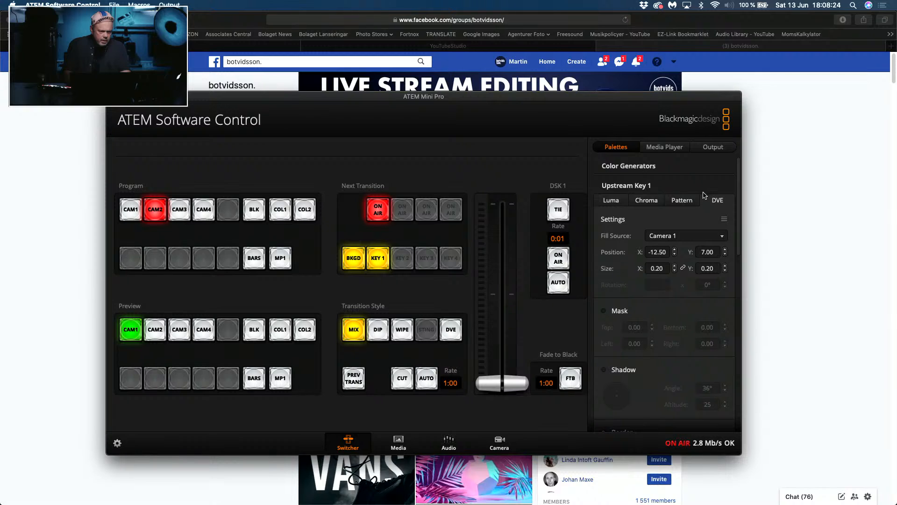
Step: Switch to the Facebook group in Safari and approve the pending member request
{"action": "key", "text": "cmd+Tab"}
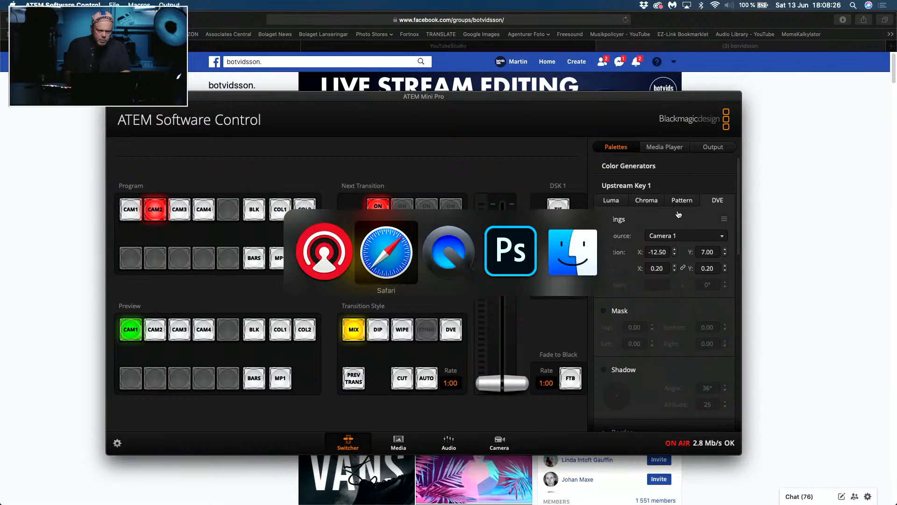
{"action": "key", "text": "cmd+Tab"}
{"action": "key", "text": "cmd+Tab"}
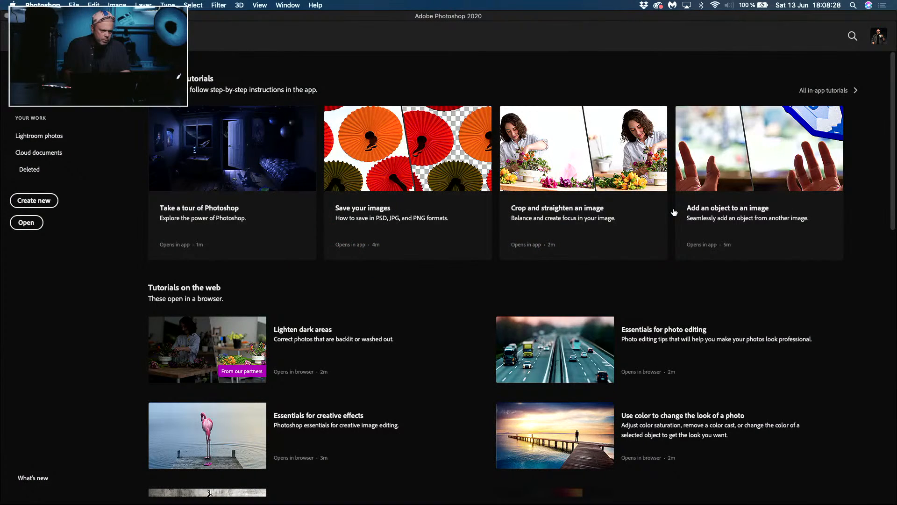
{"action": "key", "text": "super+Tab"}
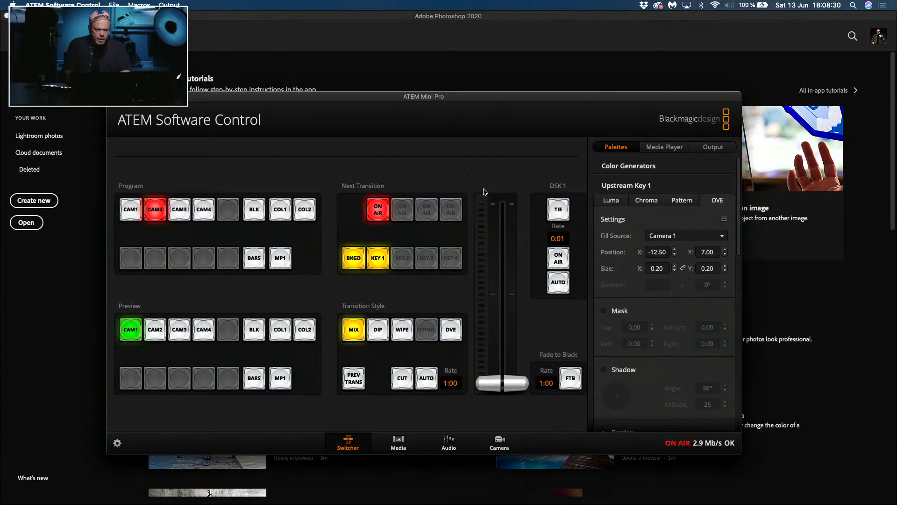
{"action": "key", "text": "super+Tab"}
{"action": "key", "text": "super+Tab"}
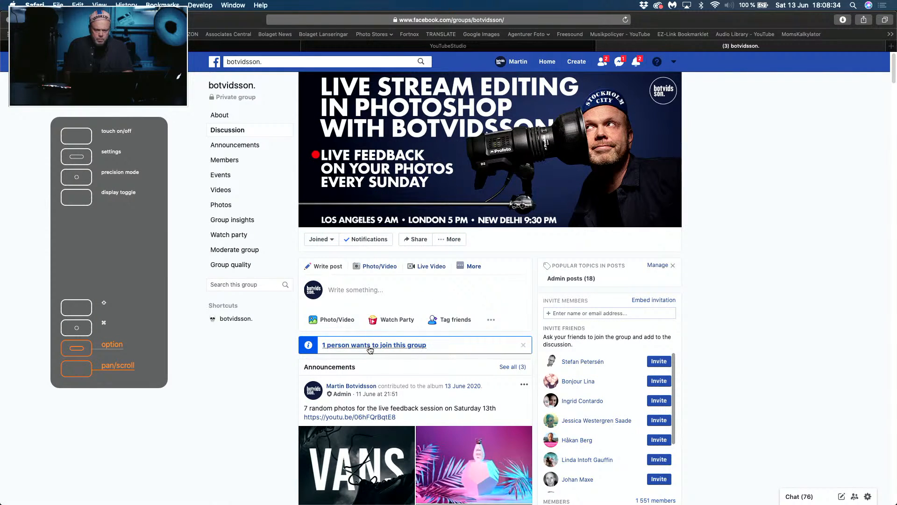
{"action": "left_click", "coordinate": [355, 345]}
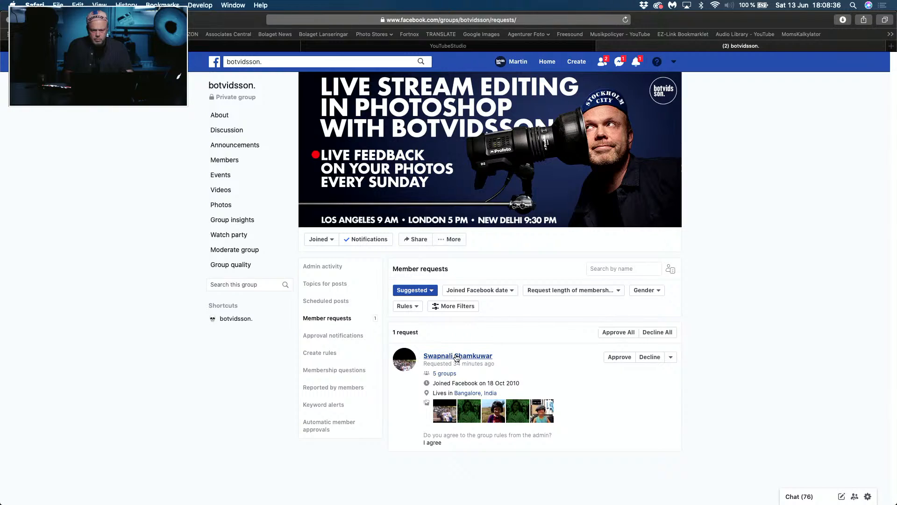
{"action": "left_click", "coordinate": [619, 357]}
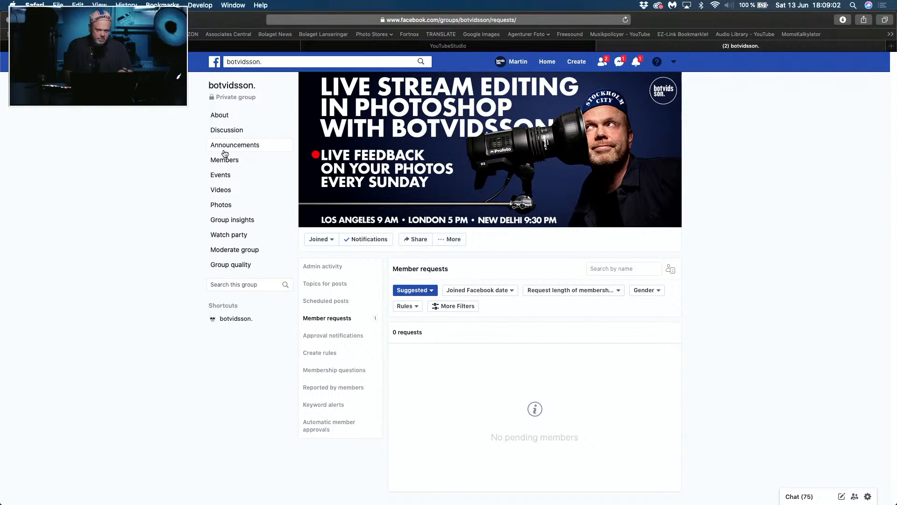
Step: Open the group's photo albums and go into the 13 June 2020 album
{"action": "left_click", "coordinate": [223, 206]}
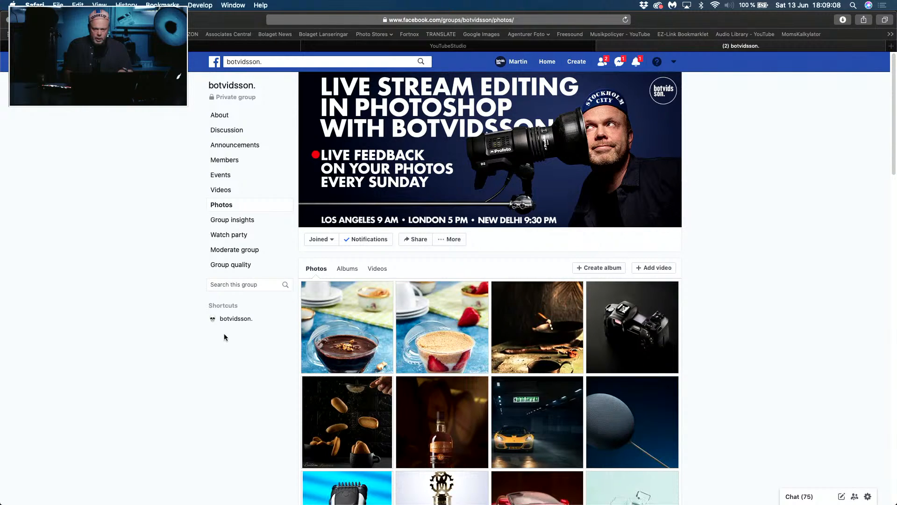
{"action": "scroll", "coordinate": [223, 332], "scroll_direction": "down", "scroll_amount": 4}
{"action": "scroll", "coordinate": [223, 333], "scroll_direction": "down", "scroll_amount": 4}
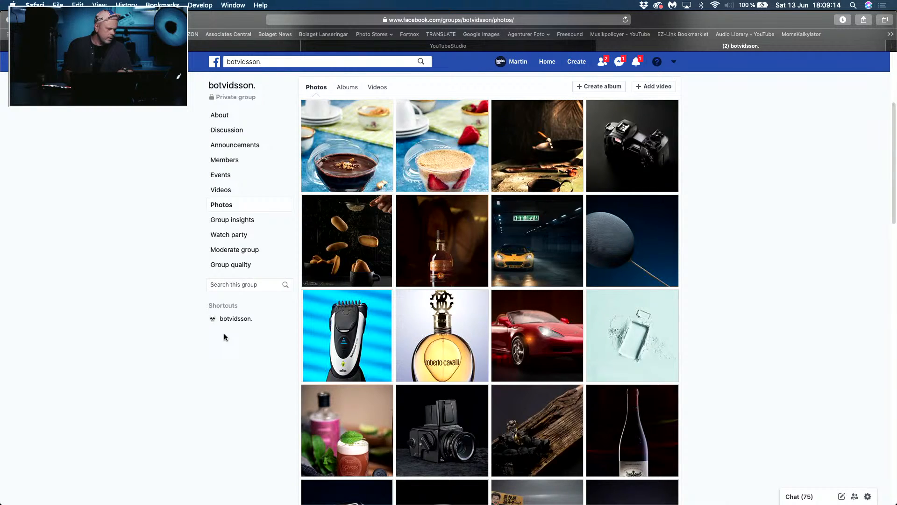
{"action": "scroll", "coordinate": [223, 332], "scroll_direction": "up", "scroll_amount": 8}
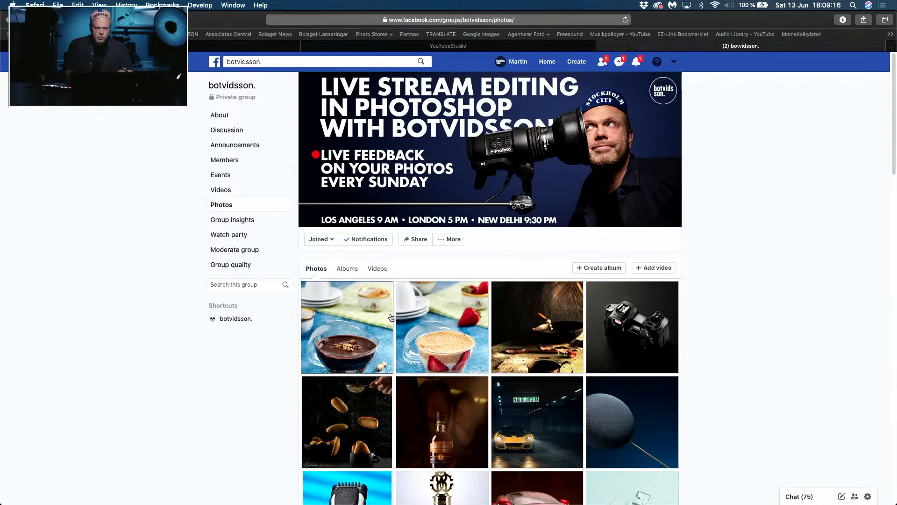
{"action": "left_click", "coordinate": [348, 268]}
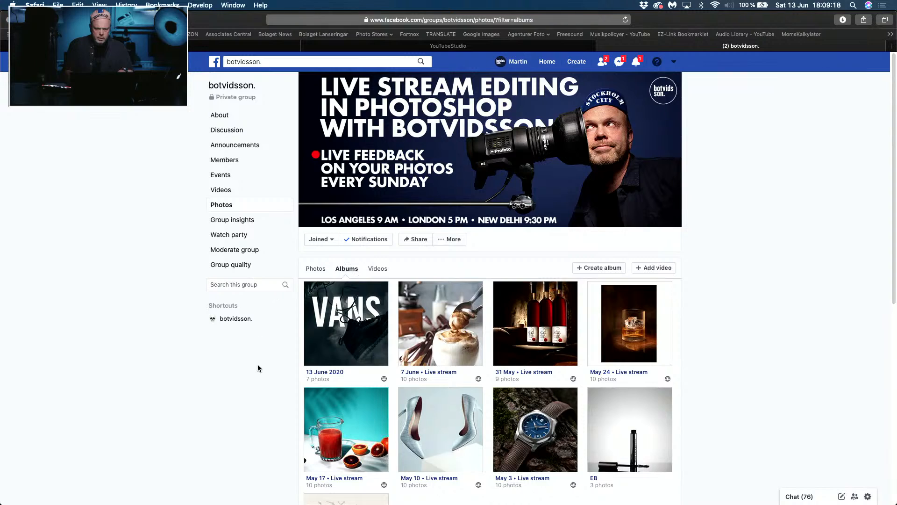
{"action": "scroll", "coordinate": [258, 368], "scroll_direction": "down", "scroll_amount": 1}
{"action": "left_click", "coordinate": [333, 307]}
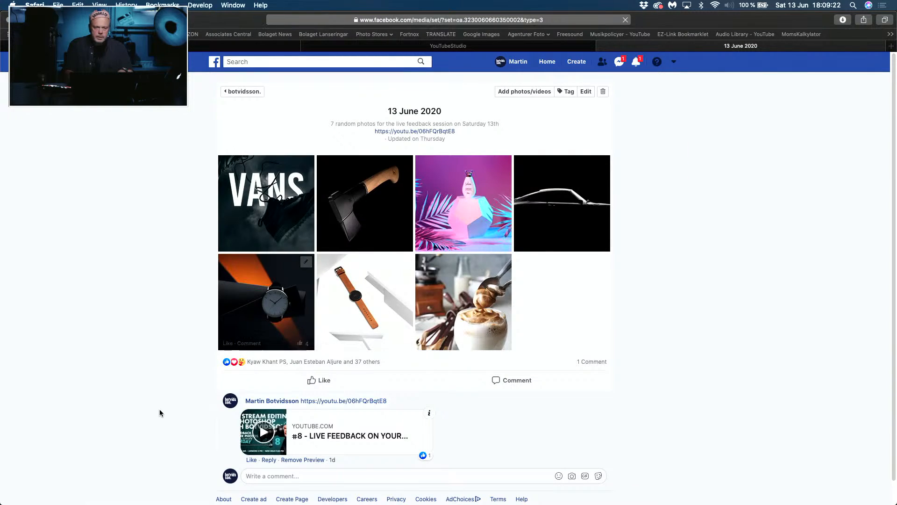
Step: View the black axe photo from the album enlarged and bring it into Photoshop
{"action": "scroll", "coordinate": [97, 375], "scroll_direction": "down", "scroll_amount": 1}
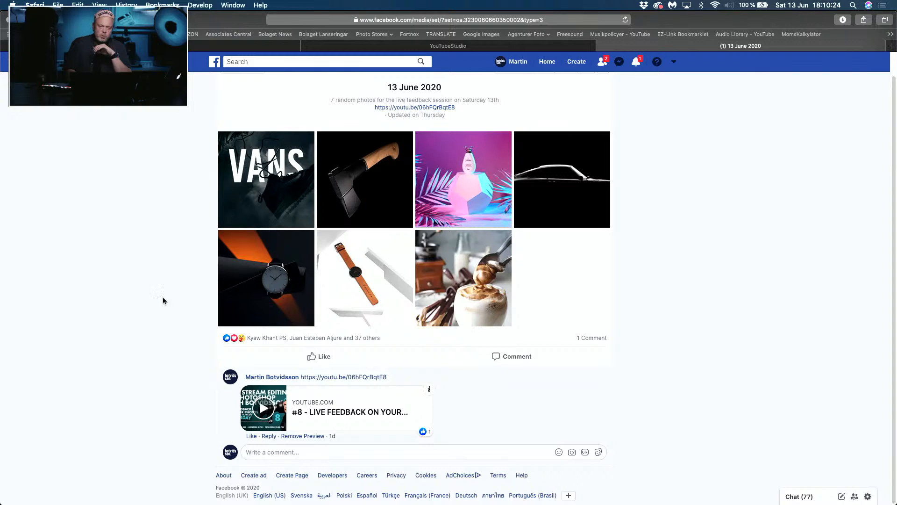
{"action": "left_click", "coordinate": [362, 187]}
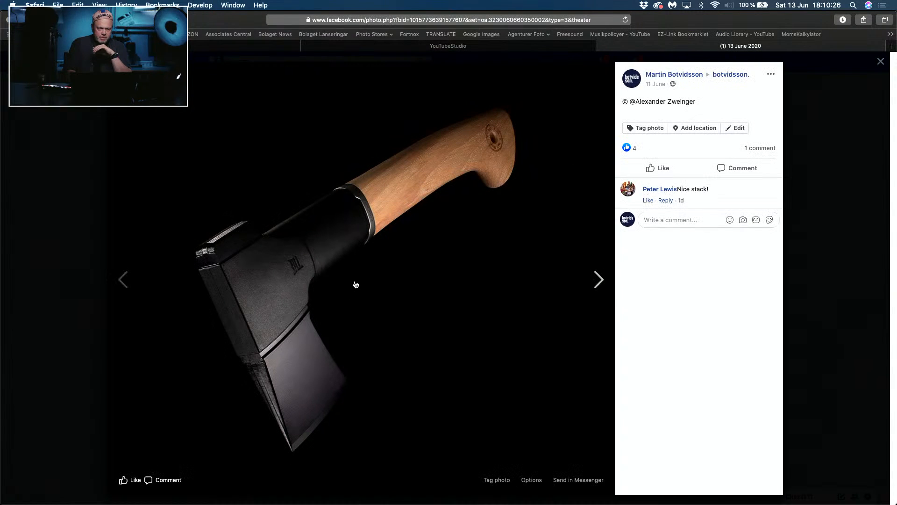
{"action": "left_click", "coordinate": [395, 494]}
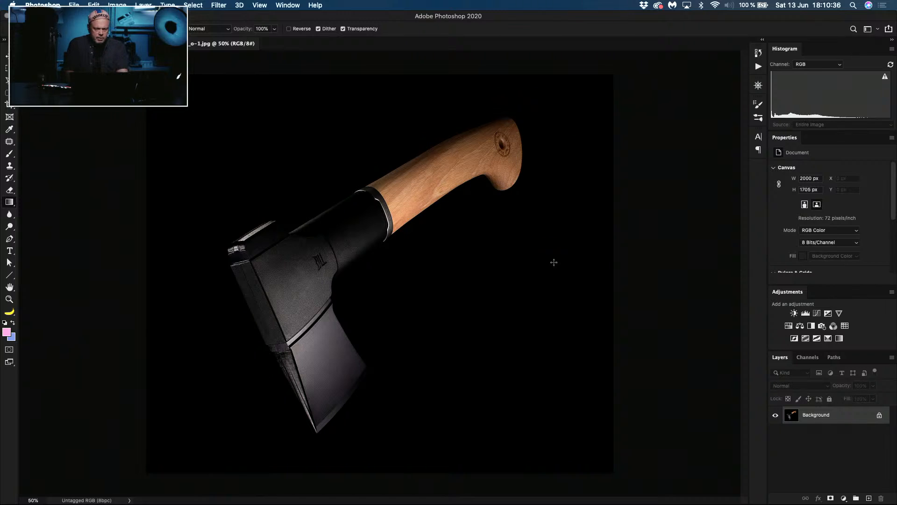
Step: Switch to ATEM Software Control and set Upstream Key 1's DVE position to X -10.90, Y 4.60 and its size to 0.26
{"action": "key", "text": "super+Tab"}
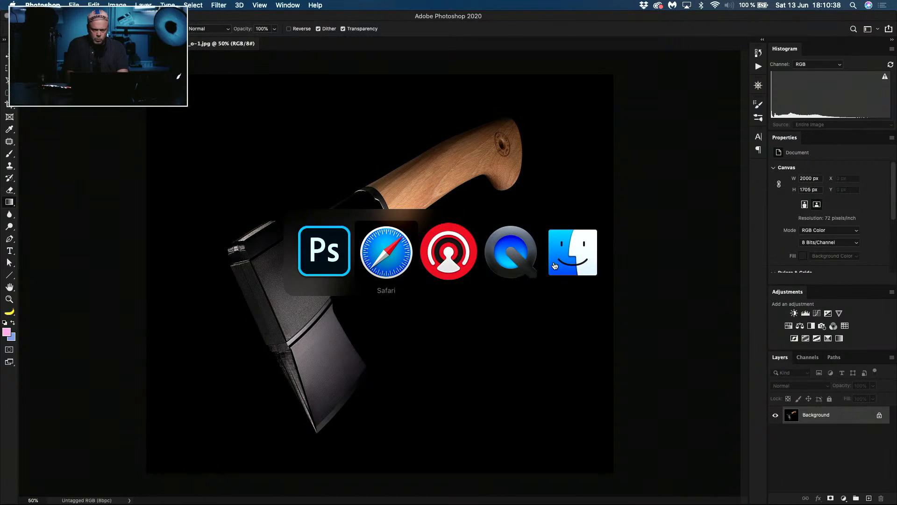
{"action": "left_click", "coordinate": [472, 259]}
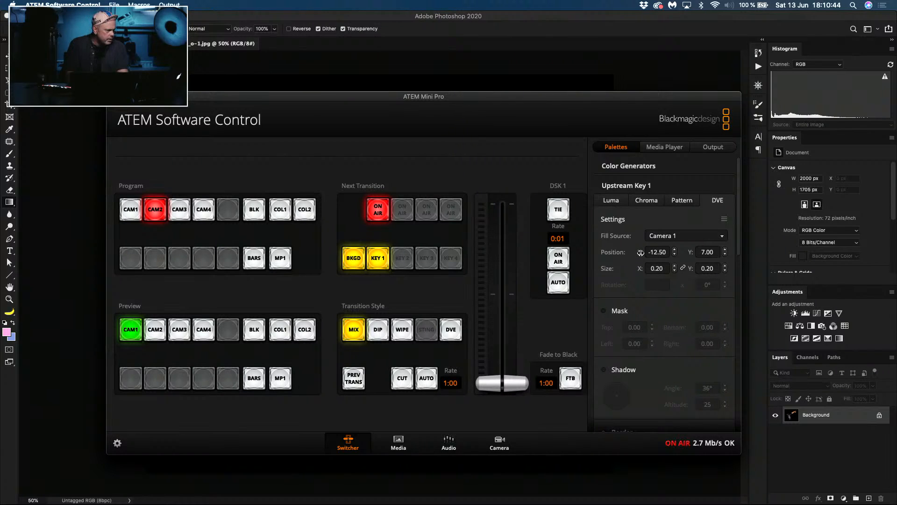
{"action": "left_click_drag", "start_coordinate": [640, 252], "coordinate": [643, 252]}
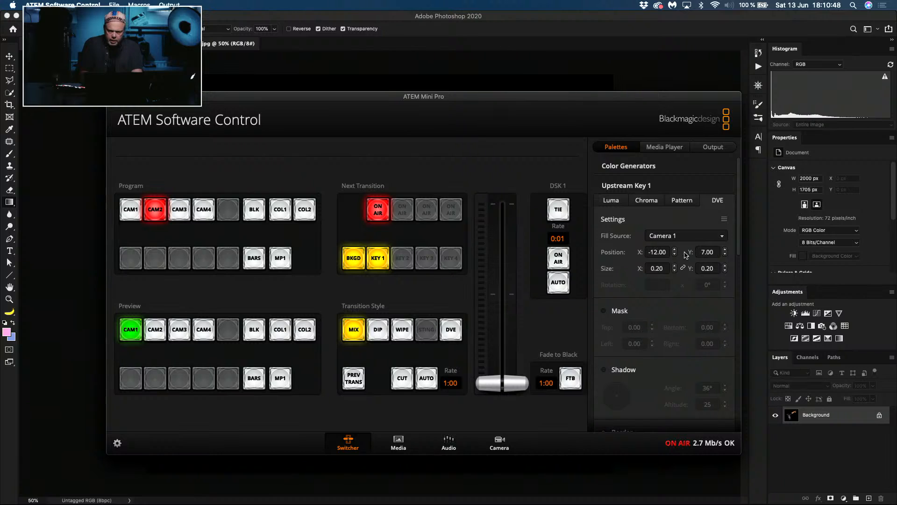
{"action": "left_click_drag", "start_coordinate": [691, 253], "coordinate": [688, 253]}
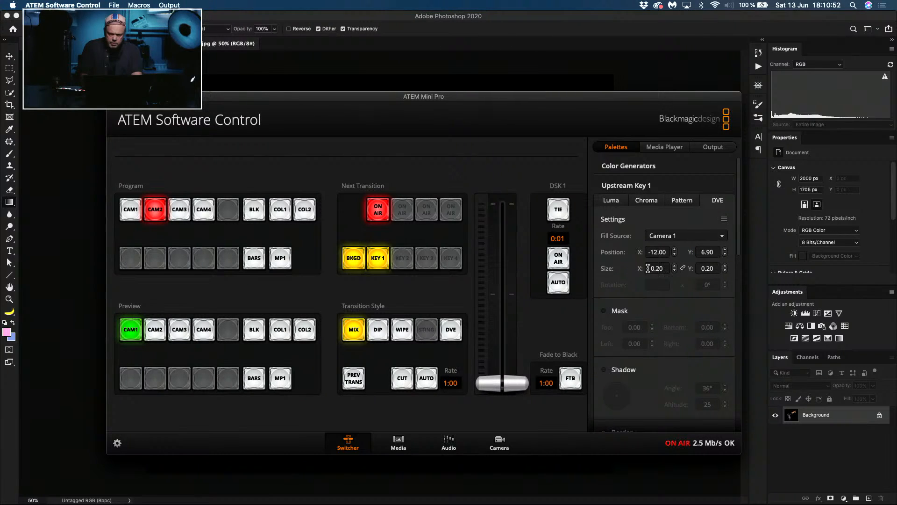
{"action": "mouse_move", "coordinate": [641, 269]}
{"action": "left_mouse_down"}
{"action": "mouse_move", "coordinate": [671, 269]}
{"action": "mouse_move", "coordinate": [646, 252]}
{"action": "left_mouse_up"}
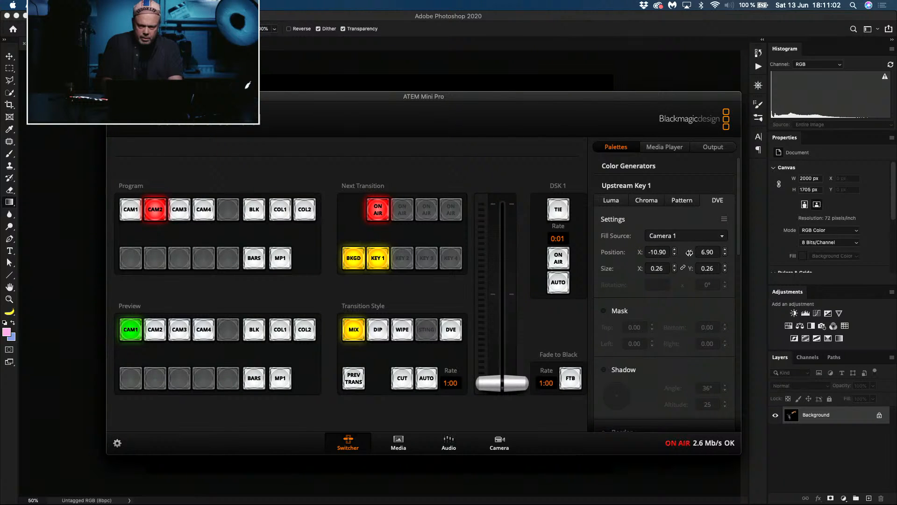
{"action": "mouse_move", "coordinate": [690, 252]}
{"action": "left_mouse_down"}
{"action": "mouse_move", "coordinate": [667, 252]}
{"action": "mouse_move", "coordinate": [680, 250]}
{"action": "left_mouse_up"}
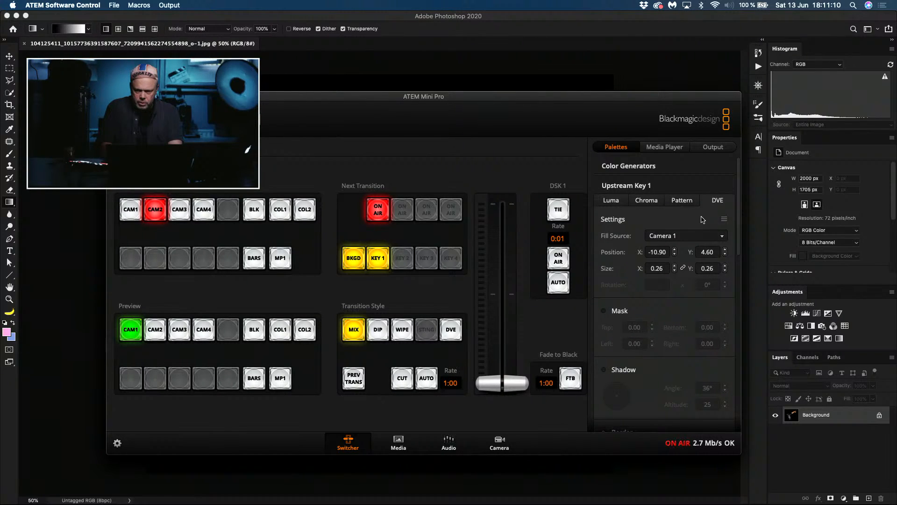
{"action": "left_click", "coordinate": [722, 219]}
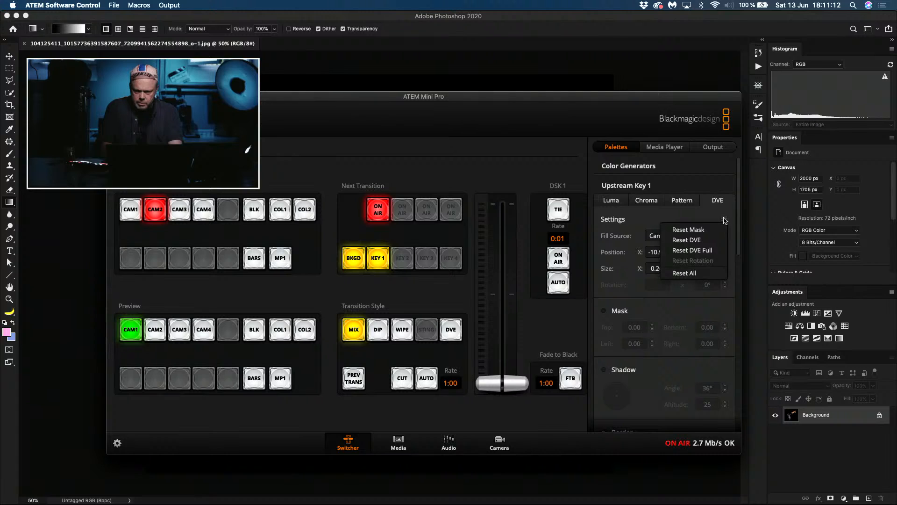
{"action": "left_click", "coordinate": [709, 215]}
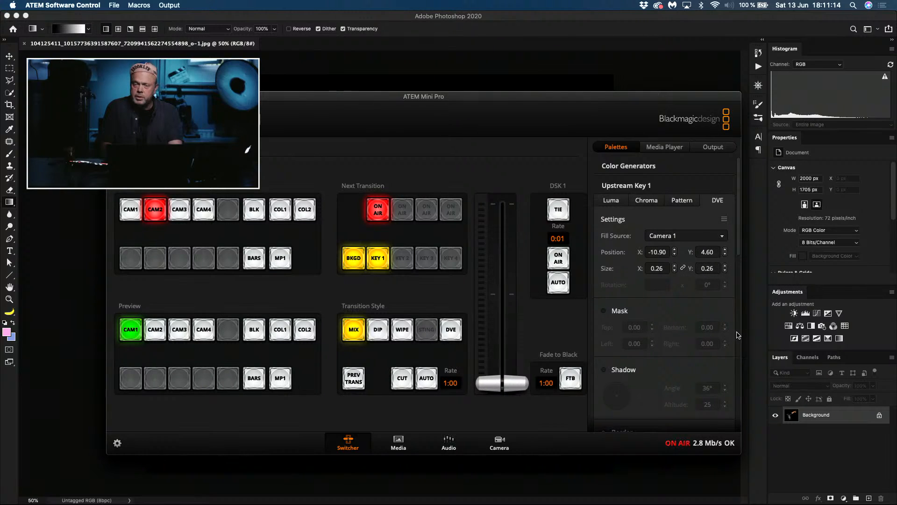
{"action": "scroll", "coordinate": [737, 334], "scroll_direction": "down", "scroll_amount": 1}
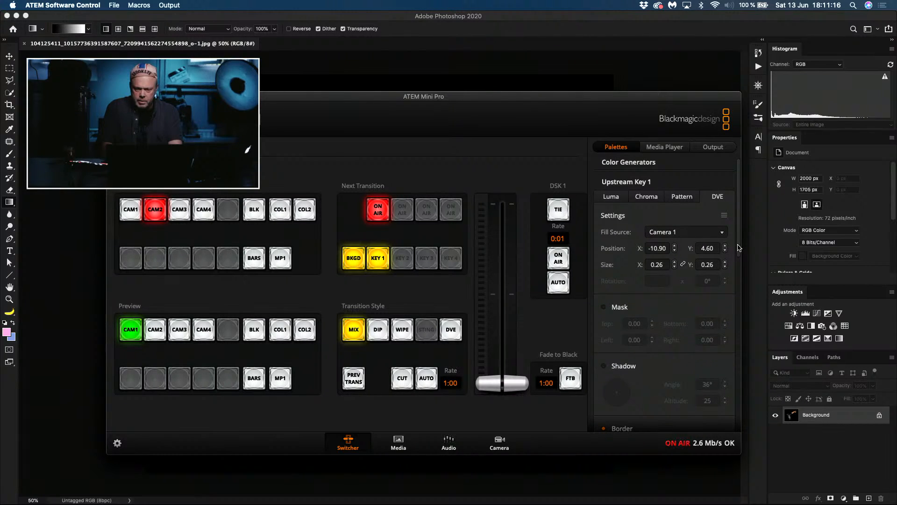
Step: Switch to Photoshop and show the axe photo in full screen mode with the menu bar, shifted slightly within the workspace
{"action": "key", "text": "super+Tab"}
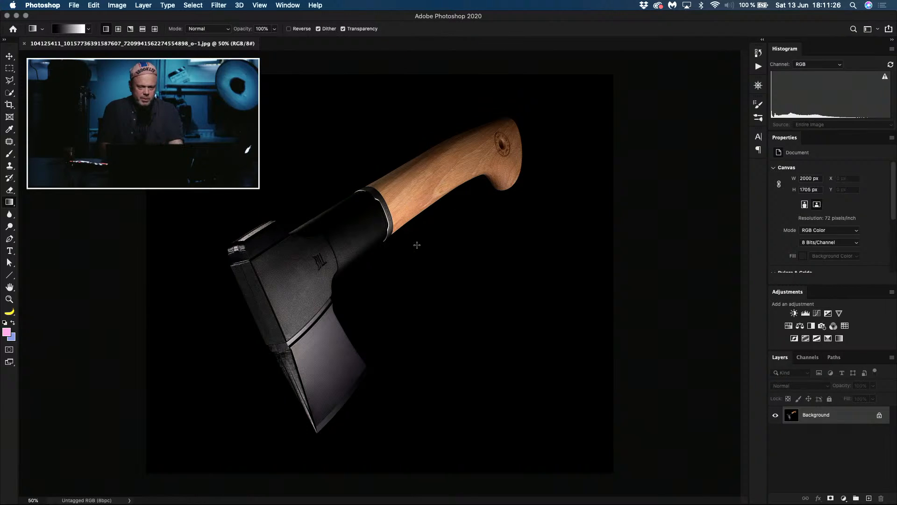
{"action": "key", "text": "f"}
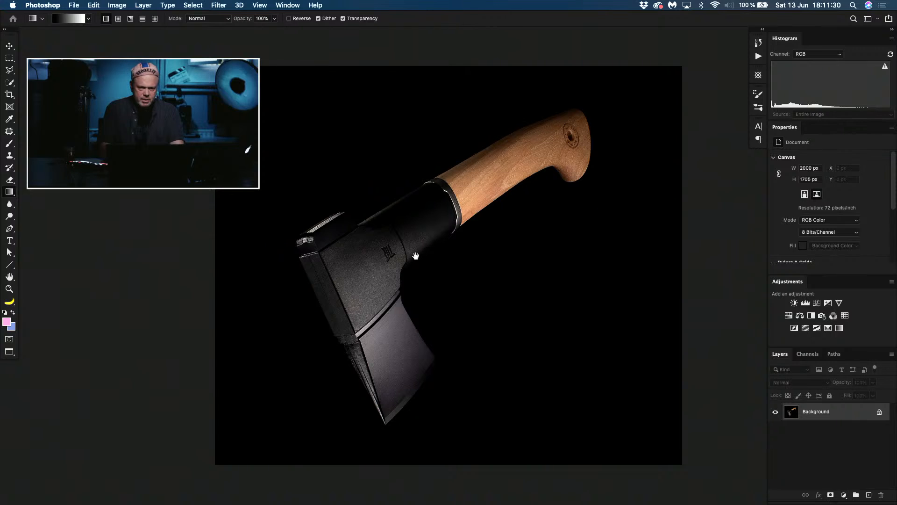
{"action": "left_click_drag", "start_coordinate": [415, 254], "coordinate": [392, 260]}
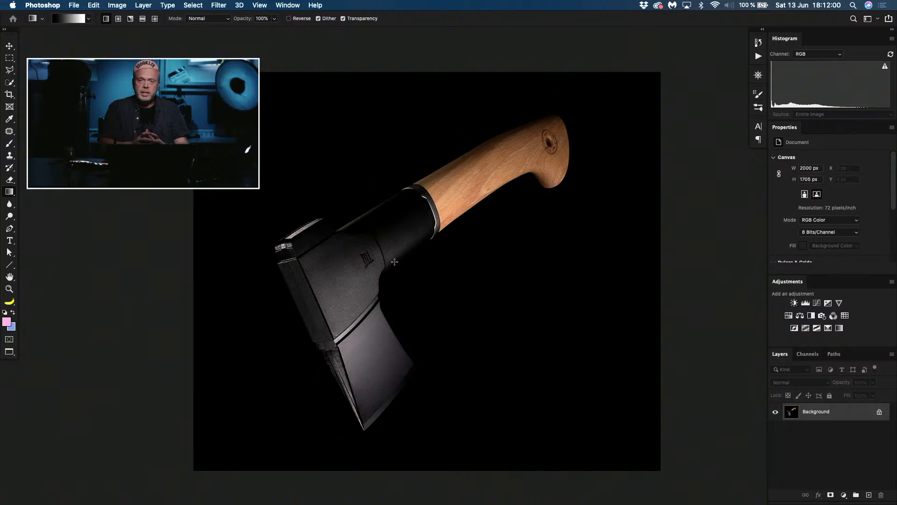
Step: Check the axe photo's Facebook post in Safari and return to Photoshop
{"action": "key", "text": "super+Tab"}
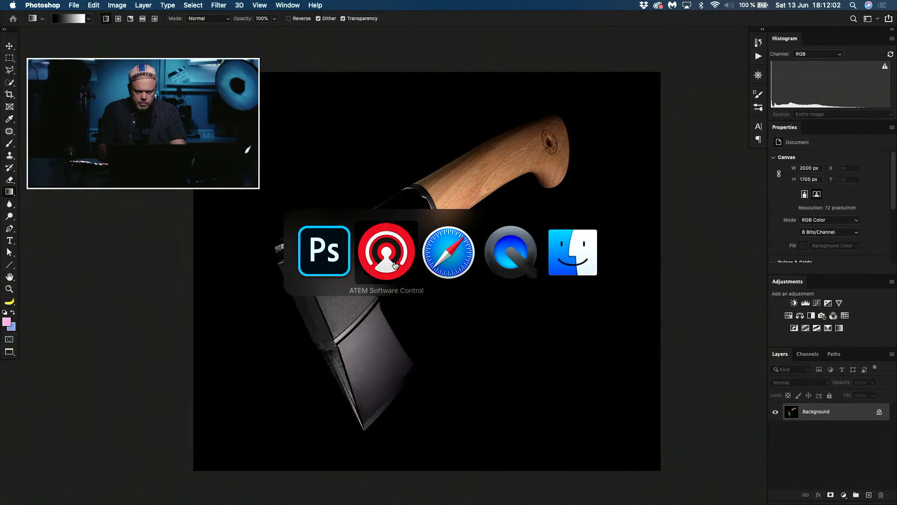
{"action": "key", "text": "super+Tab"}
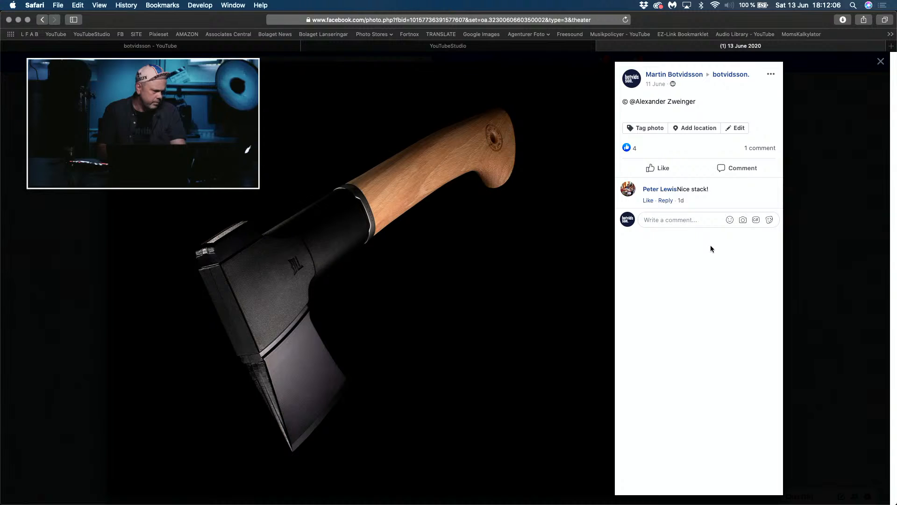
{"action": "key", "text": "super+Tab"}
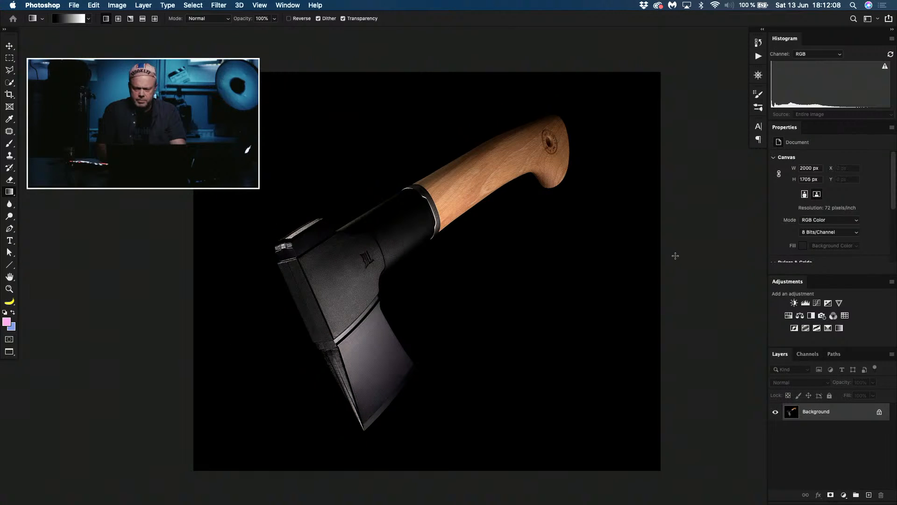
Step: Duplicate the axe photo's Background layer
{"action": "key", "text": "super+j"}
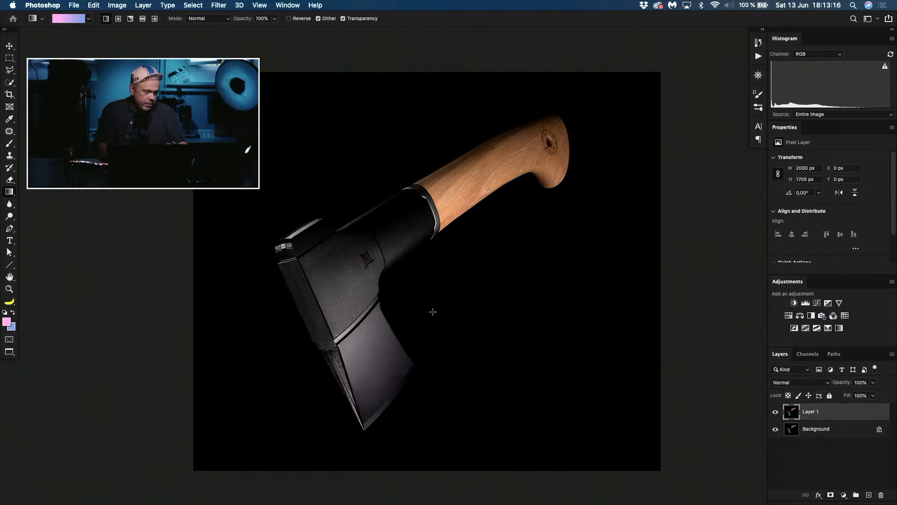
Step: Examine the blade's lower corner and the axe head's rear edge, marking each with a rectangular selection and clearing the selection
{"action": "key", "text": "m"}
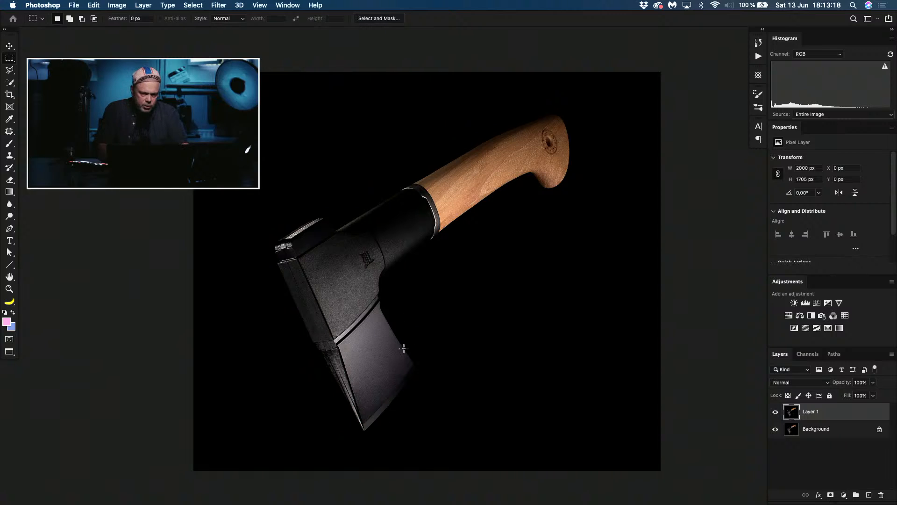
{"action": "left_click_drag", "start_coordinate": [392, 356], "coordinate": [437, 403]}
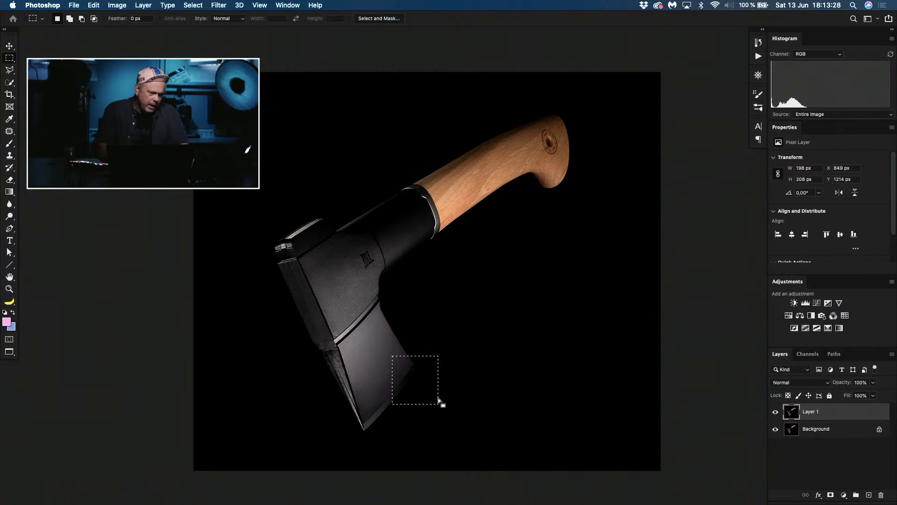
{"action": "left_click_drag", "start_coordinate": [242, 225], "coordinate": [332, 275]}
{"action": "key", "text": "super+h"}
{"action": "key", "text": "super+plus"}
{"action": "key", "text": "super+plus"}
{"action": "key", "text": "super+plus"}
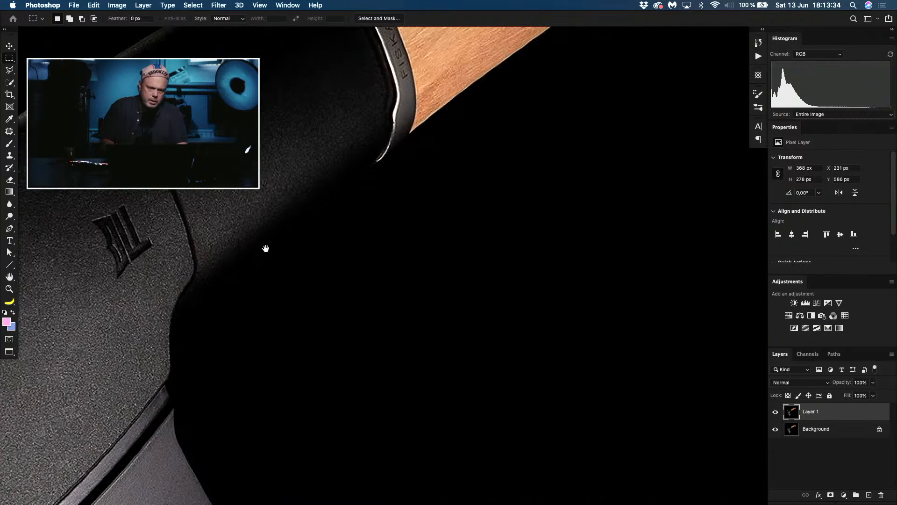
{"action": "left_click_drag", "start_coordinate": [167, 226], "coordinate": [602, 379]}
{"action": "key", "text": "super+h"}
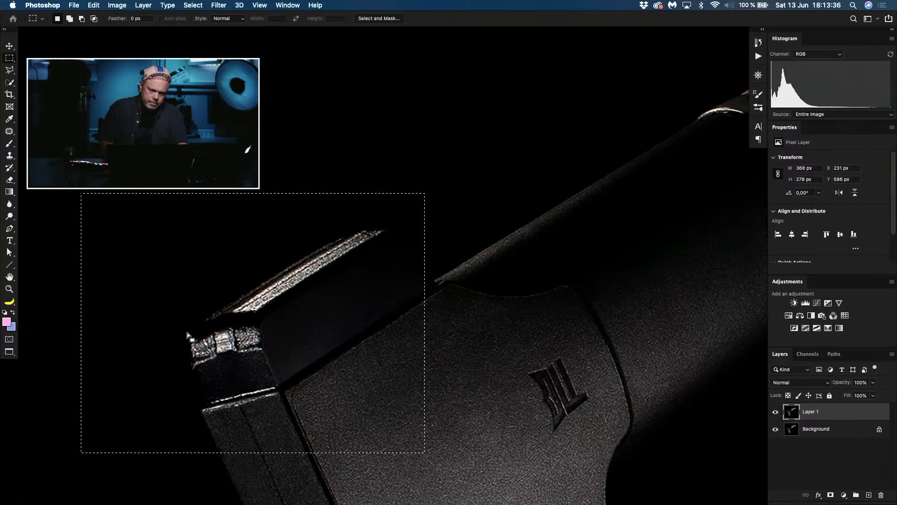
{"action": "key", "text": "super+d"}
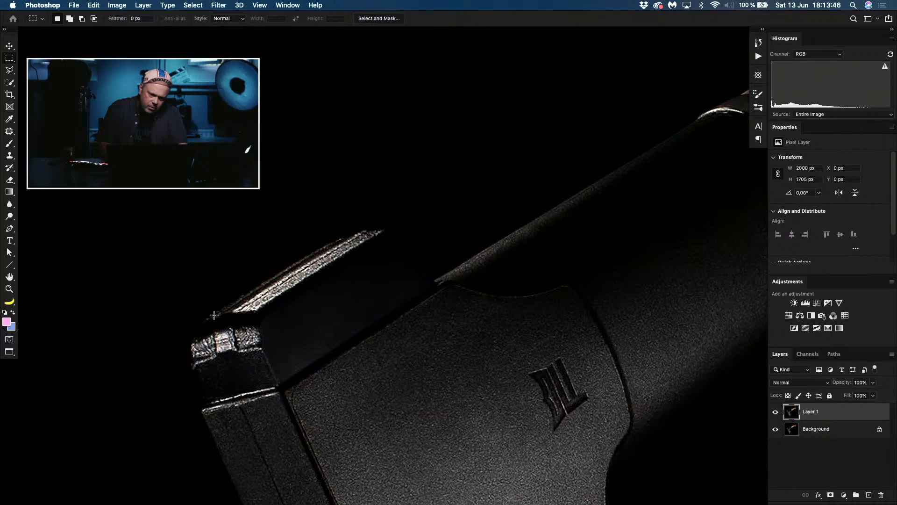
Step: Examine the blade's lower corner, the axe head's rear edge and the sleeve's underside, marking each with a rectangular selection and clearing the selection
{"action": "left_click_drag", "start_coordinate": [374, 384], "coordinate": [170, 214]}
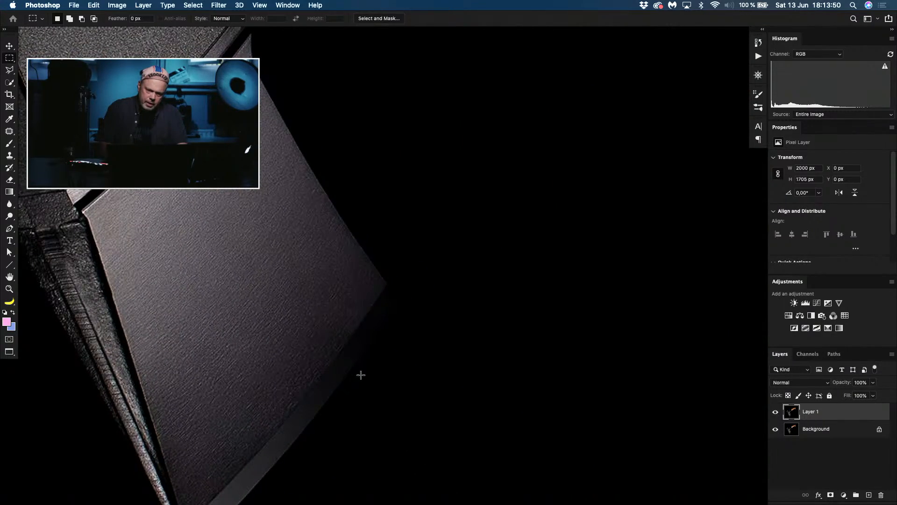
{"action": "left_click_drag", "start_coordinate": [300, 239], "coordinate": [465, 435]}
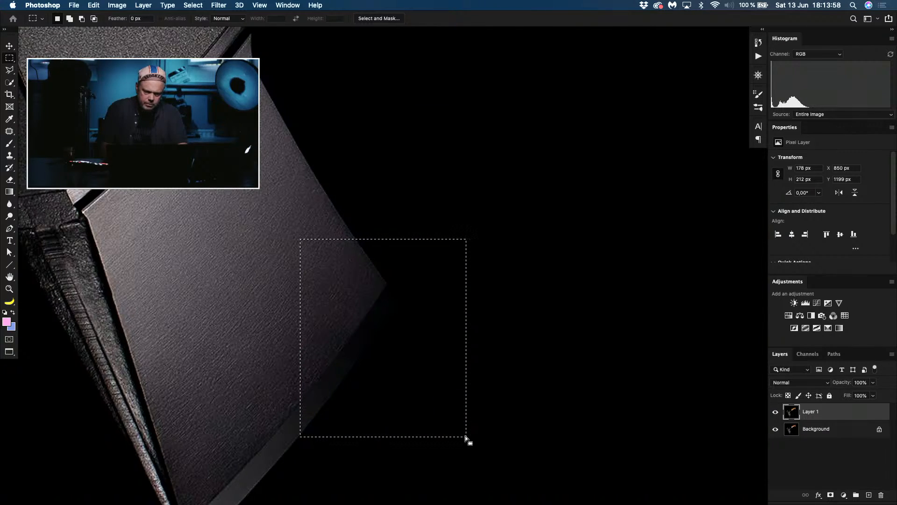
{"action": "key", "text": "super+minus"}
{"action": "key", "text": "super+minus"}
{"action": "left_click_drag", "start_coordinate": [411, 216], "coordinate": [417, 345]}
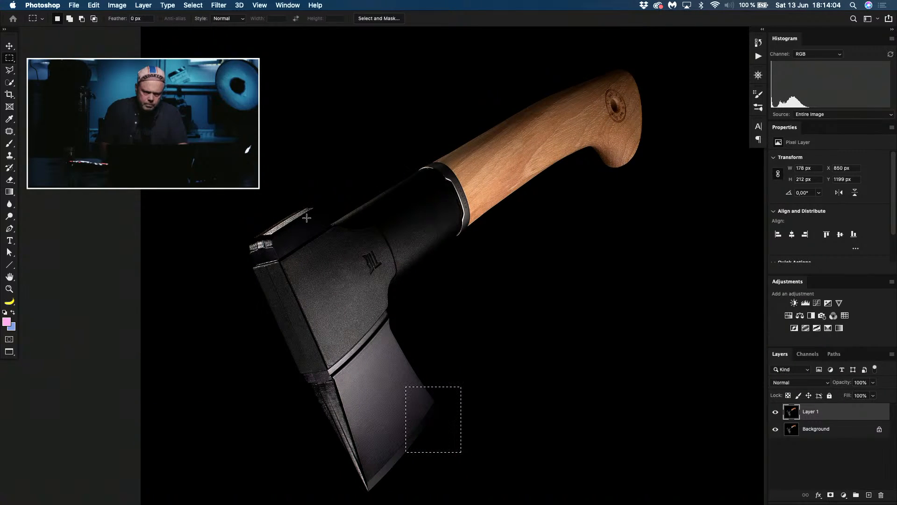
{"action": "left_click_drag", "start_coordinate": [301, 189], "coordinate": [345, 237]}
{"action": "left_click", "coordinate": [338, 216]}
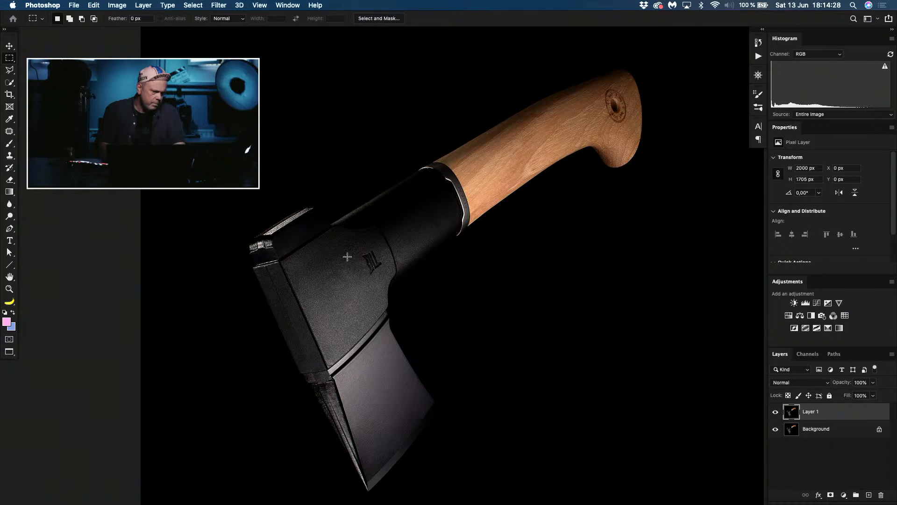
{"action": "left_click_drag", "start_coordinate": [357, 154], "coordinate": [483, 282]}
{"action": "left_click", "coordinate": [459, 232]}
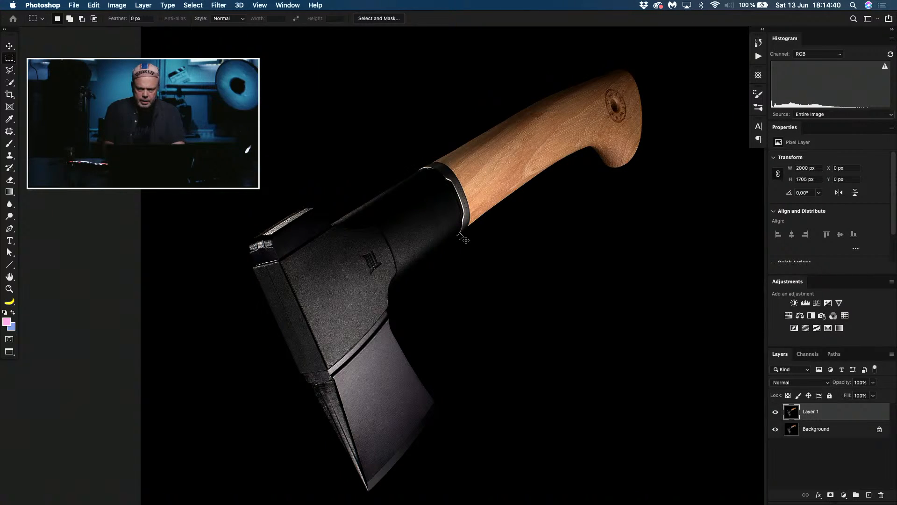
Step: Add a new layer and trace a thin closed path along the black sleeve's underside, from the metal collar to the axe head
{"action": "key", "text": "super+shift+n"}
{"action": "key", "text": "Return"}
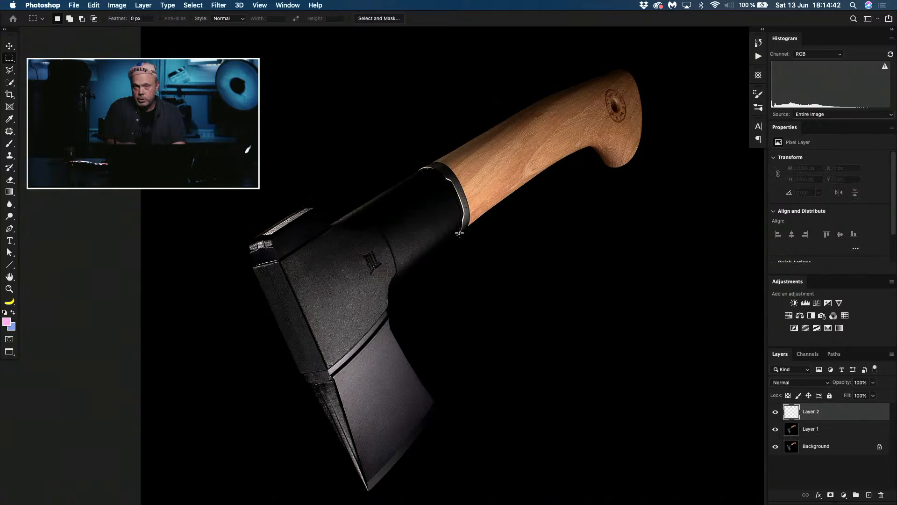
{"action": "key", "text": "super+equal"}
{"action": "key", "text": "super+equal"}
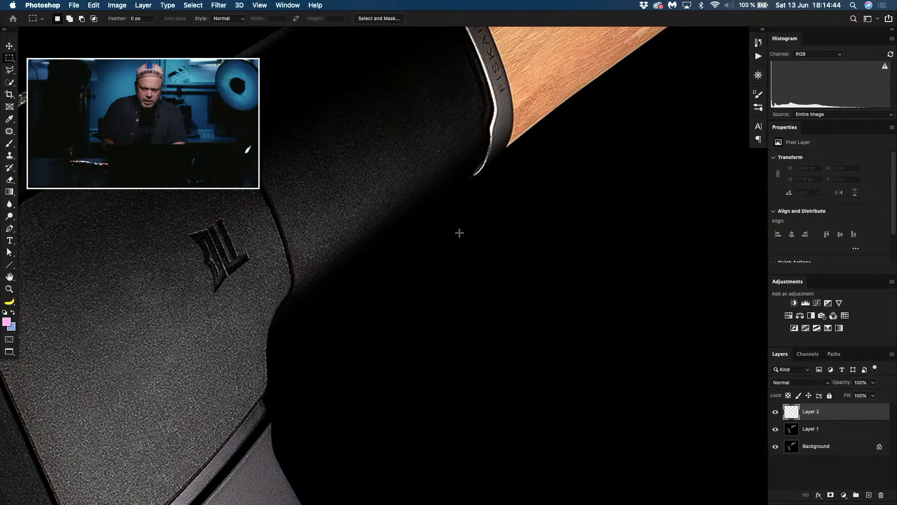
{"action": "key", "text": "p"}
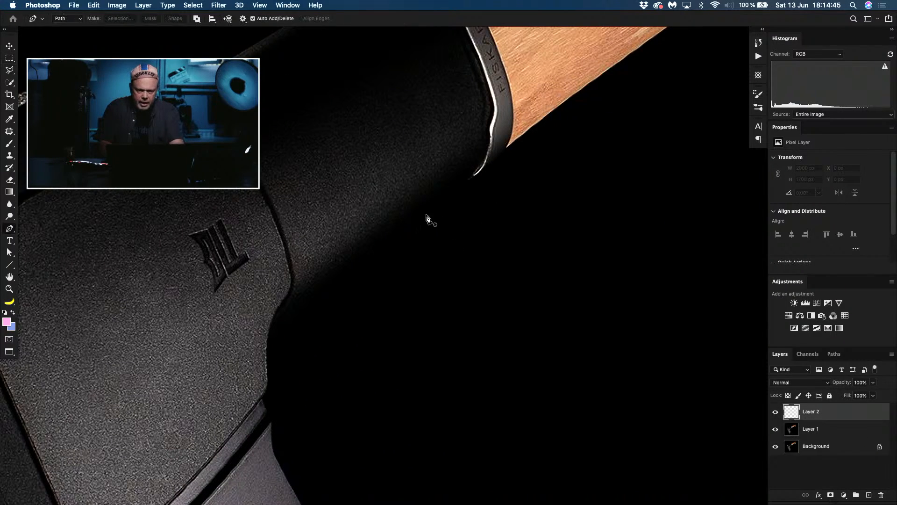
{"action": "left_click", "coordinate": [468, 181]}
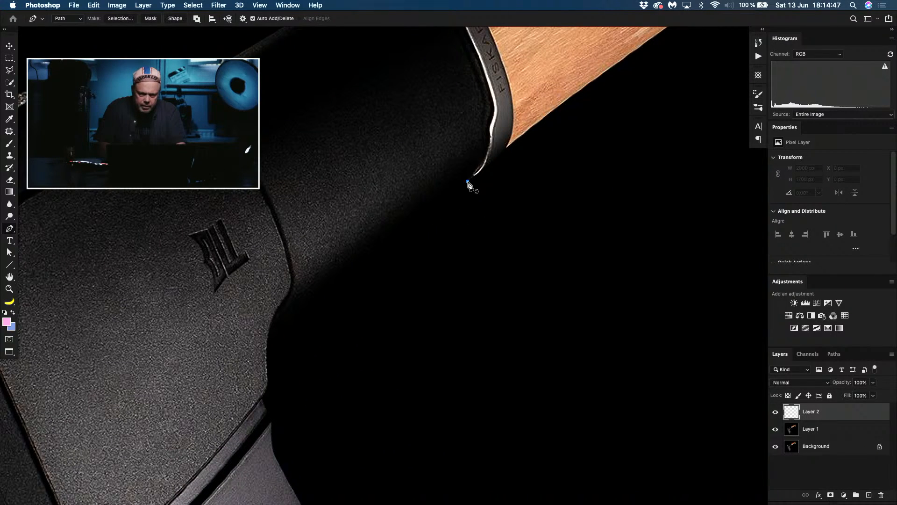
{"action": "left_click", "coordinate": [270, 337]}
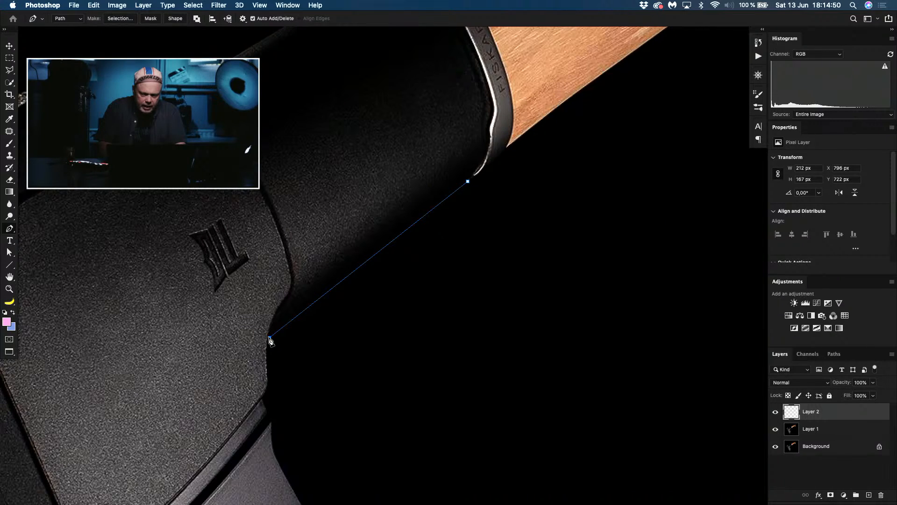
{"action": "left_click", "coordinate": [272, 341]}
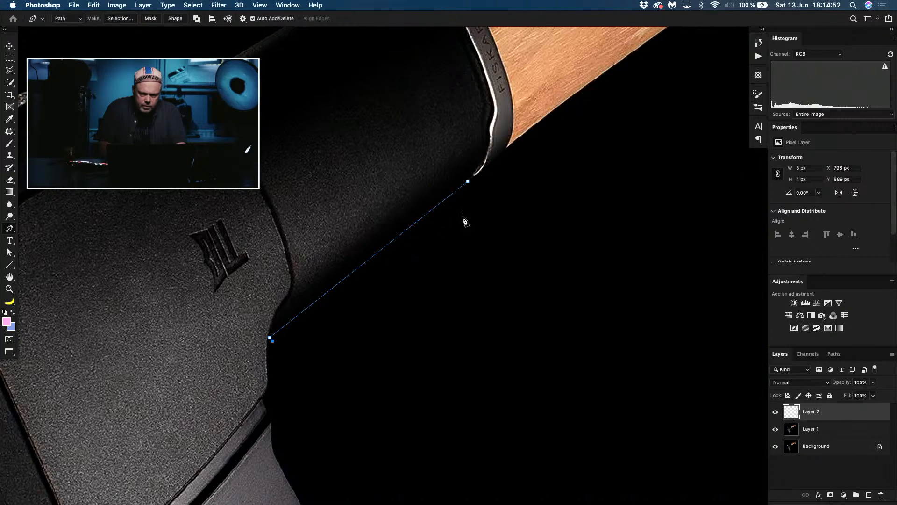
{"action": "left_click", "coordinate": [469, 182]}
{"action": "left_click", "coordinate": [469, 182]}
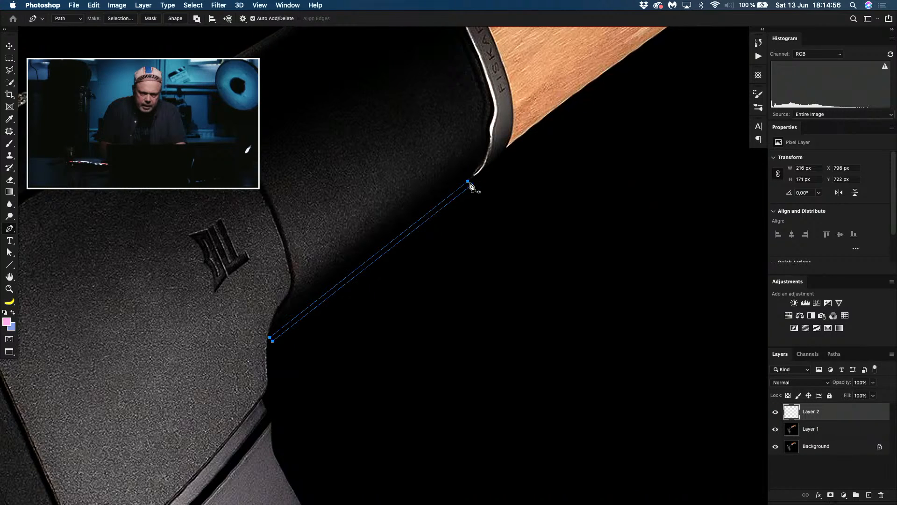
Step: Convert the path to a selection with a 1-pixel feather radius and fill it with white
{"action": "left_click", "coordinate": [124, 19]}
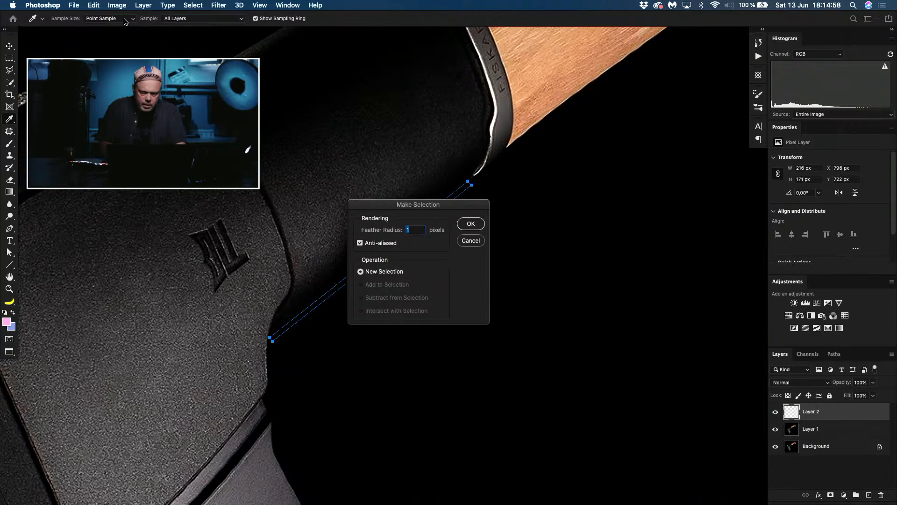
{"action": "key", "text": "Return"}
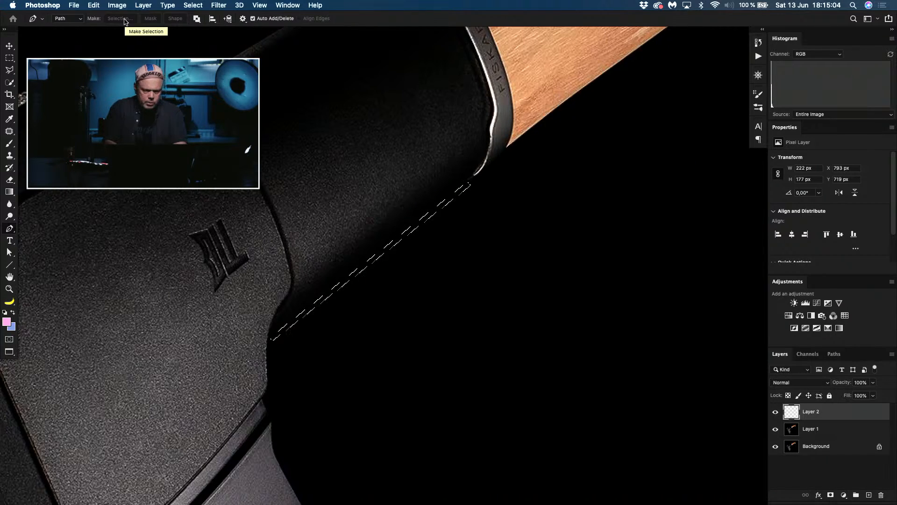
{"action": "key", "text": "d"}
{"action": "key", "text": "super+BackSpace"}
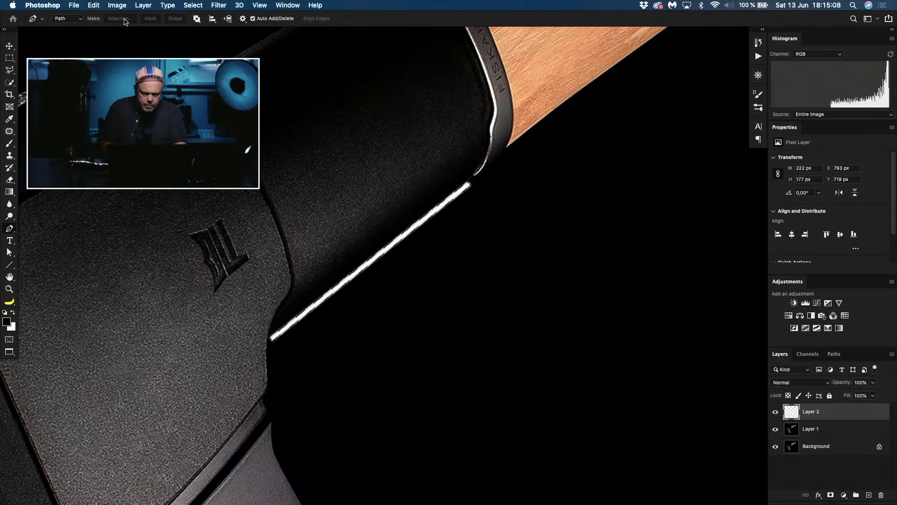
Step: Thin the white line by shifting the selection 2 px to the right, deleting the fill inside it and deselecting
{"action": "key", "text": "v"}
{"action": "key", "text": "Right"}
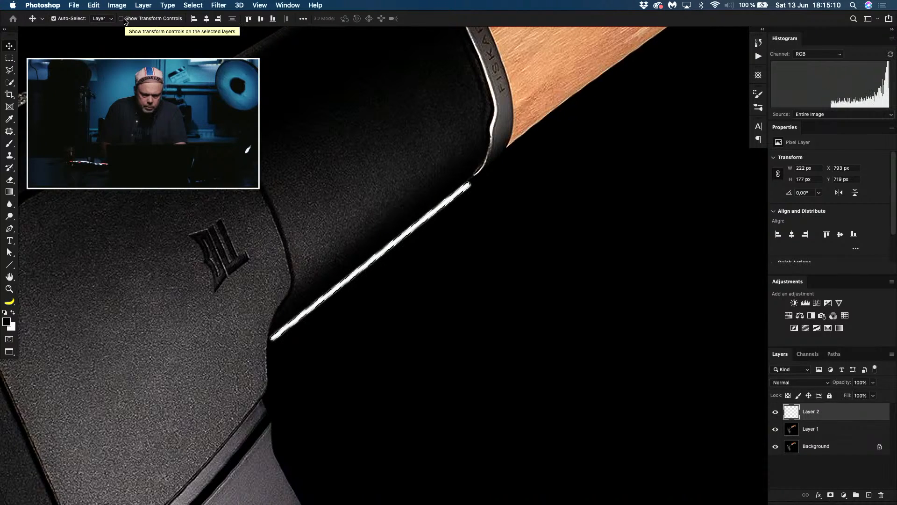
{"action": "key", "text": "Right"}
{"action": "key", "text": "m"}
{"action": "key", "text": "super+shift+d"}
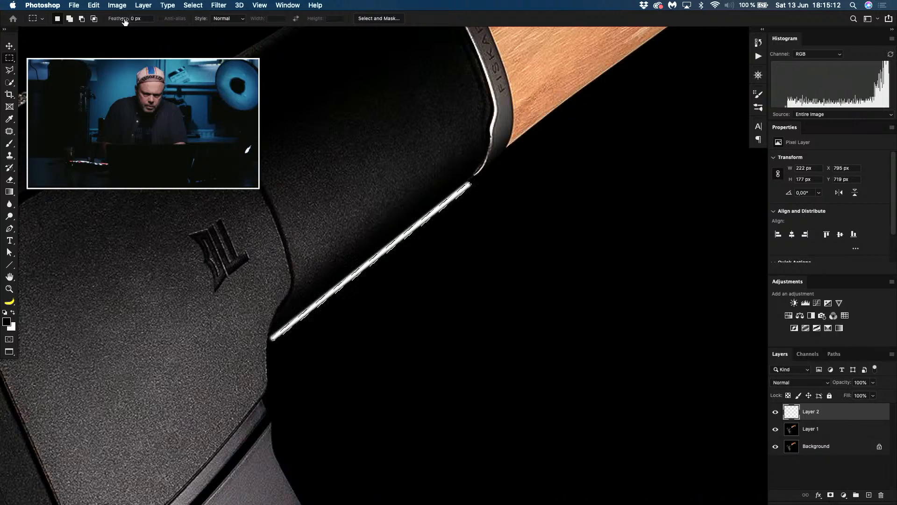
{"action": "key", "text": "Delete"}
{"action": "key", "text": "super+d"}
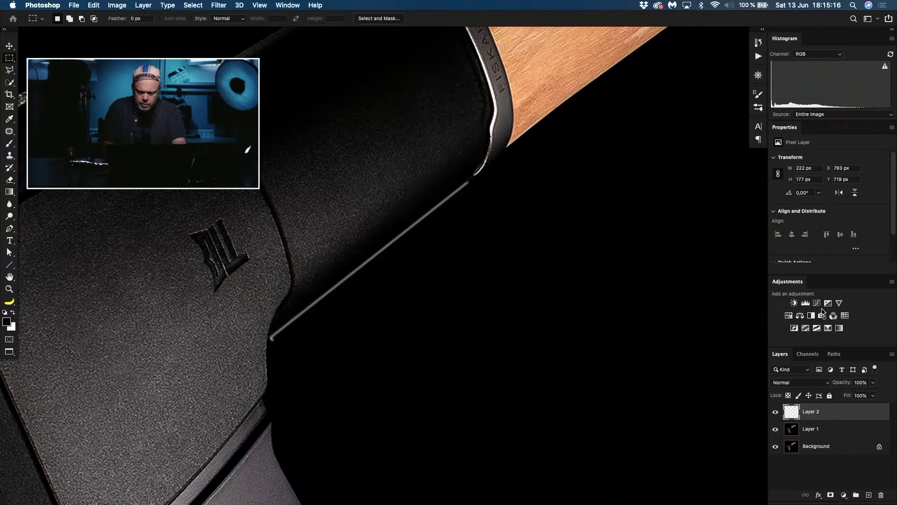
Step: Add a layer mask to Layer 2 and paint black with a small brush to hide the highlight line's stray lower end
{"action": "left_click", "coordinate": [830, 494]}
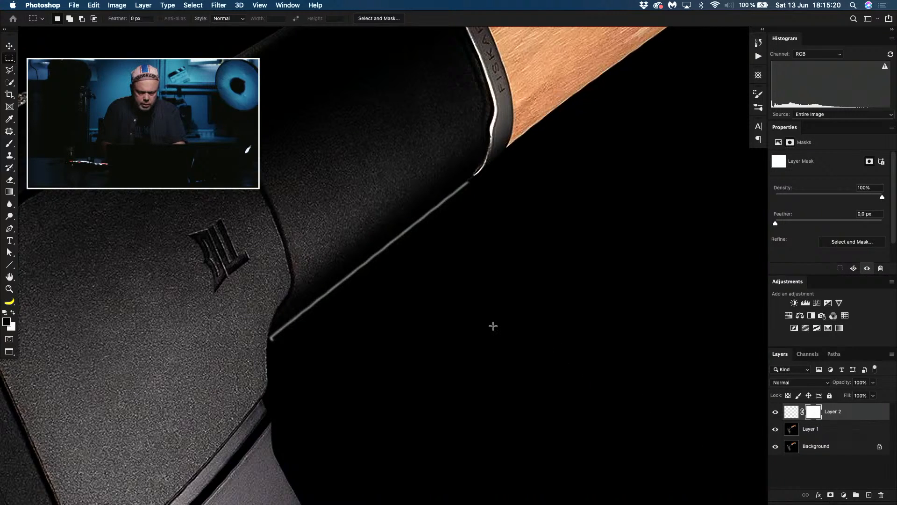
{"action": "key", "text": "b"}
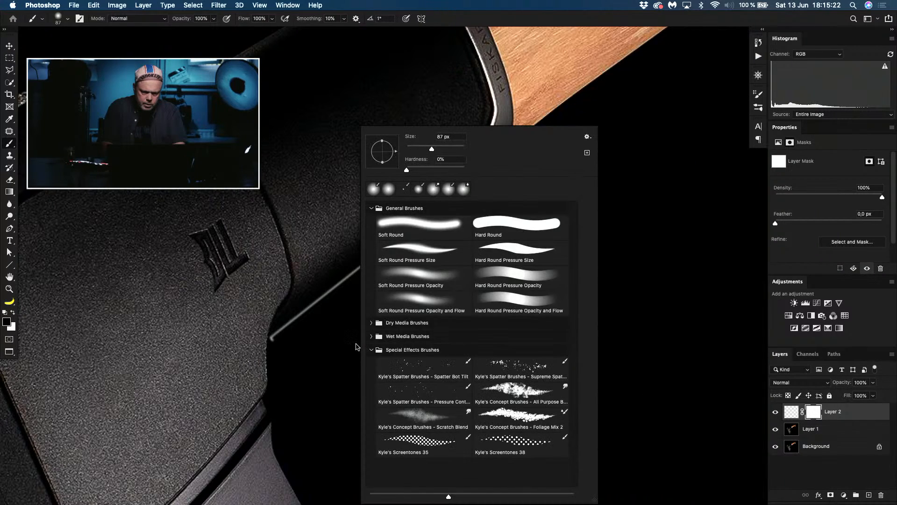
{"action": "right_click", "coordinate": [357, 341]}
{"action": "left_click", "coordinate": [326, 322]}
{"action": "right_click", "coordinate": [368, 321]}
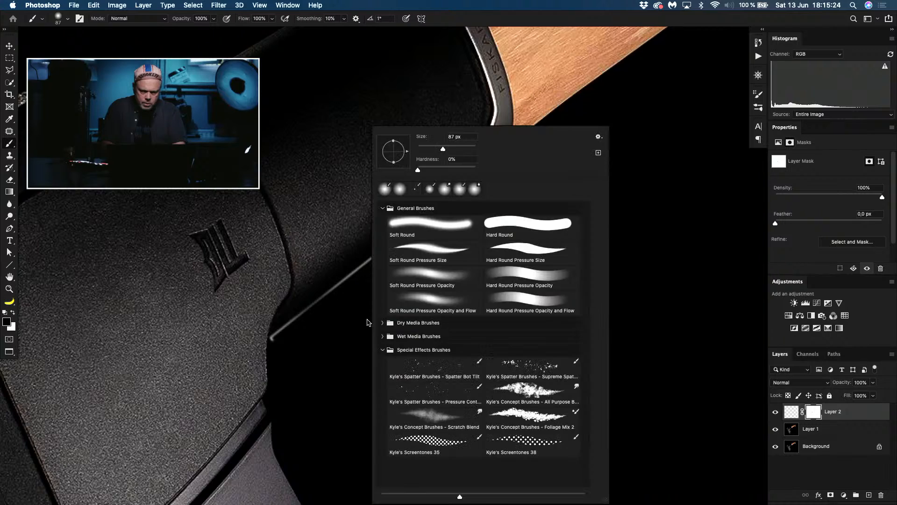
{"action": "left_click", "coordinate": [333, 368]}
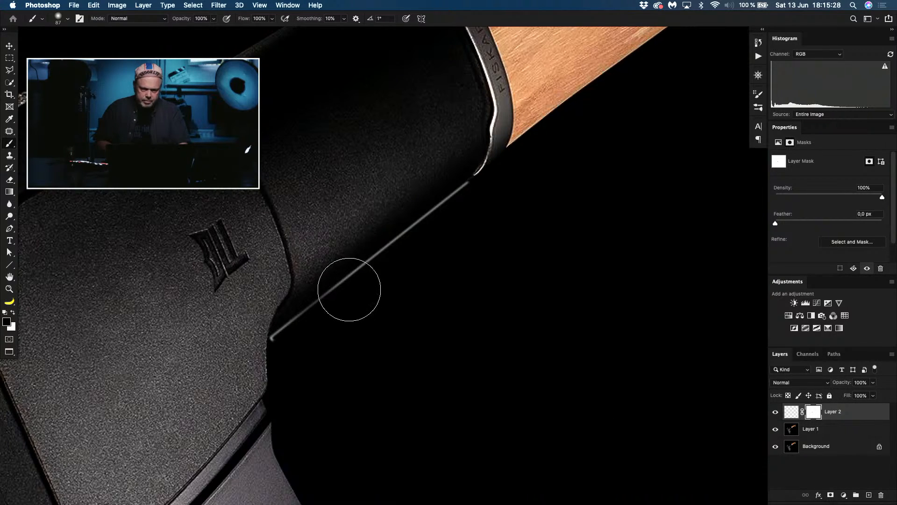
{"action": "left_click_drag", "start_coordinate": [363, 328], "coordinate": [324, 332]}
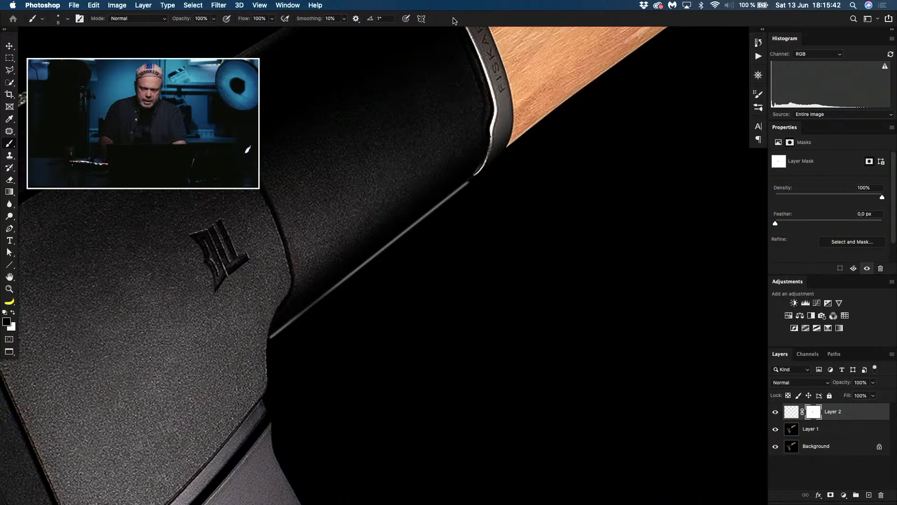
Step: Lower Layer 2's opacity to 55% and hide the Background layer
{"action": "key", "text": "super+0"}
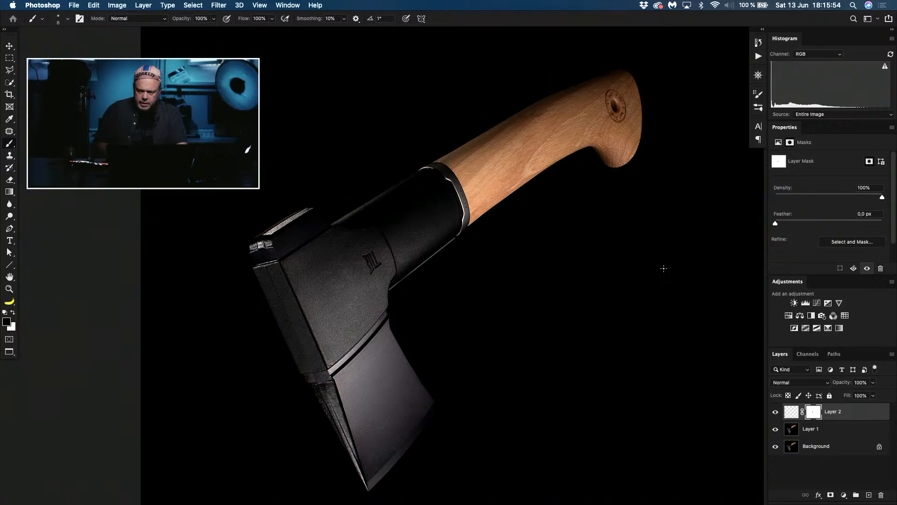
{"action": "left_click_drag", "start_coordinate": [844, 384], "coordinate": [827, 394]}
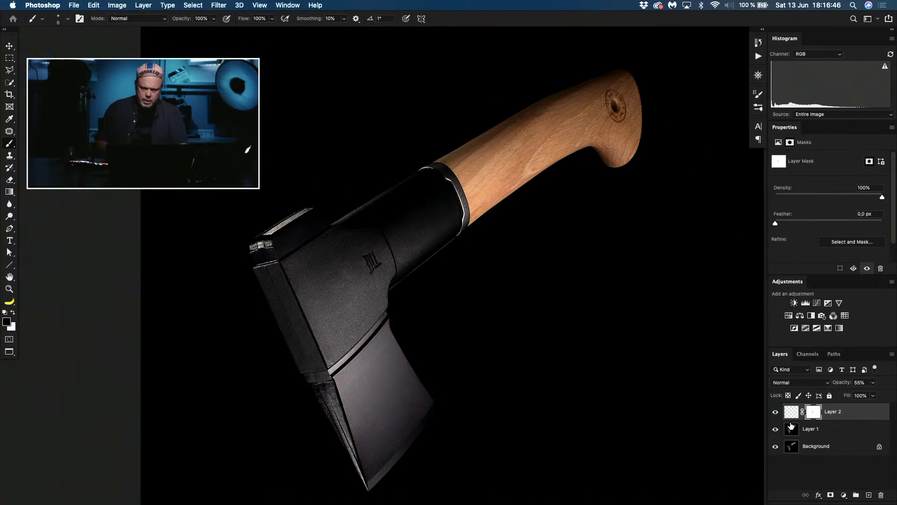
{"action": "left_click", "coordinate": [775, 446]}
Step: Examine the blade's surface tone by marking it with a rectangular selection and clearing the selection
{"action": "left_click", "coordinate": [791, 415]}
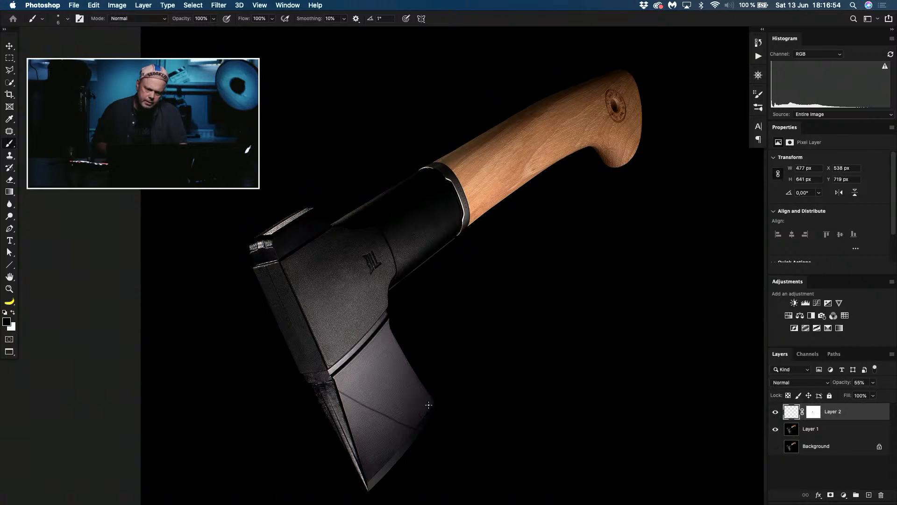
{"action": "key", "text": "m"}
{"action": "left_click_drag", "start_coordinate": [318, 344], "coordinate": [468, 470]}
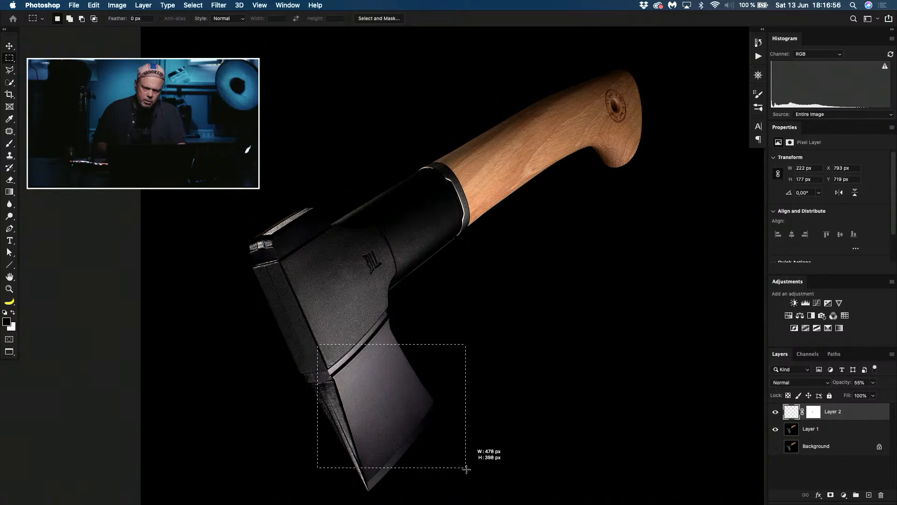
{"action": "key", "text": "super+d"}
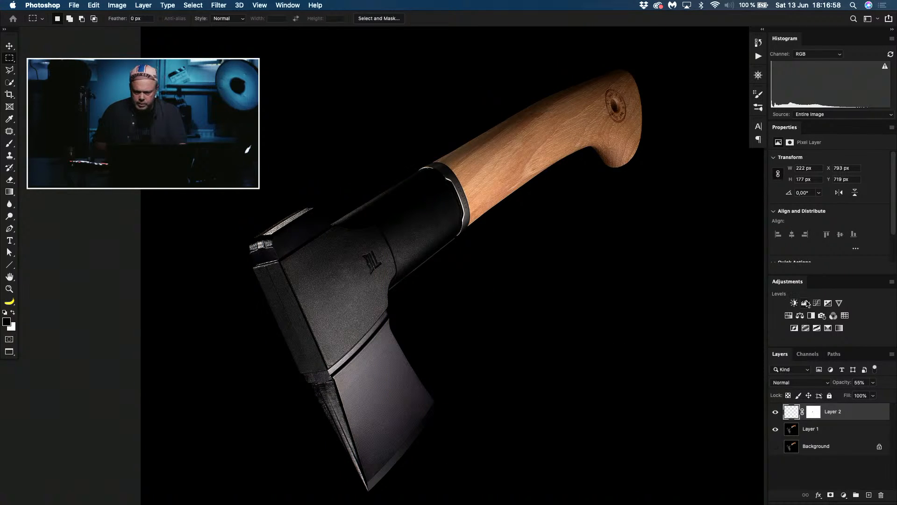
Step: Add a Hue/Saturation adjustment layer above Layer 2 with saturation set to -100
{"action": "left_click", "coordinate": [789, 317]}
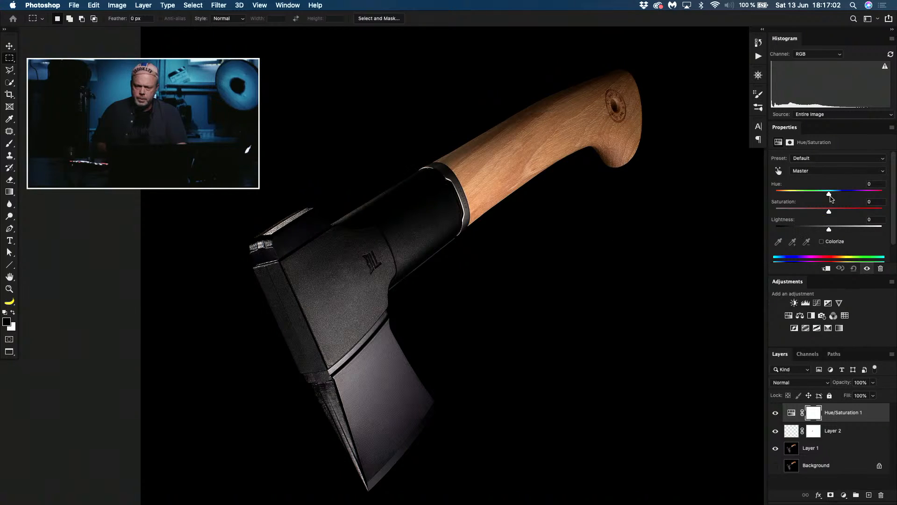
{"action": "left_click_drag", "start_coordinate": [829, 212], "coordinate": [717, 224]}
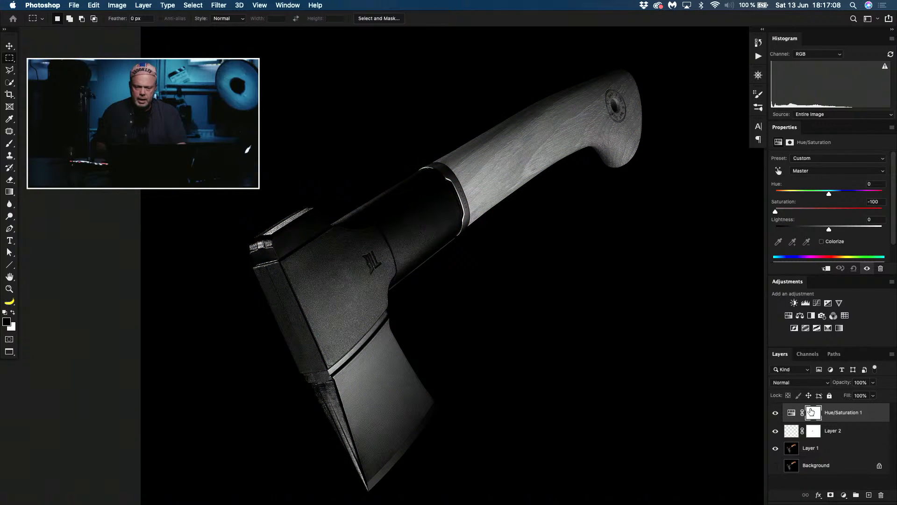
Step: Select the wooden handle on Layer 1 with the Quick Selection tool
{"action": "left_click", "coordinate": [790, 435]}
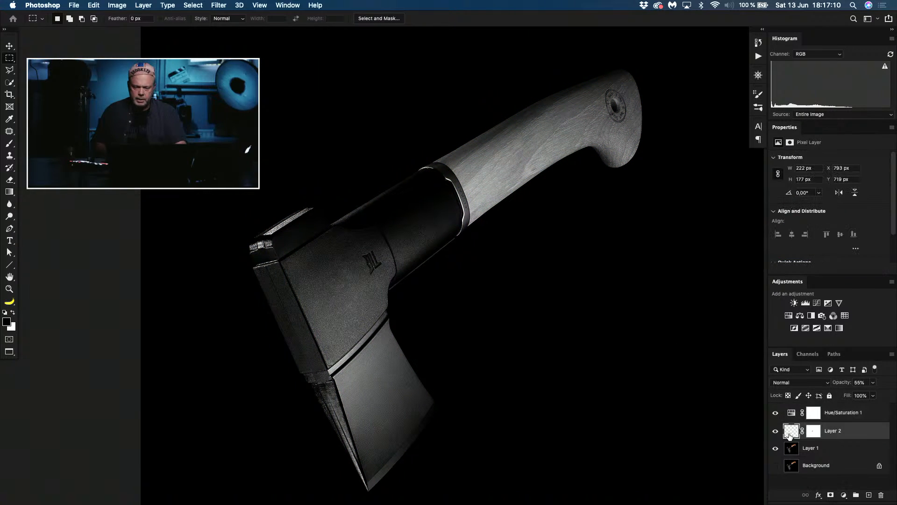
{"action": "key", "text": "w"}
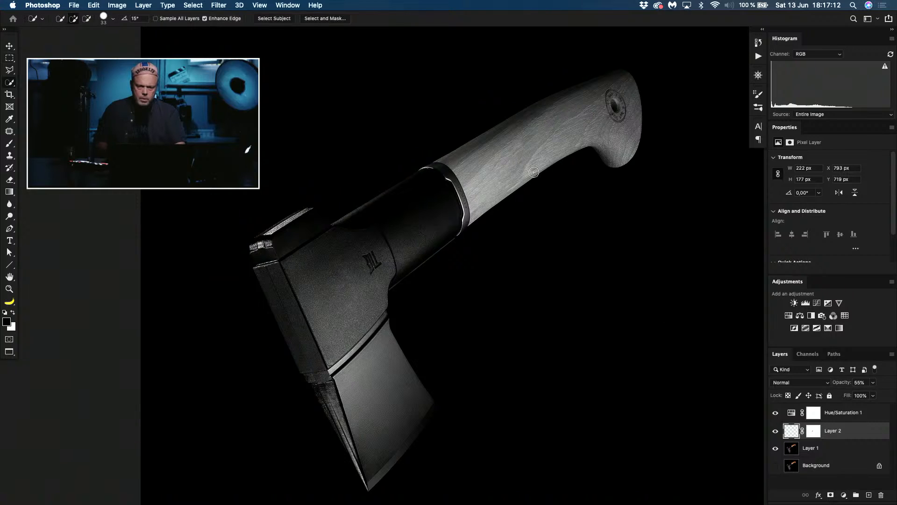
{"action": "mouse_move", "coordinate": [451, 161]}
{"action": "left_mouse_down"}
{"action": "mouse_move", "coordinate": [471, 180]}
{"action": "mouse_move", "coordinate": [514, 177]}
{"action": "mouse_move", "coordinate": [617, 135]}
{"action": "mouse_move", "coordinate": [640, 165]}
{"action": "left_mouse_up"}
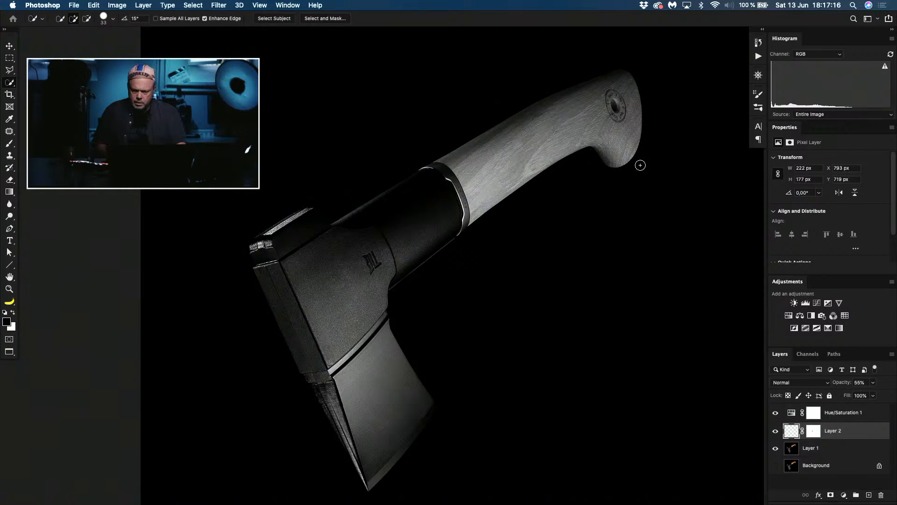
{"action": "left_click", "coordinate": [790, 449]}
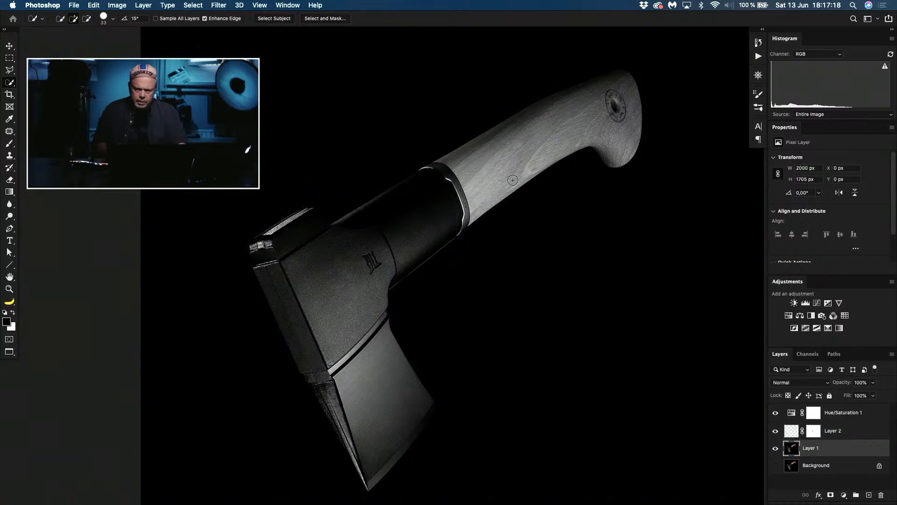
{"action": "mouse_move", "coordinate": [513, 180]}
{"action": "left_mouse_down"}
{"action": "mouse_move", "coordinate": [467, 171]}
{"action": "mouse_move", "coordinate": [472, 154]}
{"action": "mouse_move", "coordinate": [592, 114]}
{"action": "mouse_move", "coordinate": [586, 125]}
{"action": "left_mouse_up"}
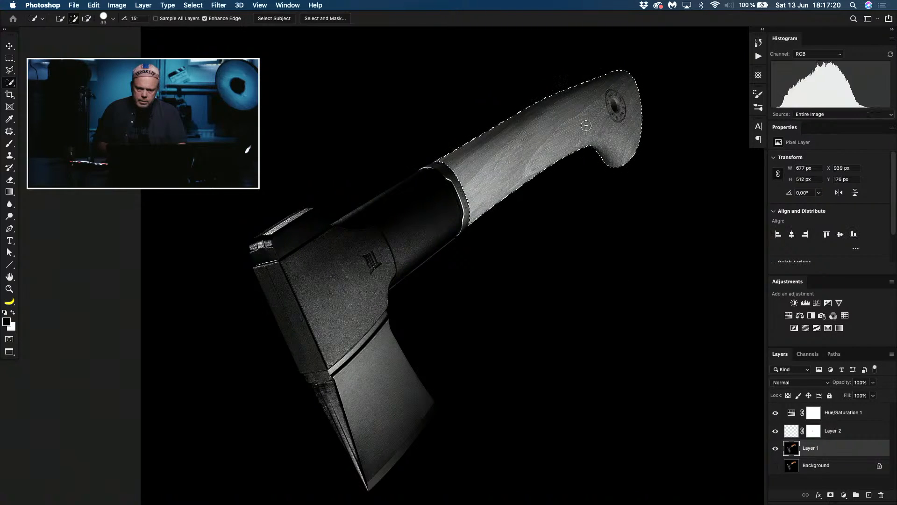
Step: Mask the wooden handle out of the Hue/Saturation 1 adjustment by filling the selection with black on its mask, and deselect
{"action": "left_click", "coordinate": [813, 413]}
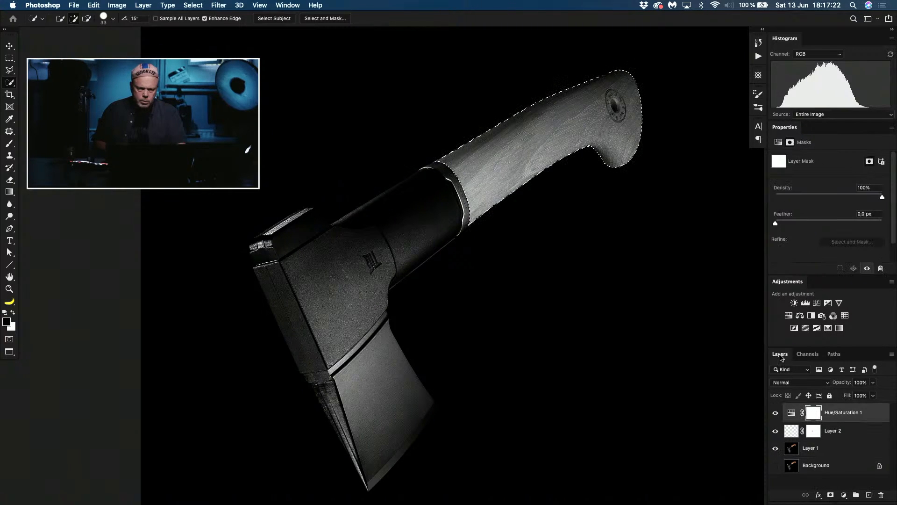
{"action": "key", "text": "alt+BackSpace"}
{"action": "key", "text": "ctrl+d"}
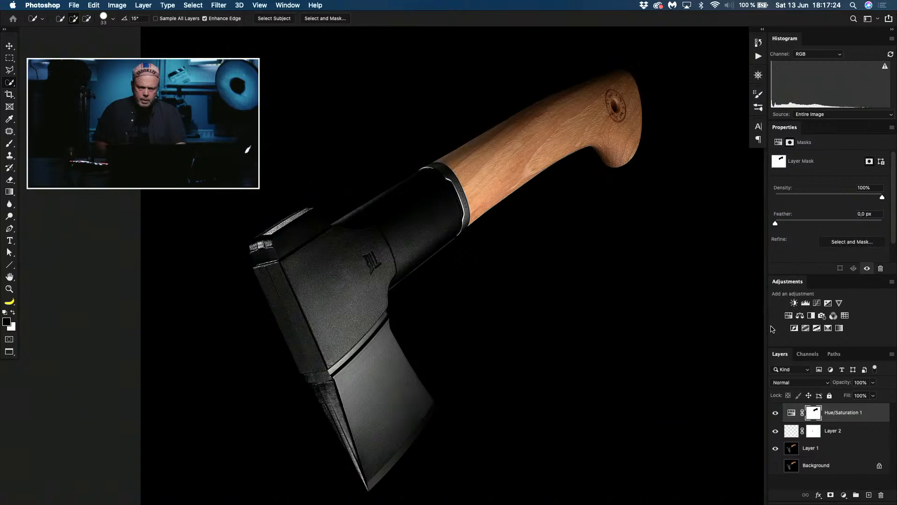
Step: Stamp all visible layers into a new merged layer above Hue/Saturation 1
{"action": "left_click", "coordinate": [791, 412]}
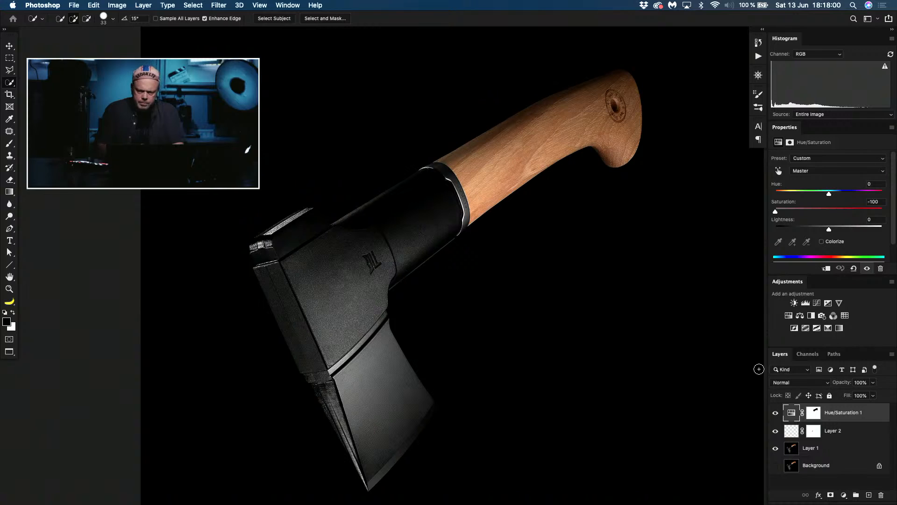
{"action": "key", "text": "super+alt+shift+e"}
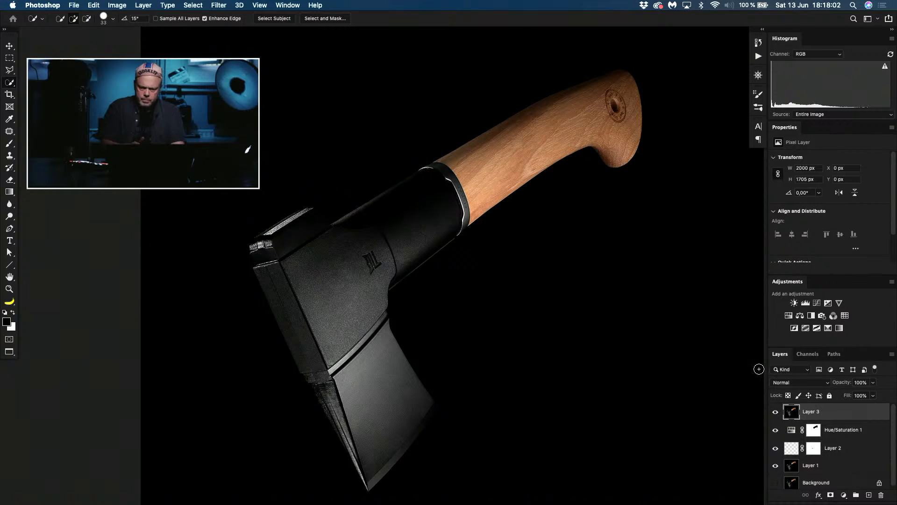
Step: Examine the FISKARS collar between the handle and axe head, marking it with a rectangular selection and clearing the selection
{"action": "key", "text": "super+equal"}
{"action": "key", "text": "super+equal"}
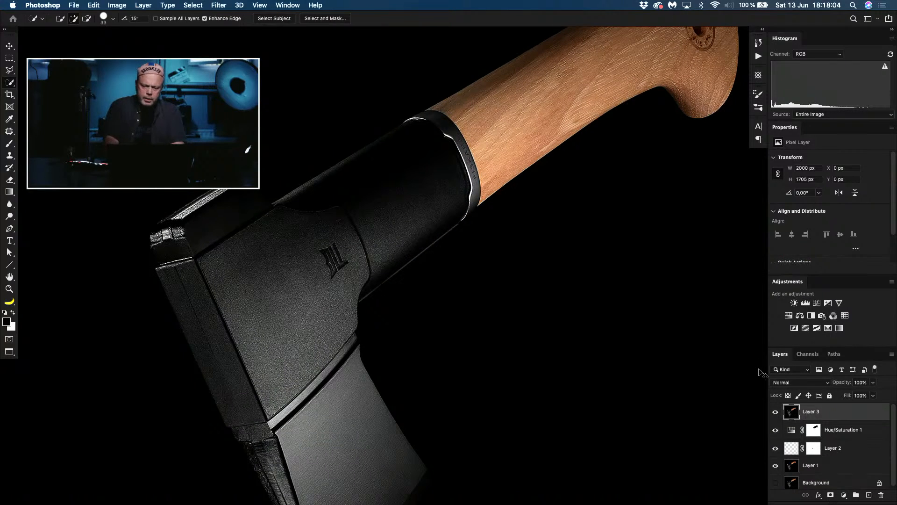
{"action": "key", "text": "super+equal"}
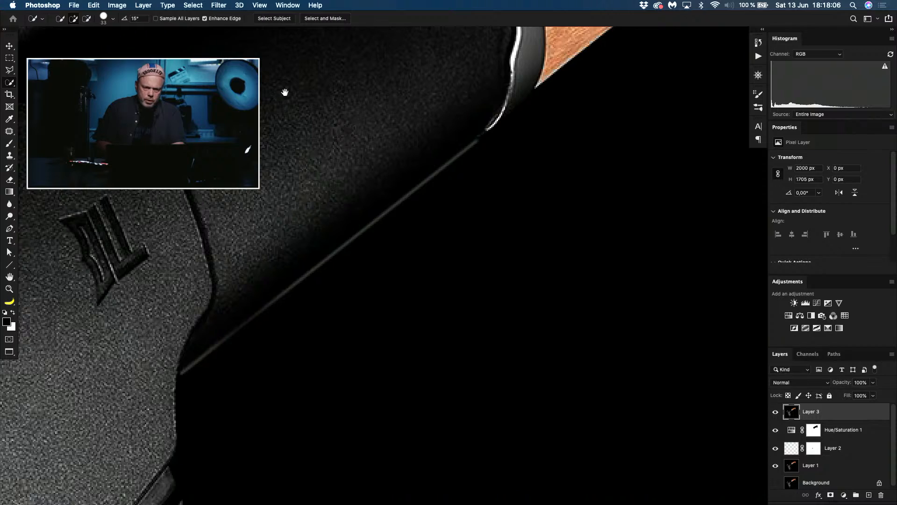
{"action": "left_click_drag", "start_coordinate": [285, 92], "coordinate": [351, 323]}
{"action": "mouse_move", "coordinate": [459, 184]}
{"action": "left_mouse_down"}
{"action": "mouse_move", "coordinate": [311, 286]}
{"action": "mouse_move", "coordinate": [320, 280]}
{"action": "left_mouse_up"}
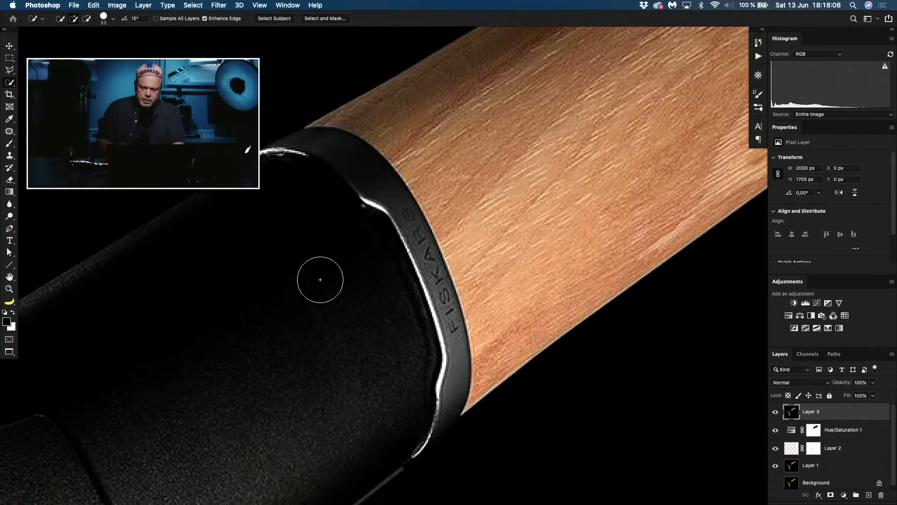
{"action": "key", "text": "super+equal"}
{"action": "key", "text": "m"}
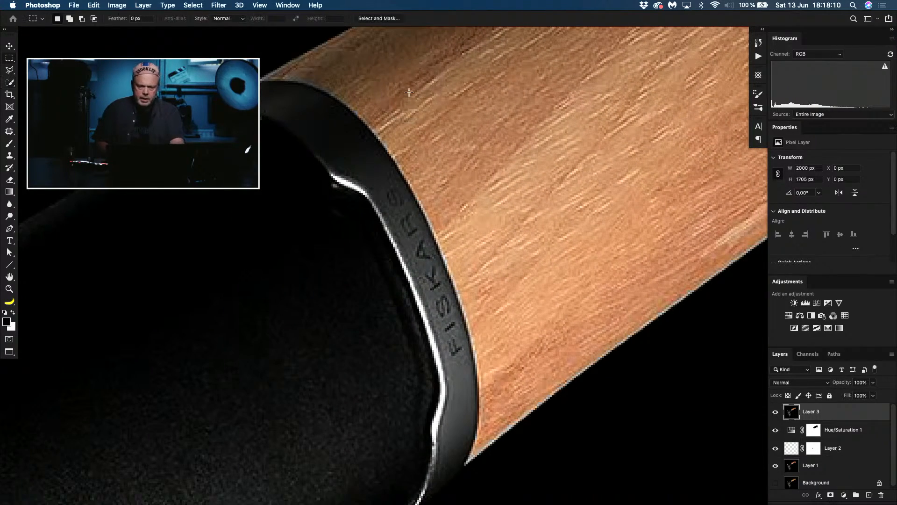
{"action": "left_click_drag", "start_coordinate": [318, 141], "coordinate": [524, 428]}
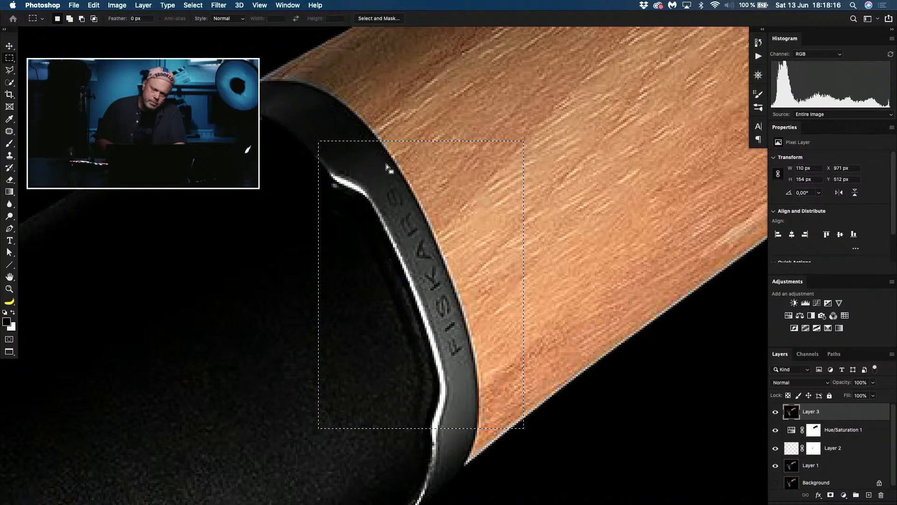
{"action": "left_click", "coordinate": [444, 327]}
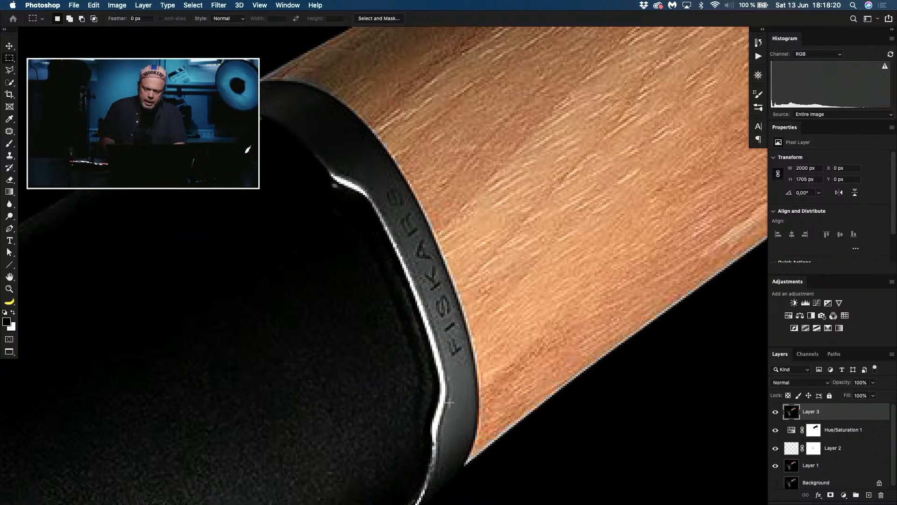
{"action": "scroll", "coordinate": [450, 402], "scroll_direction": "down", "scroll_amount": 2}
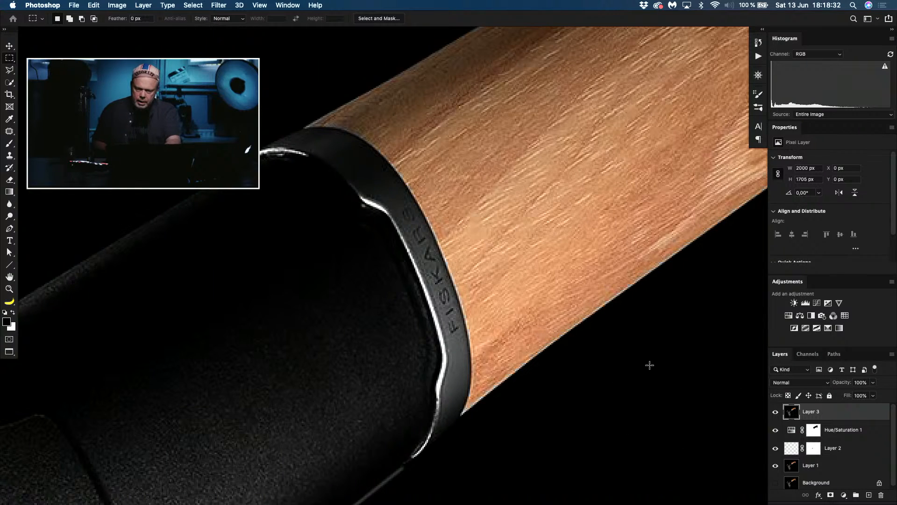
{"action": "key", "text": "super+z"}
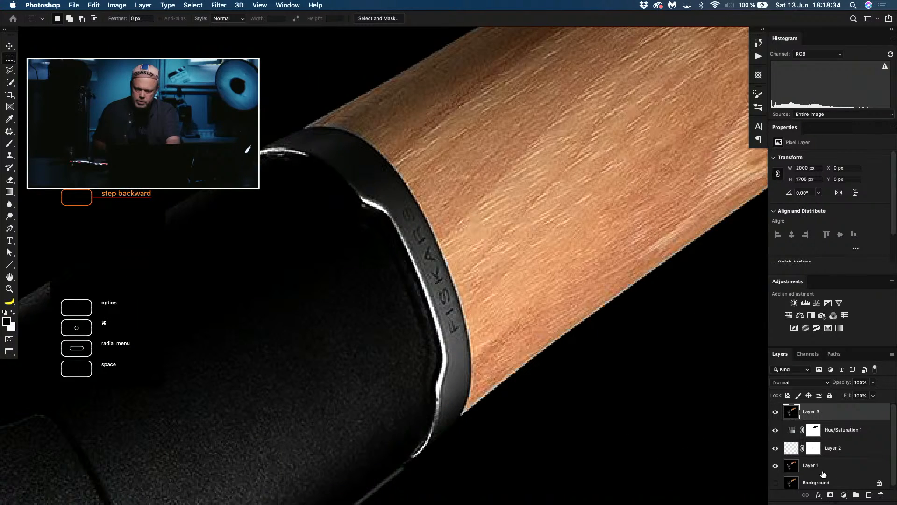
Step: Add a new empty layer in Normal mode at 100% opacity above Layer 3
{"action": "key", "text": "shift+super+n"}
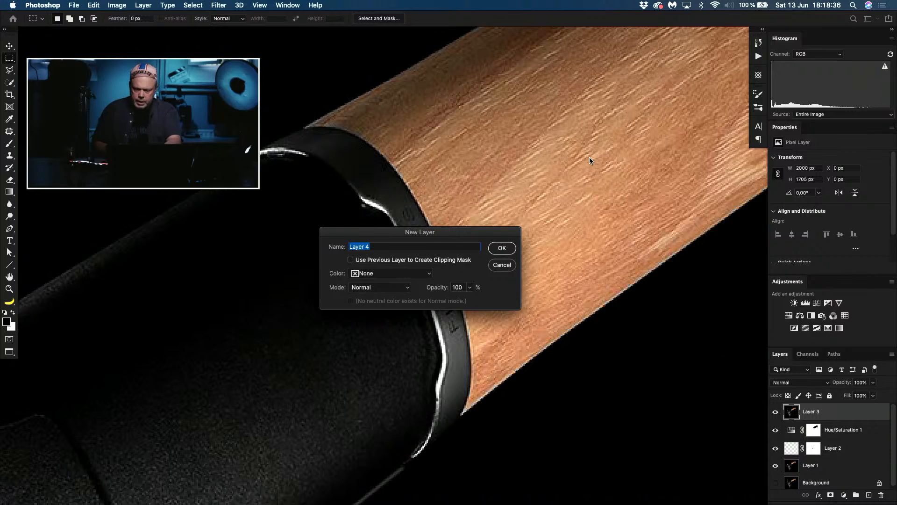
{"action": "key", "text": "Return"}
Step: Trace the FISKARS collar's outer edge along the wood with a Pen path, from its lower corner around to the far upper end
{"action": "key", "text": "p"}
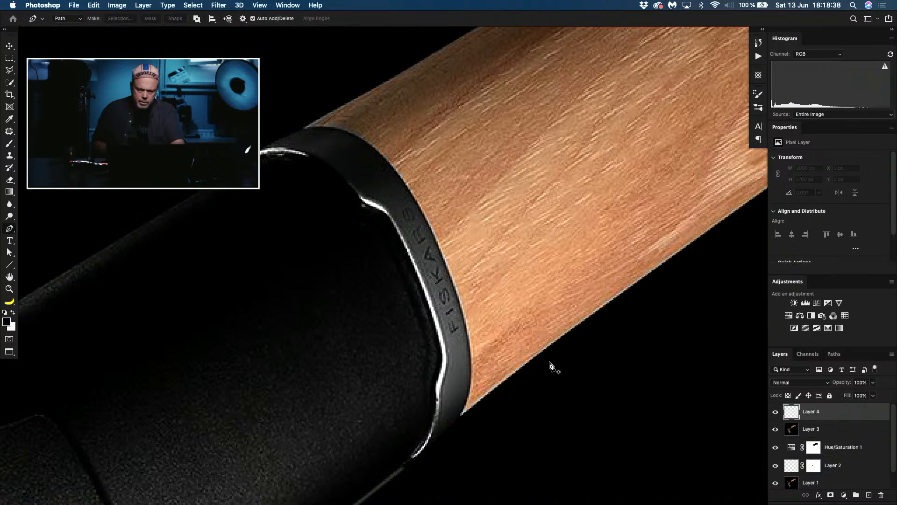
{"action": "left_click", "coordinate": [464, 413]}
{"action": "key", "text": "super+z"}
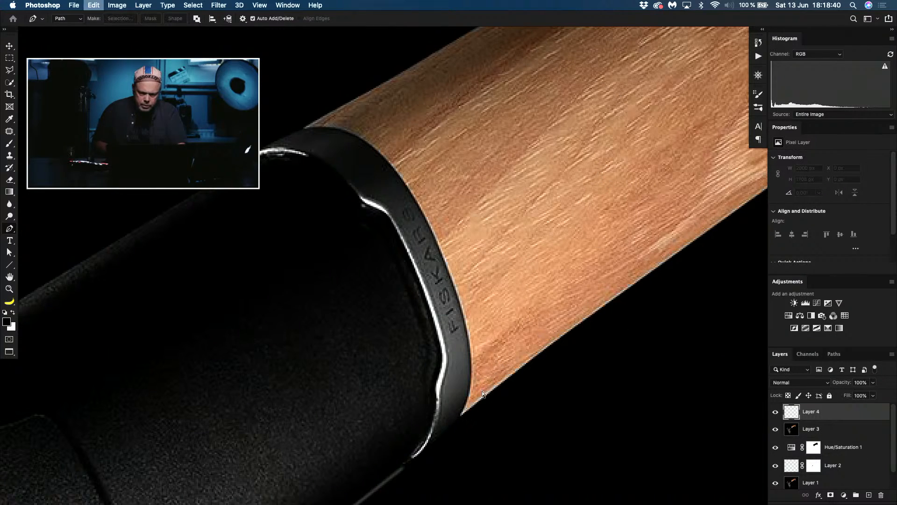
{"action": "left_click", "coordinate": [461, 413]}
{"action": "left_click", "coordinate": [472, 360]}
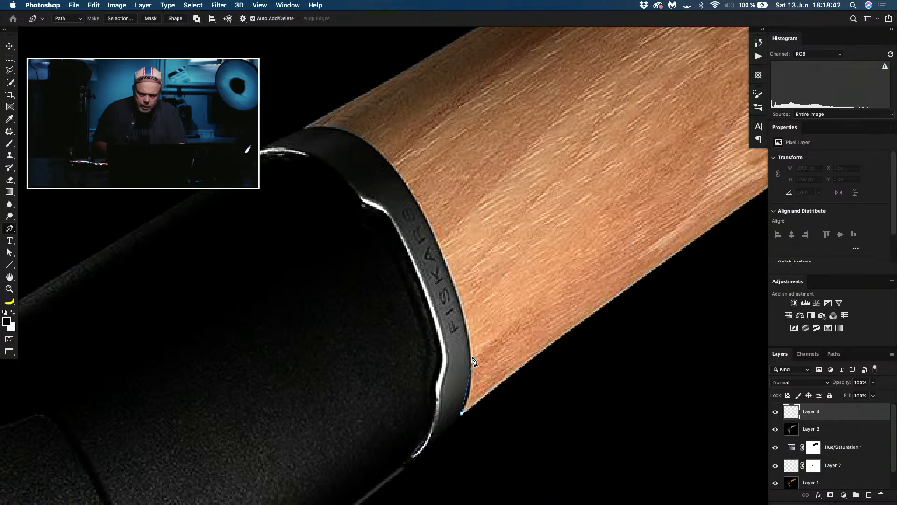
{"action": "left_click_drag", "start_coordinate": [473, 360], "coordinate": [470, 347]}
{"action": "left_click", "coordinate": [435, 238]}
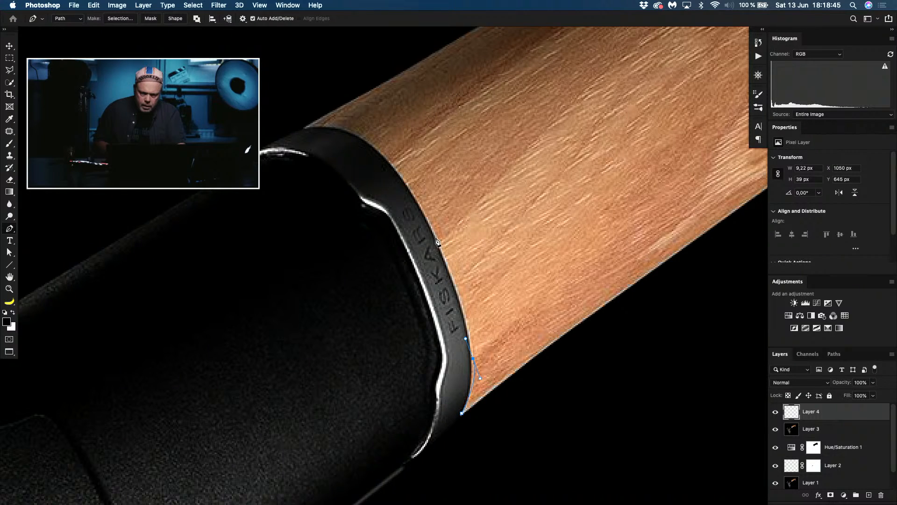
{"action": "left_click", "coordinate": [377, 150]}
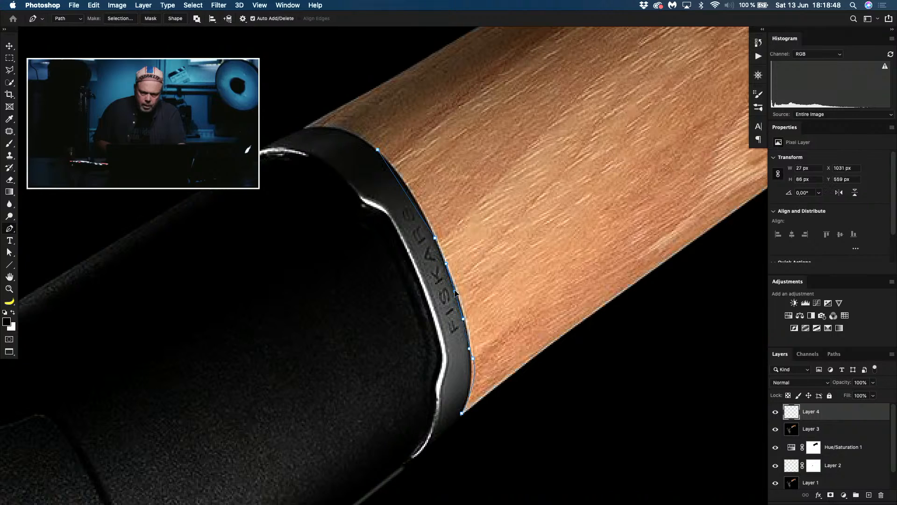
{"action": "left_click", "coordinate": [411, 195]}
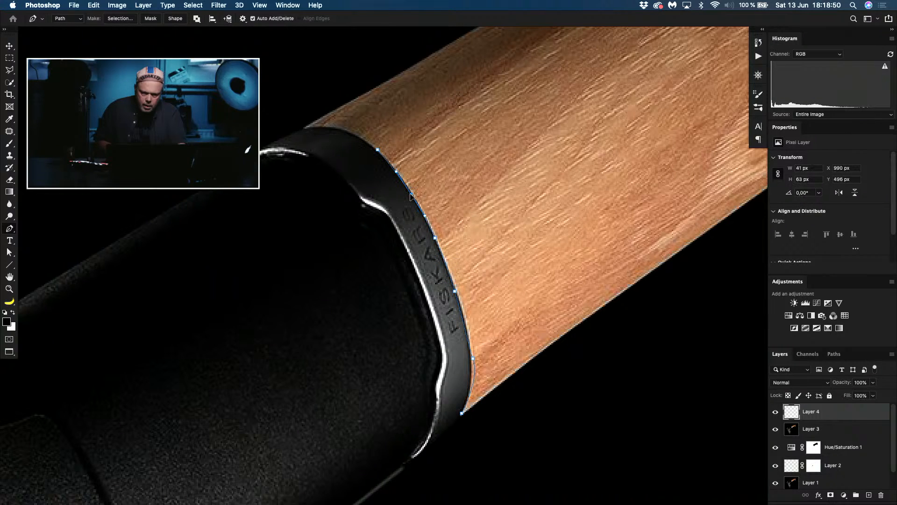
{"action": "left_click", "coordinate": [319, 129]}
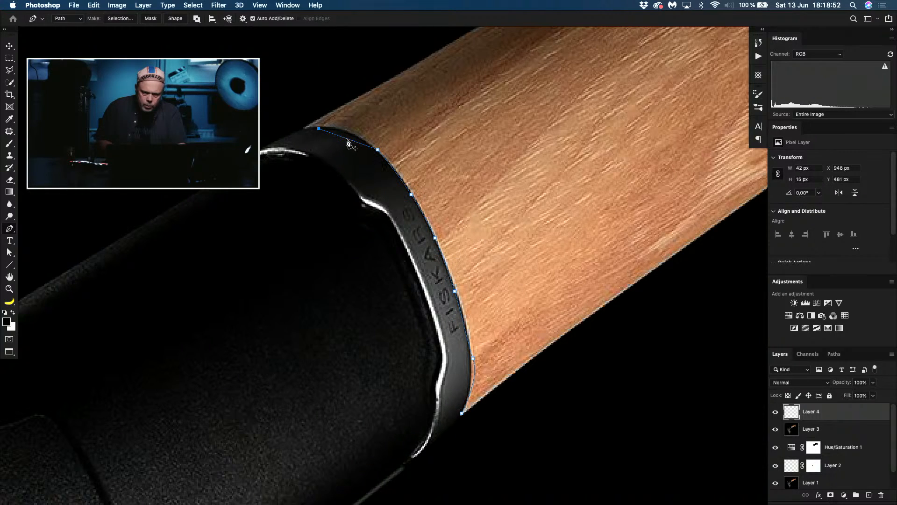
{"action": "left_click", "coordinate": [305, 128]}
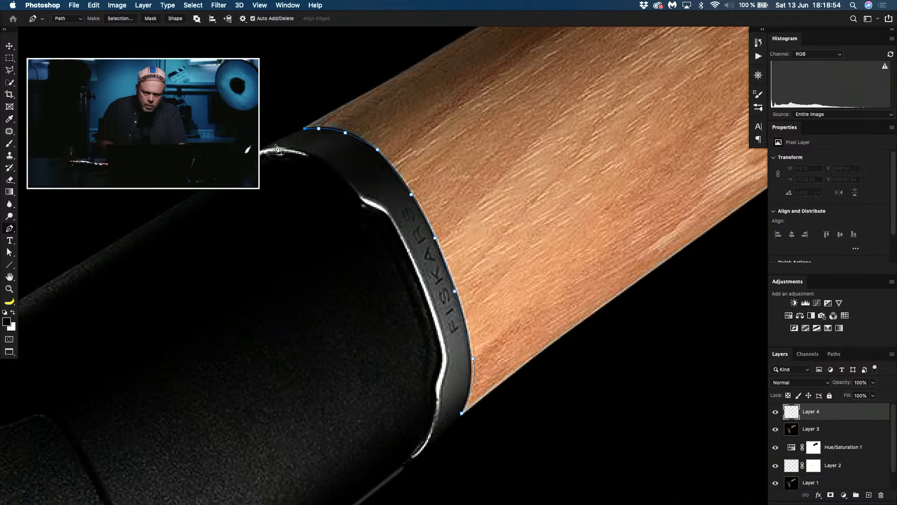
{"action": "left_click", "coordinate": [262, 150]}
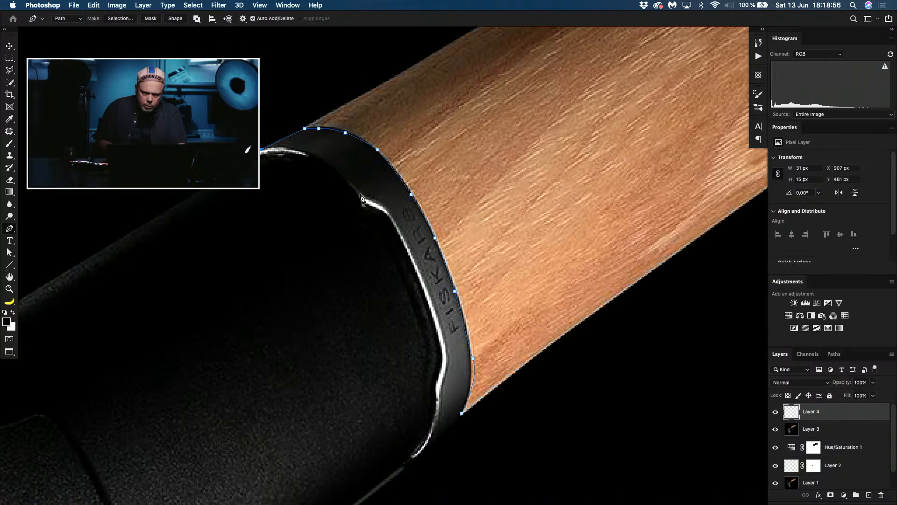
Step: Continue the Pen path down the collar's inner edge beside the bright rim, adding and shifting anchor points to match the curve
{"action": "left_click", "coordinate": [359, 196]}
{"action": "left_click", "coordinate": [313, 174]}
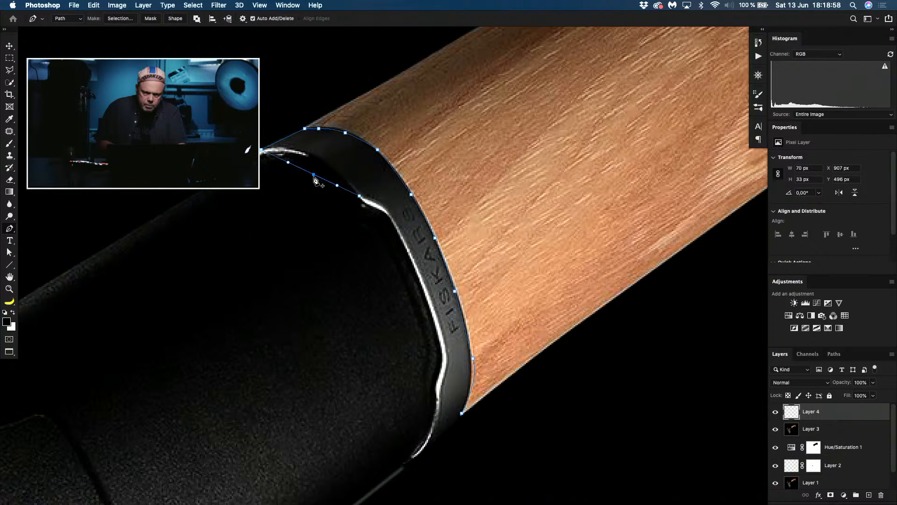
{"action": "left_click_drag", "start_coordinate": [313, 174], "coordinate": [313, 157]}
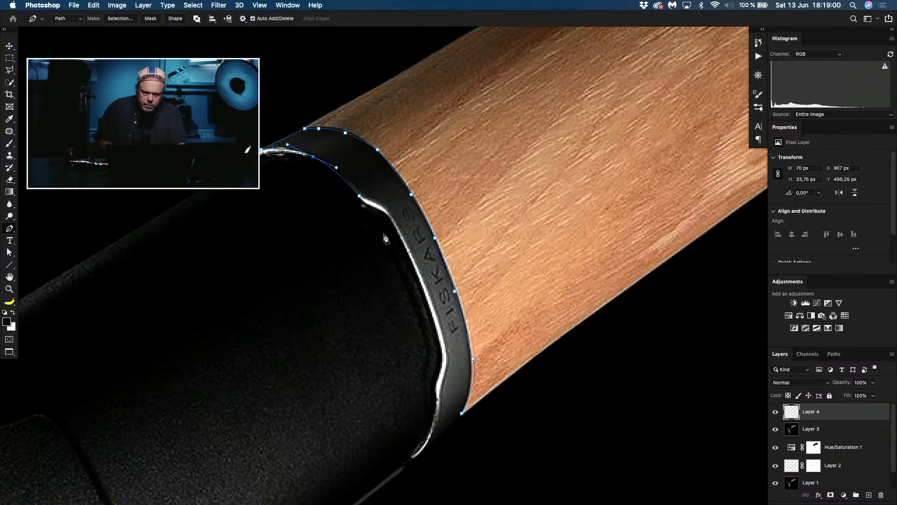
{"action": "left_click", "coordinate": [387, 211]}
{"action": "left_click", "coordinate": [377, 205]}
{"action": "left_click", "coordinate": [423, 280]}
{"action": "left_click", "coordinate": [406, 244]}
{"action": "left_click_drag", "start_coordinate": [405, 244], "coordinate": [402, 237]}
{"action": "left_click", "coordinate": [445, 340]}
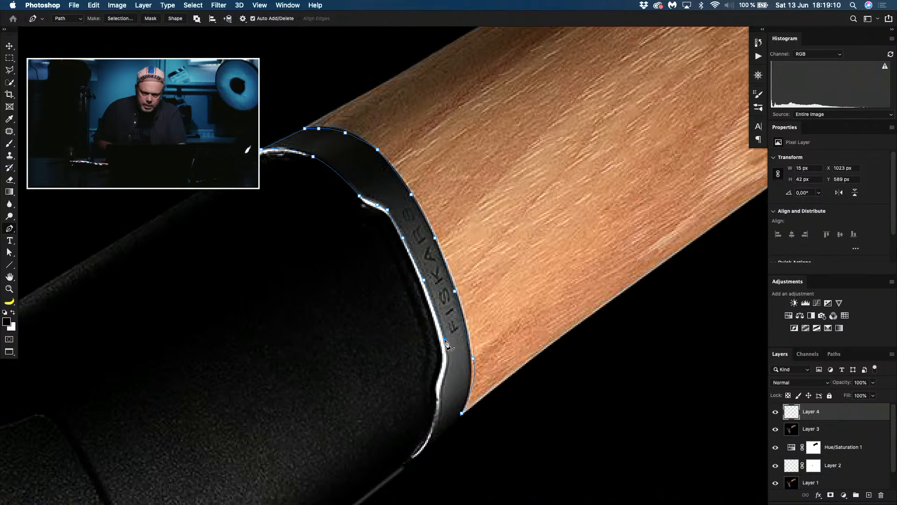
Step: Follow the bend in the collar's lower inner edge with the Pen path and close it at the starting corner
{"action": "left_click", "coordinate": [445, 376]}
{"action": "left_click", "coordinate": [445, 362]}
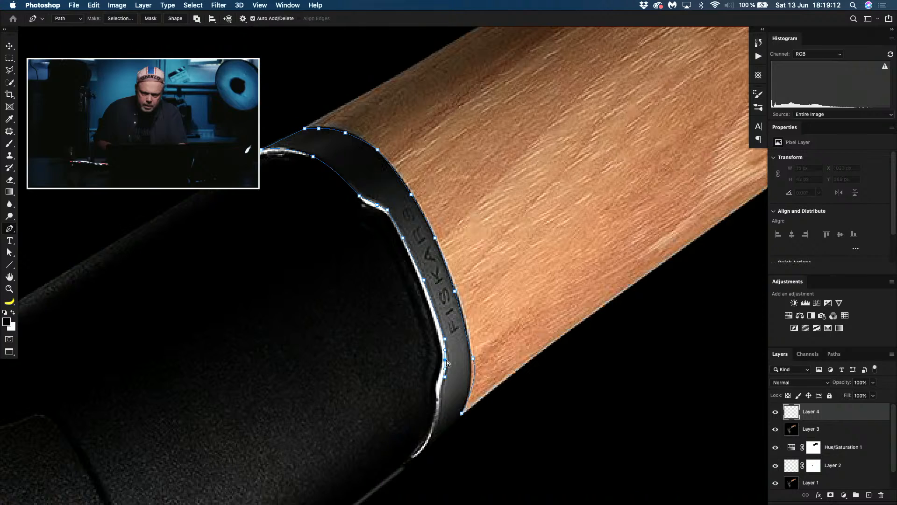
{"action": "left_click_drag", "start_coordinate": [445, 361], "coordinate": [448, 361]}
{"action": "left_click", "coordinate": [440, 394]}
{"action": "left_click", "coordinate": [442, 412]}
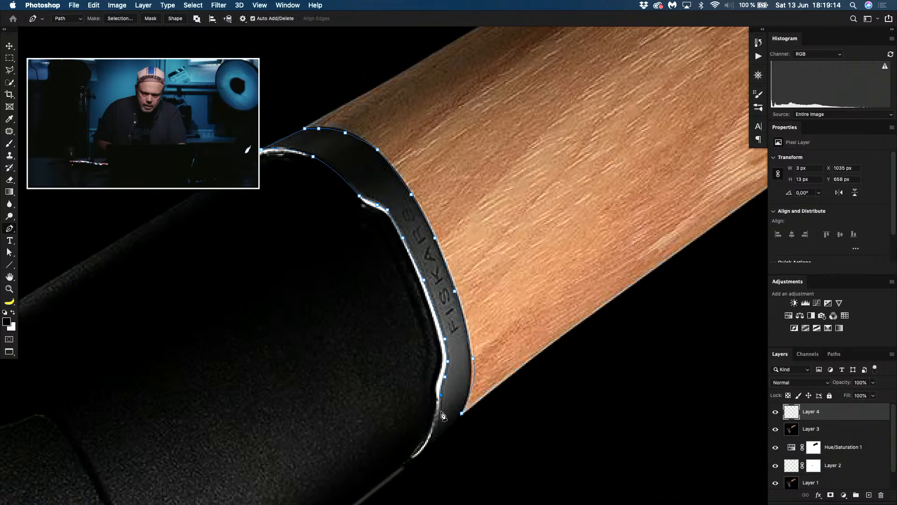
{"action": "left_click", "coordinate": [431, 440]}
{"action": "left_click", "coordinate": [419, 455]}
{"action": "left_click", "coordinate": [463, 414]}
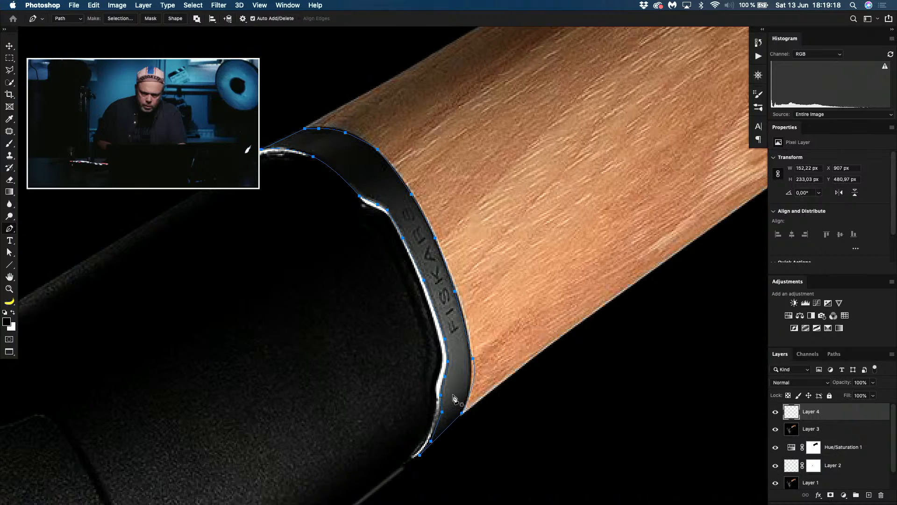
Step: Refine the closed collar path by replacing and shifting anchor points on the lower inner bend and the upper wood edge
{"action": "left_click", "coordinate": [443, 413]}
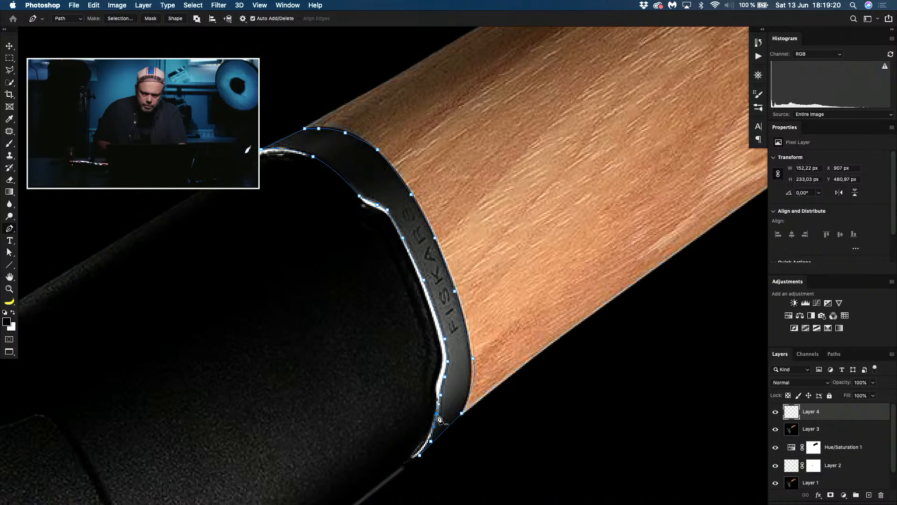
{"action": "left_click", "coordinate": [436, 416]}
{"action": "left_click_drag", "start_coordinate": [437, 416], "coordinate": [440, 416]}
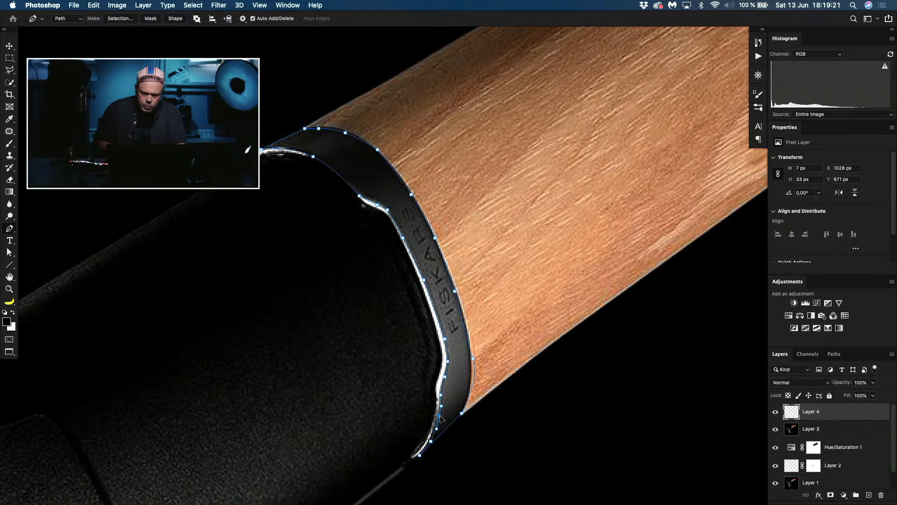
{"action": "left_click", "coordinate": [446, 379]}
{"action": "left_click_drag", "start_coordinate": [445, 379], "coordinate": [443, 383]}
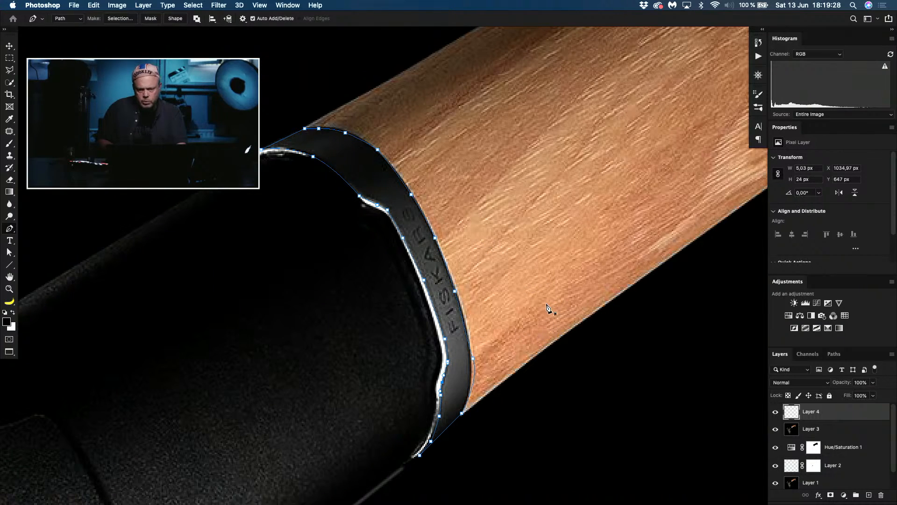
{"action": "left_click", "coordinate": [412, 196]}
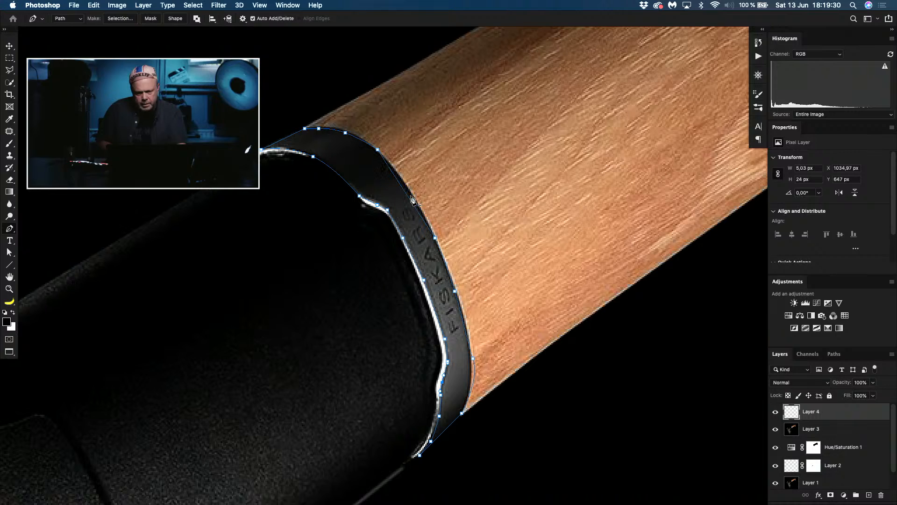
{"action": "left_click_drag", "start_coordinate": [409, 198], "coordinate": [410, 192]}
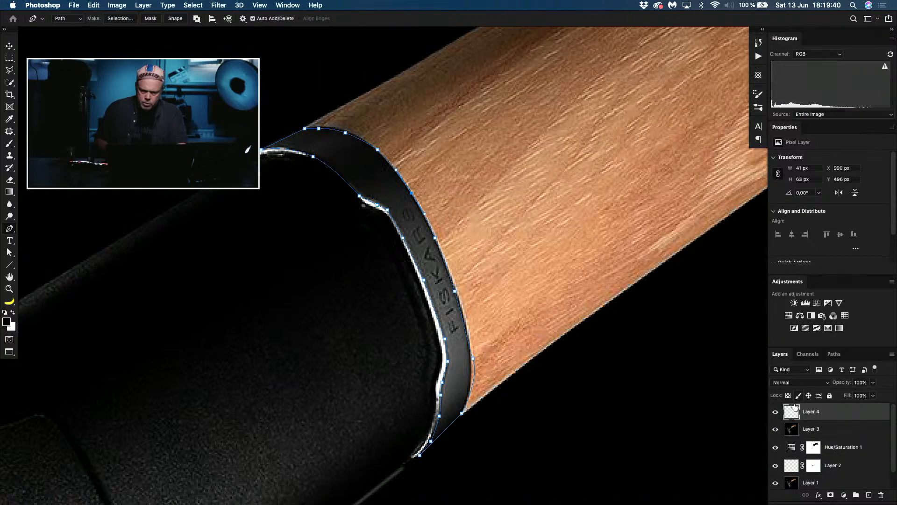
Step: Convert the collar path into a new anti-aliased selection with a 1-pixel feather radius and switch to the Gradient tool
{"action": "left_click", "coordinate": [130, 19]}
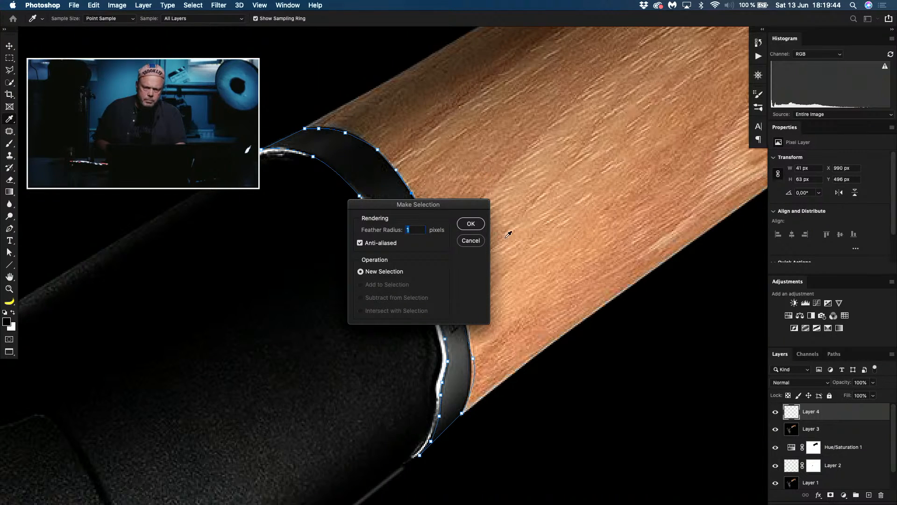
{"action": "left_click", "coordinate": [471, 224]}
{"action": "key", "text": "g"}
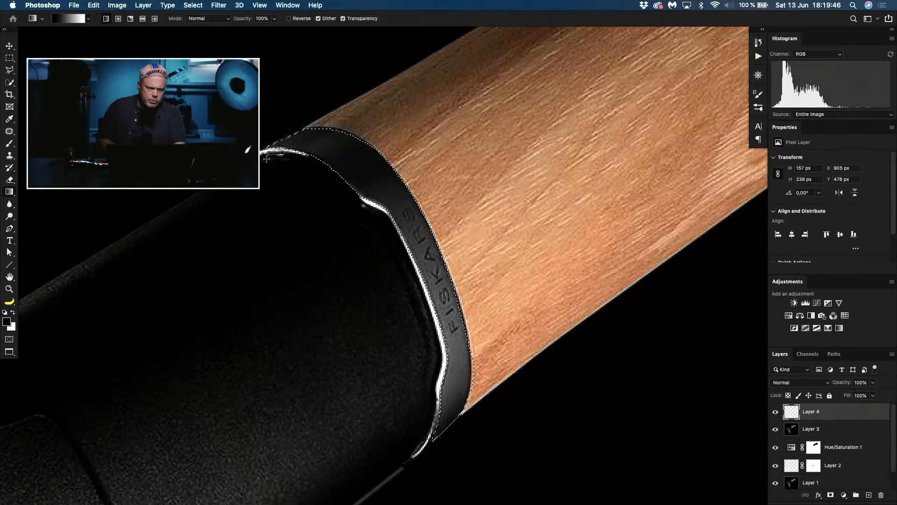
Step: Choose the foreground-to-transparent preset from the Basics group for the Gradient tool
{"action": "left_click", "coordinate": [89, 19]}
{"action": "left_click", "coordinate": [74, 53]}
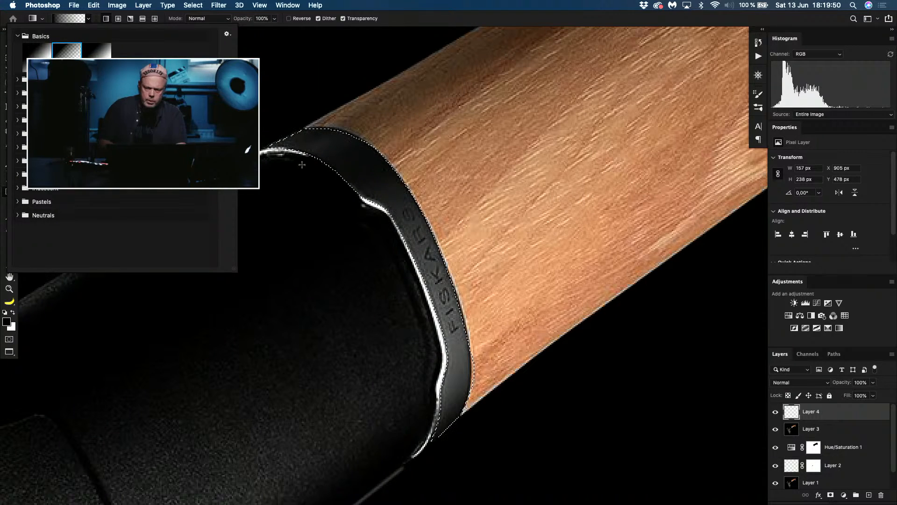
{"action": "left_click", "coordinate": [713, 381]}
{"action": "key", "text": "super+z"}
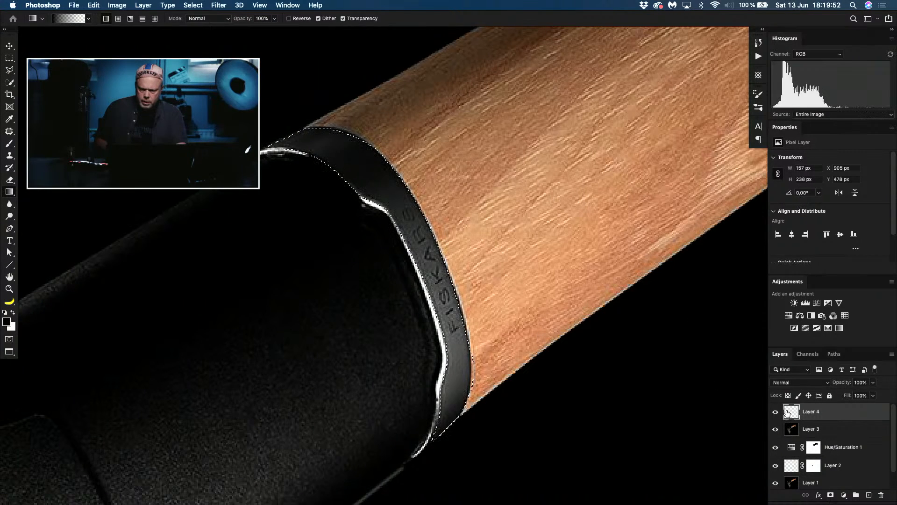
Step: Add a Curves adjustment masked to the collar selection and pull the curve's midpoint up to brighten the collar
{"action": "left_click", "coordinate": [817, 303]}
{"action": "left_click_drag", "start_coordinate": [834, 234], "coordinate": [825, 208]}
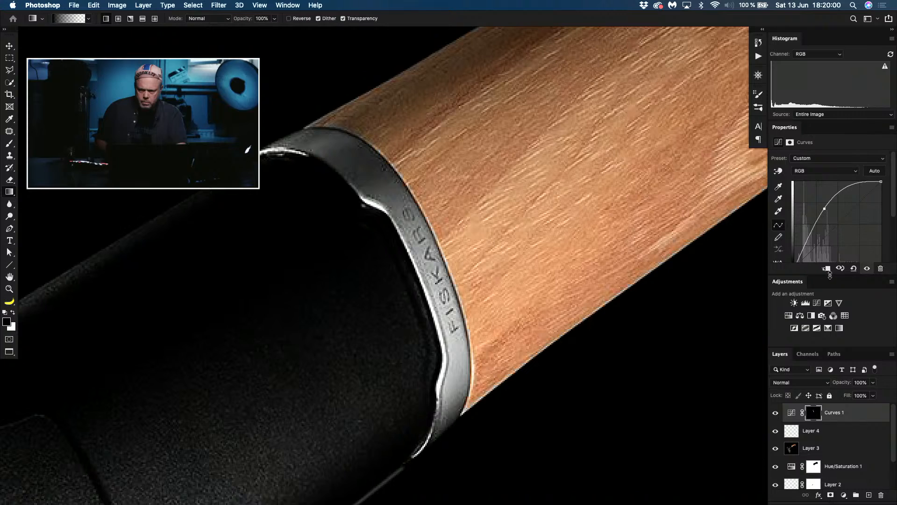
{"action": "left_click_drag", "start_coordinate": [830, 275], "coordinate": [827, 283]}
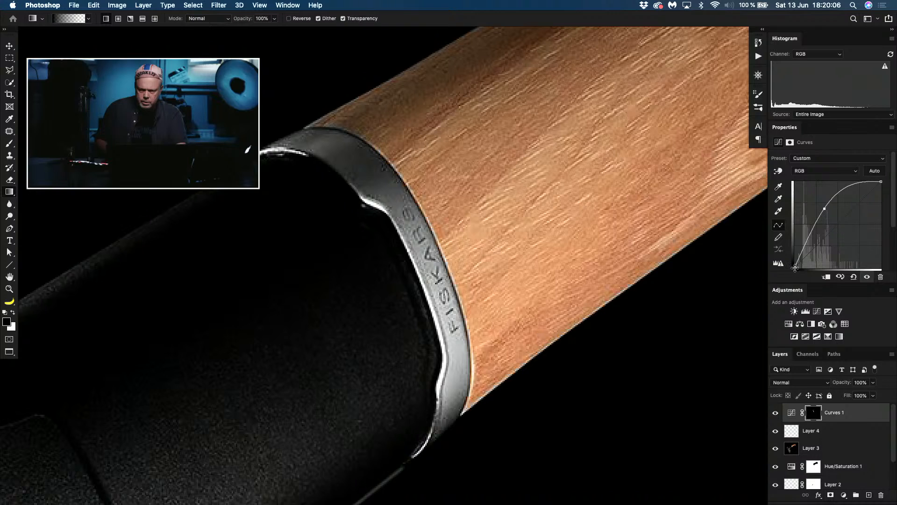
{"action": "left_click_drag", "start_coordinate": [795, 268], "coordinate": [796, 270]}
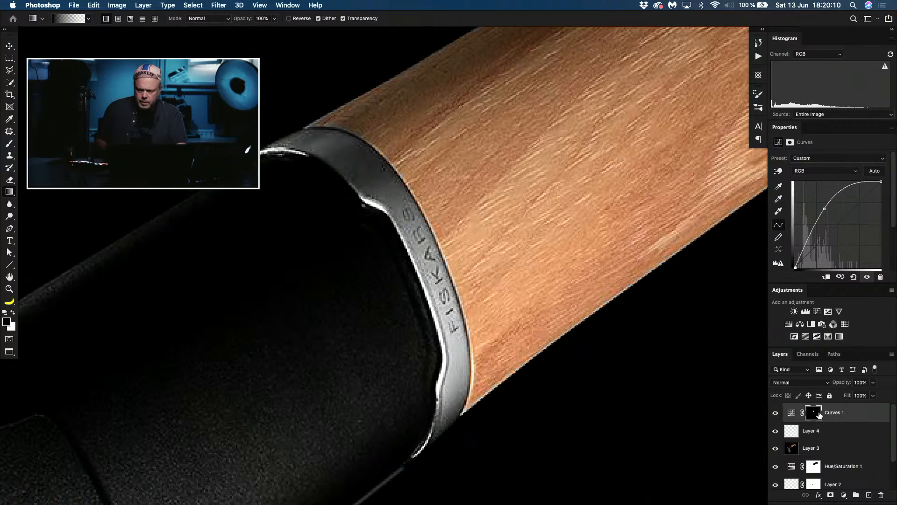
Step: Fade the Curves mask with black-to-transparent gradients from the collar's upper and lower ends so only the FISKARS lettering area stays bright
{"action": "left_click", "coordinate": [816, 413]}
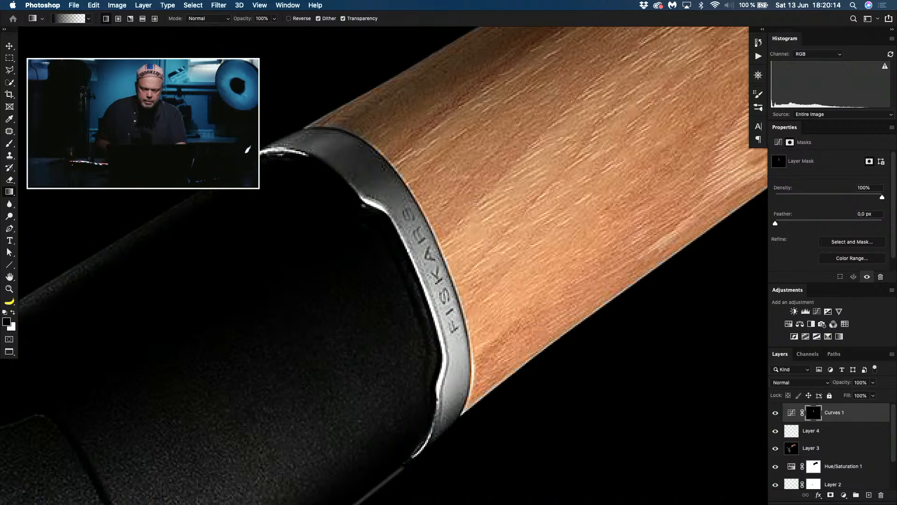
{"action": "left_click_drag", "start_coordinate": [283, 133], "coordinate": [419, 252]}
{"action": "left_click_drag", "start_coordinate": [466, 442], "coordinate": [430, 300]}
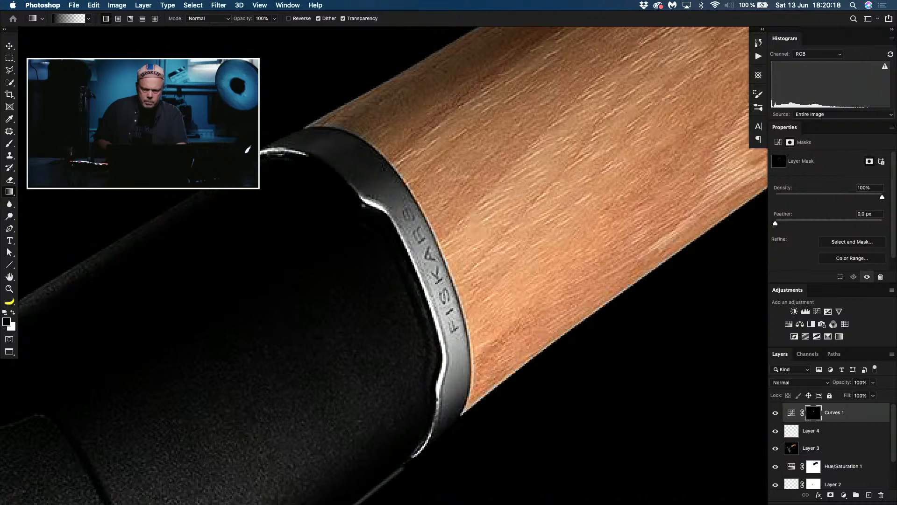
{"action": "left_click_drag", "start_coordinate": [469, 425], "coordinate": [433, 284]}
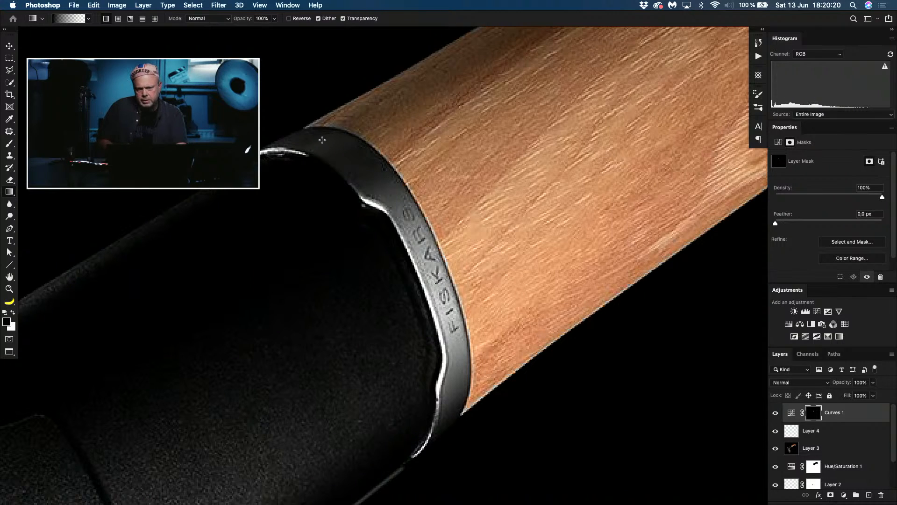
{"action": "left_click_drag", "start_coordinate": [291, 129], "coordinate": [401, 197]}
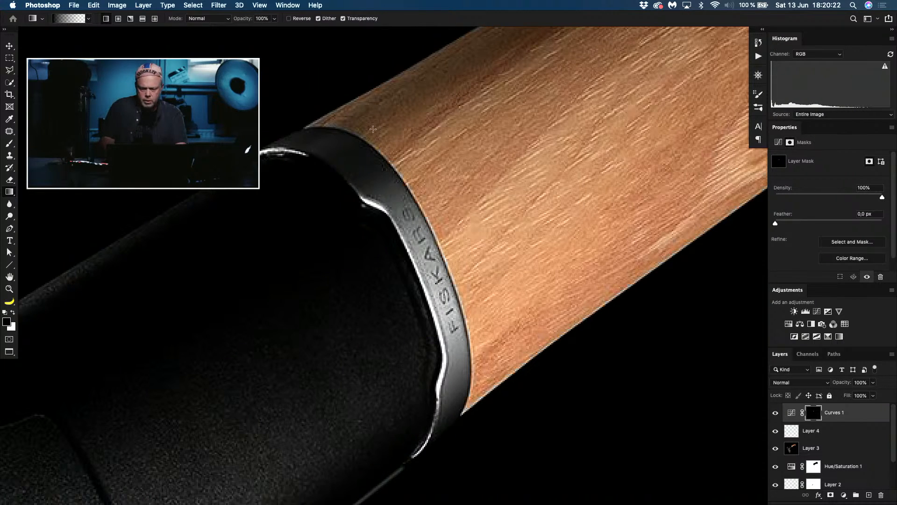
{"action": "key", "text": "super+0"}
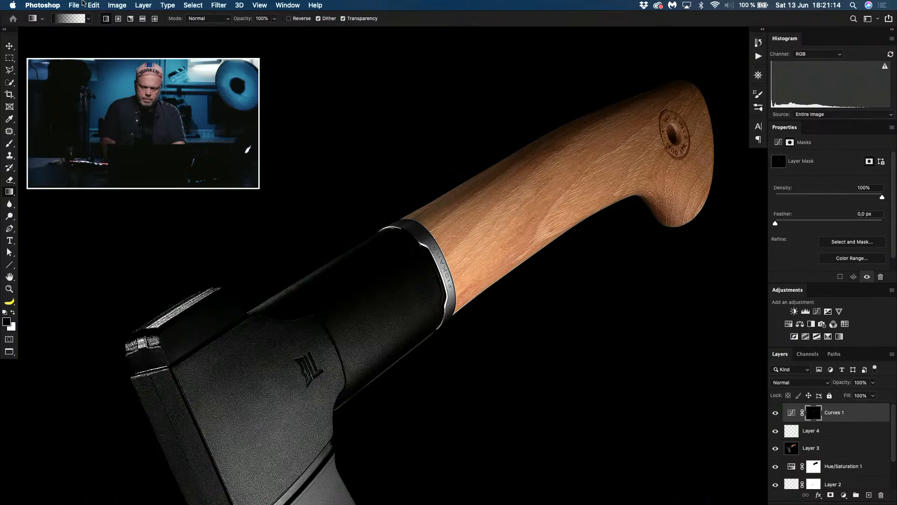
Step: Create a new layer above the Curves adjustment and draw a curved Pen segment across the gap in the collar's upper rim highlight
{"action": "key", "text": "super+plus"}
{"action": "key", "text": "super+plus"}
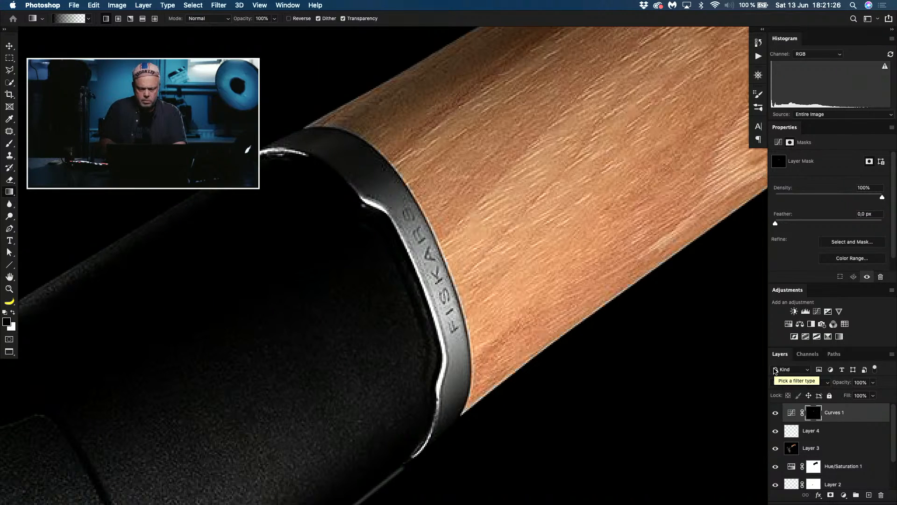
{"action": "key", "text": "super+shift+n"}
{"action": "key", "text": "Return"}
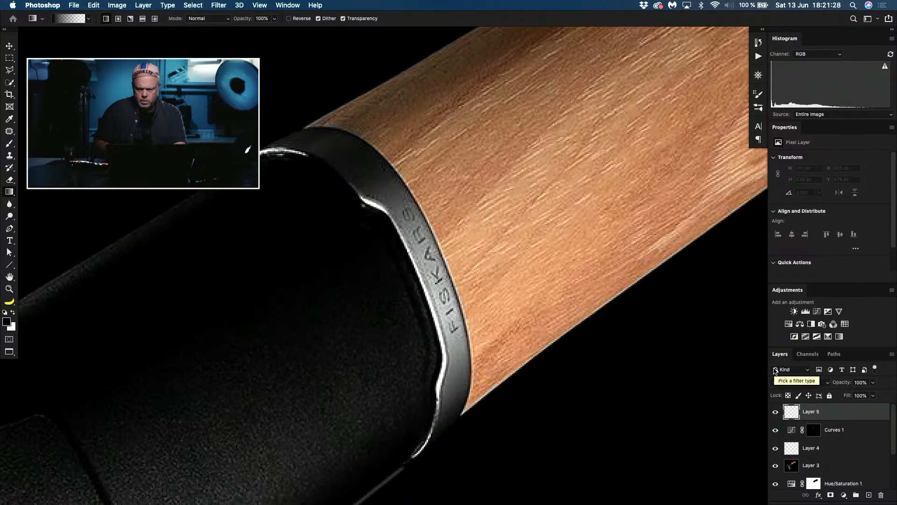
{"action": "key", "text": "p"}
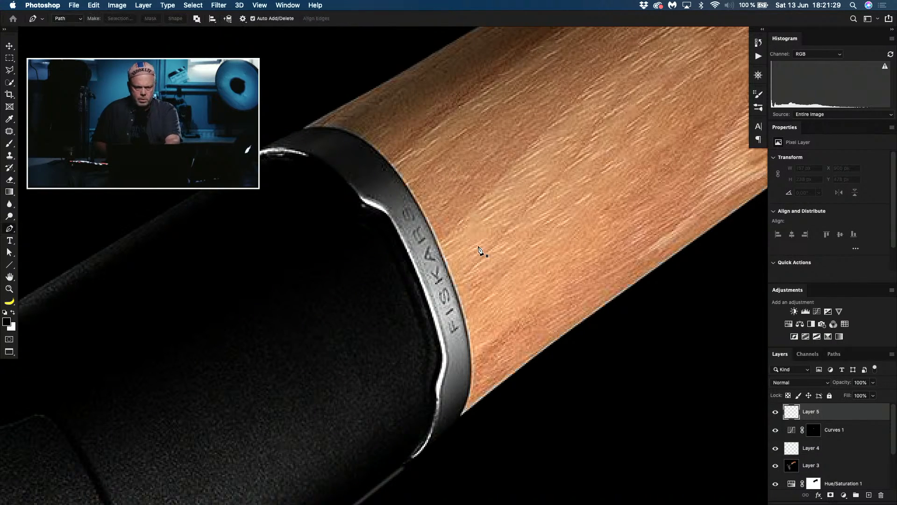
{"action": "left_click", "coordinate": [361, 194]}
{"action": "left_click", "coordinate": [299, 151]}
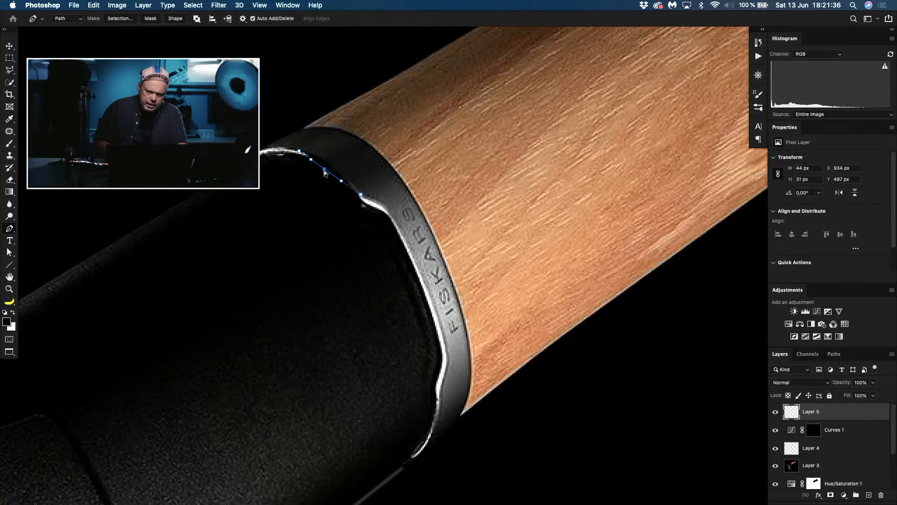
{"action": "left_click_drag", "start_coordinate": [324, 170], "coordinate": [327, 164]}
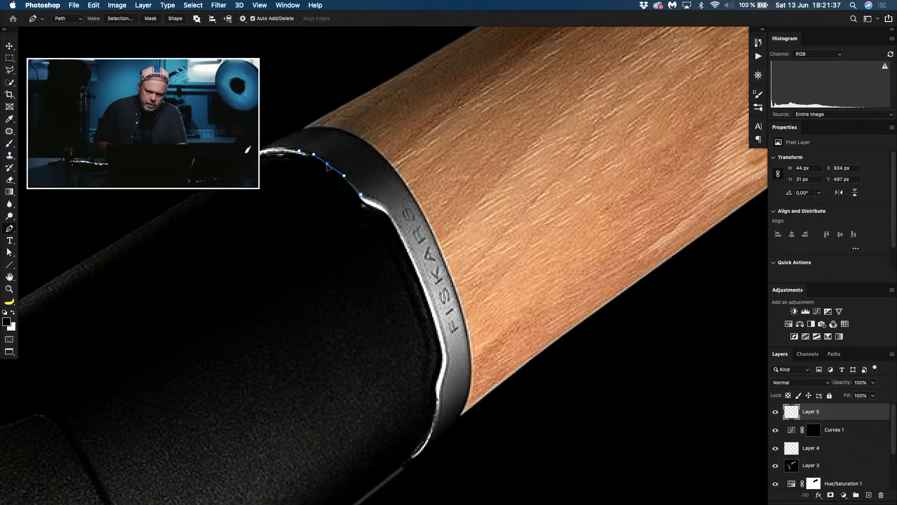
Step: Bring the Pen path back along the rim's underside, close it at the starting point, and bend the lower edge into a thin curved strip
{"action": "left_click", "coordinate": [296, 152]}
{"action": "left_click", "coordinate": [332, 173]}
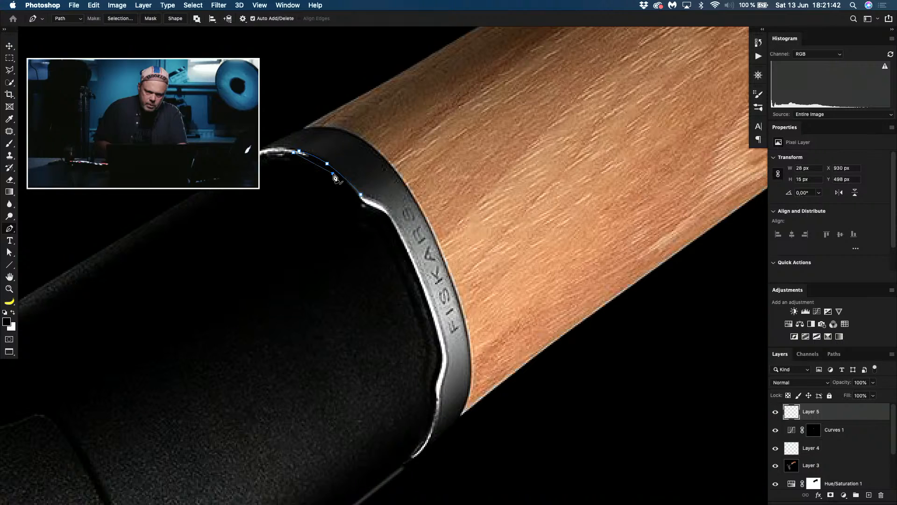
{"action": "left_click", "coordinate": [361, 195]}
{"action": "left_click", "coordinate": [360, 195]}
{"action": "left_click", "coordinate": [347, 187]}
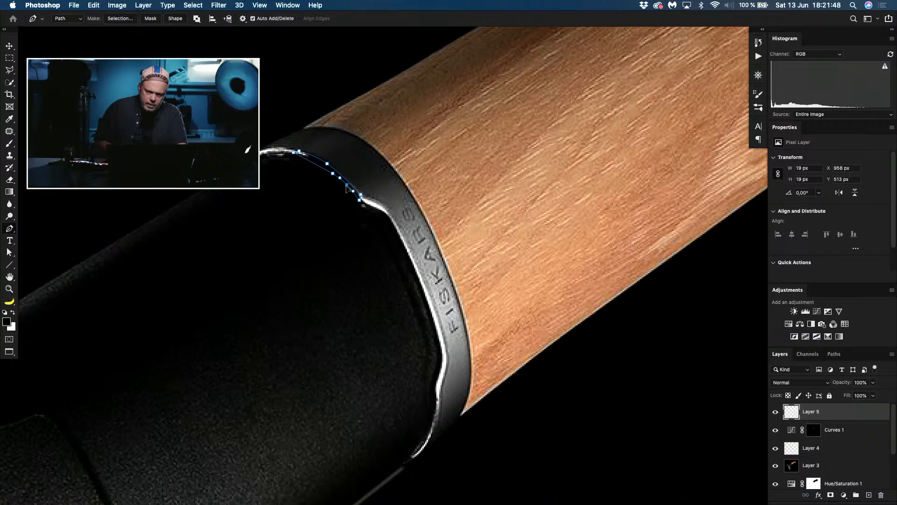
{"action": "left_click", "coordinate": [332, 174]}
{"action": "left_click", "coordinate": [323, 172]}
{"action": "left_click_drag", "start_coordinate": [323, 172], "coordinate": [323, 167]}
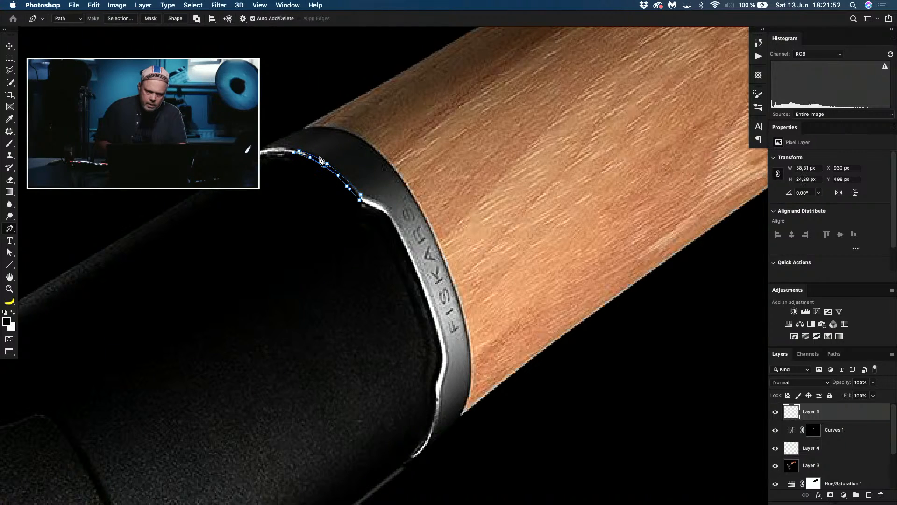
Step: Convert the strip path into a selection, fill it with white on the new layer, and deselect
{"action": "left_click", "coordinate": [122, 19]}
{"action": "left_click", "coordinate": [468, 224]}
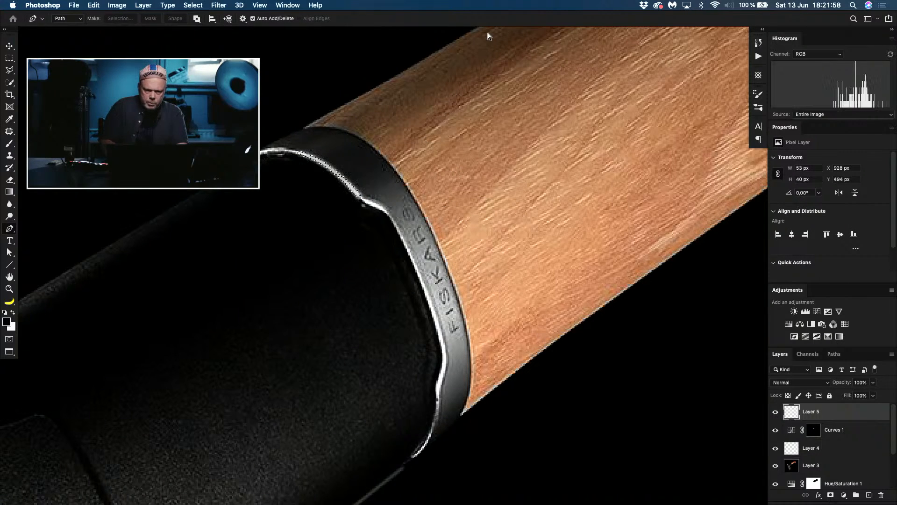
{"action": "key", "text": "super+d"}
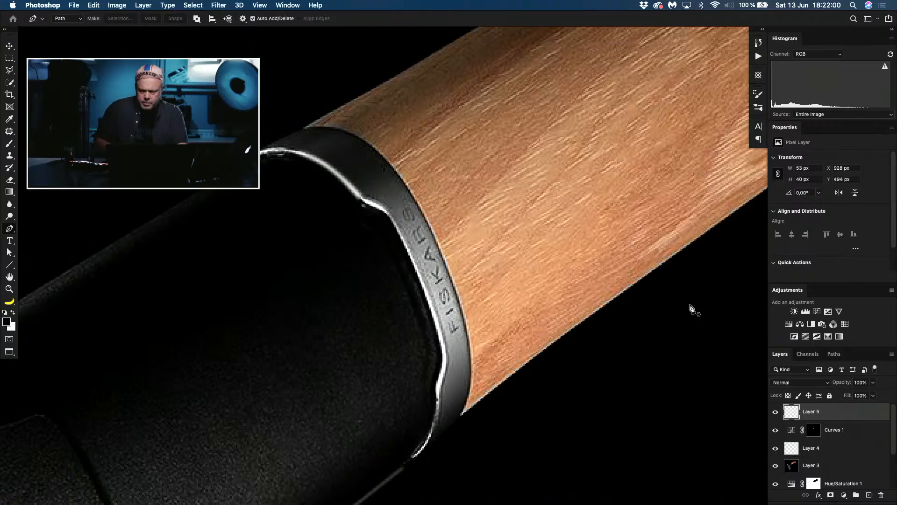
Step: Add a layer mask to the white strip's layer and paint black along its lower edge with a small brush to thin the highlight
{"action": "left_click", "coordinate": [831, 495]}
{"action": "key", "text": "b"}
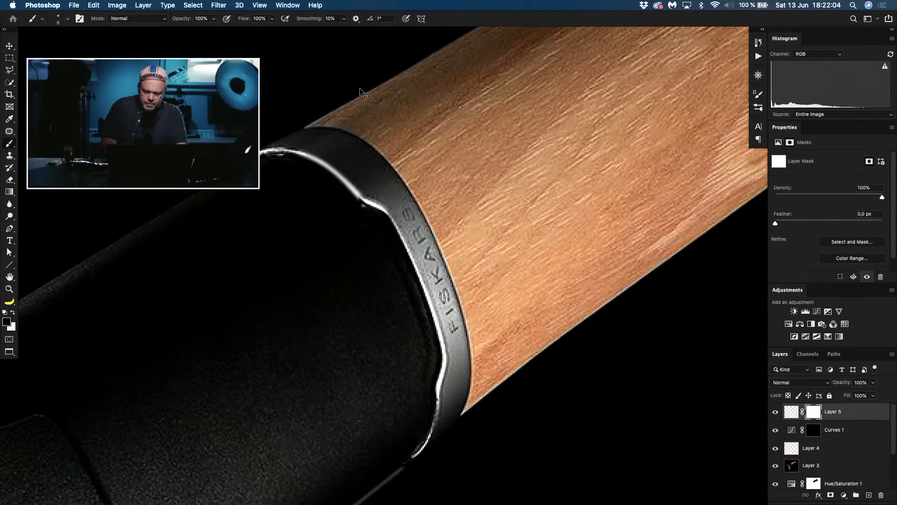
{"action": "key", "text": "super+plus"}
{"action": "key", "text": "super+plus"}
{"action": "key", "text": "super+plus"}
{"action": "key", "text": "super+plus"}
{"action": "left_click_drag", "start_coordinate": [346, 122], "coordinate": [464, 308]}
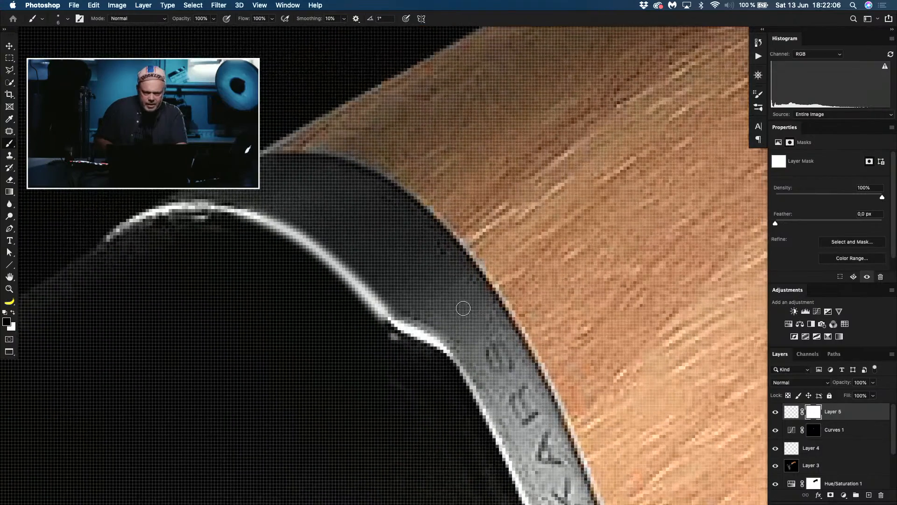
{"action": "mouse_move", "coordinate": [389, 341]}
{"action": "left_mouse_down"}
{"action": "mouse_move", "coordinate": [405, 350]}
{"action": "mouse_move", "coordinate": [362, 345]}
{"action": "mouse_move", "coordinate": [380, 327]}
{"action": "mouse_move", "coordinate": [347, 294]}
{"action": "left_mouse_up"}
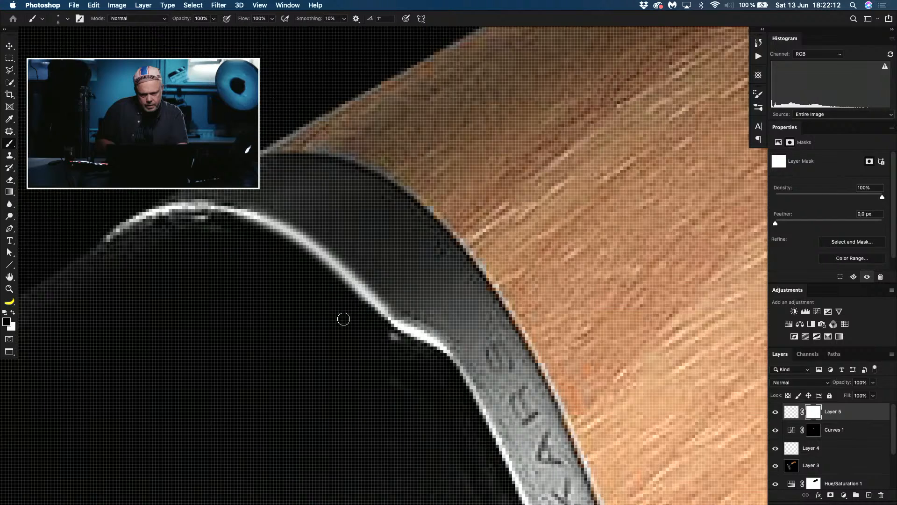
{"action": "left_click_drag", "start_coordinate": [373, 323], "coordinate": [337, 288]}
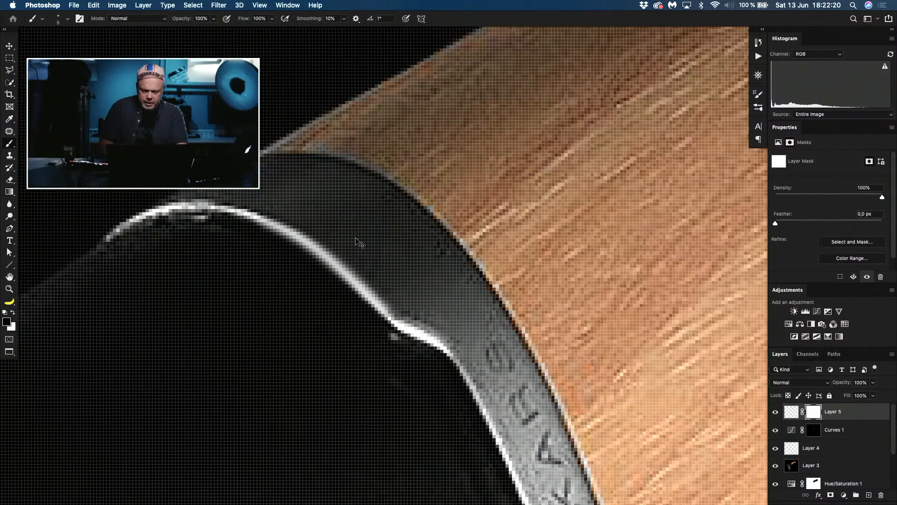
{"action": "key", "text": "super+minus"}
{"action": "key", "text": "super+minus"}
{"action": "key", "text": "super+minus"}
{"action": "key", "text": "super+minus"}
{"action": "key", "text": "super+minus"}
{"action": "key", "text": "super+minus"}
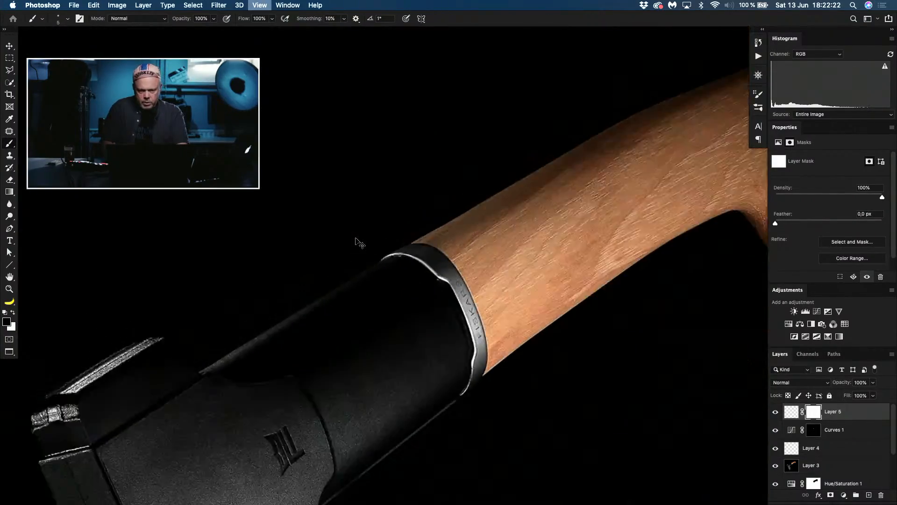
{"action": "key", "text": "super+minus"}
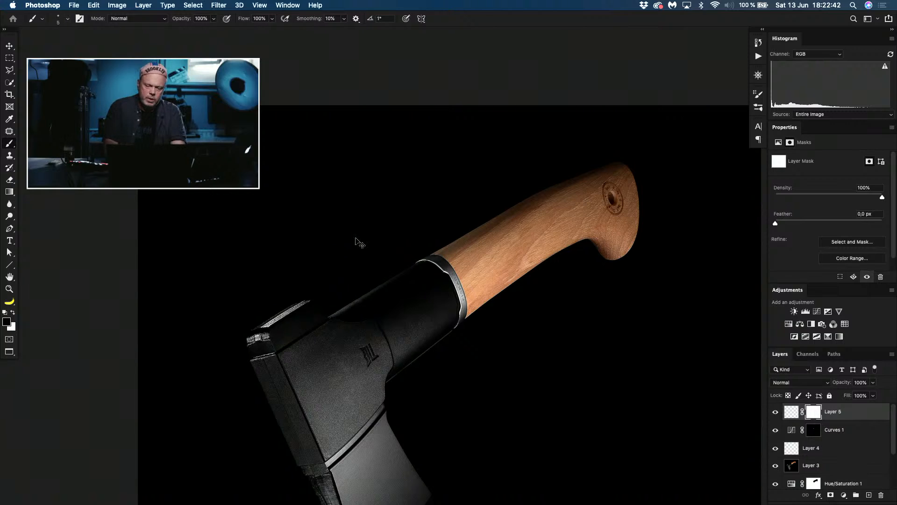
Step: Stamp all visible layers into a new merged layer at the top of the stack
{"action": "key", "text": "super+plus"}
{"action": "key", "text": "super+plus"}
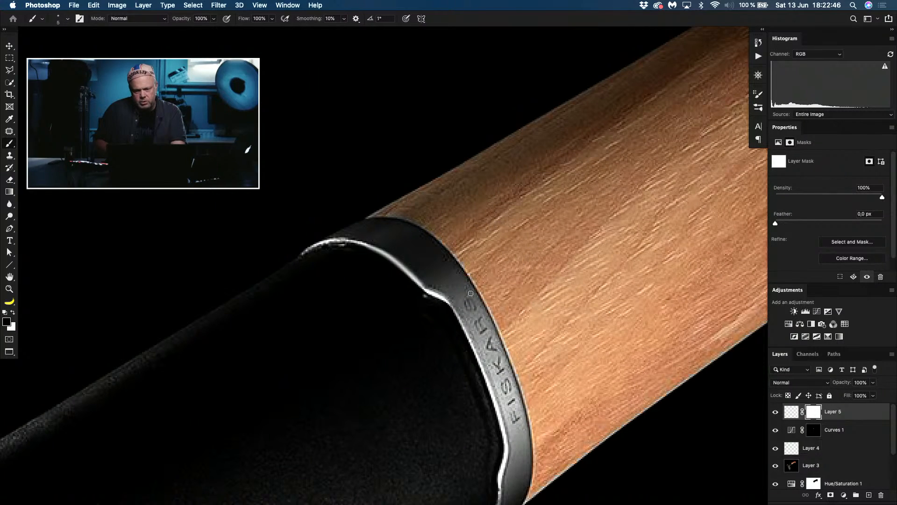
{"action": "left_click", "coordinate": [790, 412]}
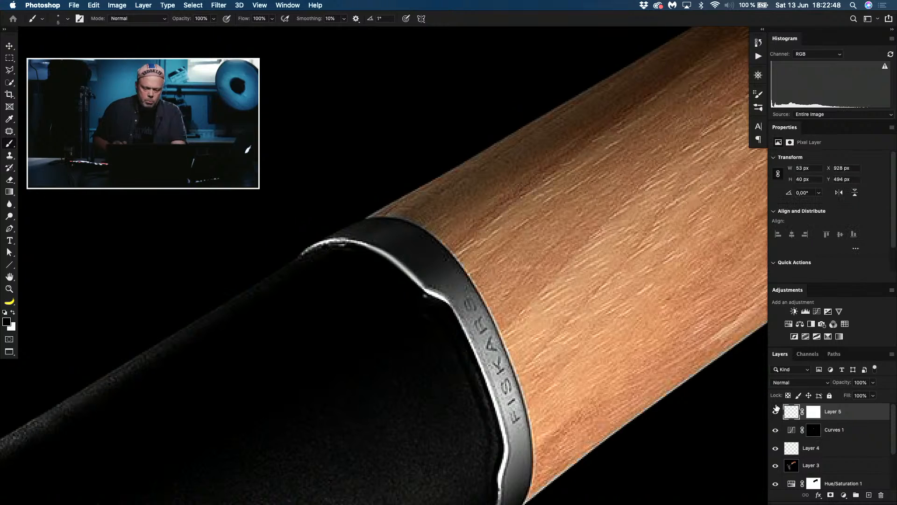
{"action": "key", "text": "super+alt+shift+e"}
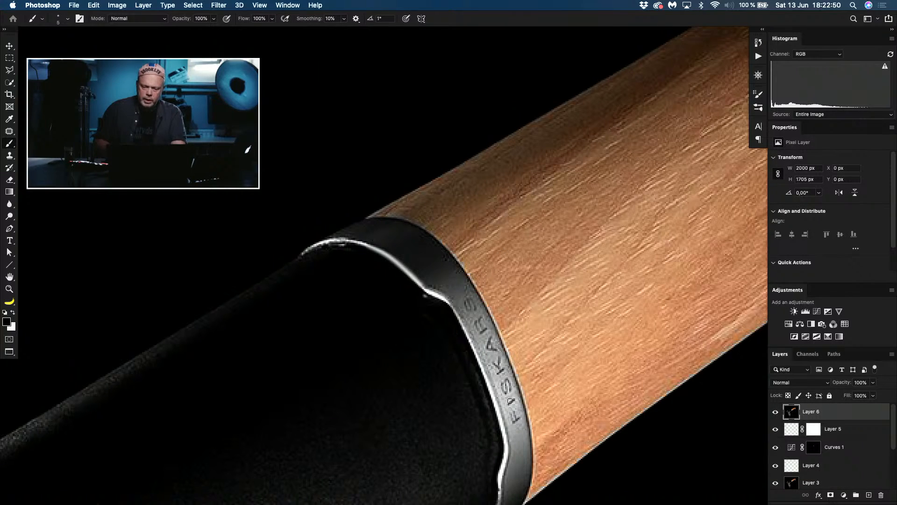
Step: Add a Selective Color adjustment above the merged layer and set Black to +100% for the Blacks
{"action": "key", "text": "super+plus"}
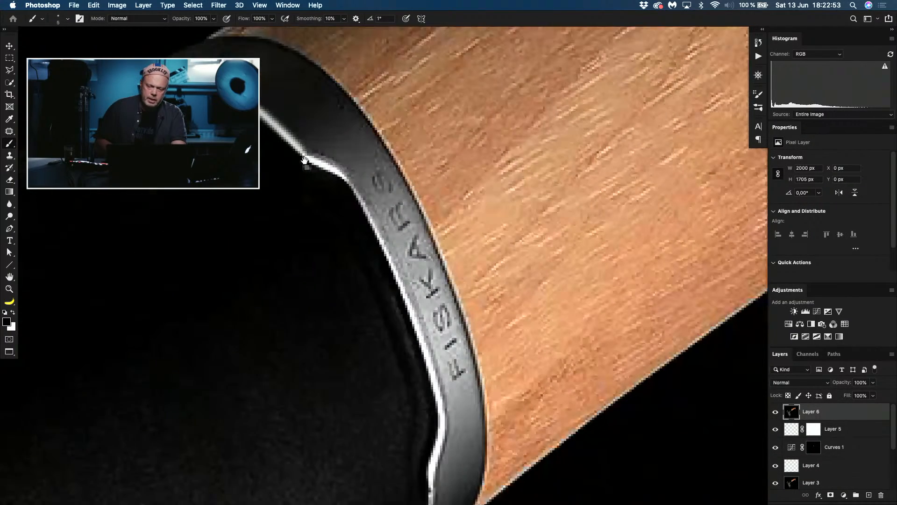
{"action": "left_click_drag", "start_coordinate": [405, 309], "coordinate": [305, 167]}
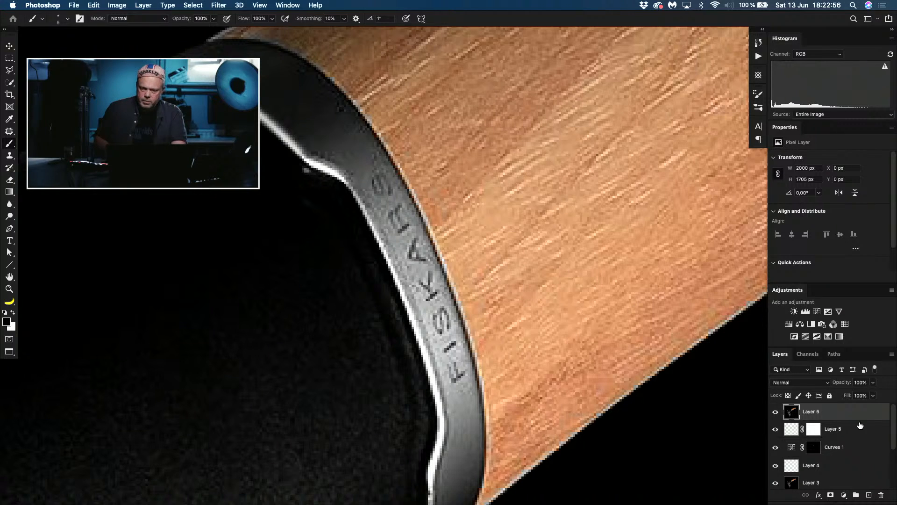
{"action": "left_click", "coordinate": [844, 495]}
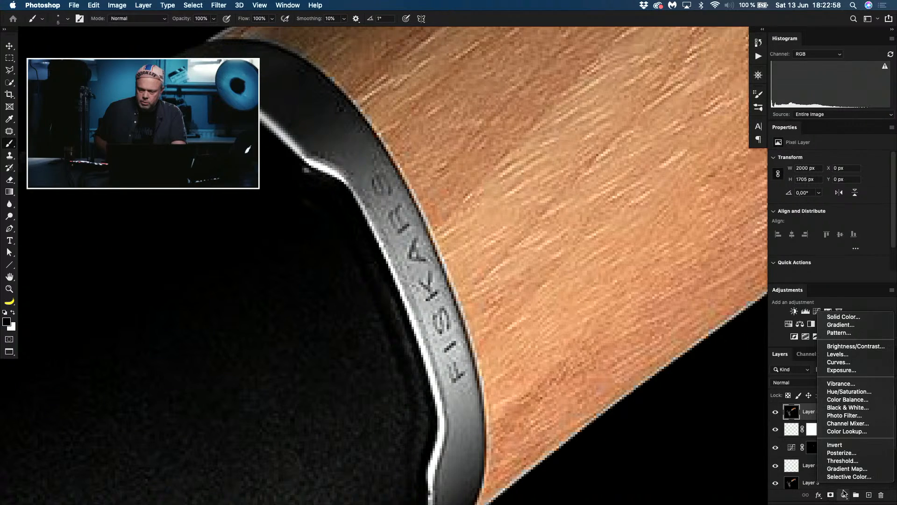
{"action": "left_click", "coordinate": [849, 476]}
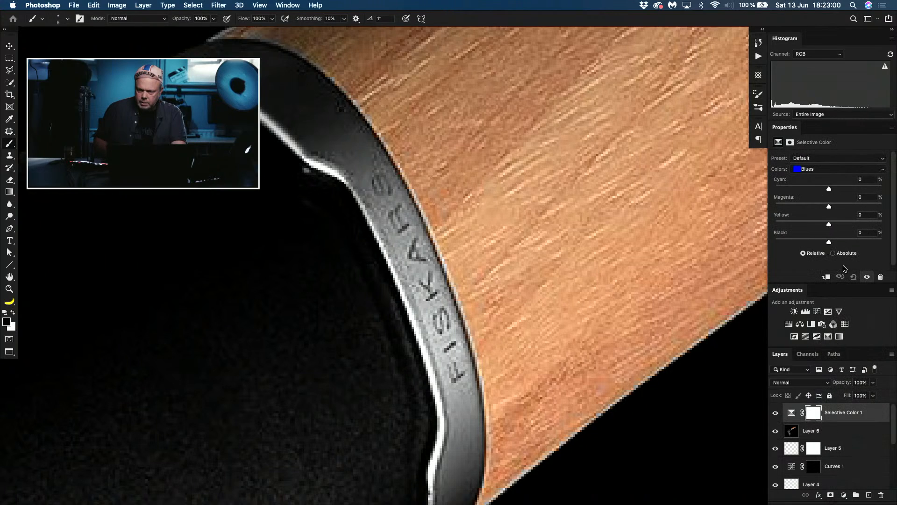
{"action": "left_click", "coordinate": [818, 169]}
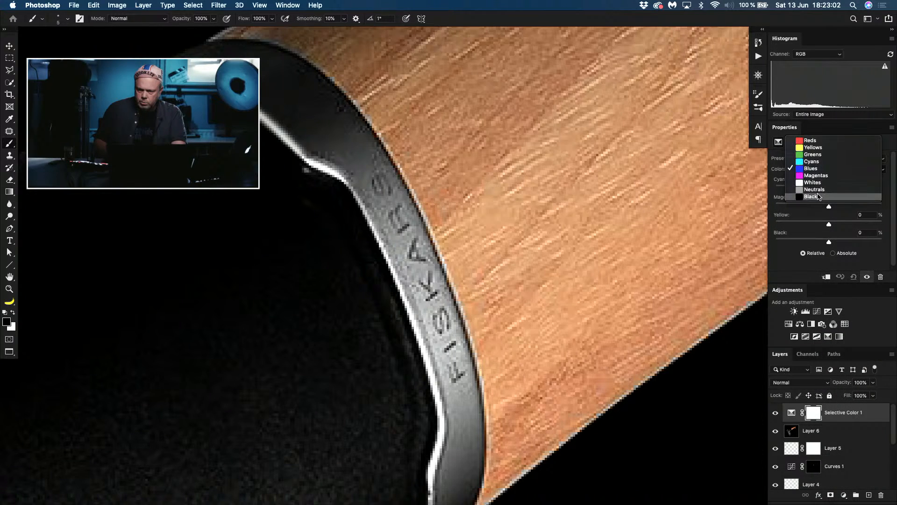
{"action": "left_click", "coordinate": [830, 236]}
{"action": "left_click_drag", "start_coordinate": [830, 240], "coordinate": [890, 252]}
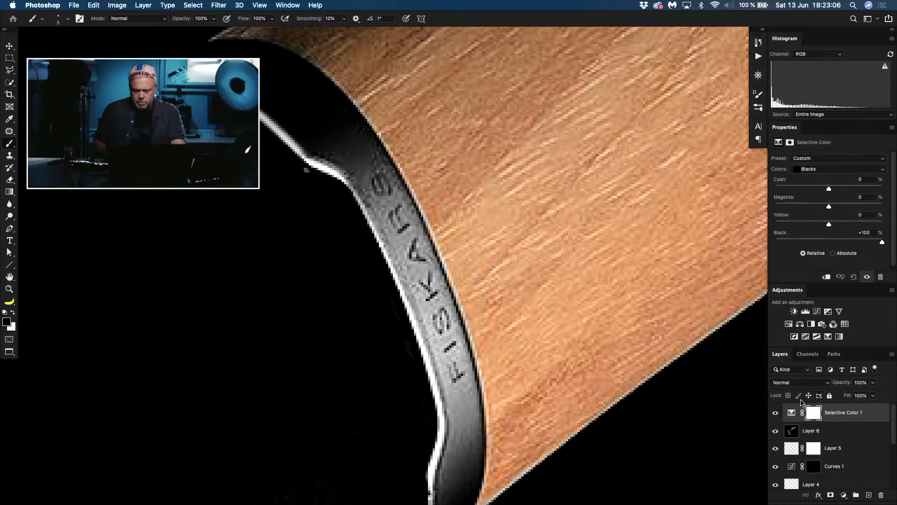
Step: Invert the Selective Color mask to black and paint white with a small brush over the FISKARS lettering on the collar
{"action": "key", "text": "super+i"}
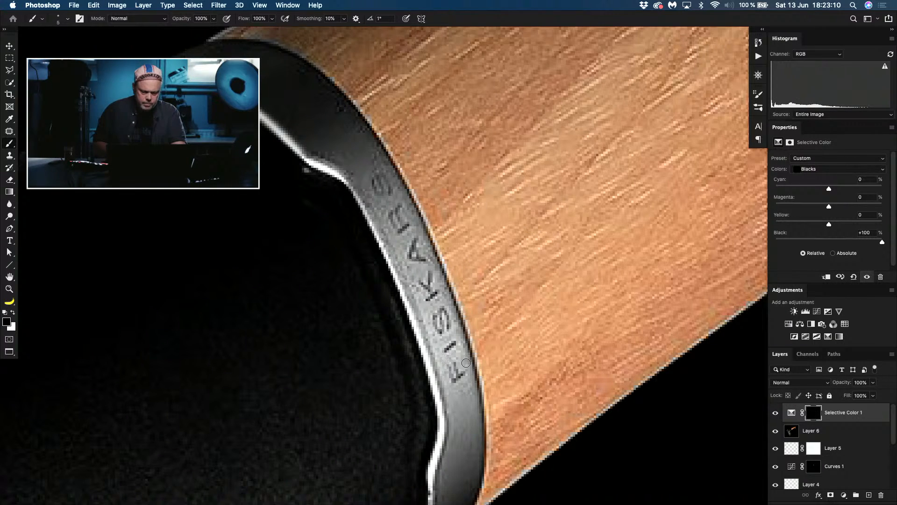
{"action": "key", "text": "x"}
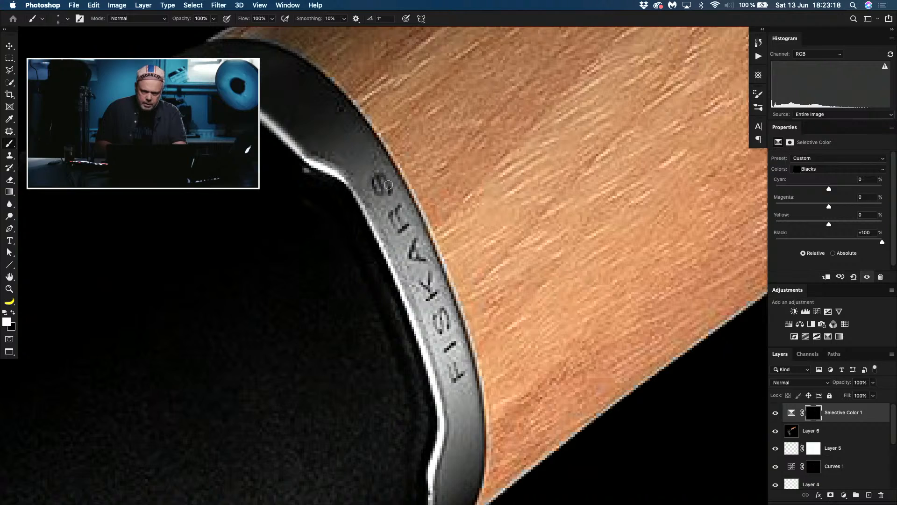
{"action": "scroll", "coordinate": [401, 210], "scroll_direction": "down", "scroll_amount": 10}
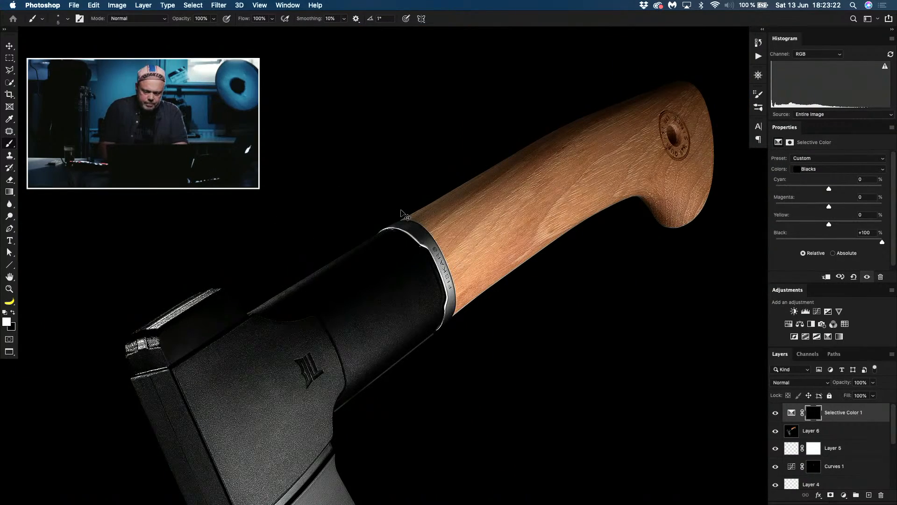
{"action": "key", "text": "super+minus"}
{"action": "key", "text": "super+minus"}
{"action": "scroll", "coordinate": [401, 210], "scroll_direction": "up", "scroll_amount": 2}
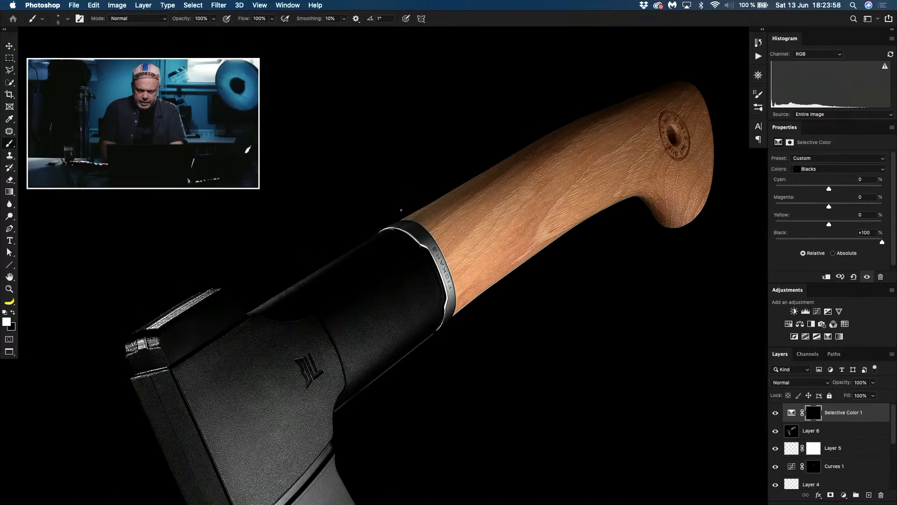
Step: Merge all visible layers into a single layer above the hidden Background
{"action": "key", "text": "super+0"}
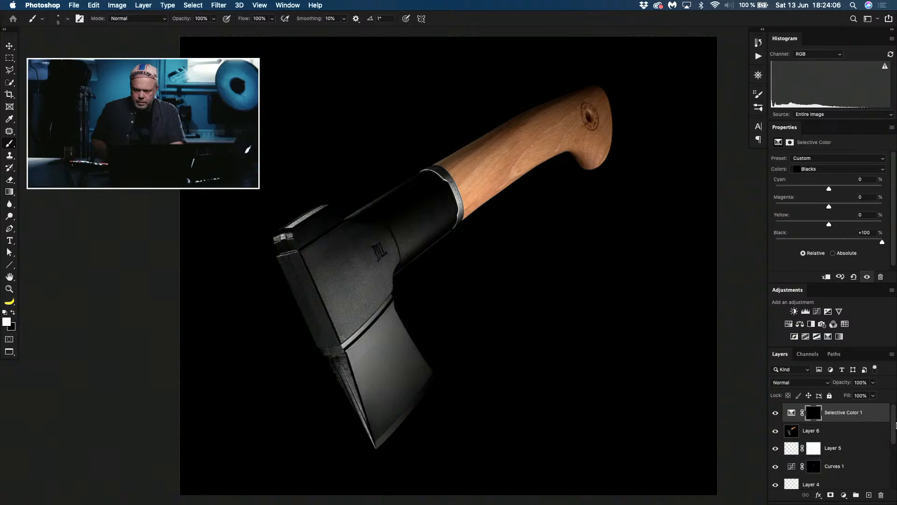
{"action": "left_click_drag", "start_coordinate": [894, 429], "coordinate": [893, 477]}
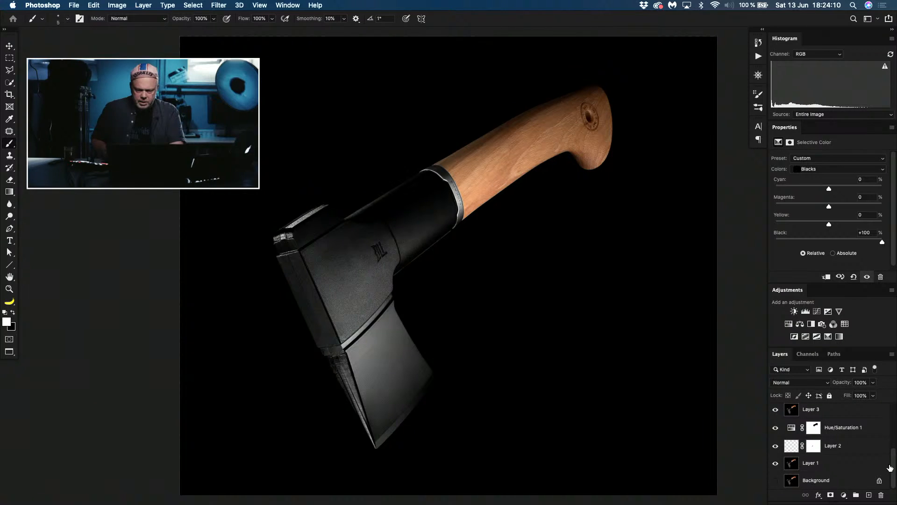
{"action": "key", "text": "super+shift+e"}
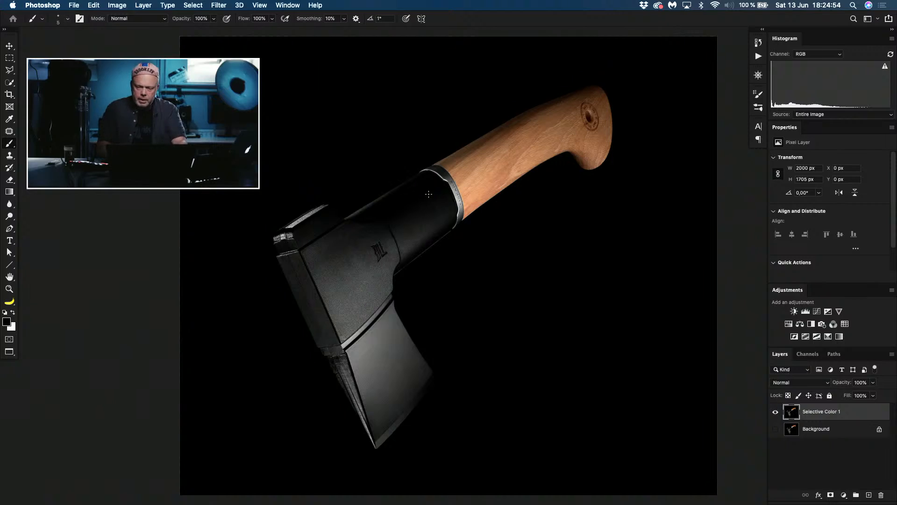
Step: Add a Selective Color adjustment above the merged layer and set Black to +100% for the Whites
{"action": "key", "text": "super+equal"}
{"action": "key", "text": "super+equal"}
{"action": "key", "text": "super+equal"}
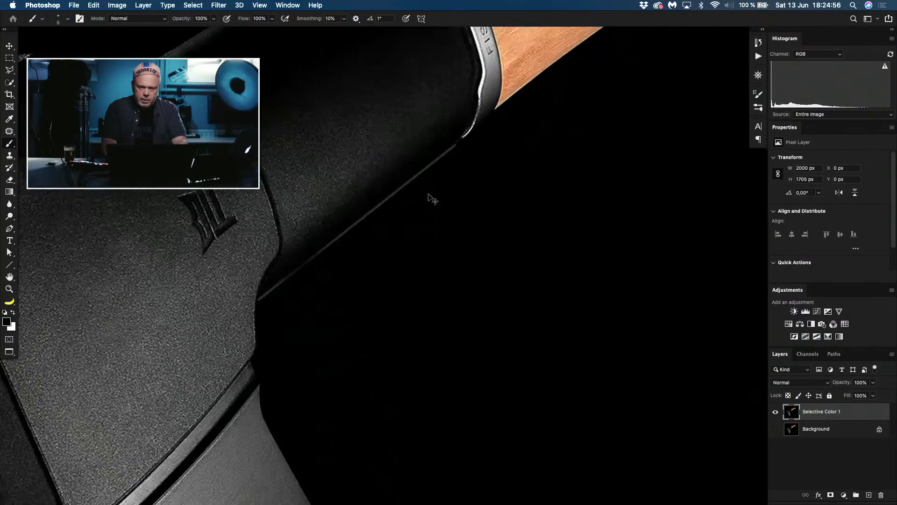
{"action": "left_click_drag", "start_coordinate": [370, 154], "coordinate": [350, 400]}
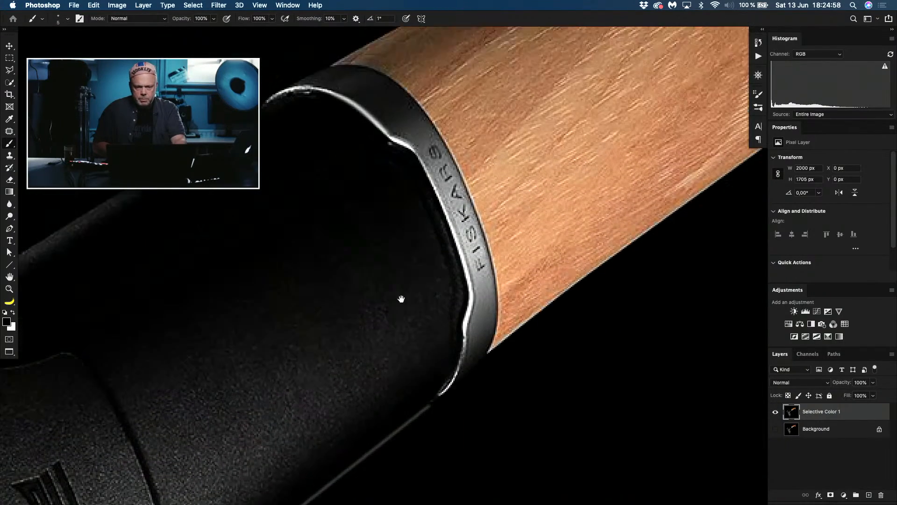
{"action": "left_click_drag", "start_coordinate": [401, 299], "coordinate": [400, 331]}
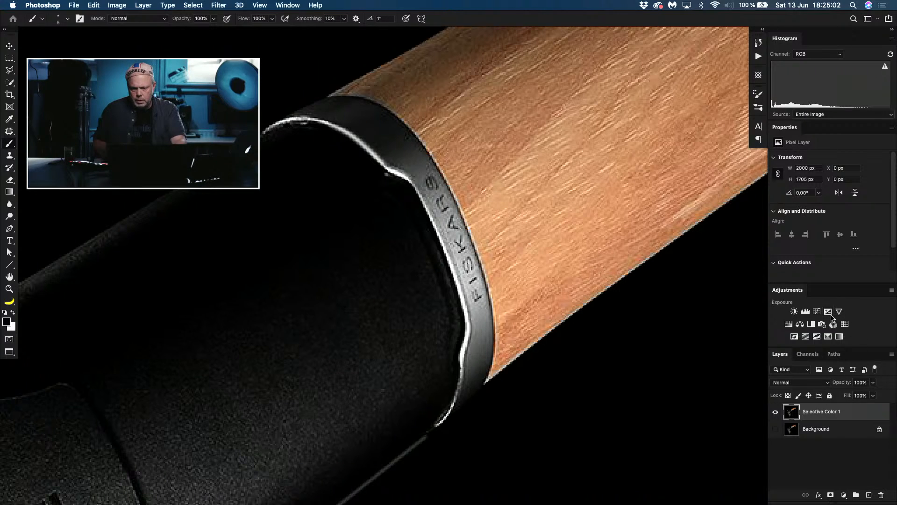
{"action": "left_click", "coordinate": [821, 324]}
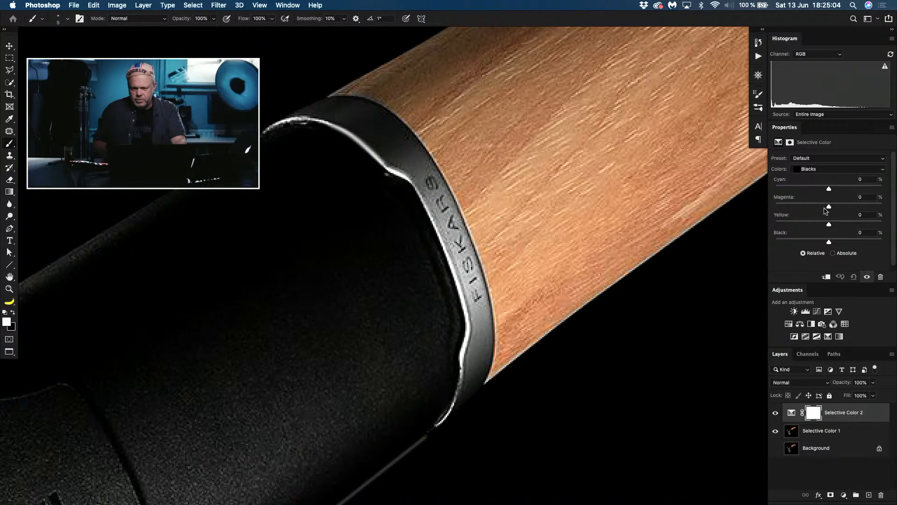
{"action": "left_click", "coordinate": [831, 170]}
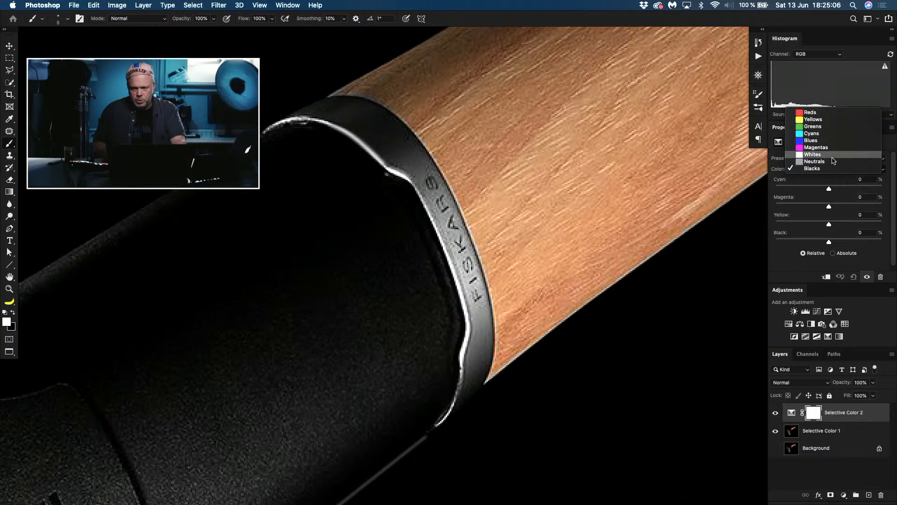
{"action": "left_click", "coordinate": [834, 158]}
{"action": "left_click_drag", "start_coordinate": [829, 243], "coordinate": [893, 259]}
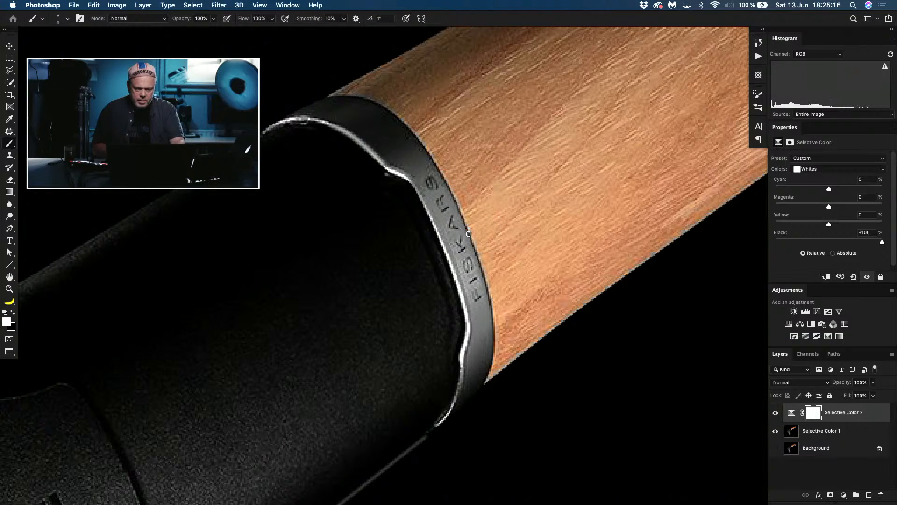
Step: Paint black with a 17 px soft brush on the new Selective Color mask along the face of the FISKARS collar
{"action": "left_click_drag", "start_coordinate": [469, 232], "coordinate": [475, 232]}
{"action": "key", "text": "x"}
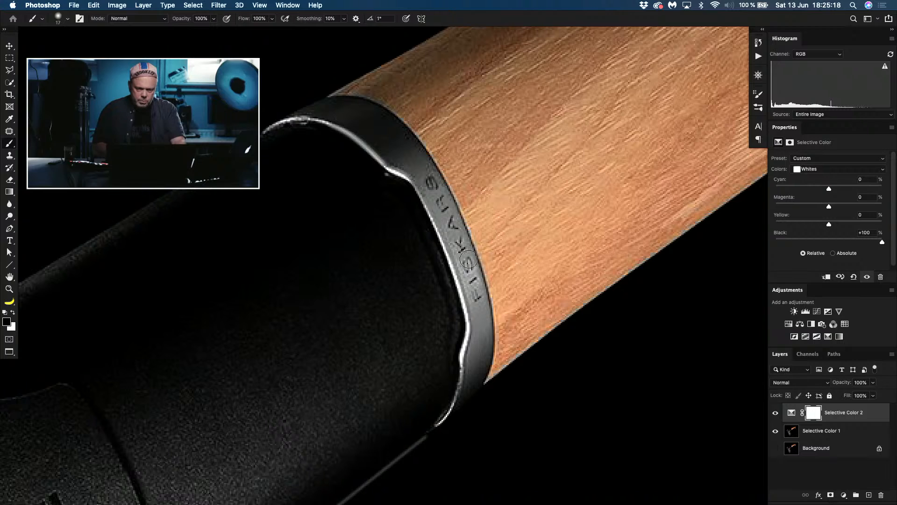
{"action": "mouse_move", "coordinate": [472, 275]}
{"action": "left_mouse_down"}
{"action": "mouse_move", "coordinate": [451, 210]}
{"action": "mouse_move", "coordinate": [454, 226]}
{"action": "mouse_move", "coordinate": [425, 185]}
{"action": "left_mouse_up"}
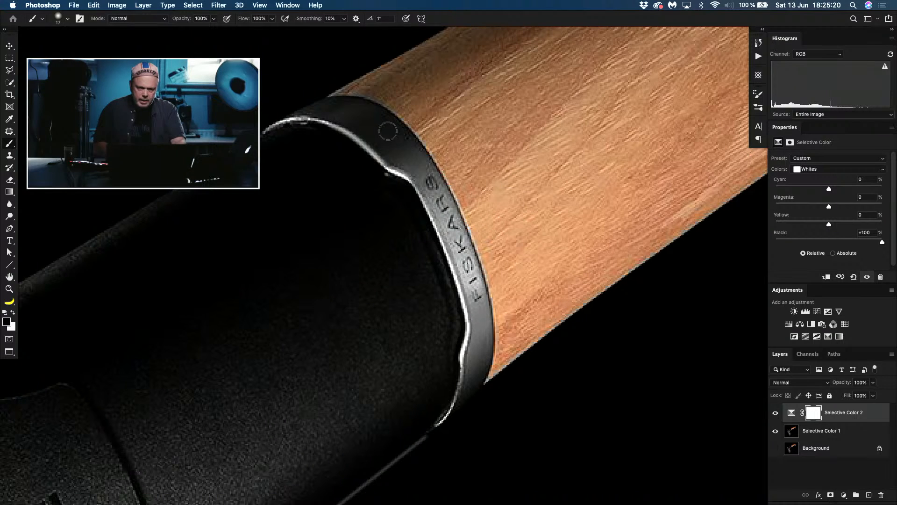
{"action": "left_click_drag", "start_coordinate": [468, 276], "coordinate": [480, 349]}
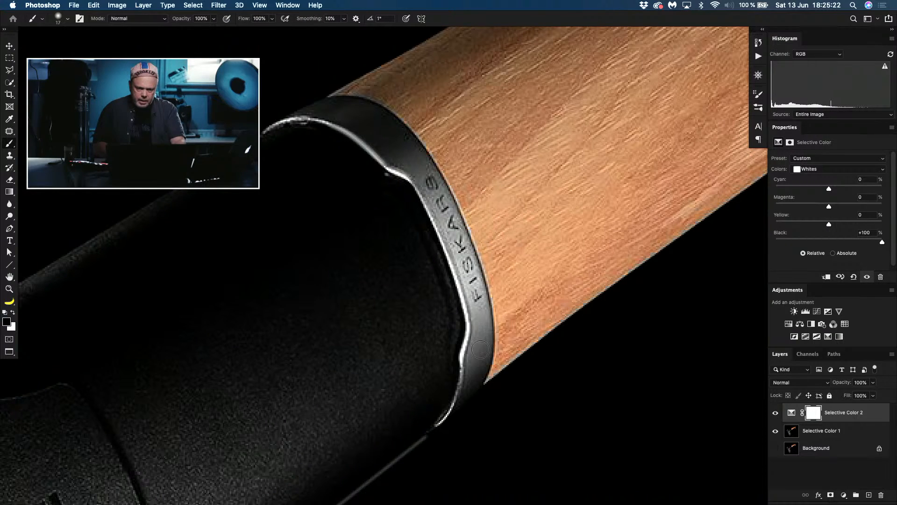
{"action": "left_click_drag", "start_coordinate": [485, 315], "coordinate": [481, 350]}
{"action": "key", "text": "super+0"}
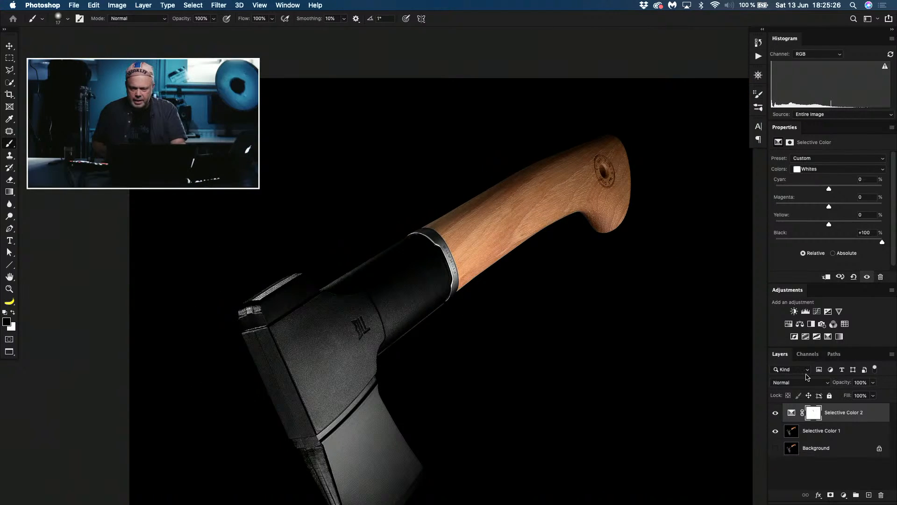
Step: Invert the new Selective Color mask to black, flipping it back and forth to compare the effect
{"action": "left_click", "coordinate": [775, 413]}
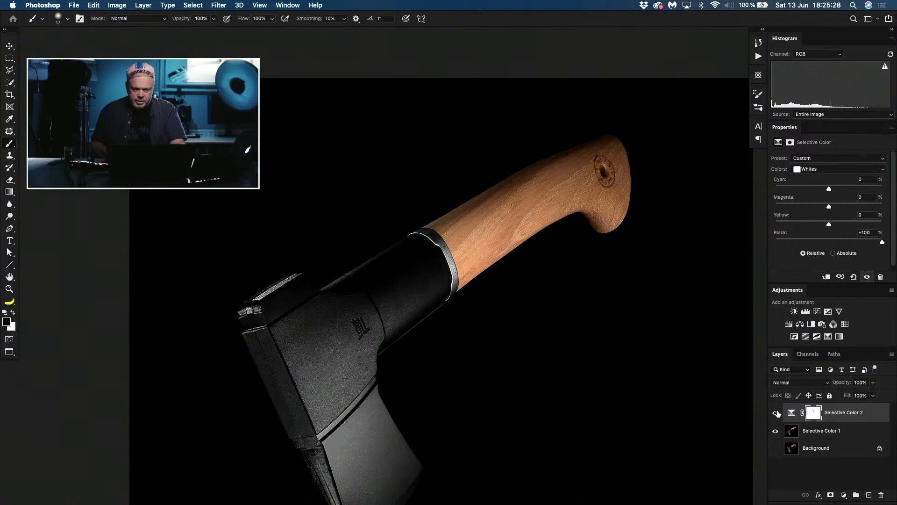
{"action": "left_click", "coordinate": [812, 412]}
{"action": "key", "text": "super+i"}
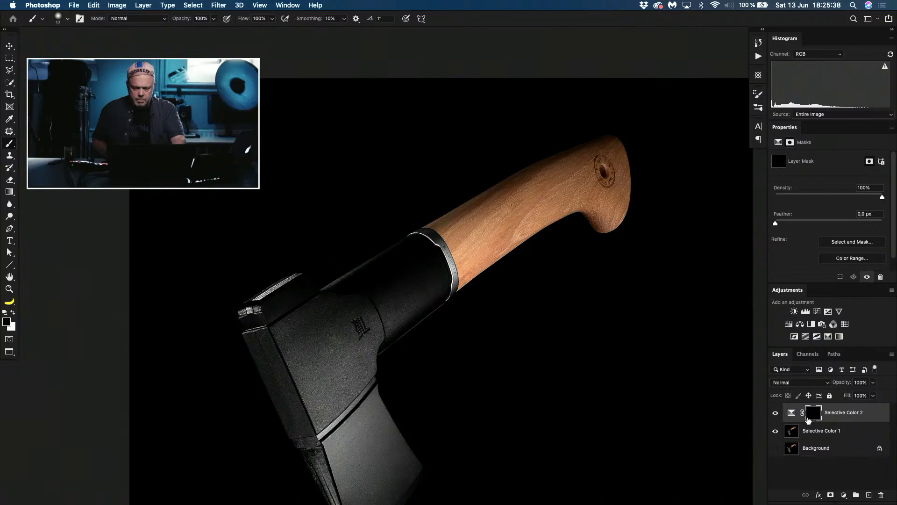
{"action": "key", "text": "super+i"}
{"action": "key", "text": "super+i"}
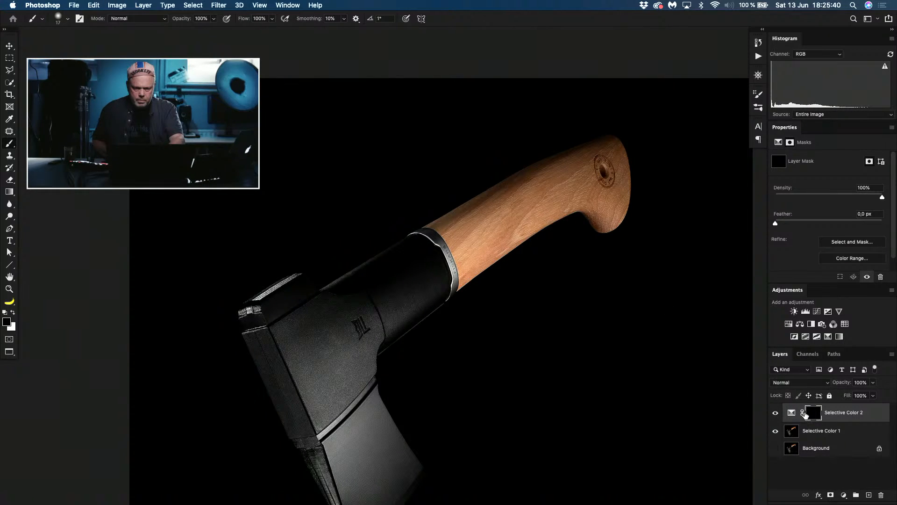
{"action": "key", "text": "super+i"}
{"action": "key", "text": "super+i"}
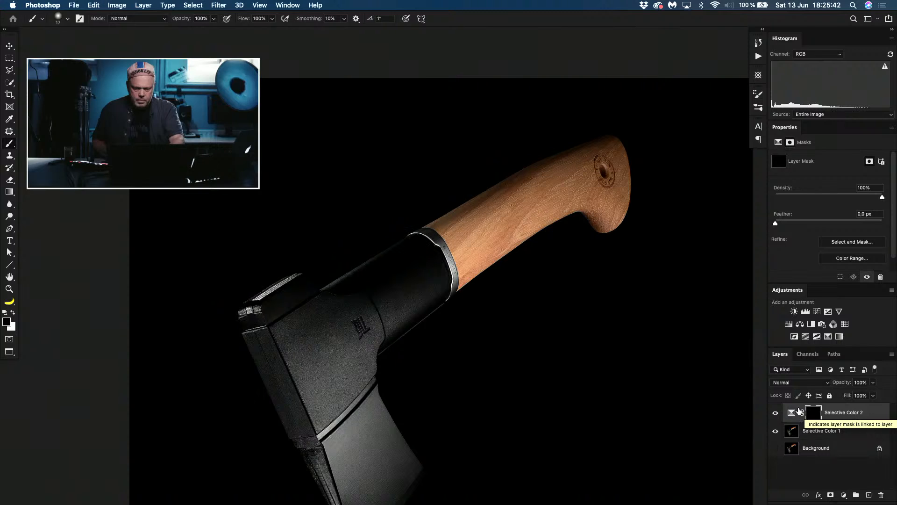
Step: Paint white on the mask along the collar's bright rim to darken it, and toggle the adjustment's visibility to compare
{"action": "key", "text": "super+plus"}
{"action": "key", "text": "super+plus"}
{"action": "key", "text": "super+plus"}
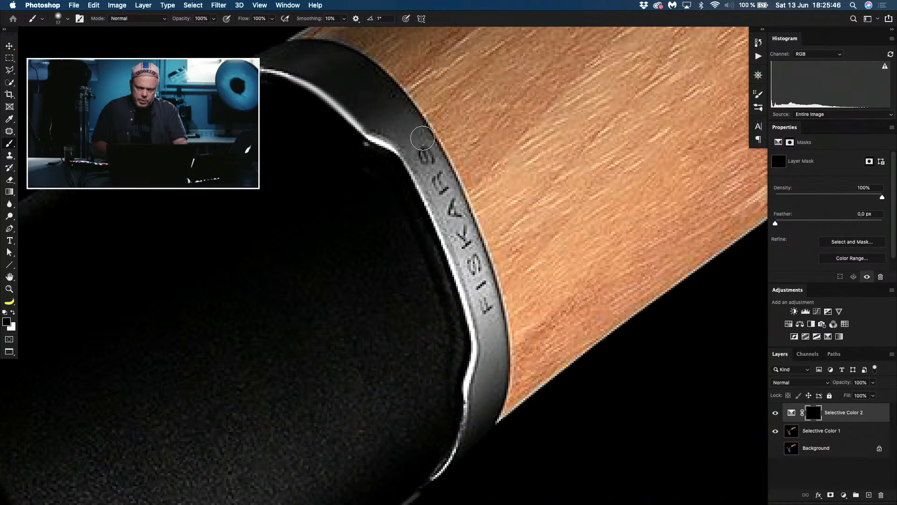
{"action": "key", "text": "x"}
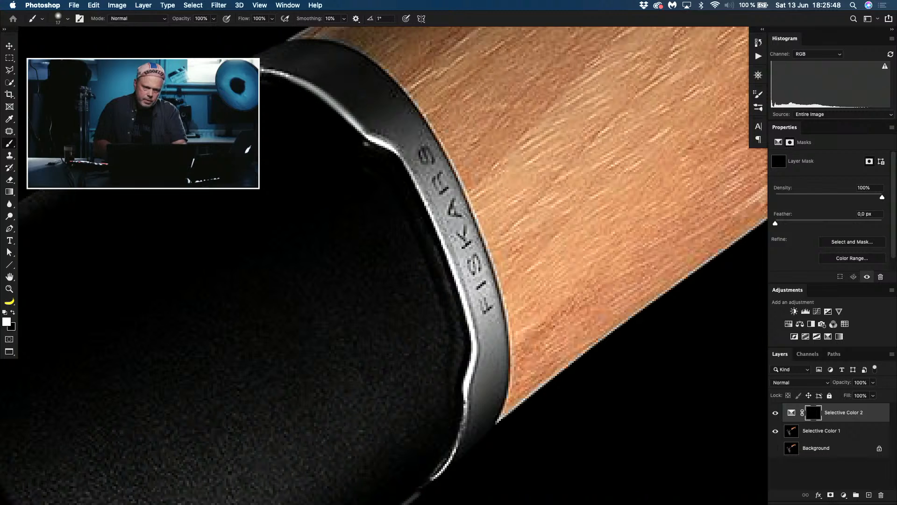
{"action": "mouse_move", "coordinate": [274, 77]}
{"action": "left_mouse_down"}
{"action": "mouse_move", "coordinate": [355, 126]}
{"action": "mouse_move", "coordinate": [401, 173]}
{"action": "mouse_move", "coordinate": [465, 330]}
{"action": "mouse_move", "coordinate": [457, 306]}
{"action": "mouse_move", "coordinate": [461, 361]}
{"action": "mouse_move", "coordinate": [448, 434]}
{"action": "mouse_move", "coordinate": [435, 448]}
{"action": "mouse_move", "coordinate": [449, 417]}
{"action": "mouse_move", "coordinate": [458, 317]}
{"action": "left_mouse_up"}
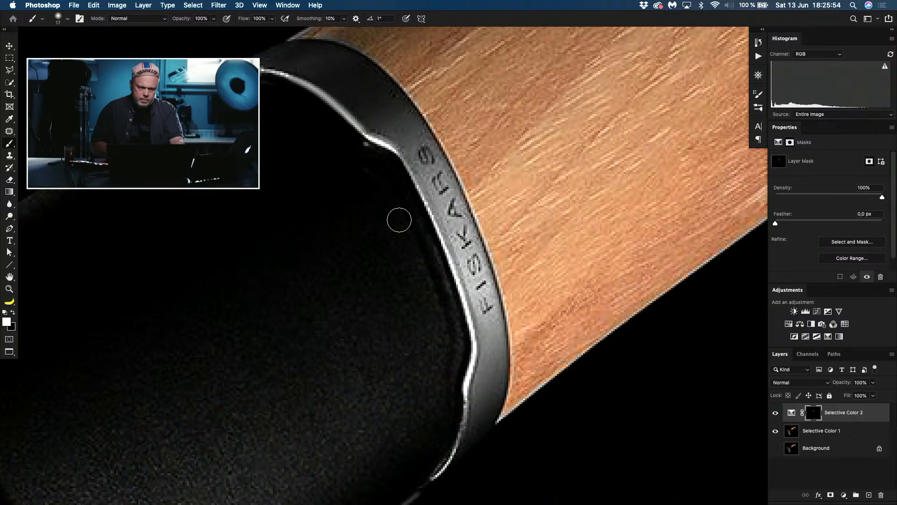
{"action": "left_click", "coordinate": [776, 413]}
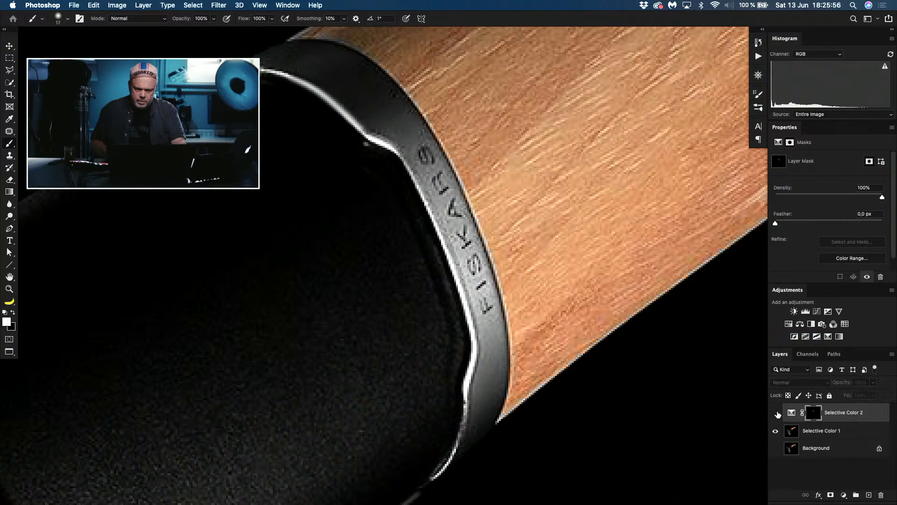
{"action": "left_click", "coordinate": [777, 414]}
{"action": "left_click", "coordinate": [776, 414]}
{"action": "left_click", "coordinate": [776, 414]}
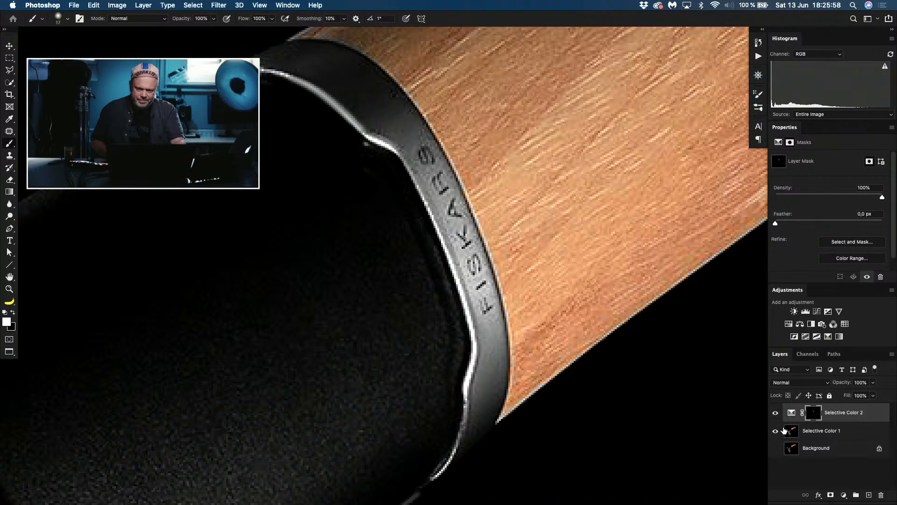
Step: Duplicate the masked Selective Color adjustment twice to strengthen the darkening of the rim
{"action": "left_click", "coordinate": [791, 414]}
{"action": "key", "text": "super+j"}
{"action": "key", "text": "x"}
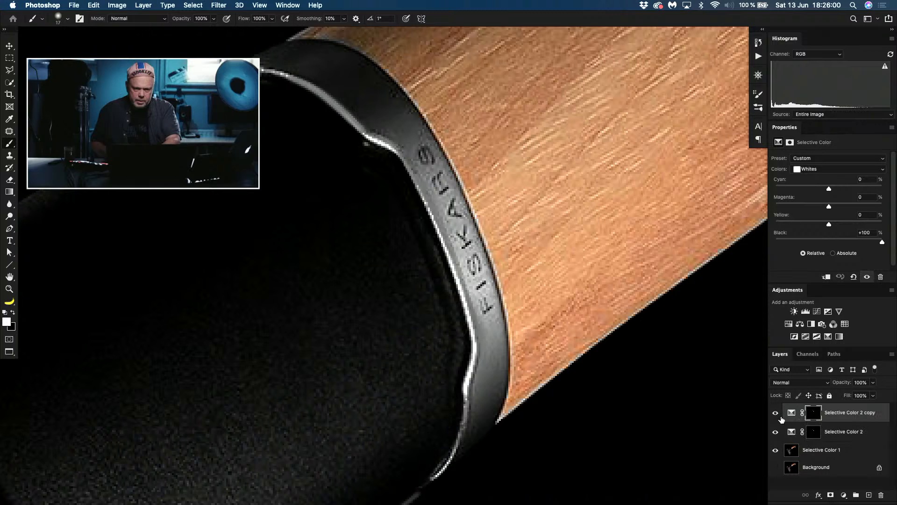
{"action": "key", "text": "super+j"}
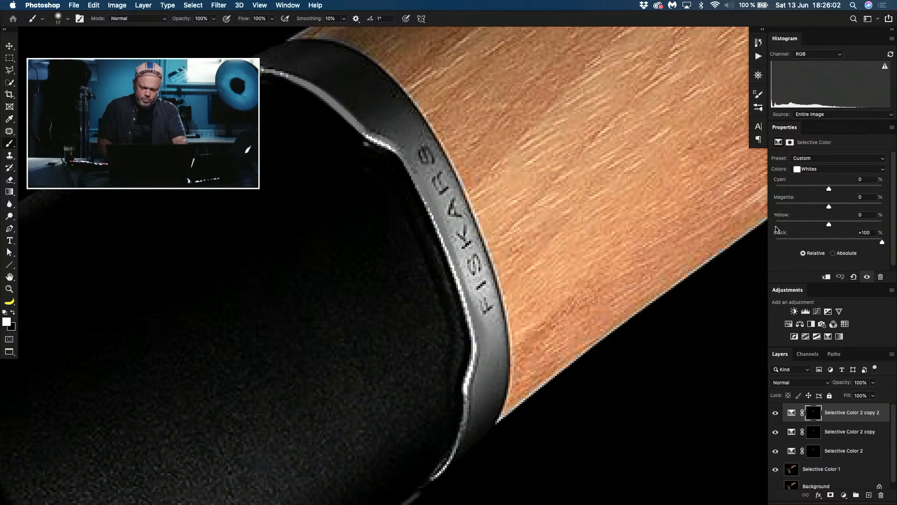
{"action": "key", "text": "super+minus"}
{"action": "key", "text": "super+minus"}
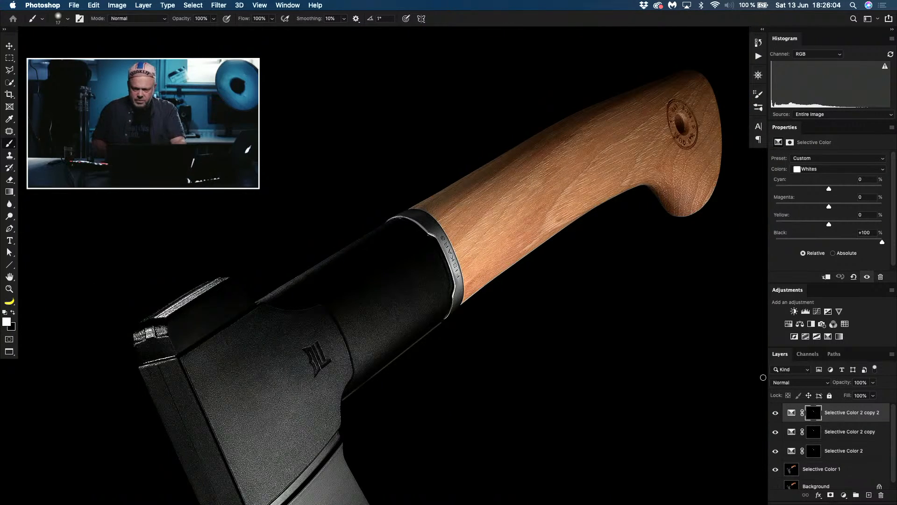
Step: Undo the duplicated adjustments and the Whites Selective Color adjustment, leaving only the merged layer and the Background
{"action": "key", "text": "super+z"}
{"action": "key", "text": "super+z"}
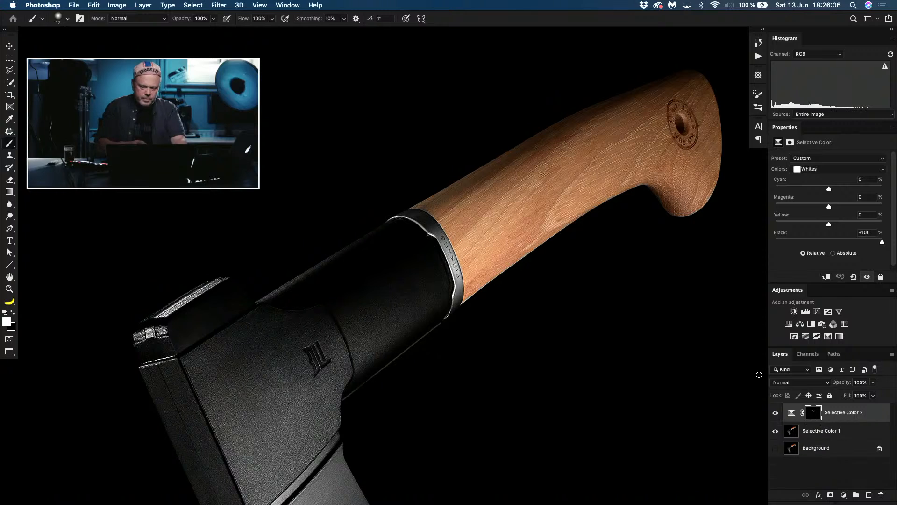
{"action": "key", "text": "super+z"}
{"action": "key", "text": "x"}
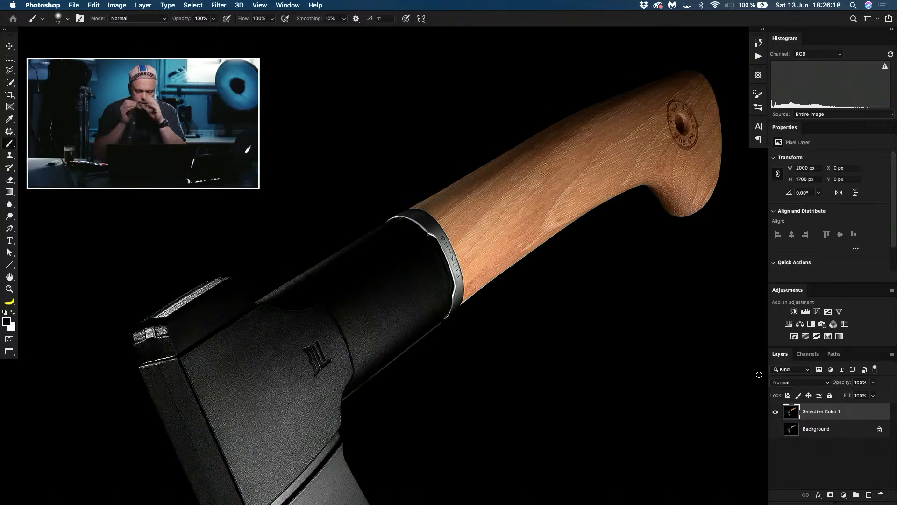
Step: Inspect the full image's Blue, Green and Red channels one at a time in greyscale
{"action": "key", "text": "super+0"}
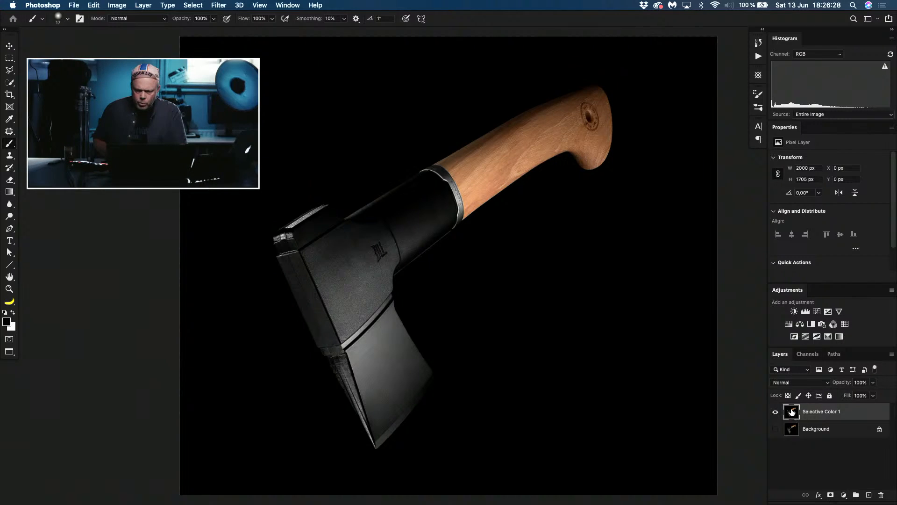
{"action": "left_click", "coordinate": [814, 354]}
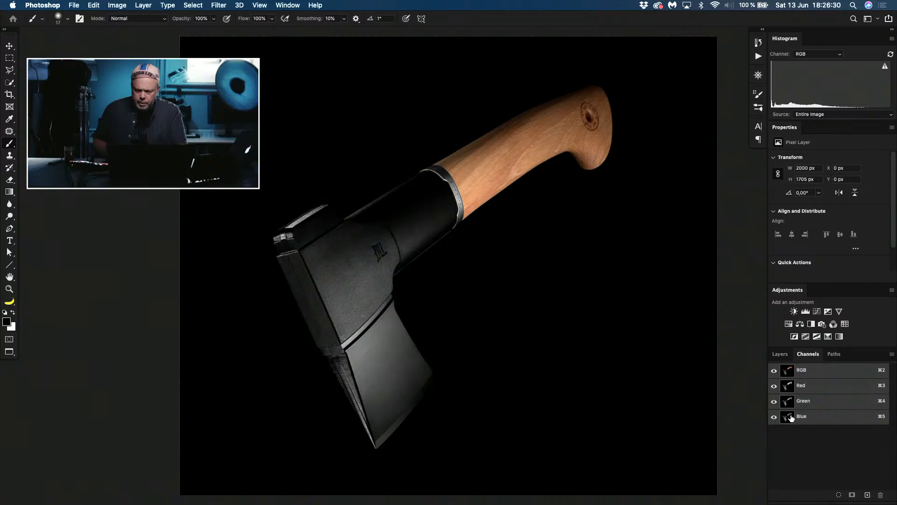
{"action": "left_click", "coordinate": [790, 417]}
{"action": "left_click", "coordinate": [792, 406]}
{"action": "left_click", "coordinate": [790, 387]}
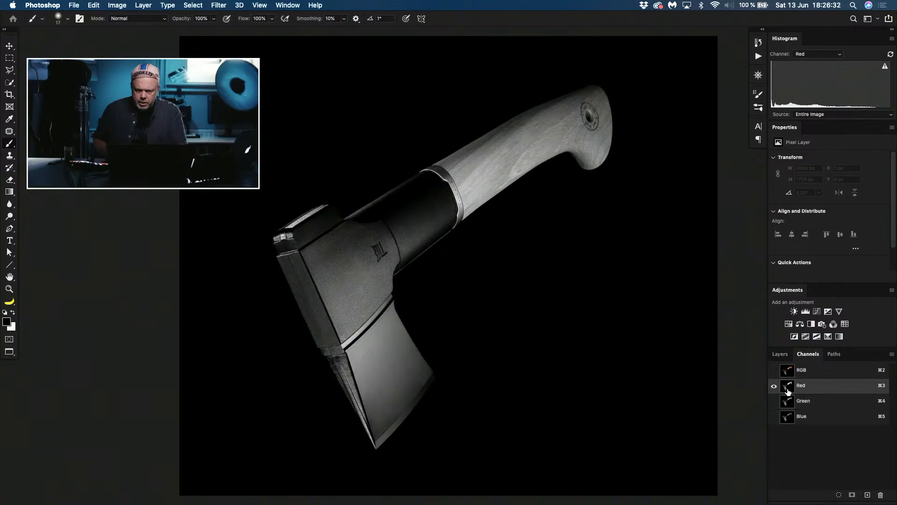
Step: Copy the entire Blue channel and paste it as a new layer above the Selective Color 1 layer
{"action": "left_click", "coordinate": [789, 417]}
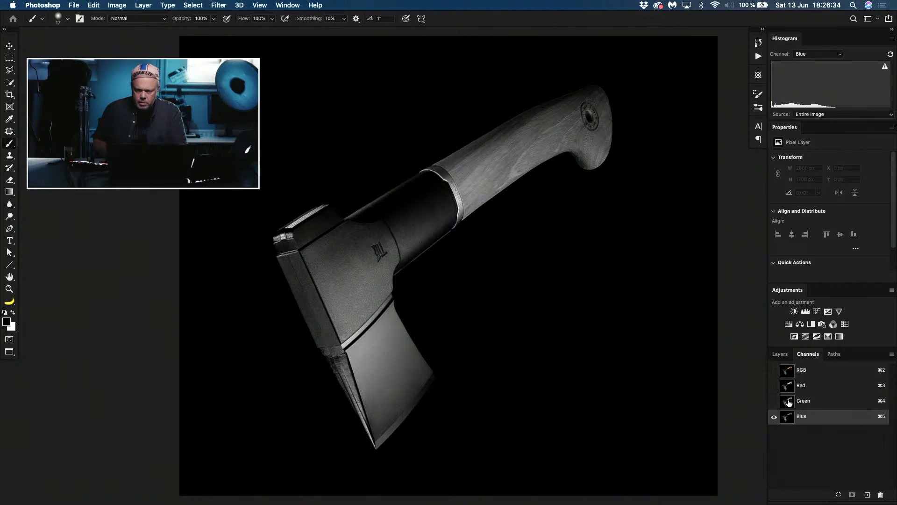
{"action": "key", "text": "super+a"}
{"action": "key", "text": "super+c"}
{"action": "left_click", "coordinate": [789, 373]}
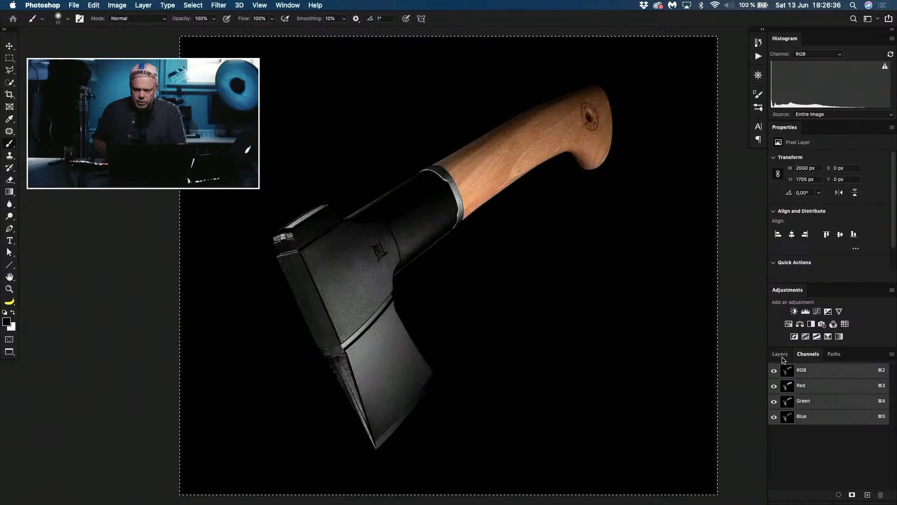
{"action": "left_click", "coordinate": [780, 355]}
{"action": "key", "text": "super+v"}
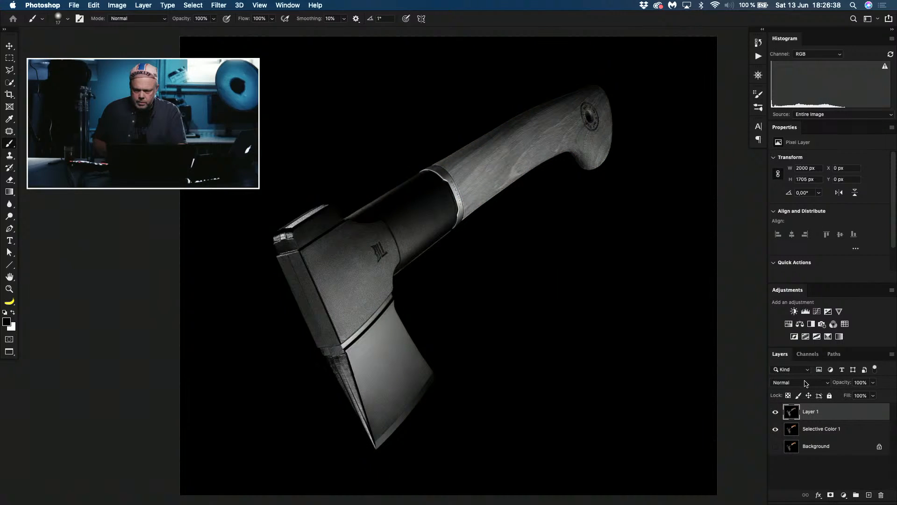
Step: Blend the pasted channel layer in Soft Light at 84% opacity, compare its effect, and merge it into the layer below
{"action": "left_click", "coordinate": [805, 383]}
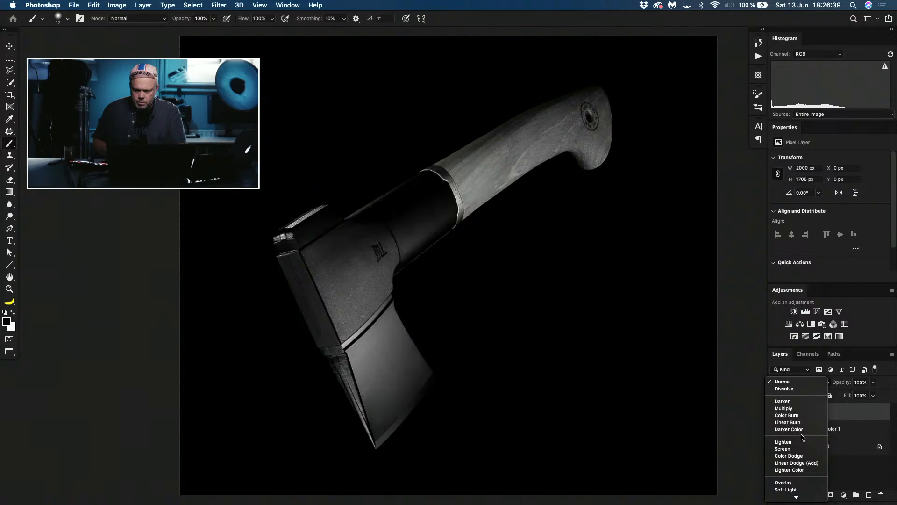
{"action": "left_click", "coordinate": [794, 491]}
{"action": "left_click_drag", "start_coordinate": [847, 384], "coordinate": [796, 377]}
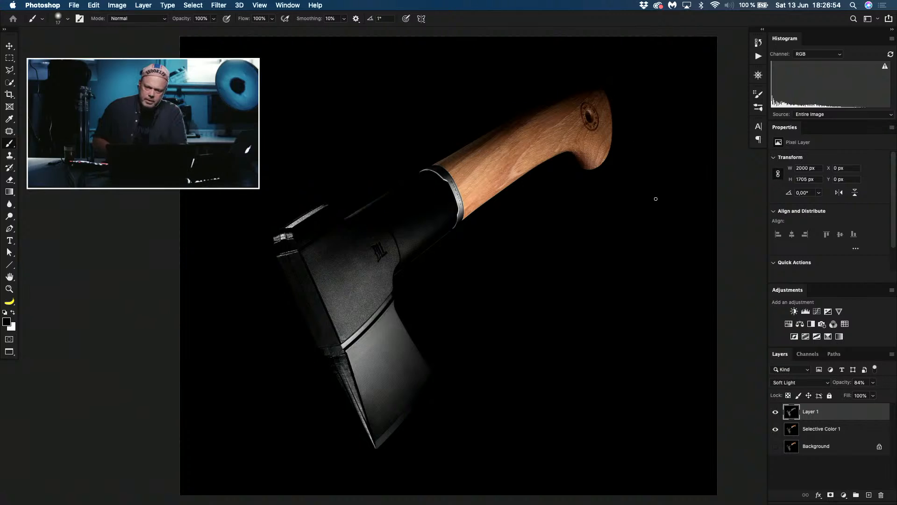
{"action": "left_click", "coordinate": [775, 413]}
{"action": "left_click", "coordinate": [776, 413]}
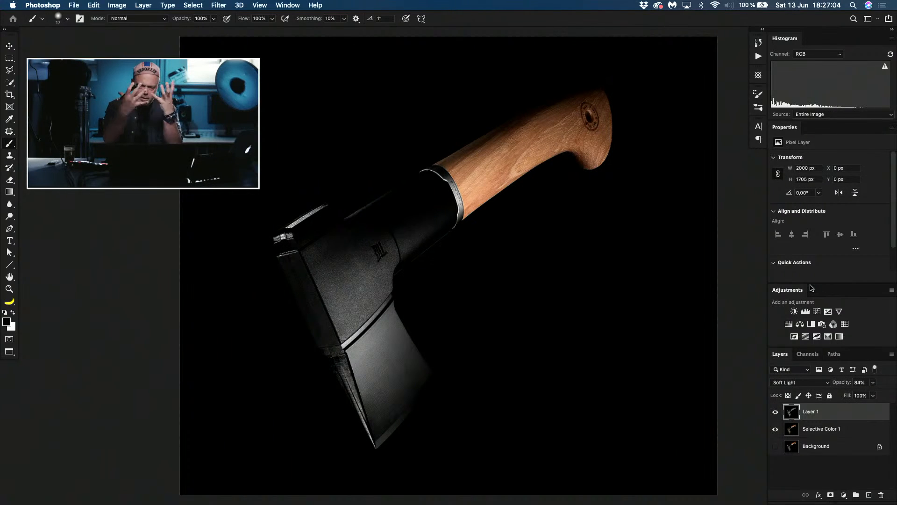
{"action": "key", "text": "BackSpace"}
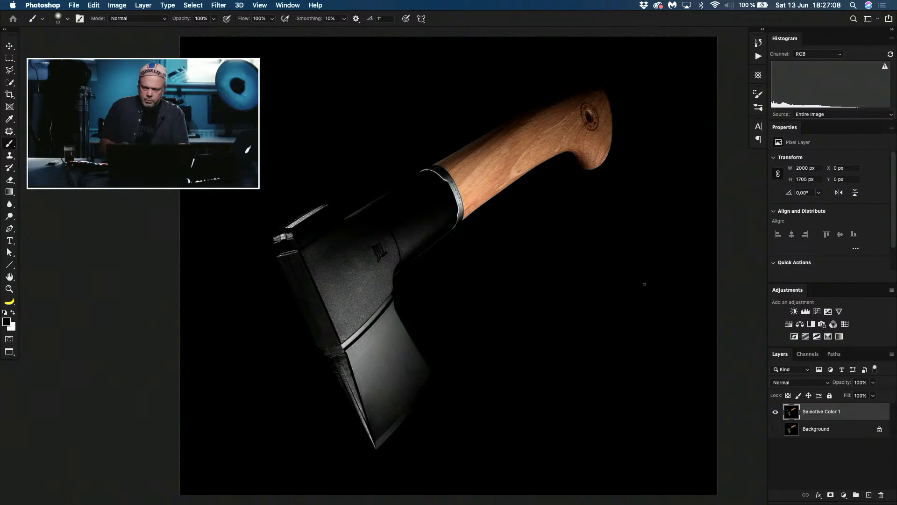
Step: Set up a landscape 5:4 crop of the axe photo and enlarge the frame to nearly the full image width
{"action": "key", "text": "super+minus"}
{"action": "key", "text": "super+minus"}
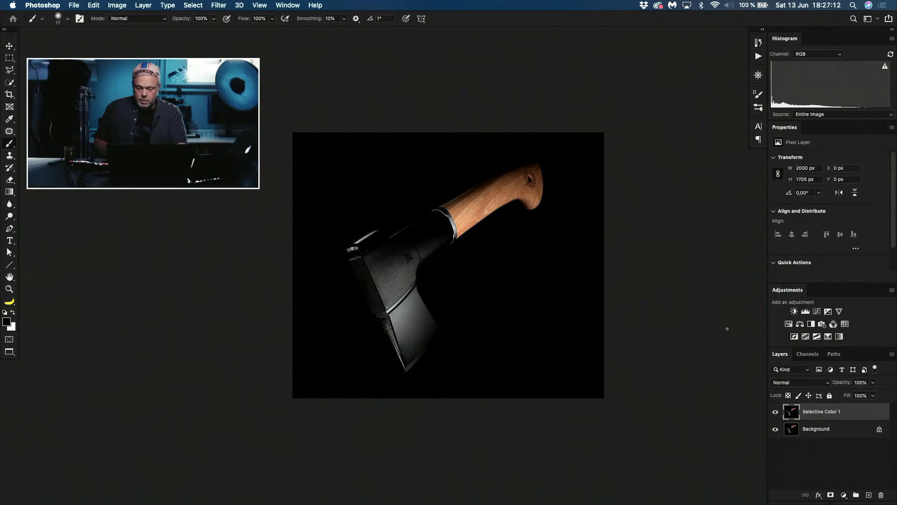
{"action": "key", "text": "c"}
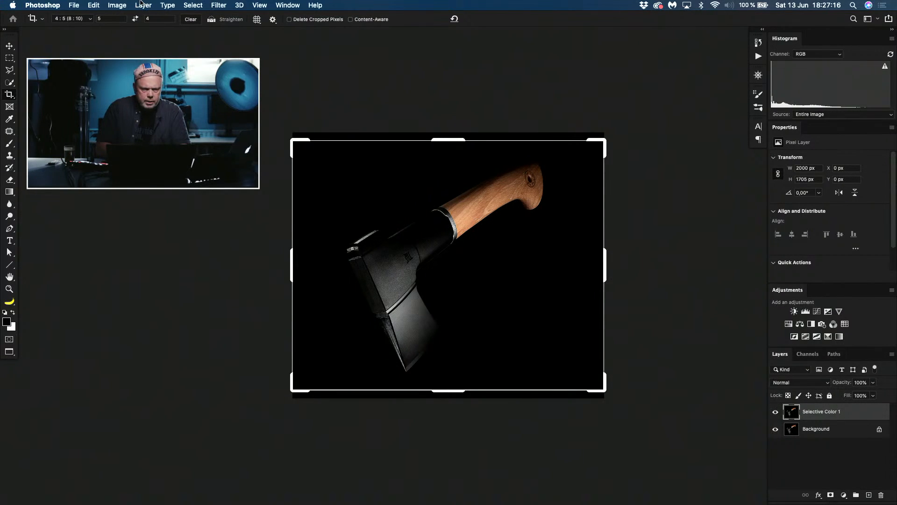
{"action": "left_click", "coordinate": [92, 19]}
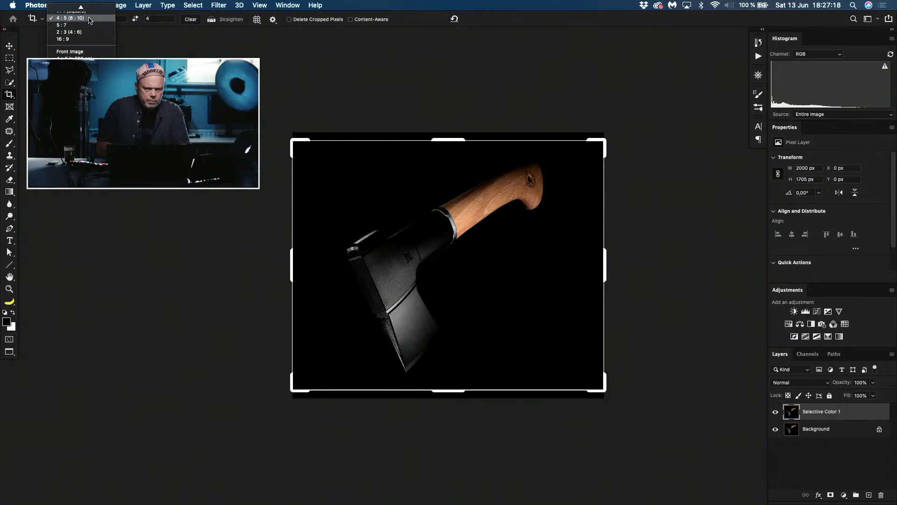
{"action": "left_click", "coordinate": [90, 18]}
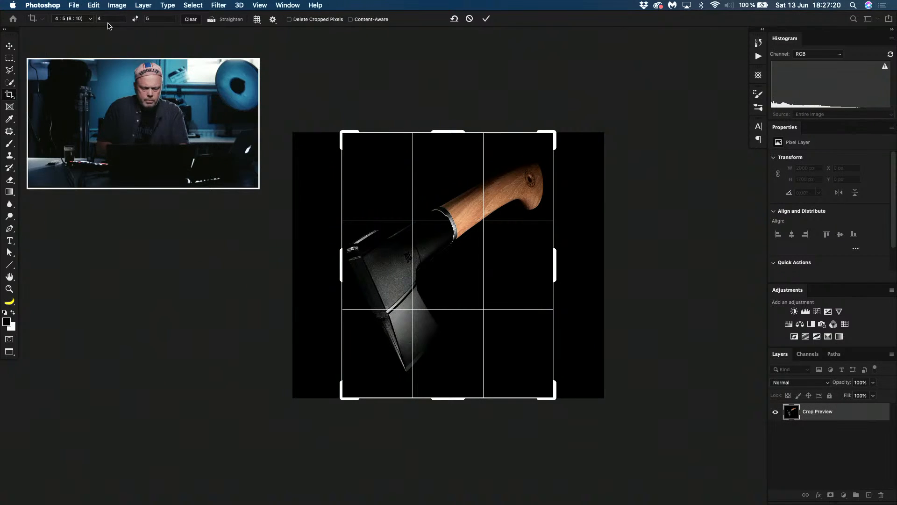
{"action": "left_click", "coordinate": [135, 20]}
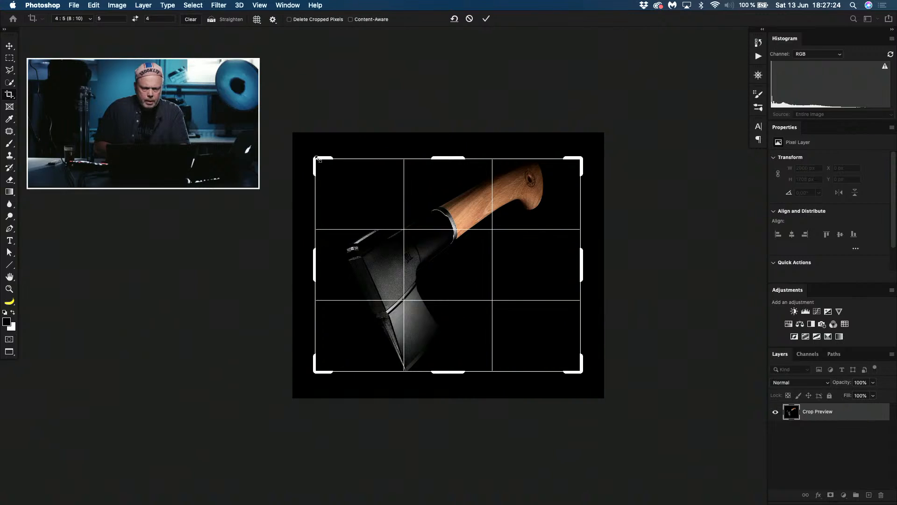
{"action": "left_click_drag", "start_coordinate": [315, 157], "coordinate": [305, 149]}
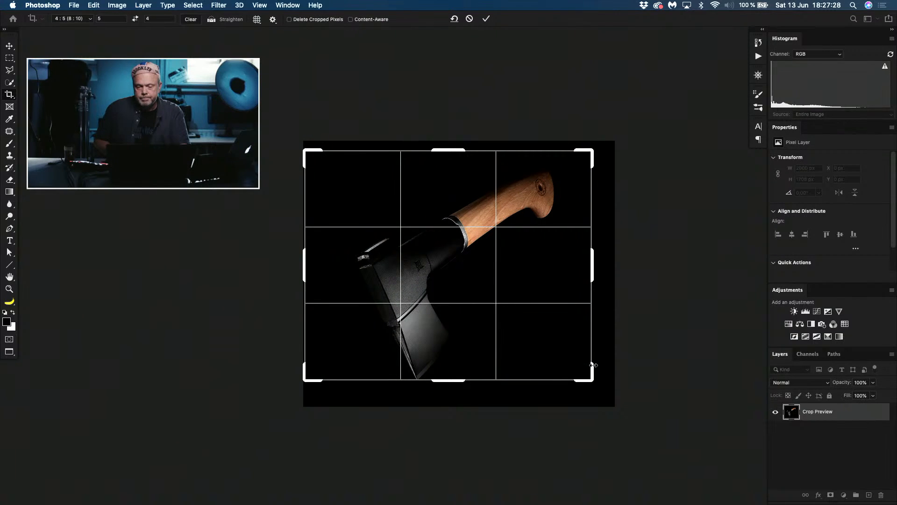
{"action": "left_click_drag", "start_coordinate": [588, 377], "coordinate": [598, 394]}
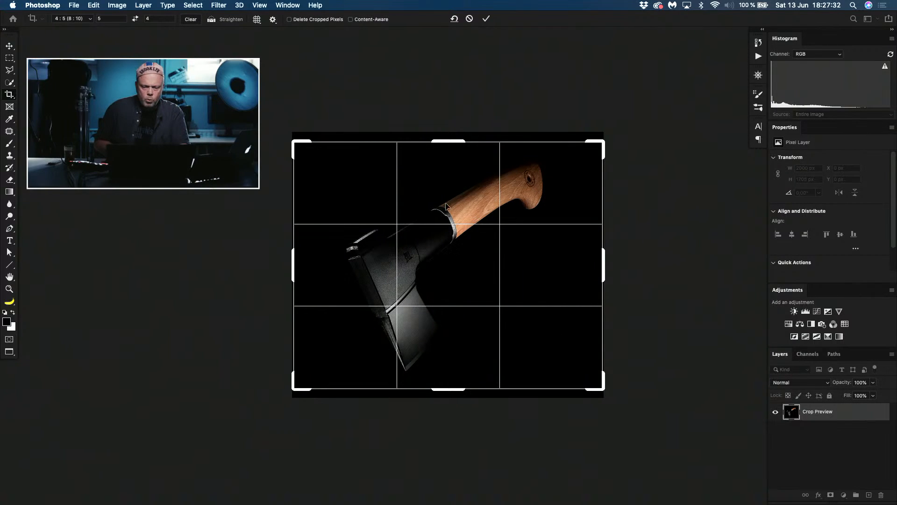
Step: Nudge the image vertically within the crop frame to balance the axe's position, and apply the crop
{"action": "key", "text": "Down"}
{"action": "key", "text": "Down"}
{"action": "key", "text": "Down"}
{"action": "key", "text": "Down"}
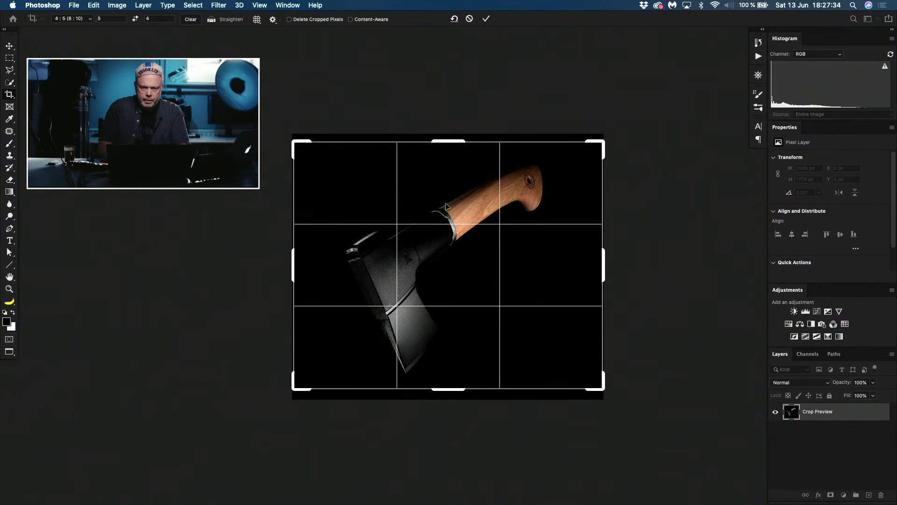
{"action": "key", "text": "Up"}
{"action": "key", "text": "Up"}
{"action": "key", "text": "Up"}
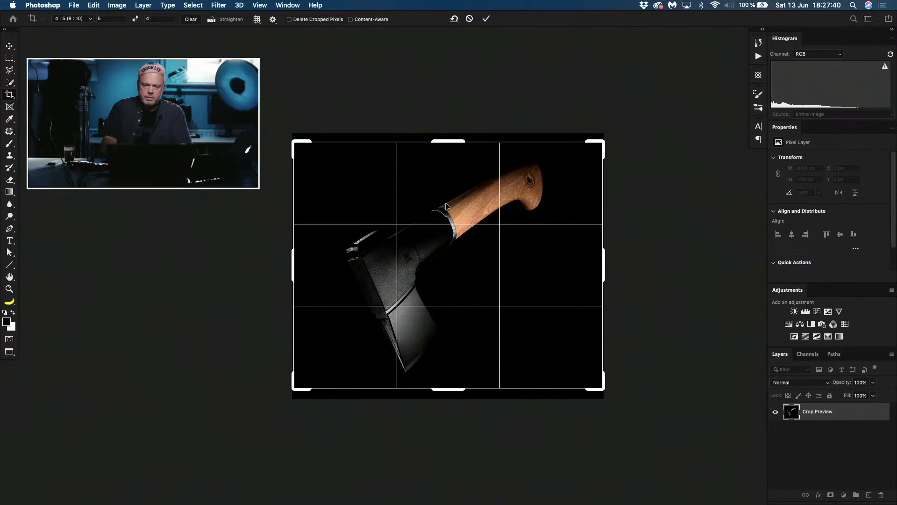
{"action": "key", "text": "Return"}
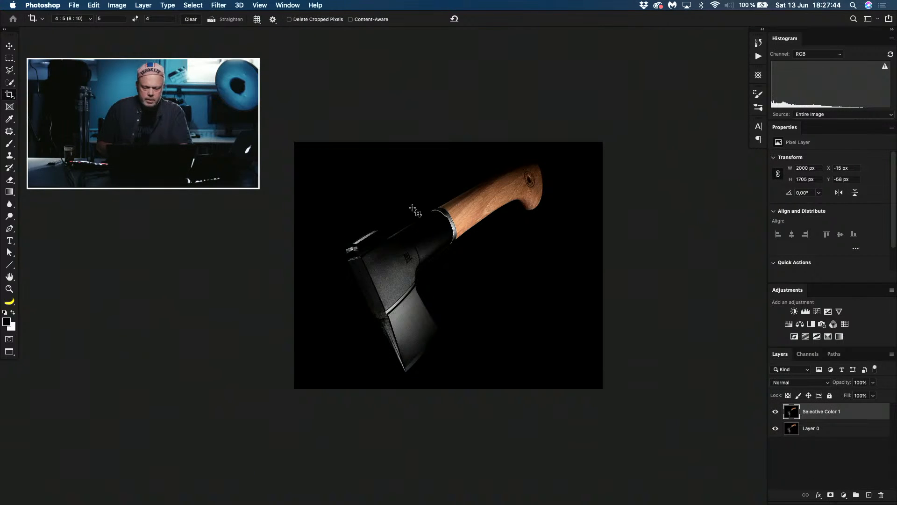
Step: Clear the crop ratio and extend the canvas on its right side to about double the width
{"action": "left_click", "coordinate": [194, 20]}
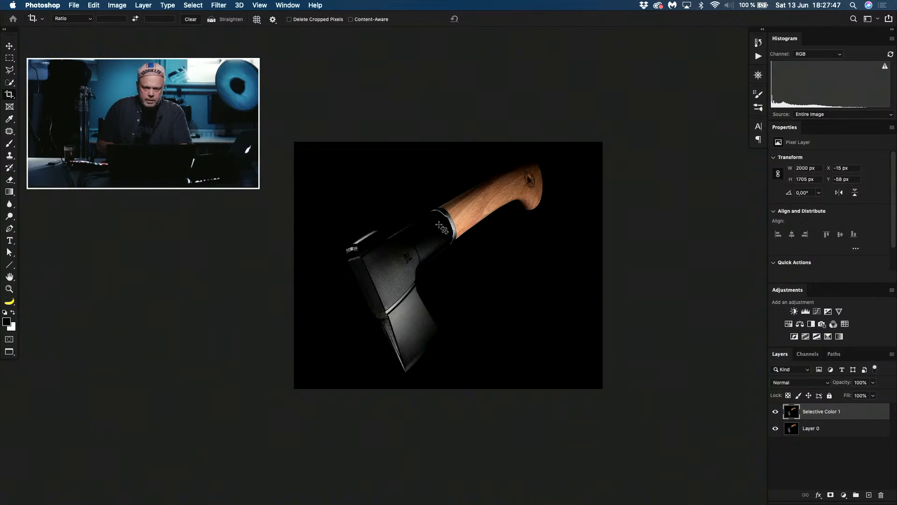
{"action": "left_click", "coordinate": [534, 256]}
{"action": "left_click_drag", "start_coordinate": [600, 266], "coordinate": [754, 277]}
{"action": "key", "text": "Return"}
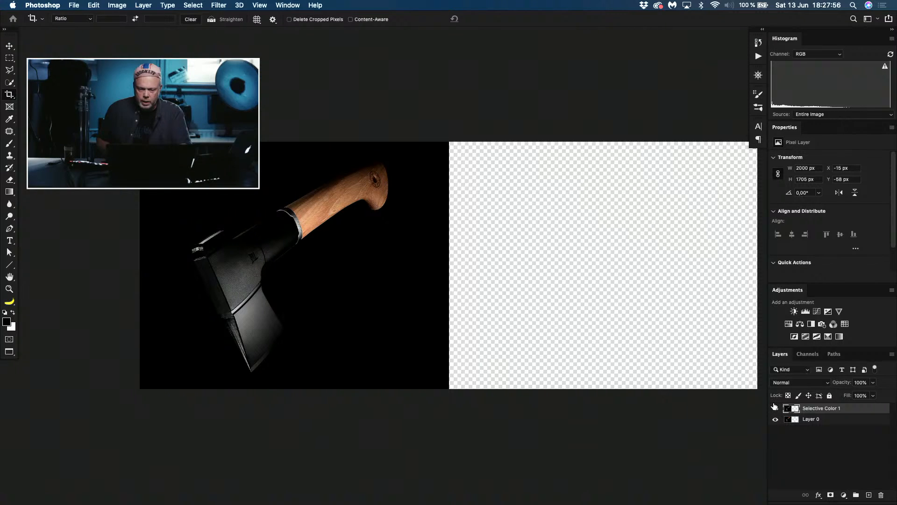
Step: Move the retouched Selective Color 1 layer into the empty right half beside the original, and display the comparison enlarged in full screen
{"action": "key", "text": "v"}
{"action": "left_click_drag", "start_coordinate": [345, 247], "coordinate": [653, 284]}
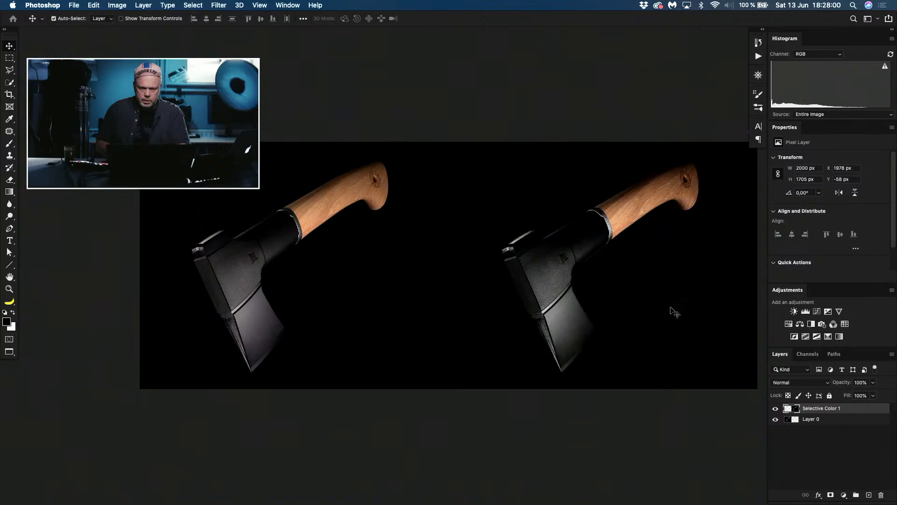
{"action": "mouse_move", "coordinate": [523, 260]}
{"action": "left_mouse_down"}
{"action": "mouse_move", "coordinate": [473, 255]}
{"action": "mouse_move", "coordinate": [508, 259]}
{"action": "left_mouse_up"}
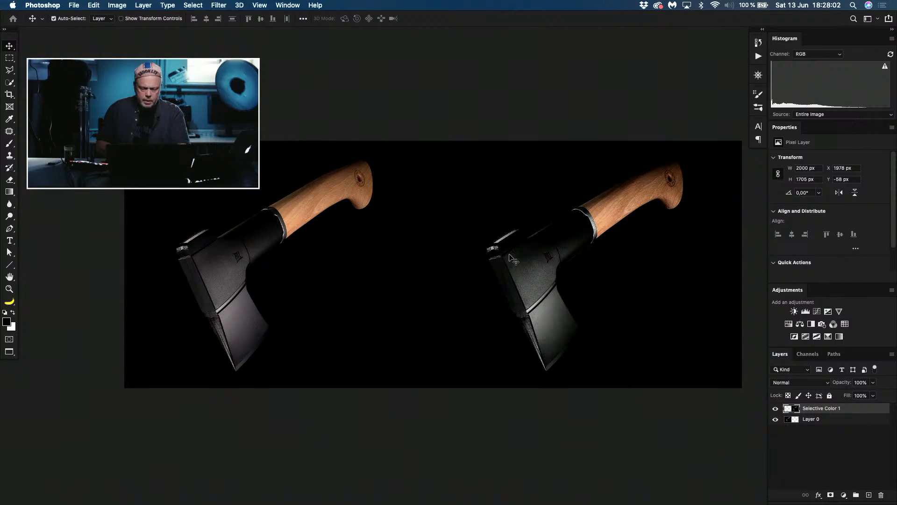
{"action": "key", "text": "f"}
{"action": "key", "text": "f"}
{"action": "key", "text": "ctrl+plus"}
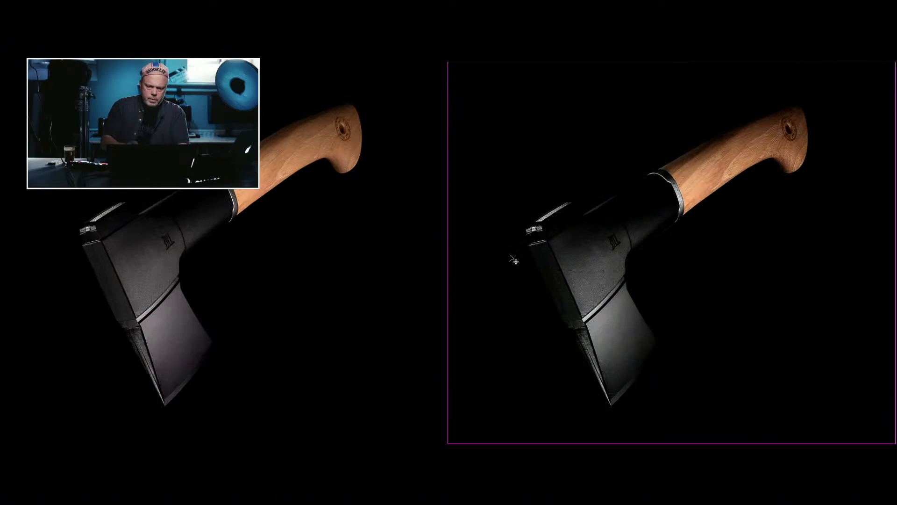
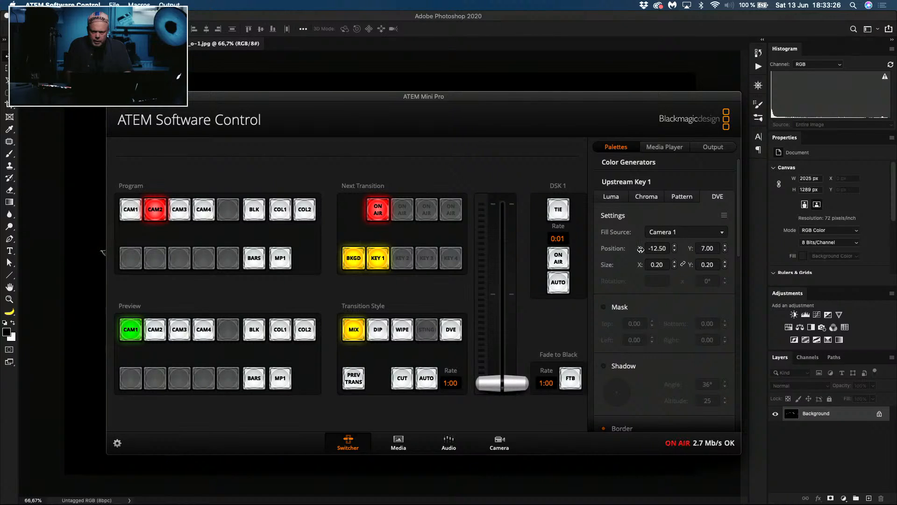
Step: Set the Upstream Key 1 position to X -11.60 and Y 5.20, and return to the car photo in Photoshop
{"action": "left_click_drag", "start_coordinate": [641, 249], "coordinate": [645, 249]}
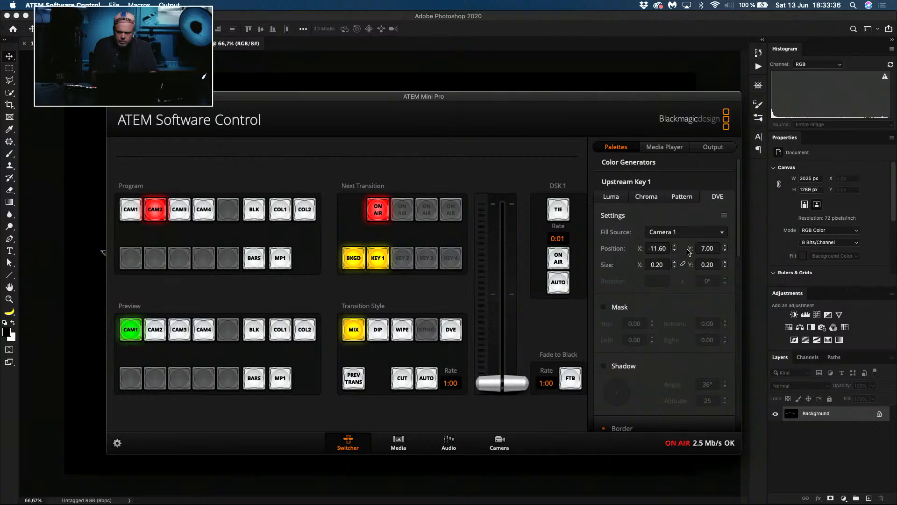
{"action": "mouse_move", "coordinate": [691, 249]}
{"action": "left_mouse_down"}
{"action": "mouse_move", "coordinate": [677, 249]}
{"action": "mouse_move", "coordinate": [694, 253]}
{"action": "left_mouse_up"}
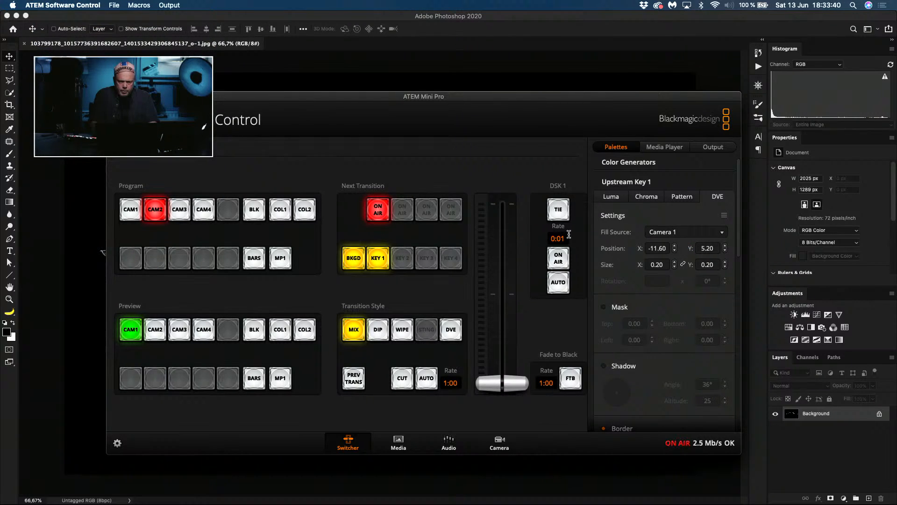
{"action": "left_click", "coordinate": [485, 56]}
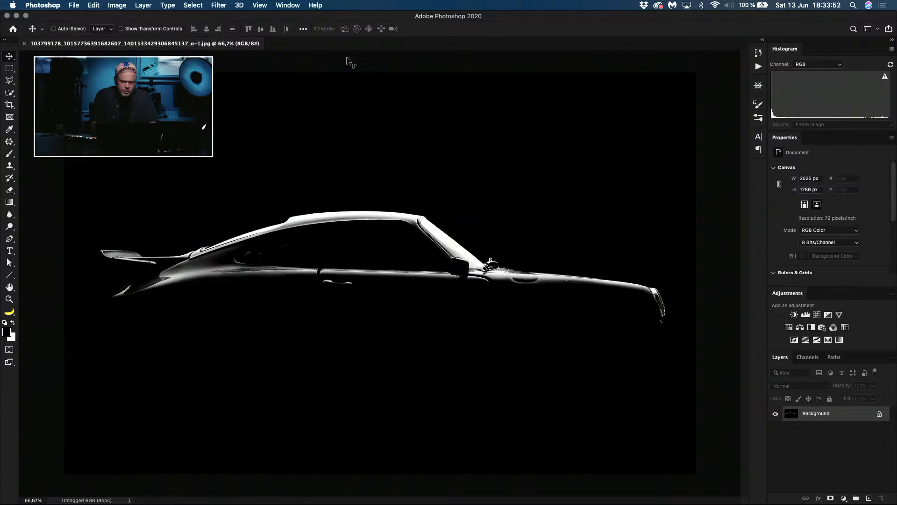
Step: Switch to Safari, close the enlarged car photo, and go from the 13 June 2020 album to the Facebook group's page
{"action": "key", "text": "super+Tab"}
{"action": "key", "text": "super+Tab"}
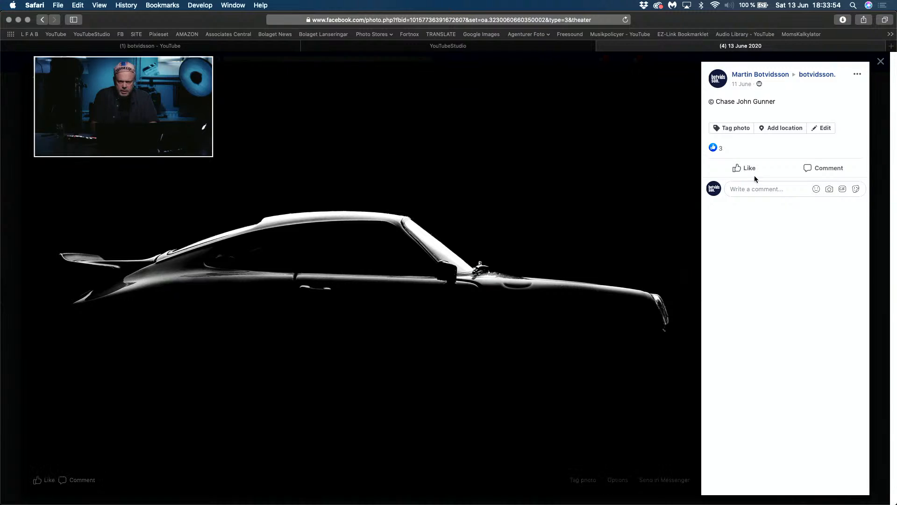
{"action": "left_click", "coordinate": [881, 210]}
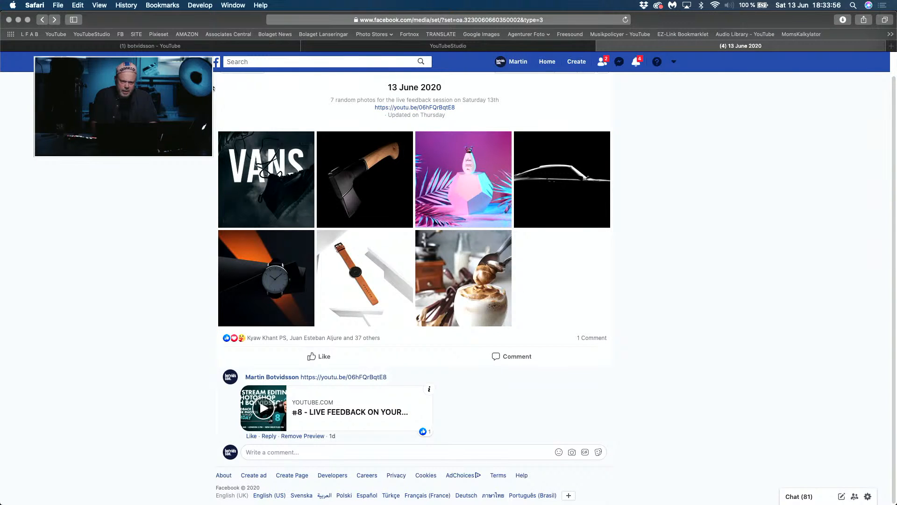
{"action": "scroll", "coordinate": [414, 280], "scroll_direction": "up", "scroll_amount": 1}
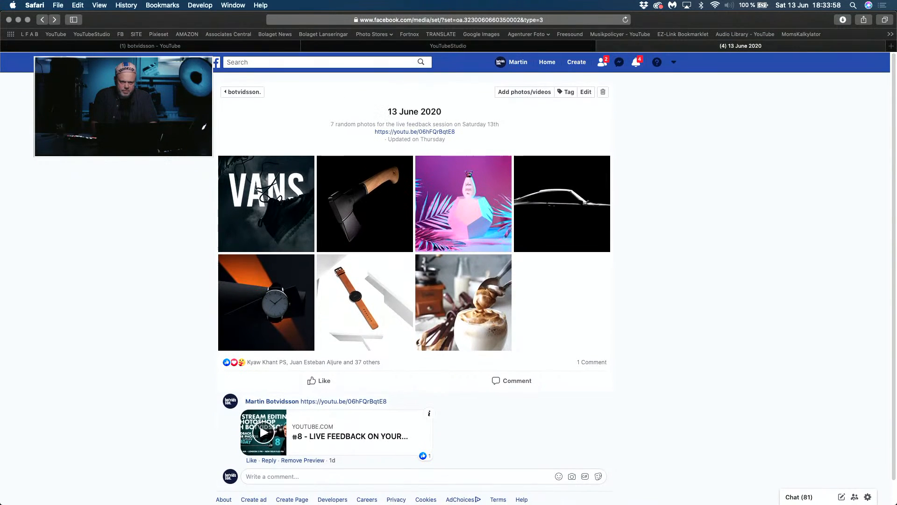
{"action": "left_click", "coordinate": [238, 91]}
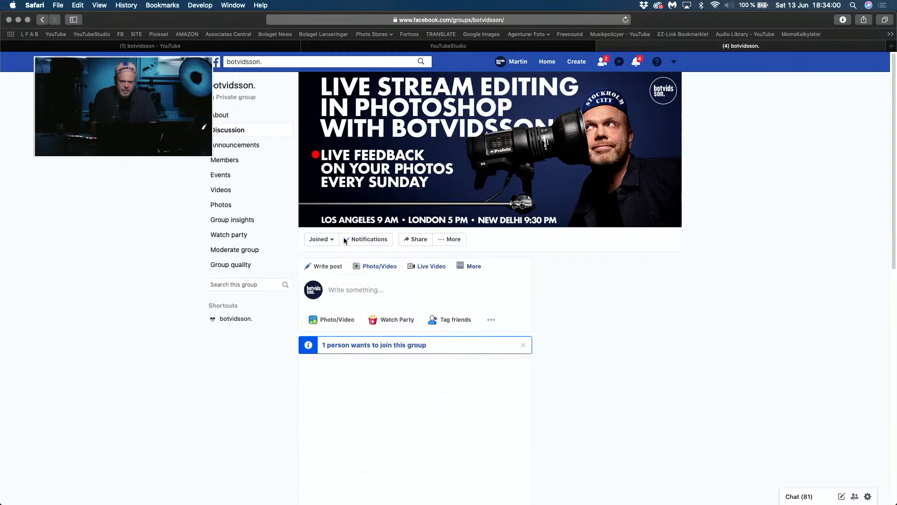
Step: Approve the pending request to join the Facebook group, and return to the group's discussion page
{"action": "left_click", "coordinate": [361, 346]}
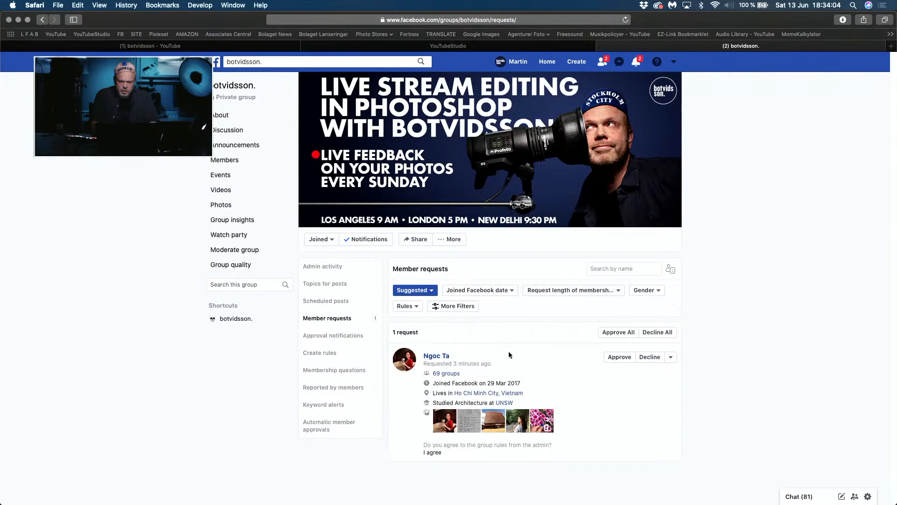
{"action": "left_click", "coordinate": [616, 358]}
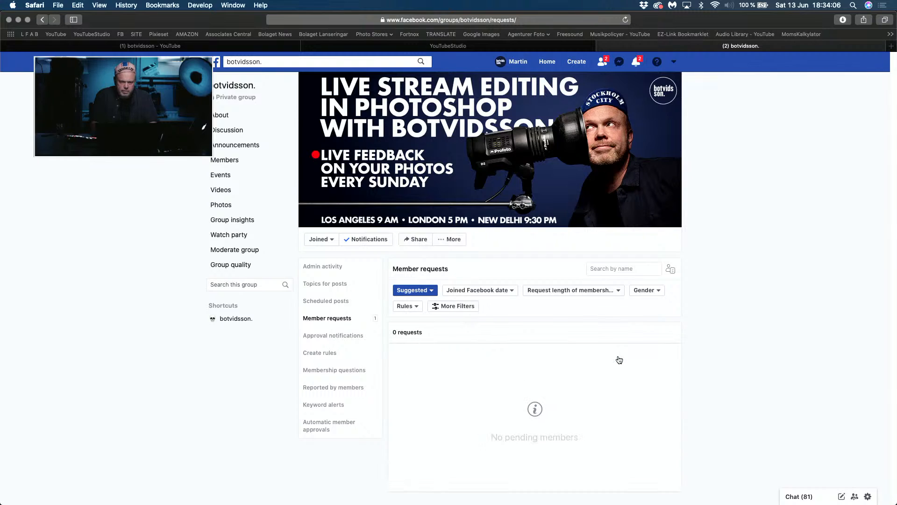
{"action": "left_click", "coordinate": [231, 322]}
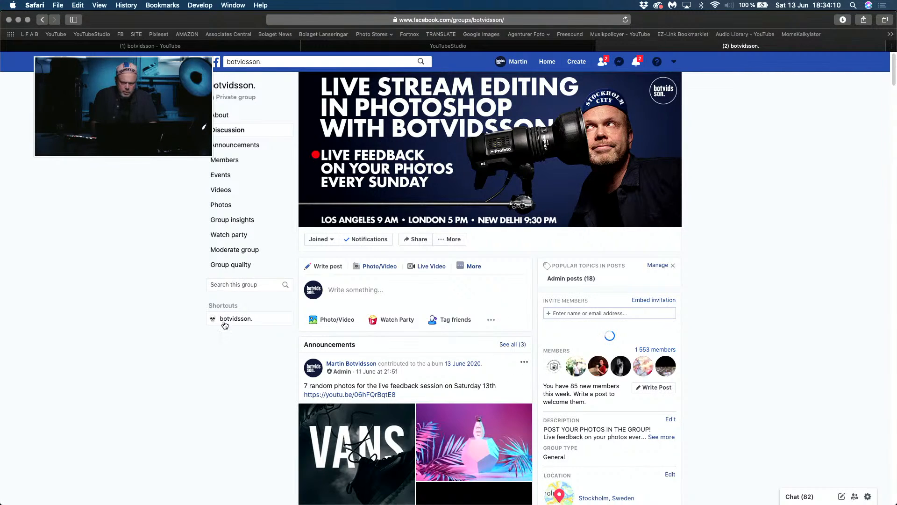
Step: Open the group's photo collection and browse the members' submitted pictures
{"action": "scroll", "coordinate": [164, 326], "scroll_direction": "down", "scroll_amount": 7}
{"action": "scroll", "coordinate": [219, 224], "scroll_direction": "up", "scroll_amount": 3}
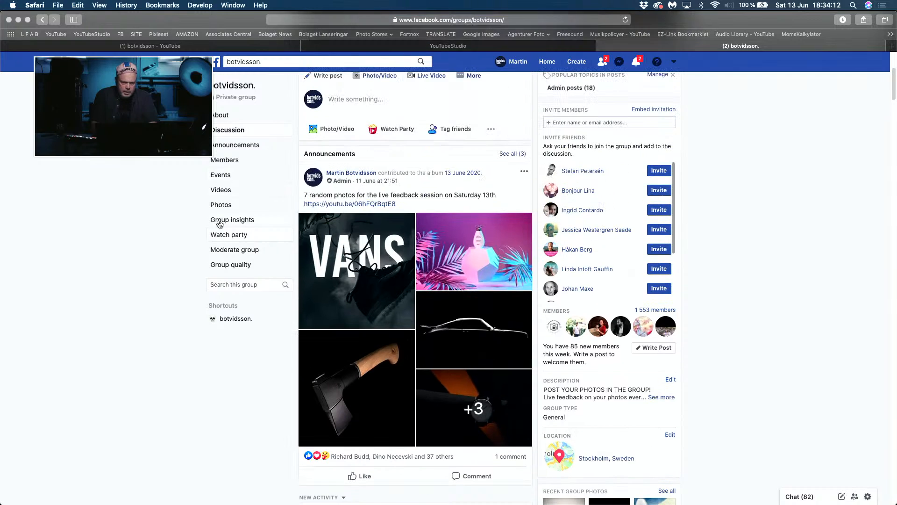
{"action": "left_click", "coordinate": [222, 206]}
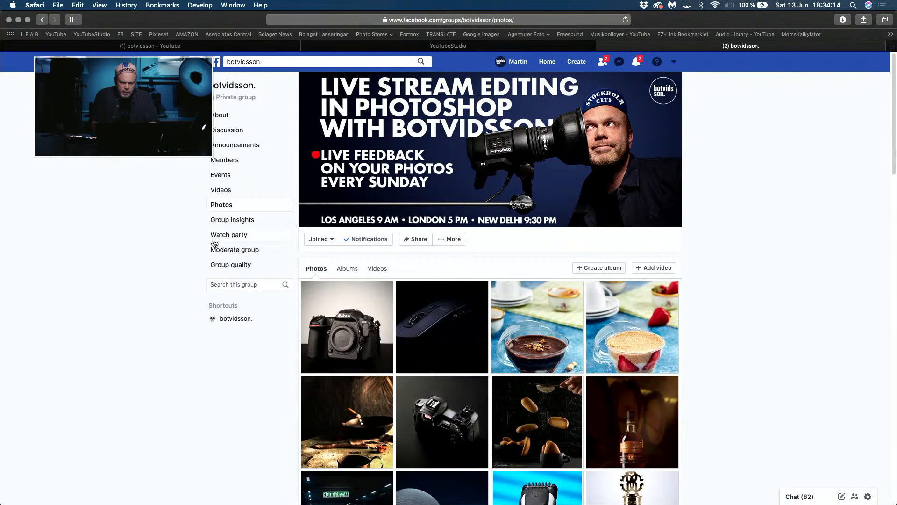
{"action": "scroll", "coordinate": [194, 301], "scroll_direction": "down", "scroll_amount": 6}
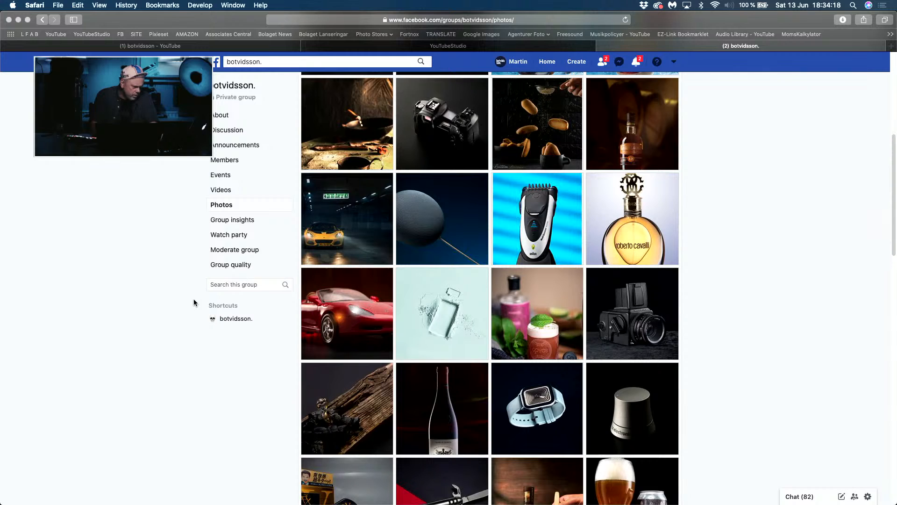
{"action": "scroll", "coordinate": [194, 301], "scroll_direction": "up", "scroll_amount": 2}
{"action": "scroll", "coordinate": [194, 298], "scroll_direction": "up", "scroll_amount": 3}
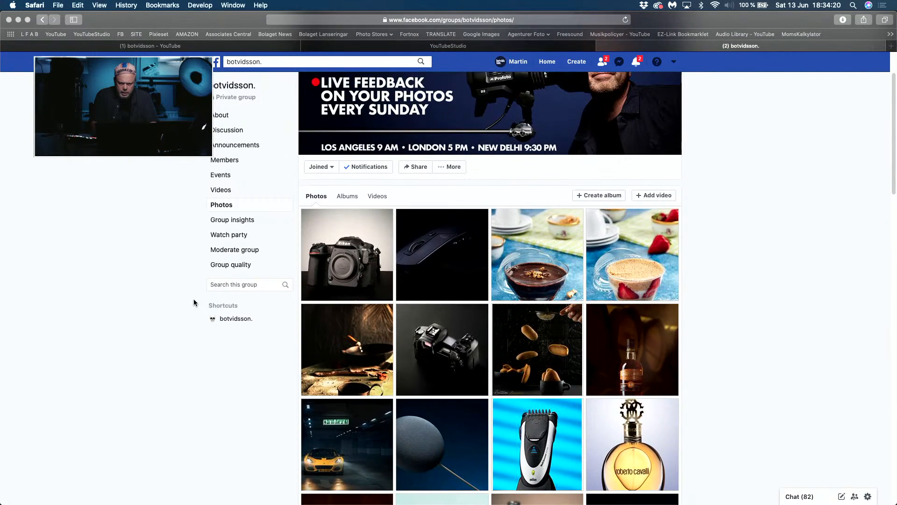
{"action": "scroll", "coordinate": [194, 299], "scroll_direction": "down", "scroll_amount": 9}
{"action": "scroll", "coordinate": [194, 299], "scroll_direction": "down", "scroll_amount": 1}
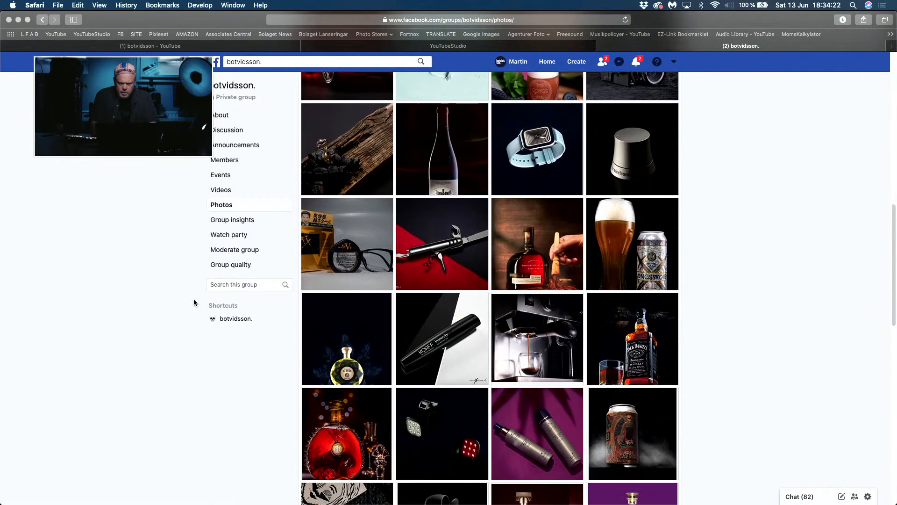
Step: View the bourbon-and-ribs photo and the red cognac bottle photo enlarged, and close each one to return to the photo grid
{"action": "left_click", "coordinate": [533, 258]}
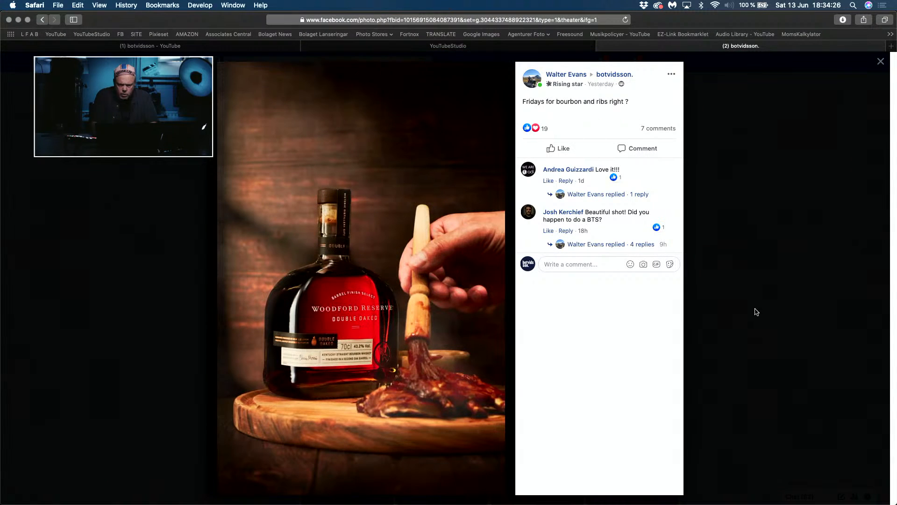
{"action": "left_click", "coordinate": [754, 311]}
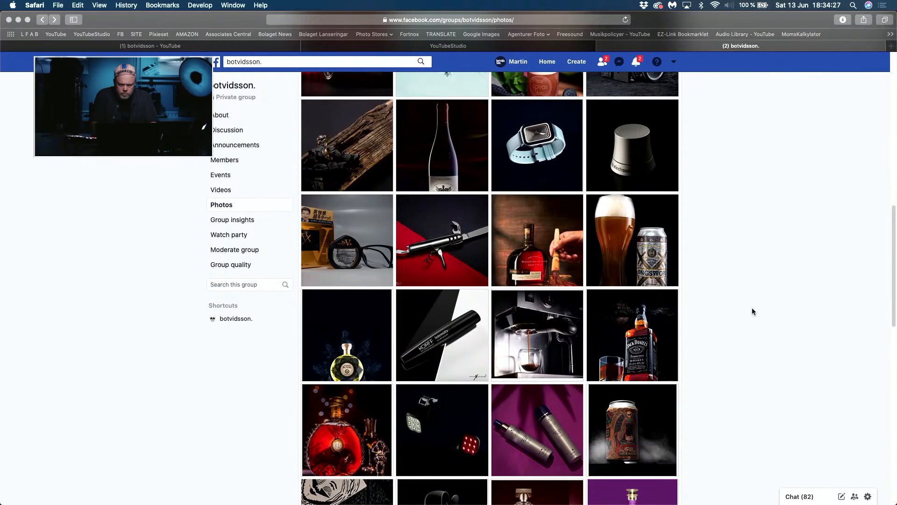
{"action": "left_click", "coordinate": [334, 437]}
{"action": "left_click", "coordinate": [741, 355]}
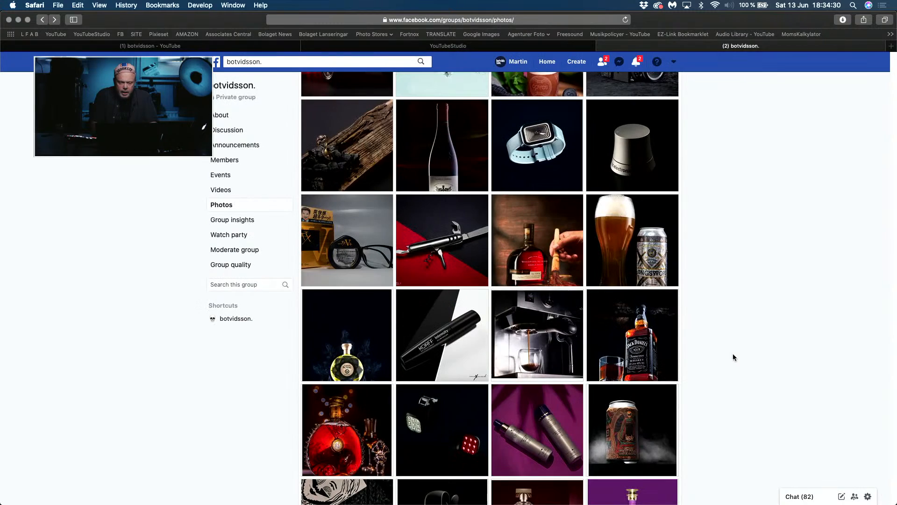
{"action": "scroll", "coordinate": [267, 427], "scroll_direction": "down", "scroll_amount": 3}
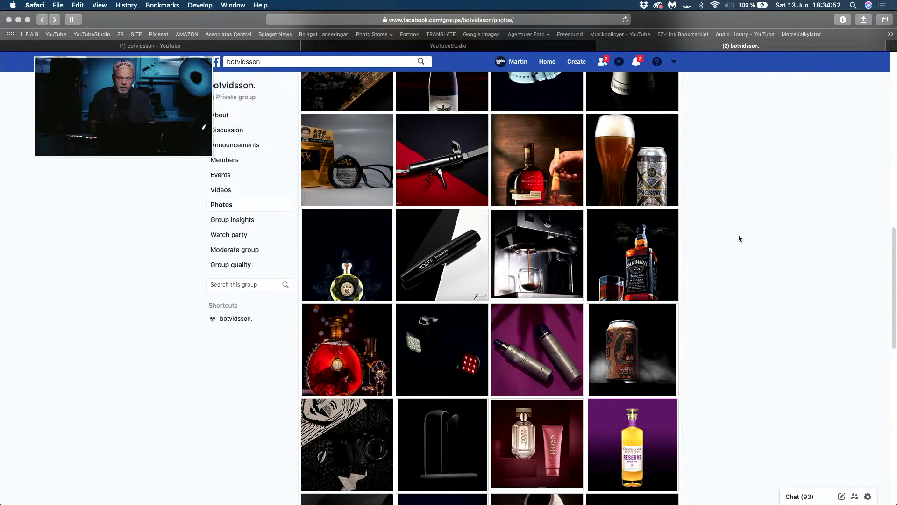
Step: Check the live chat in YouTube Studio, and return to the start of the Facebook group's photo grid
{"action": "left_click", "coordinate": [448, 45]}
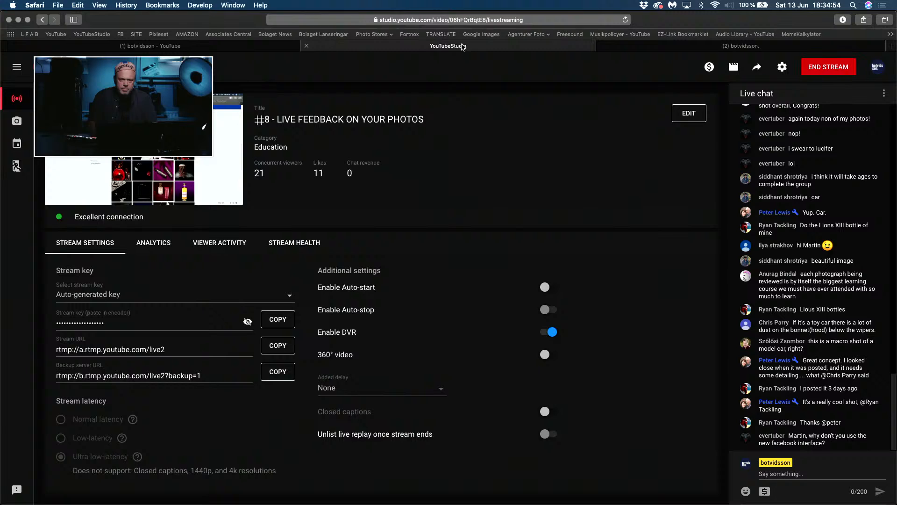
{"action": "left_click", "coordinate": [689, 49]}
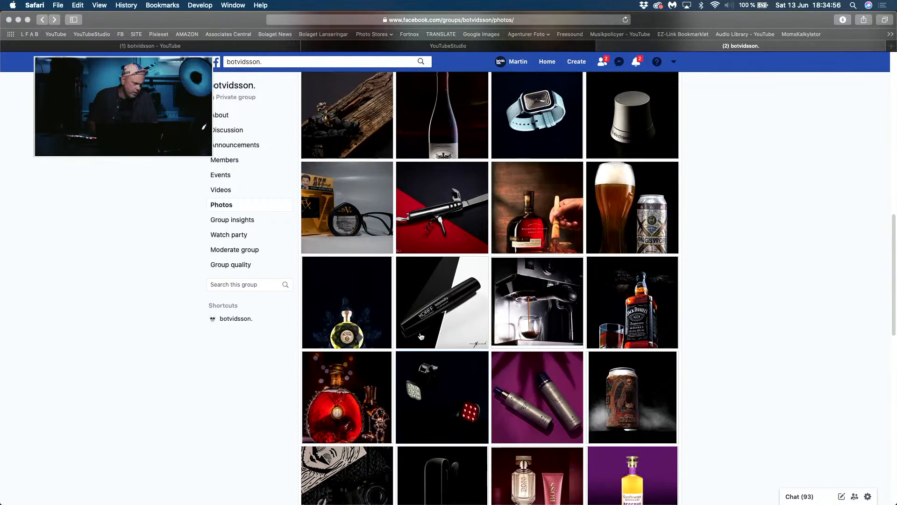
{"action": "scroll", "coordinate": [421, 337], "scroll_direction": "up", "scroll_amount": 7}
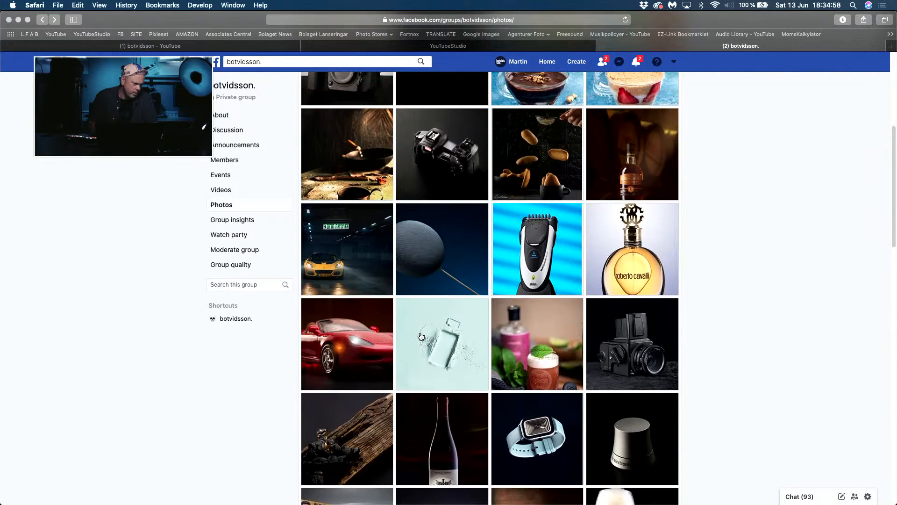
{"action": "scroll", "coordinate": [421, 337], "scroll_direction": "up", "scroll_amount": 1}
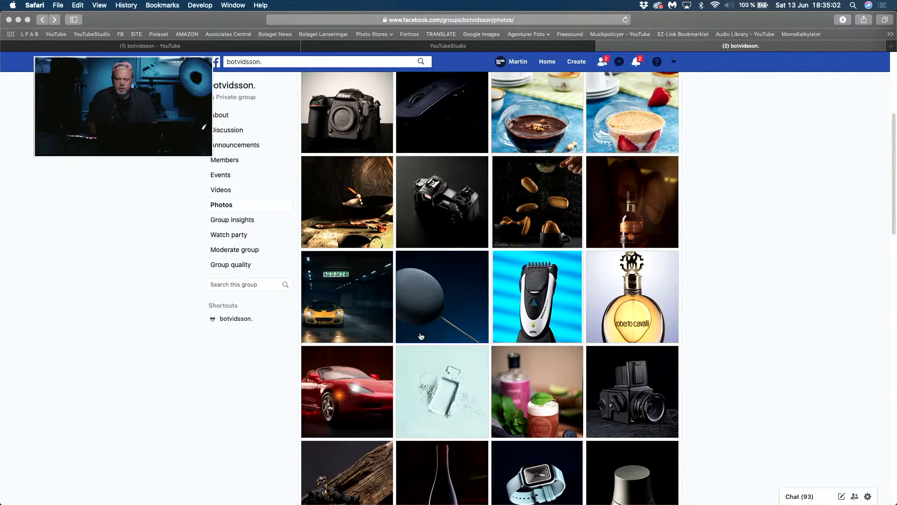
{"action": "scroll", "coordinate": [757, 269], "scroll_direction": "up", "scroll_amount": 5}
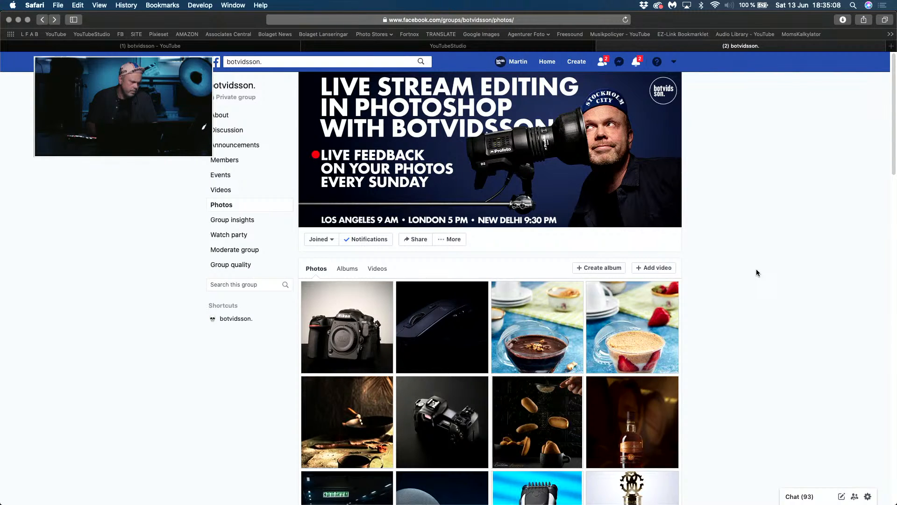
Step: Check the available options in the Facebook account menu, and close it without choosing any
{"action": "right_click", "coordinate": [740, 181]}
{"action": "left_click", "coordinate": [736, 135]}
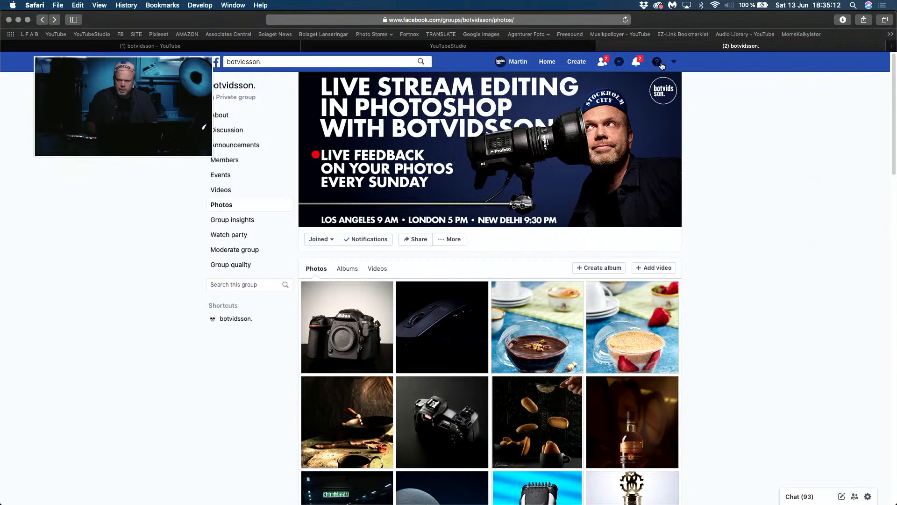
{"action": "left_click", "coordinate": [676, 63]}
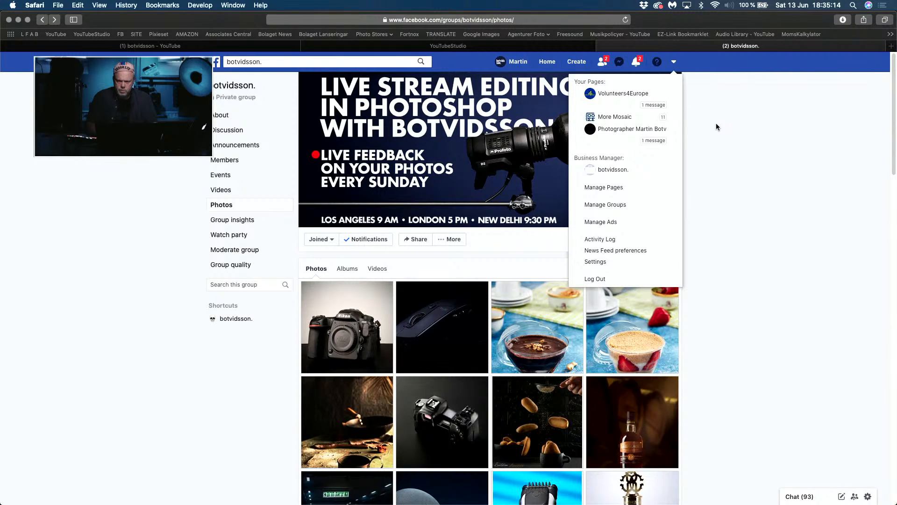
{"action": "left_click", "coordinate": [702, 165]}
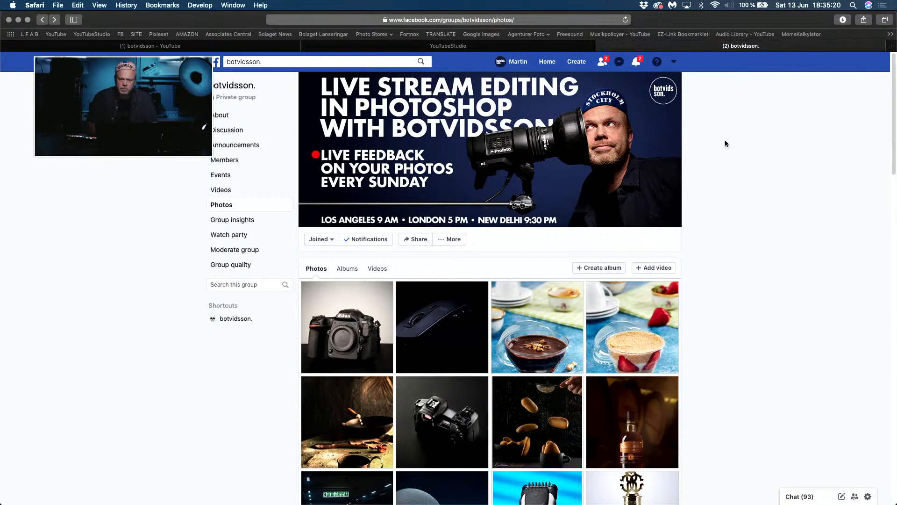
Step: Look over the YouTube channel's home page with its live streams, and check the live chat in YouTube Studio
{"action": "left_click", "coordinate": [203, 47]}
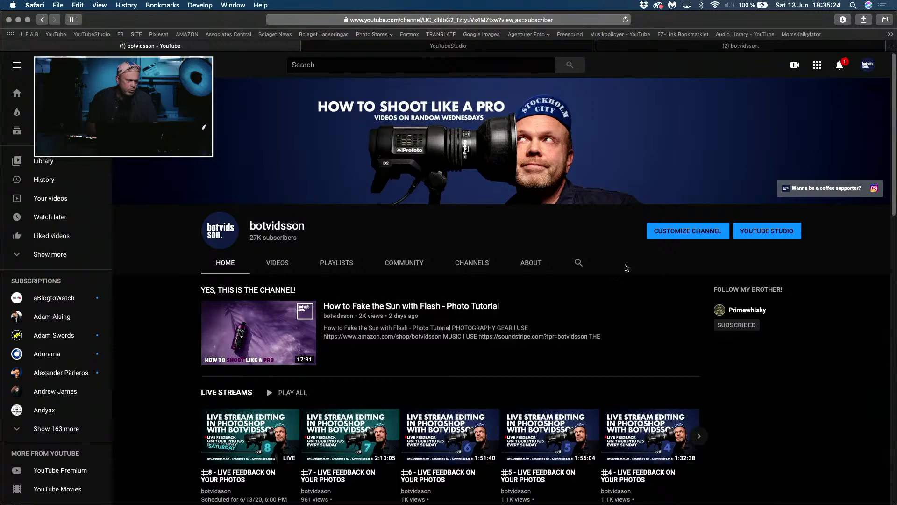
{"action": "scroll", "coordinate": [816, 382], "scroll_direction": "down", "scroll_amount": 10}
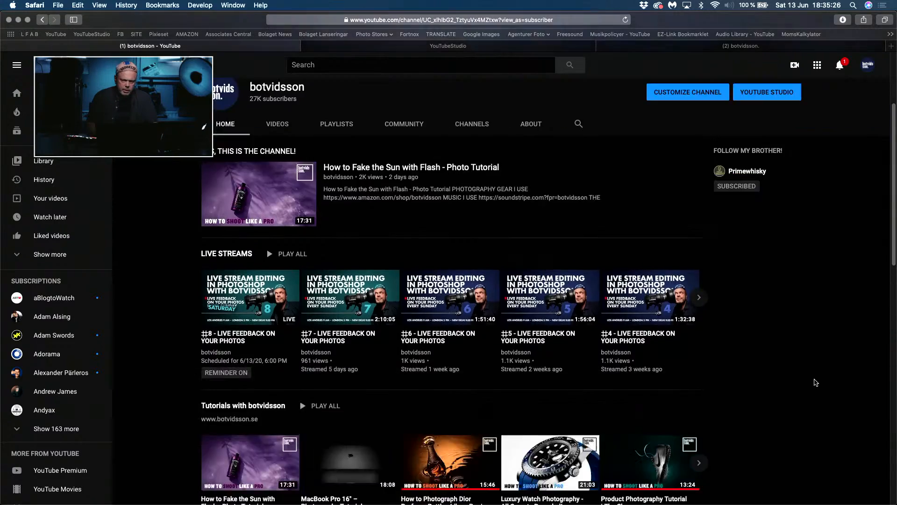
{"action": "scroll", "coordinate": [816, 382], "scroll_direction": "up", "scroll_amount": 10}
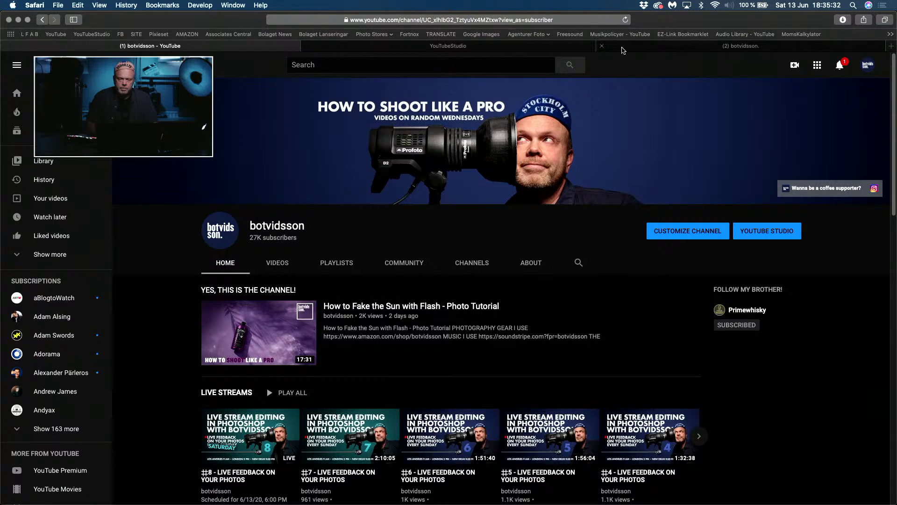
{"action": "left_click", "coordinate": [498, 47]}
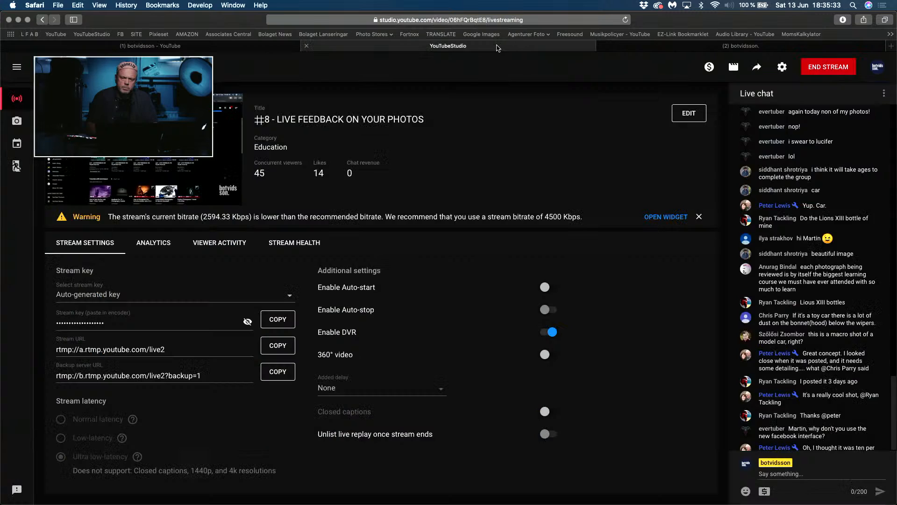
Step: Find the 13 June 2020 album in the Facebook group and view its car silhouette photo enlarged
{"action": "left_click", "coordinate": [649, 47]}
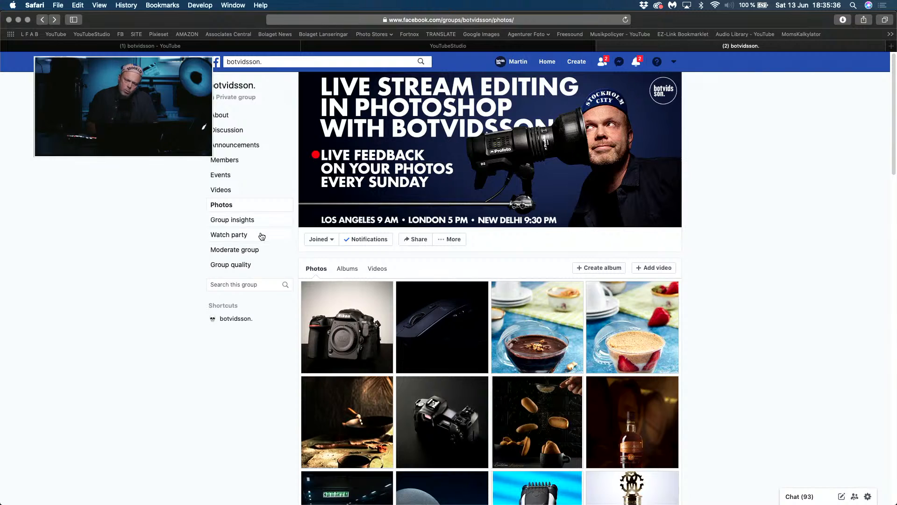
{"action": "left_click", "coordinate": [351, 272]}
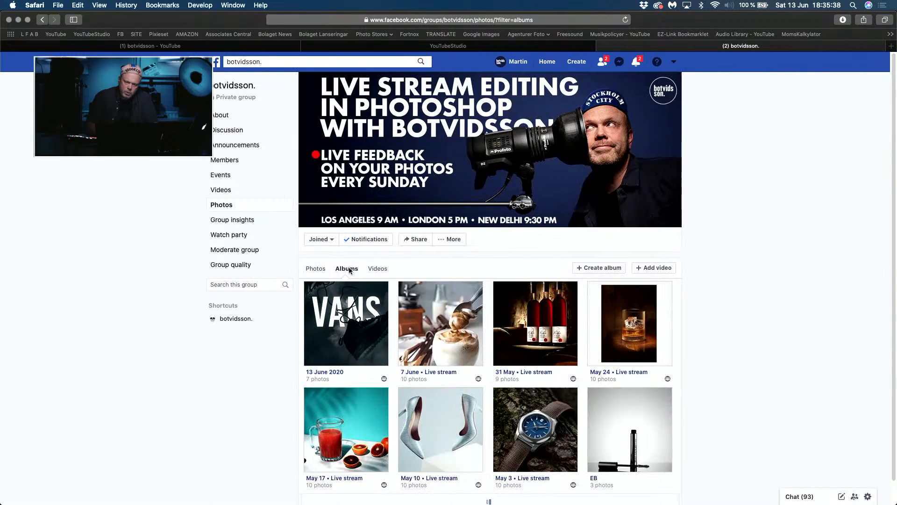
{"action": "key", "text": "super+Tab"}
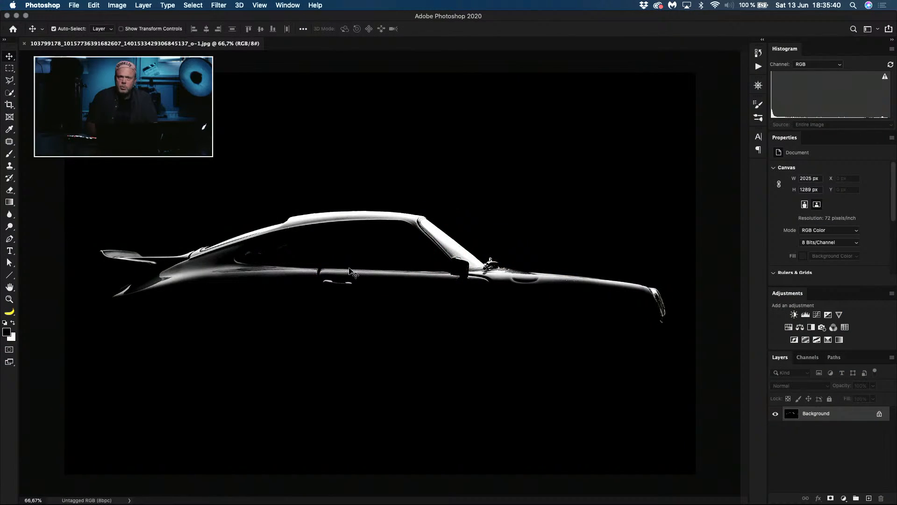
{"action": "key", "text": "super+Tab"}
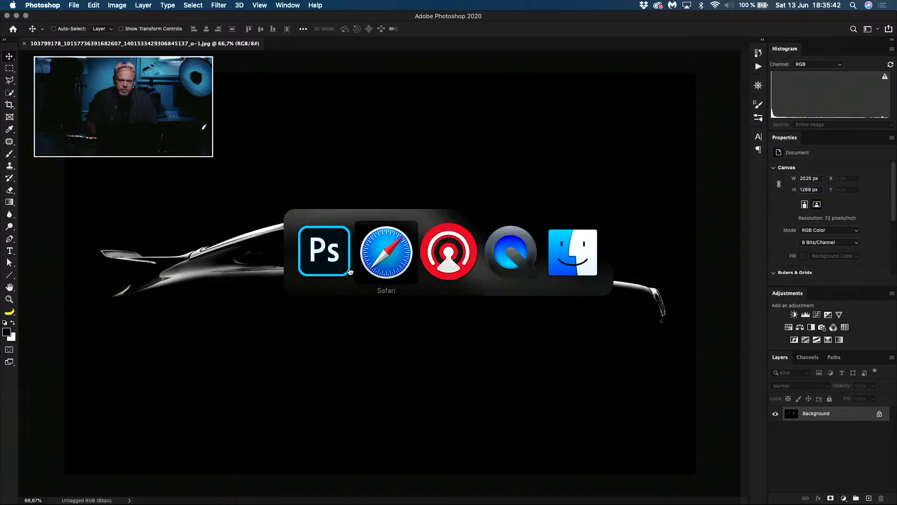
{"action": "left_click", "coordinate": [316, 400]}
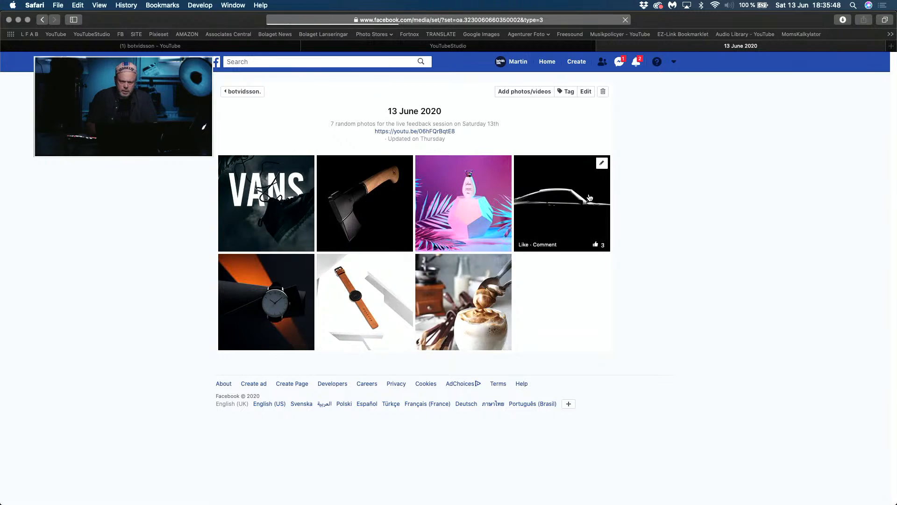
{"action": "left_click", "coordinate": [583, 200]}
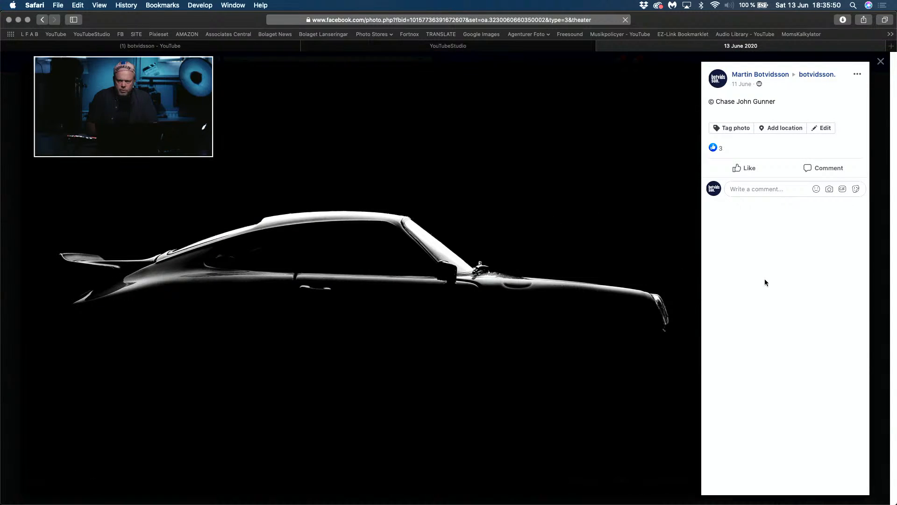
Step: Switch to Photoshop and examine the car's windshield, side mirror and wiper area up close for retouching flaws
{"action": "key", "text": "super+Tab"}
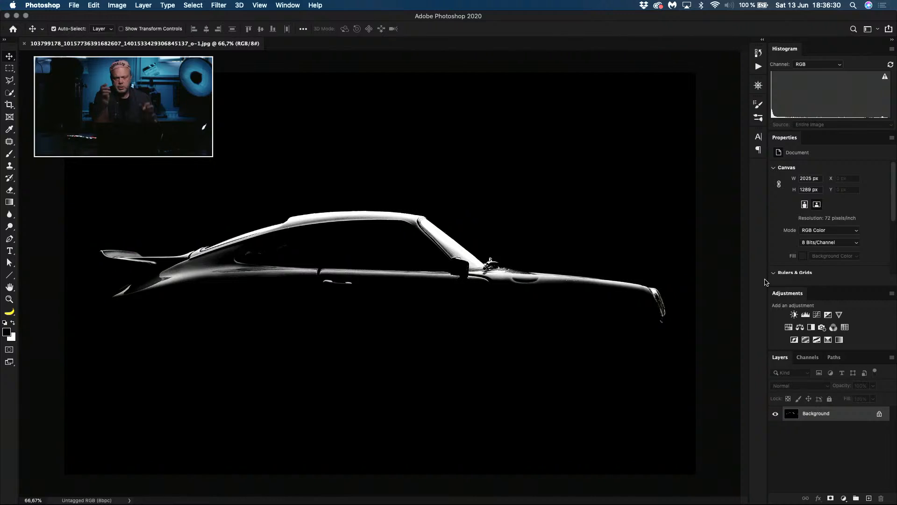
{"action": "key", "text": "super+0"}
{"action": "key", "text": "super+plus"}
{"action": "key", "text": "super+plus"}
{"action": "key", "text": "super+plus"}
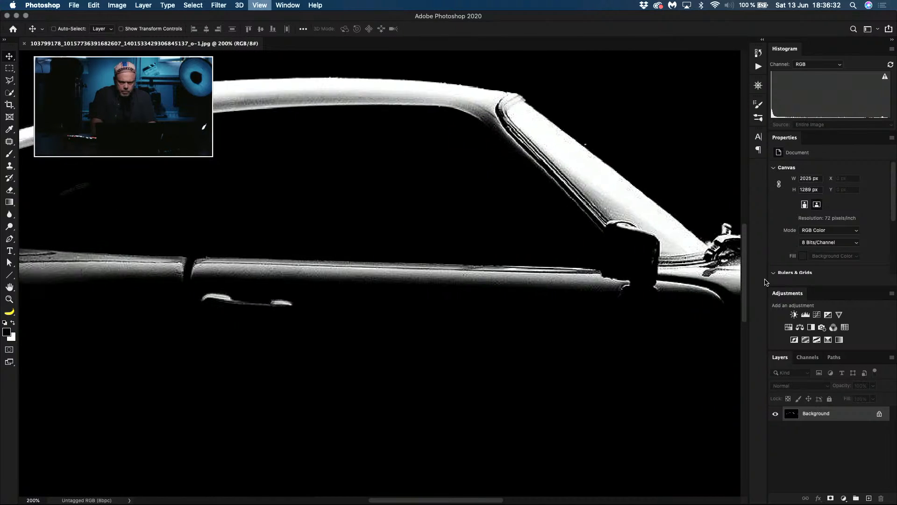
{"action": "left_click_drag", "start_coordinate": [622, 241], "coordinate": [268, 350]}
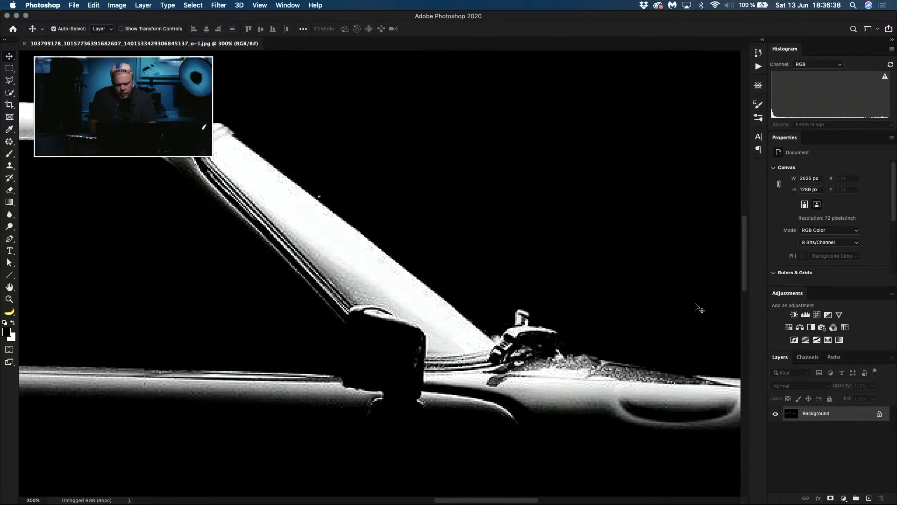
{"action": "key", "text": "super+1"}
{"action": "key", "text": "super+minus"}
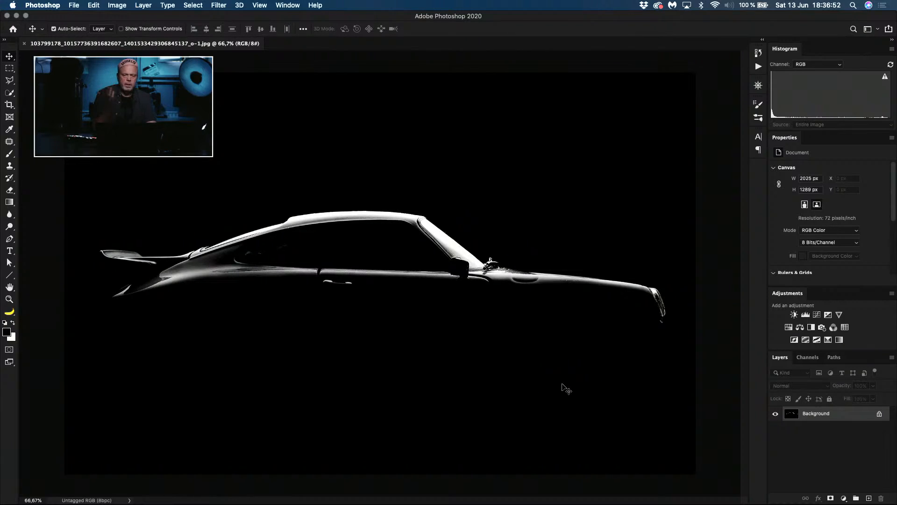
Step: Duplicate the car photo's background layer and rotate the copy about -1.2° to level the car
{"action": "key", "text": "super"}
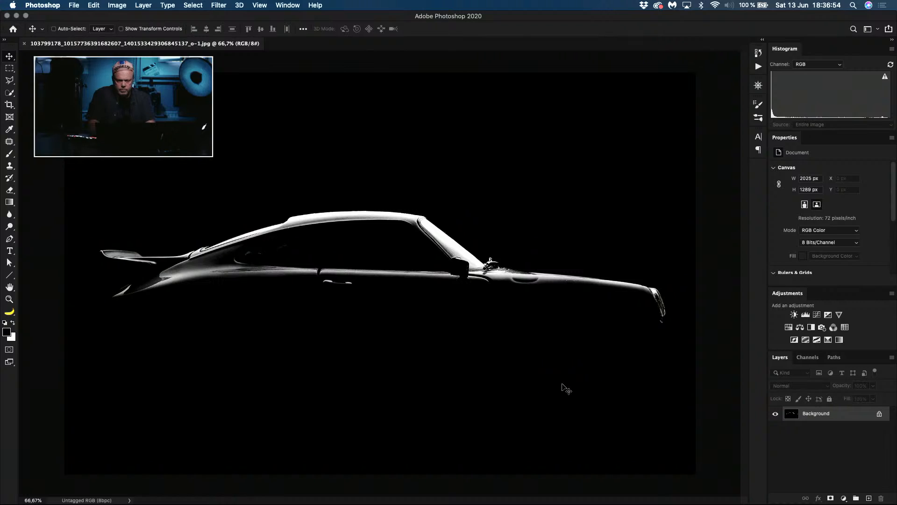
{"action": "key", "text": "super+j"}
{"action": "key", "text": "super+t"}
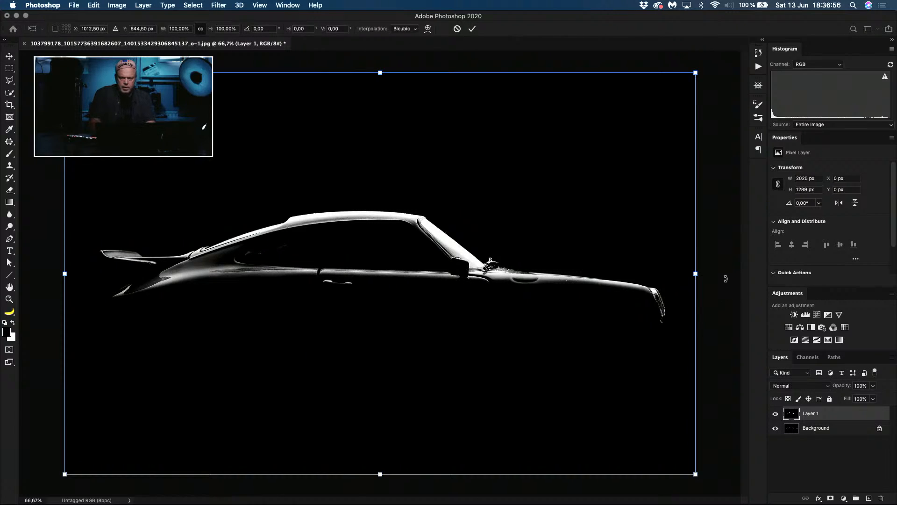
{"action": "left_click_drag", "start_coordinate": [725, 278], "coordinate": [723, 270]}
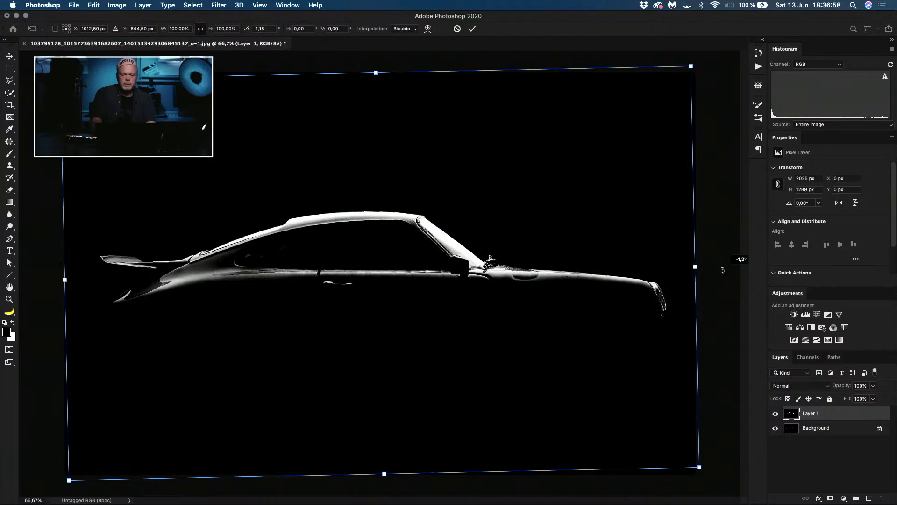
{"action": "key", "text": "Return"}
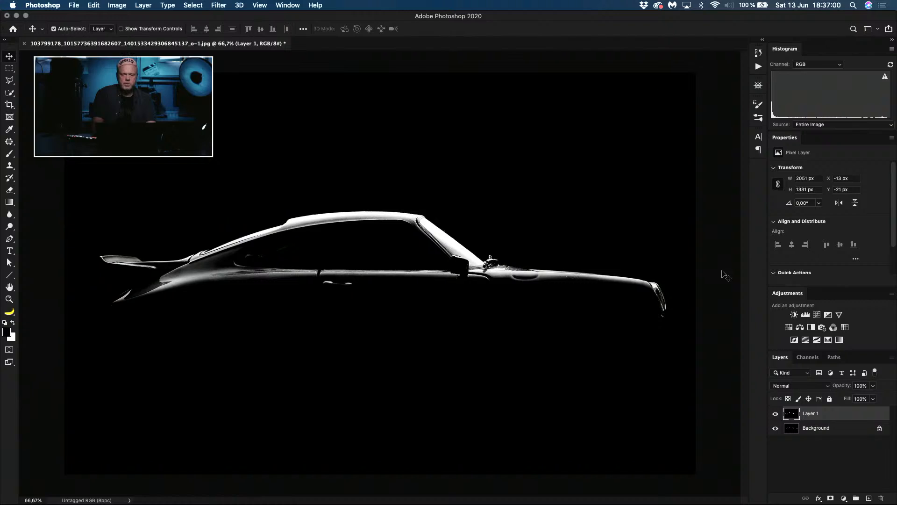
Step: Preview the rotated car image full screen without the interface, and return to the standard view
{"action": "key", "text": "f"}
{"action": "key", "text": "f"}
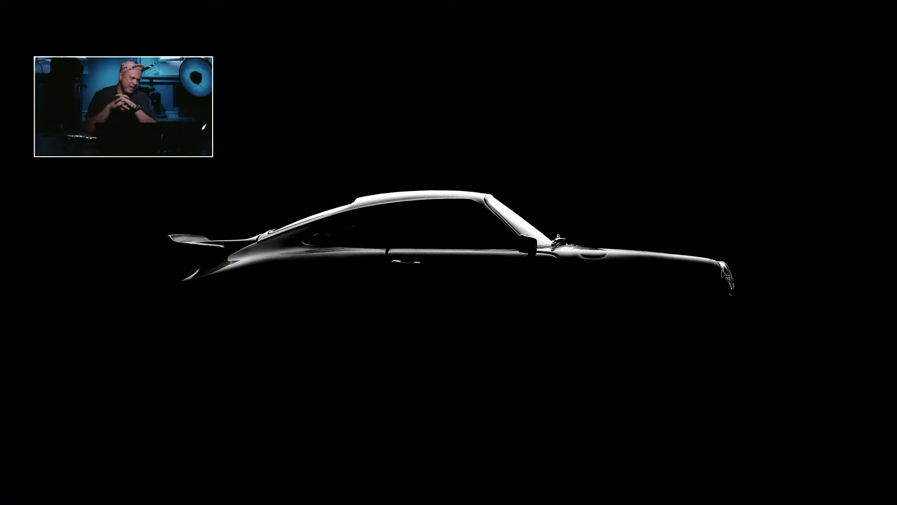
{"action": "key", "text": "f"}
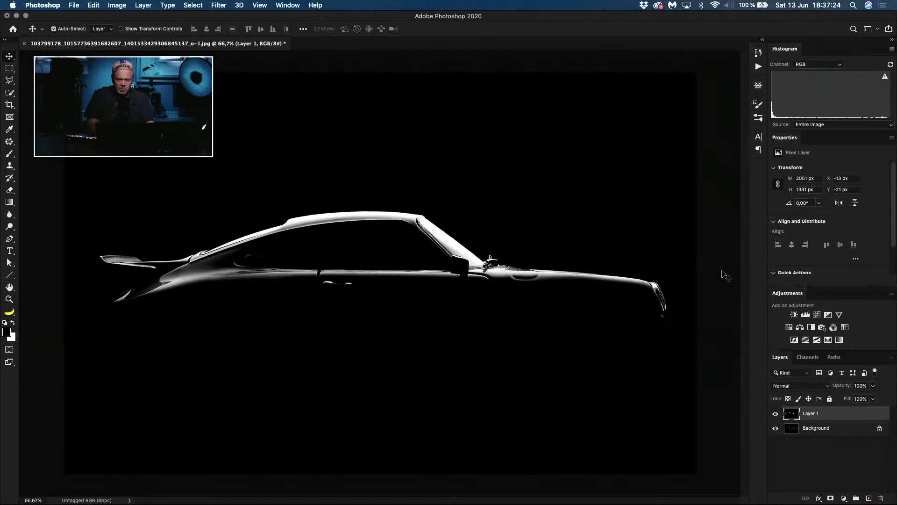
Step: Switch to Safari, close the enlarged car photo, and check the Facebook account menu's options without choosing any
{"action": "key", "text": "super+Tab"}
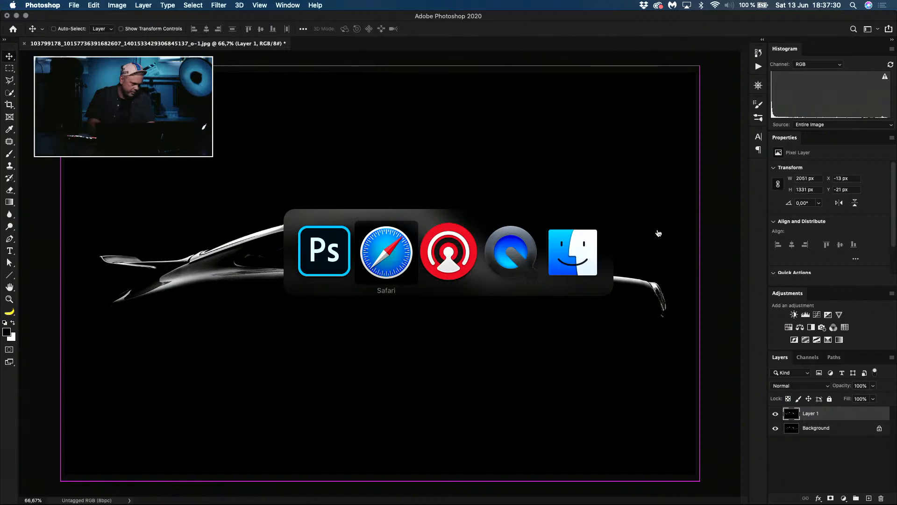
{"action": "key", "text": "Escape"}
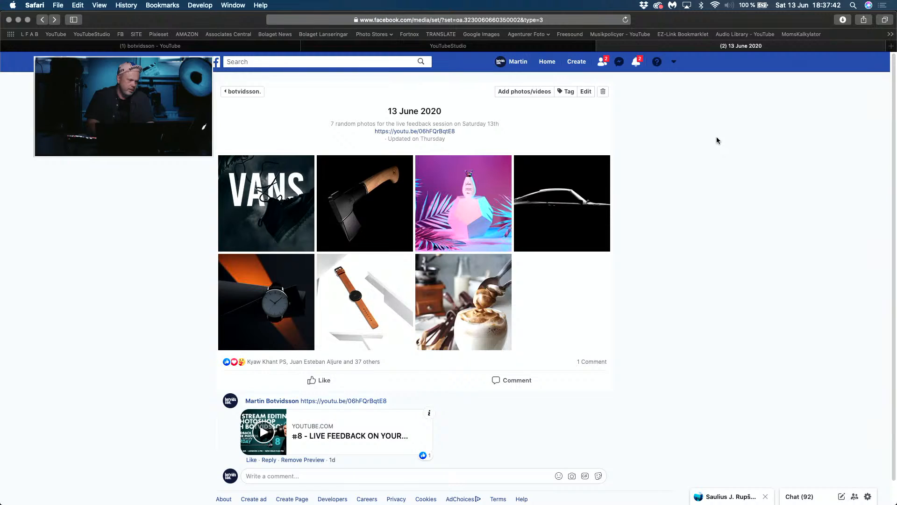
{"action": "left_click", "coordinate": [674, 64]}
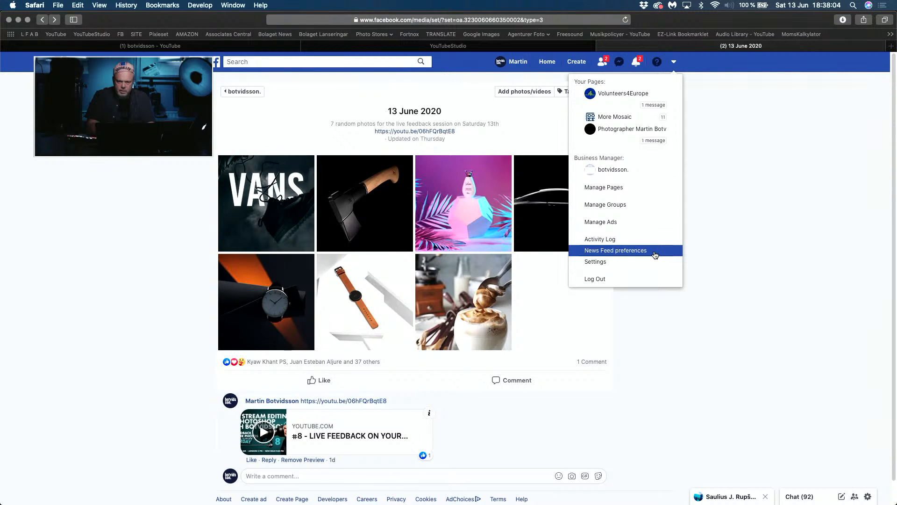
{"action": "left_click", "coordinate": [700, 248]}
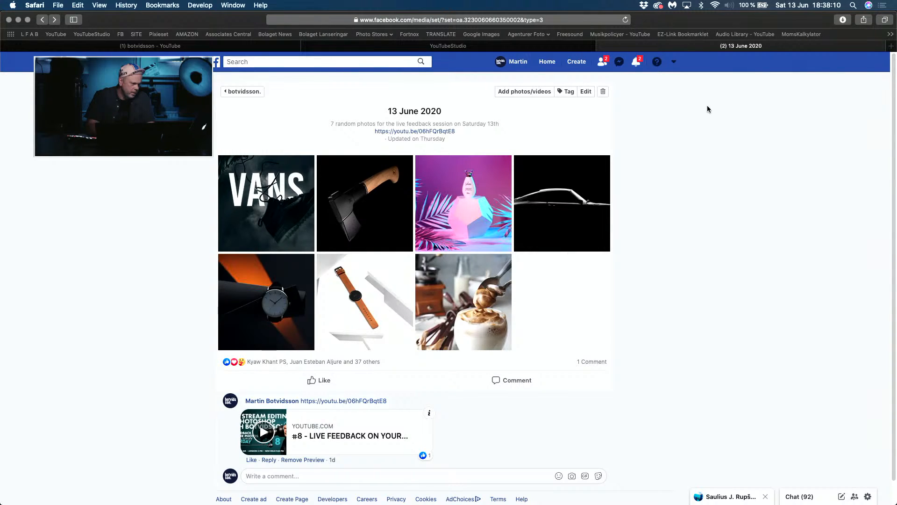
{"action": "left_click", "coordinate": [673, 62]}
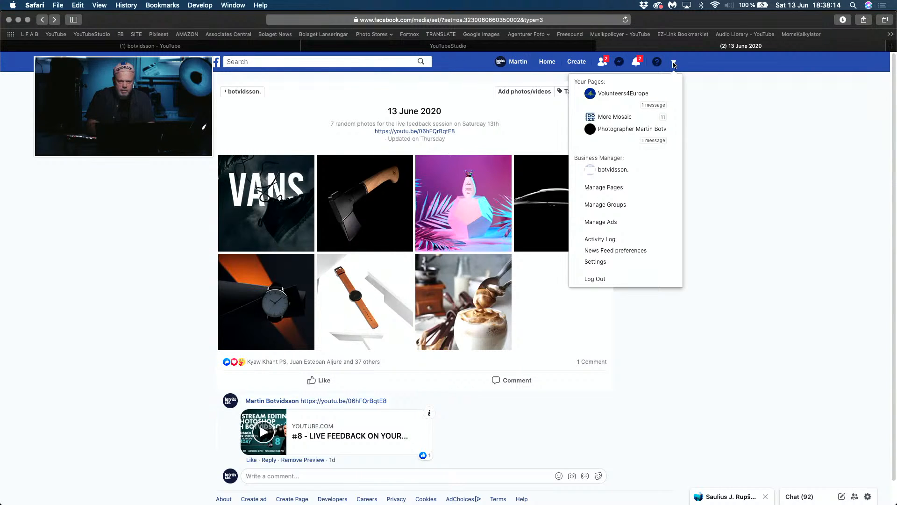
{"action": "left_click", "coordinate": [715, 115]}
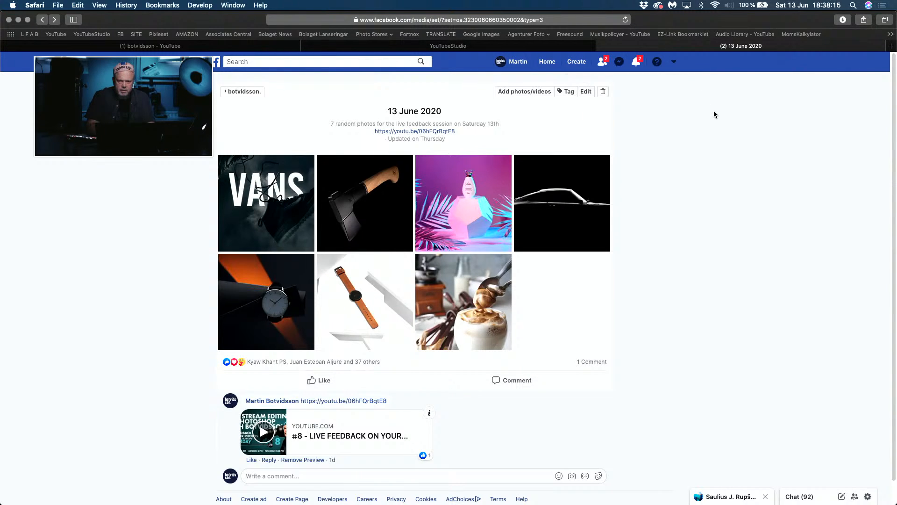
Step: Go to the Facebook home feed and check the account menu there, closing it without choosing an option
{"action": "left_click", "coordinate": [548, 62]}
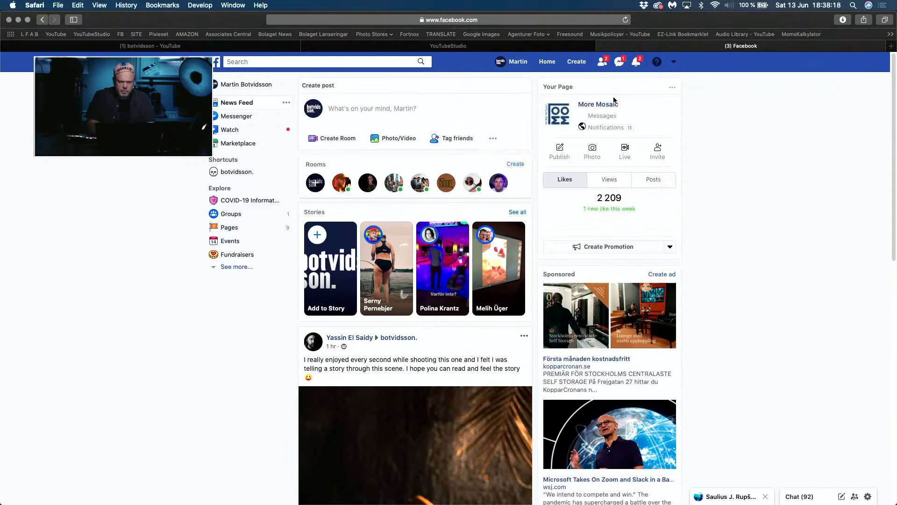
{"action": "left_click", "coordinate": [674, 62]}
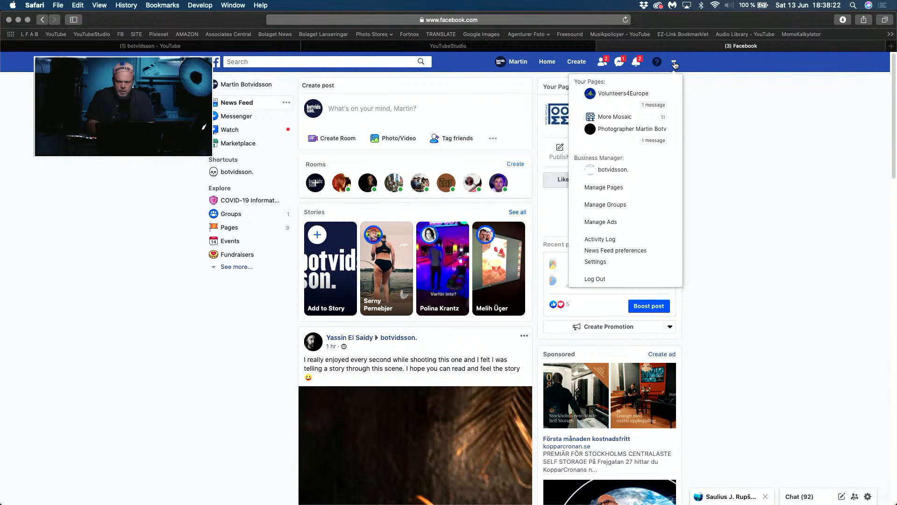
{"action": "left_click", "coordinate": [712, 167]}
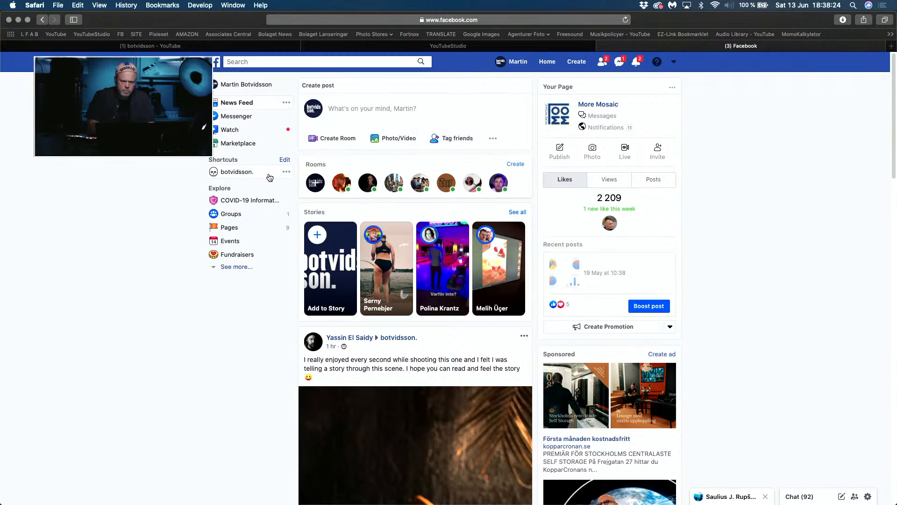
Step: Return to the Facebook group's photo grid, and close the minimized chat conversation
{"action": "left_click", "coordinate": [242, 173]}
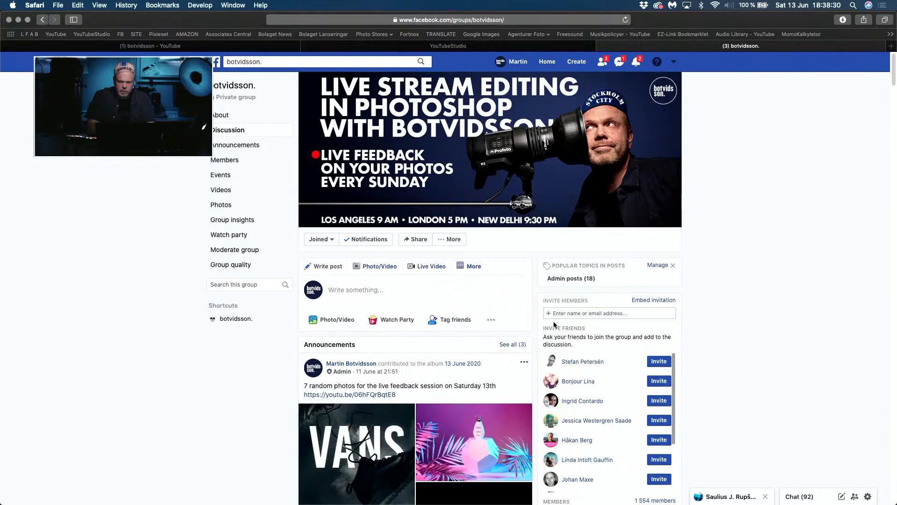
{"action": "left_click", "coordinate": [766, 498]}
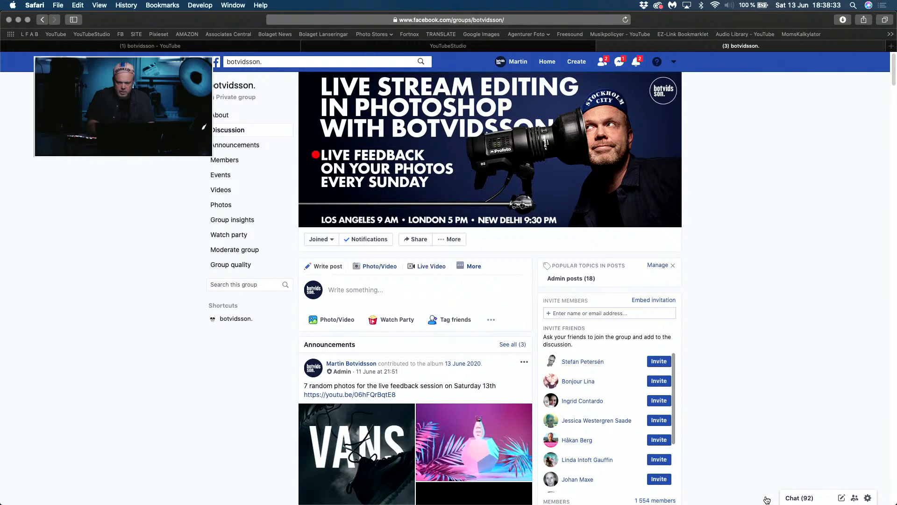
{"action": "left_click", "coordinate": [244, 319]}
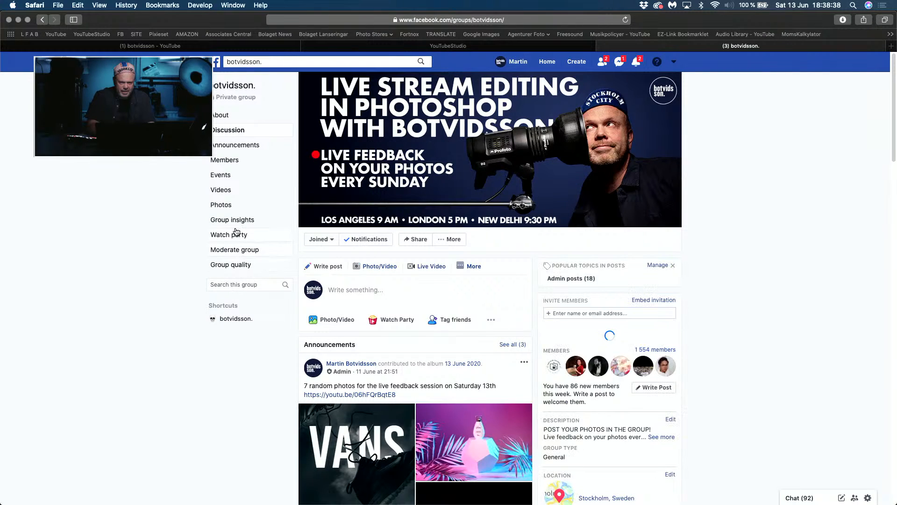
{"action": "left_click", "coordinate": [222, 206]}
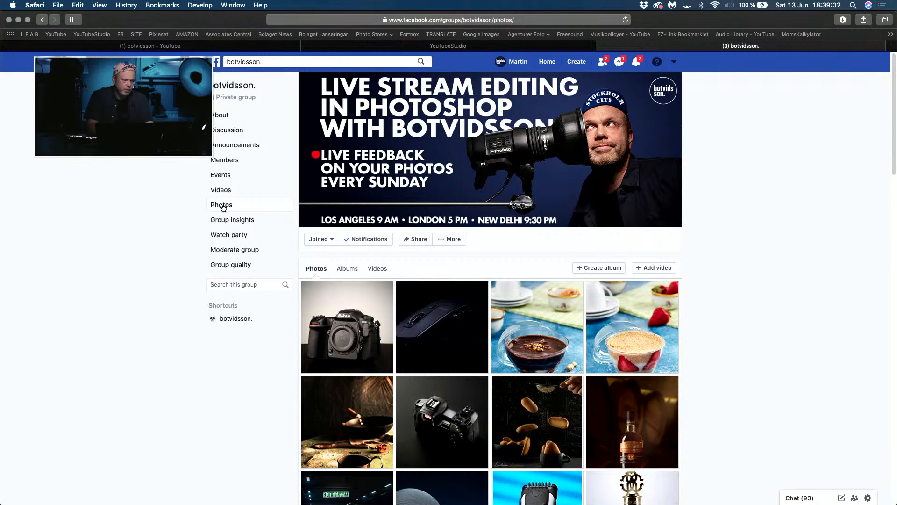
Step: In Photoshop, set Highlights to -24 on the rotated car layer with the Camera Raw Filter, and preview the image full screen
{"action": "key", "text": "super+Tab"}
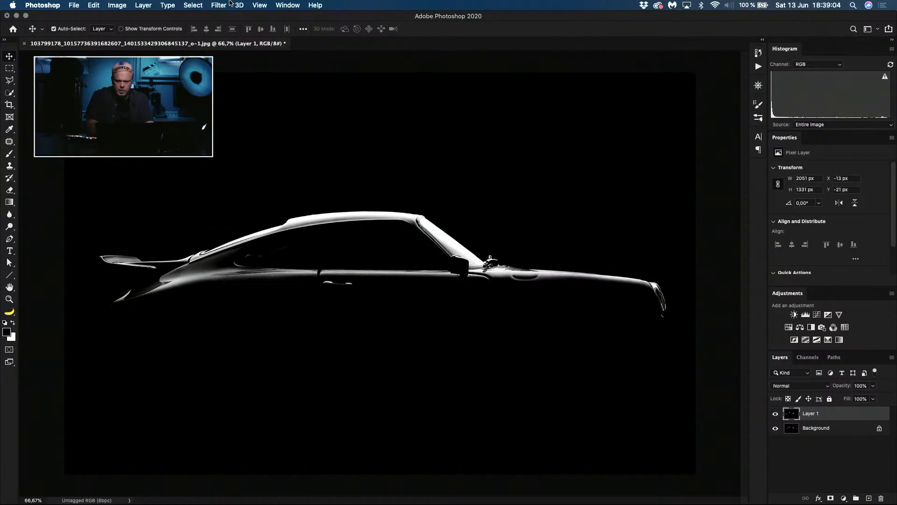
{"action": "left_click", "coordinate": [228, 5]}
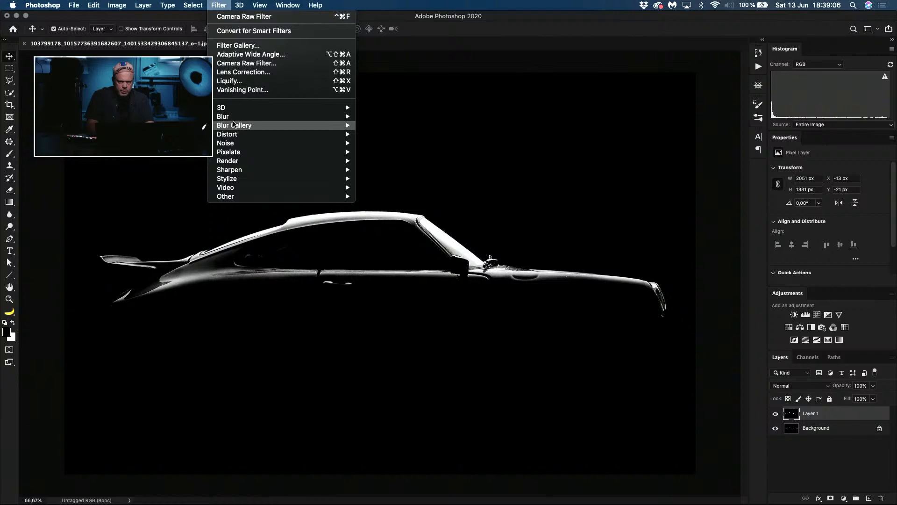
{"action": "left_click", "coordinate": [237, 64]}
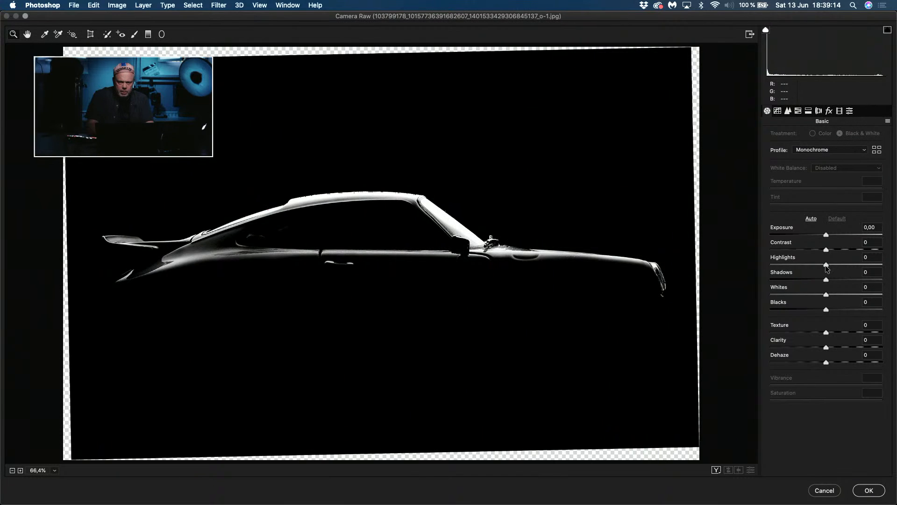
{"action": "mouse_move", "coordinate": [826, 267]}
{"action": "left_mouse_down"}
{"action": "mouse_move", "coordinate": [798, 267]}
{"action": "mouse_move", "coordinate": [823, 267]}
{"action": "mouse_move", "coordinate": [812, 268]}
{"action": "left_mouse_up"}
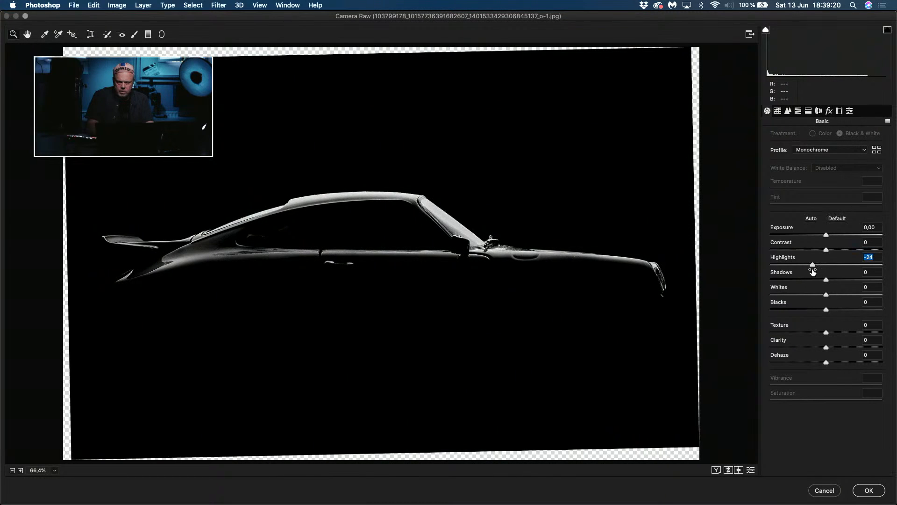
{"action": "left_click", "coordinate": [868, 490]}
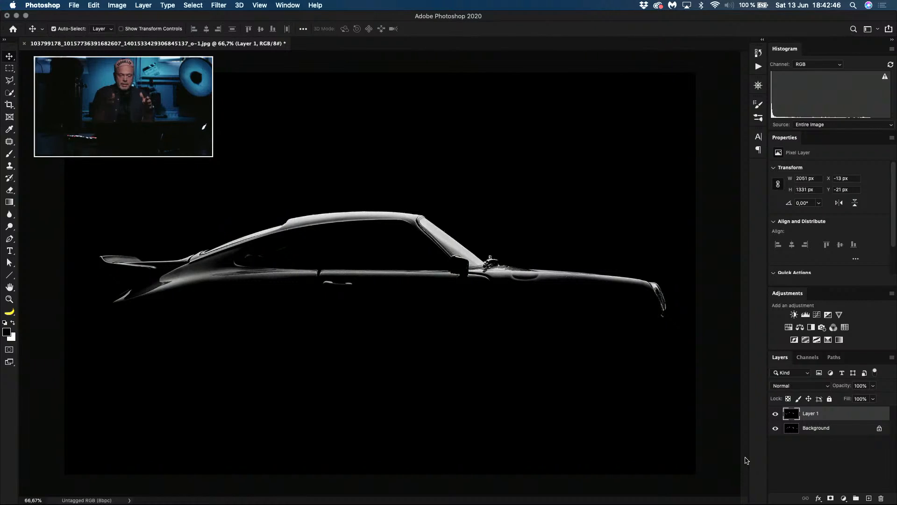
{"action": "key", "text": "f"}
{"action": "key", "text": "f"}
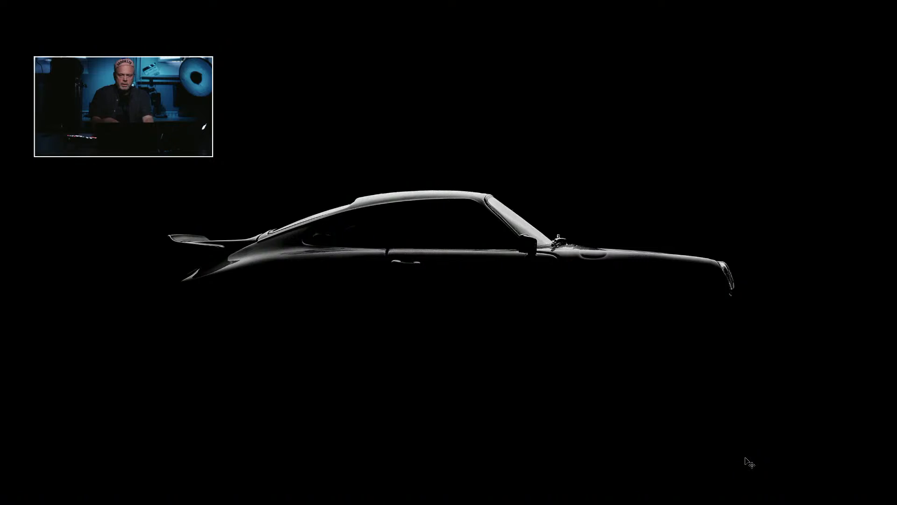
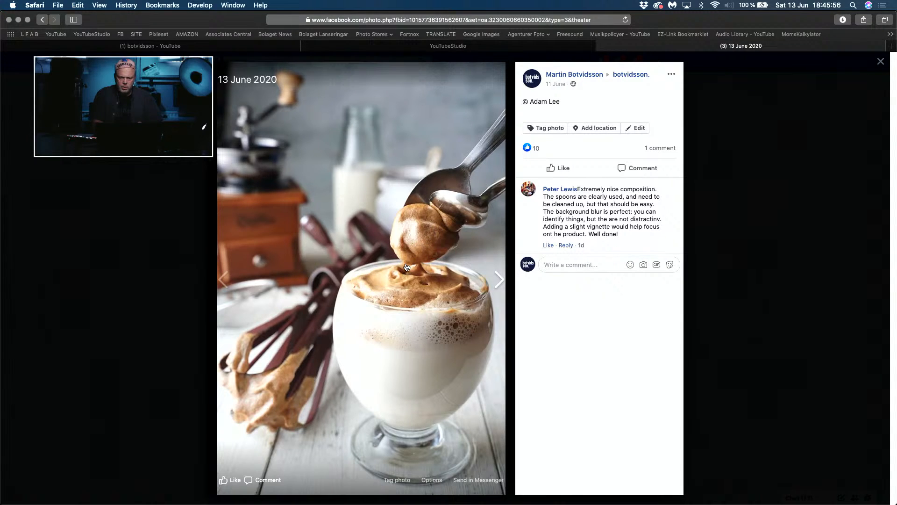
Step: Bring the whipped-coffee photo from Facebook into Photoshop as a new document and view it at 100%
{"action": "left_click_drag", "start_coordinate": [408, 263], "coordinate": [397, 495]}
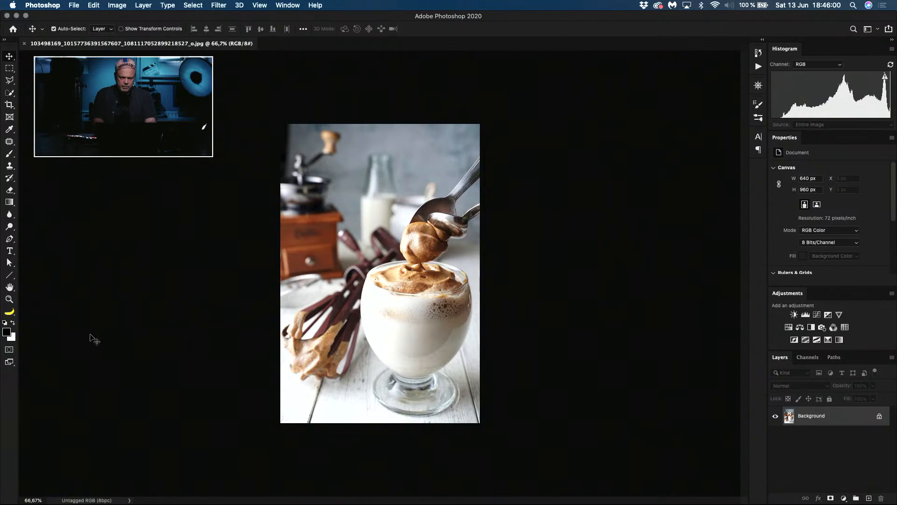
{"action": "key", "text": "super+1"}
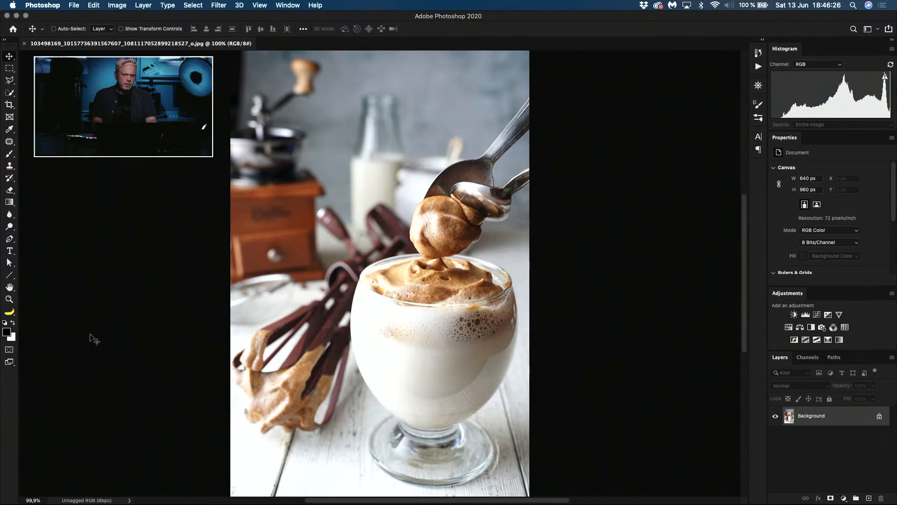
Step: Switch to Safari, open the "How to Fake the Sun with Flash - Photo Tutorial" video from the botvidsson YouTube channel, and pause playback
{"action": "key", "text": "super+Tab"}
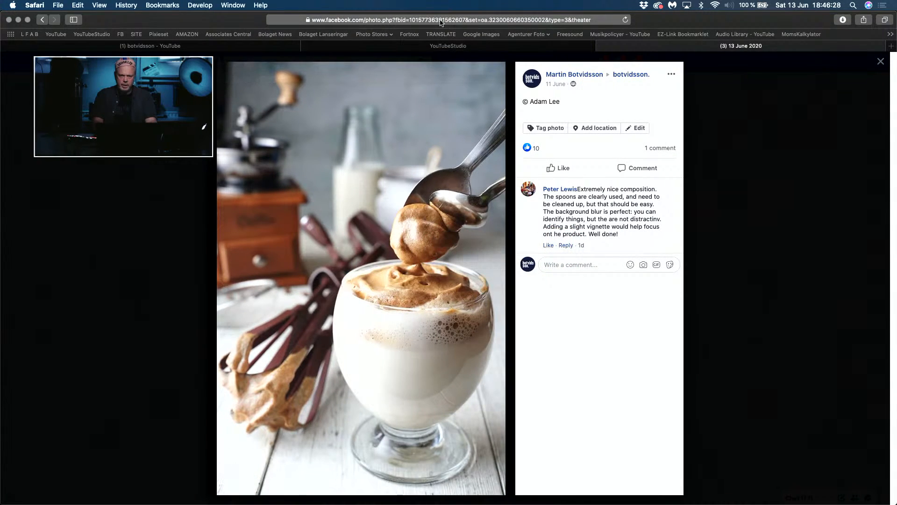
{"action": "left_click", "coordinate": [195, 47]}
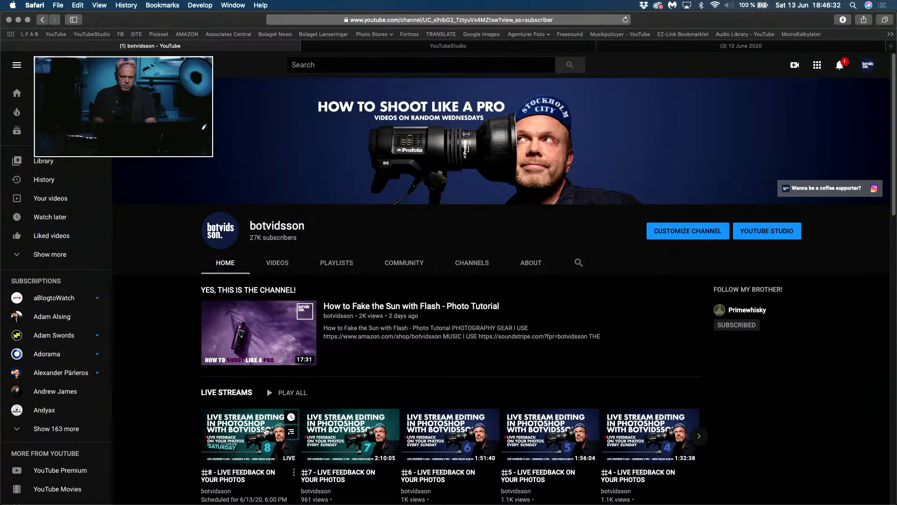
{"action": "left_click", "coordinate": [363, 307]}
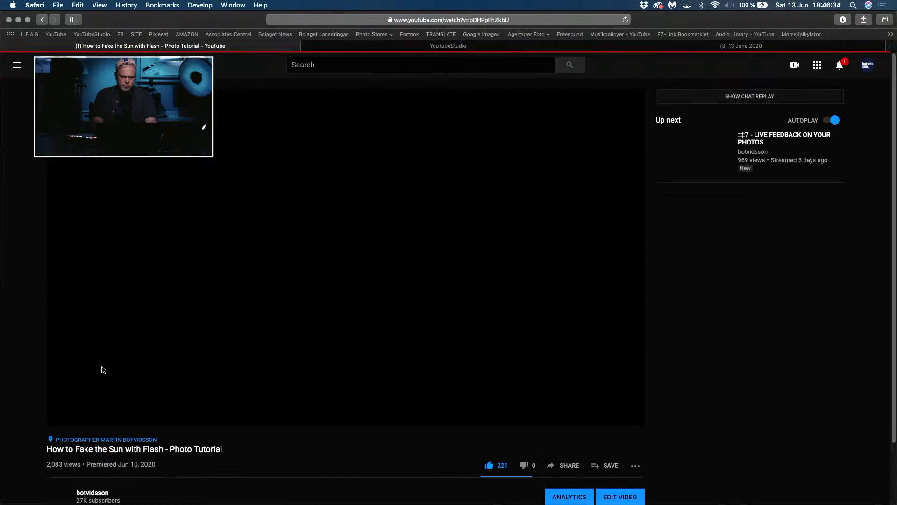
{"action": "left_click", "coordinate": [62, 416]}
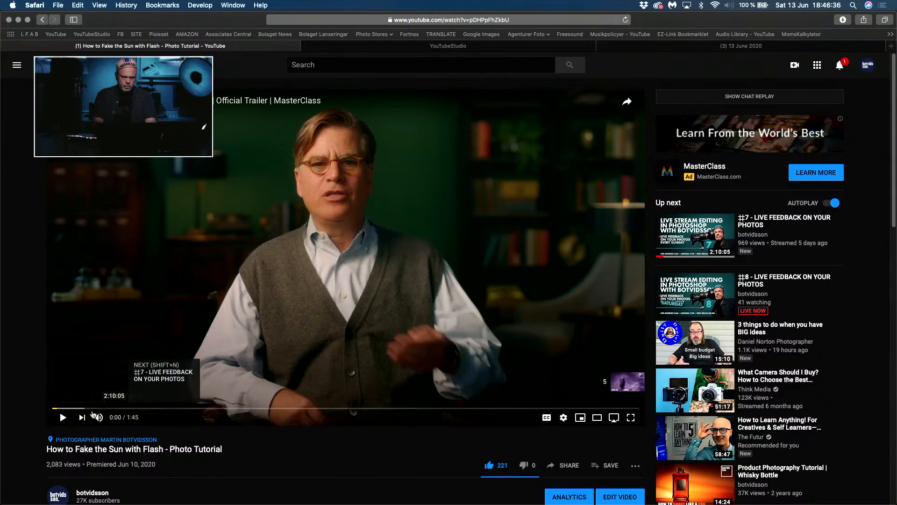
Step: Expand the video's description, open its Amazon shop link under photography gear, and look through the gear list
{"action": "scroll", "coordinate": [213, 422], "scroll_direction": "down", "scroll_amount": 5}
{"action": "scroll", "coordinate": [213, 422], "scroll_direction": "down", "scroll_amount": 2}
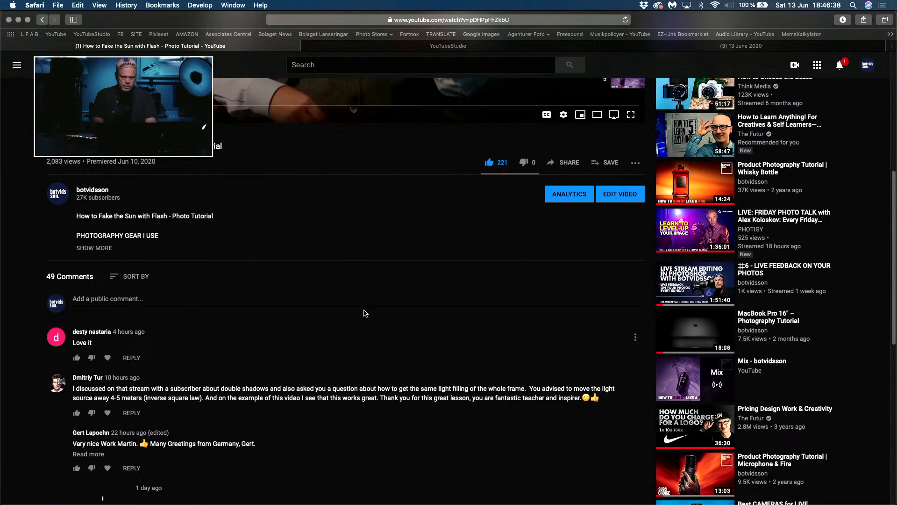
{"action": "left_click", "coordinate": [104, 248]}
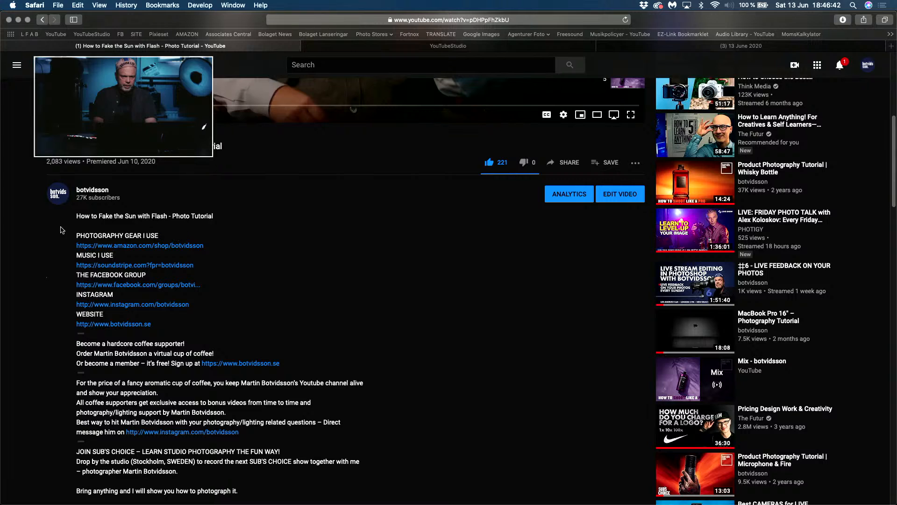
{"action": "scroll", "coordinate": [58, 271], "scroll_direction": "up", "scroll_amount": 5}
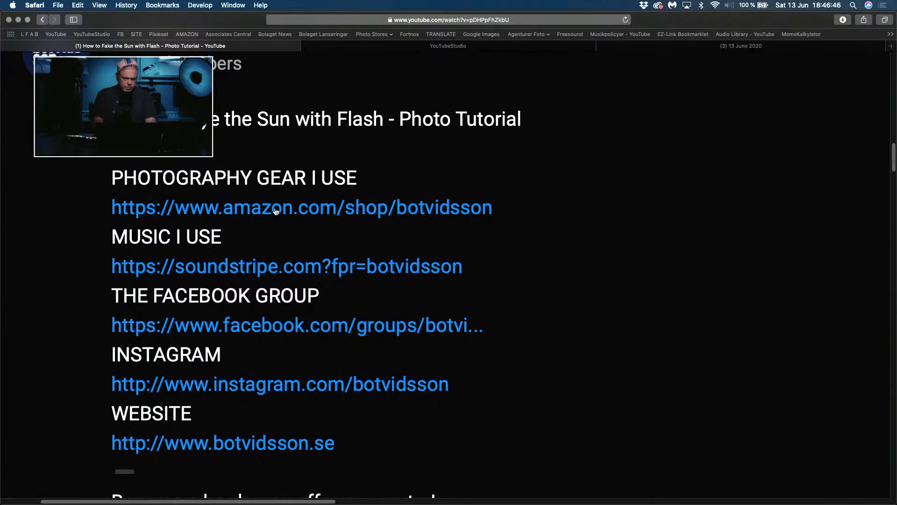
{"action": "left_click", "coordinate": [368, 207]}
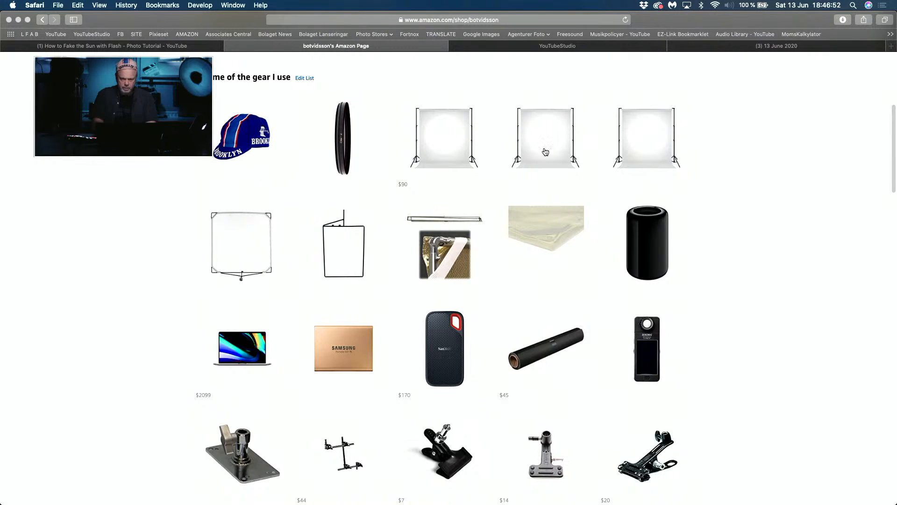
{"action": "scroll", "coordinate": [642, 226], "scroll_direction": "down", "scroll_amount": 7}
{"action": "scroll", "coordinate": [641, 225], "scroll_direction": "down", "scroll_amount": 5}
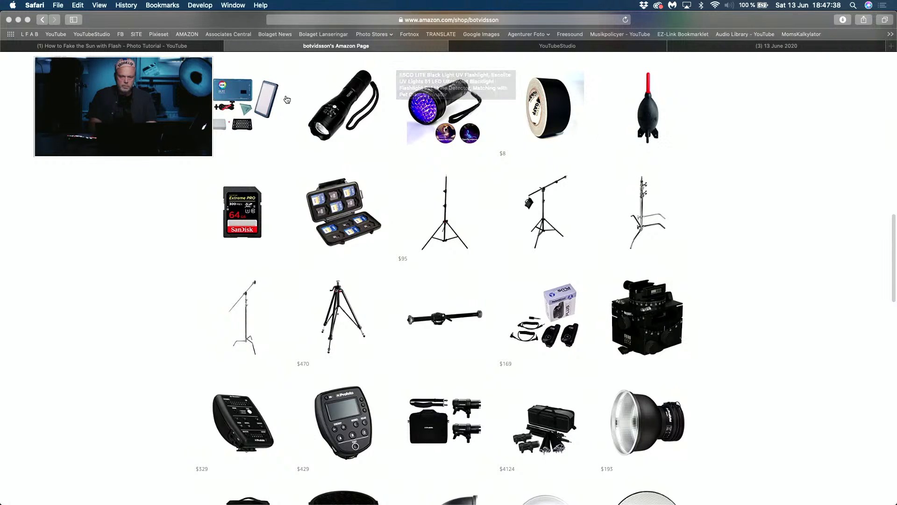
Step: Return to Photoshop and examine the coffee photo's upper area and background at 100%
{"action": "key", "text": "super+Tab"}
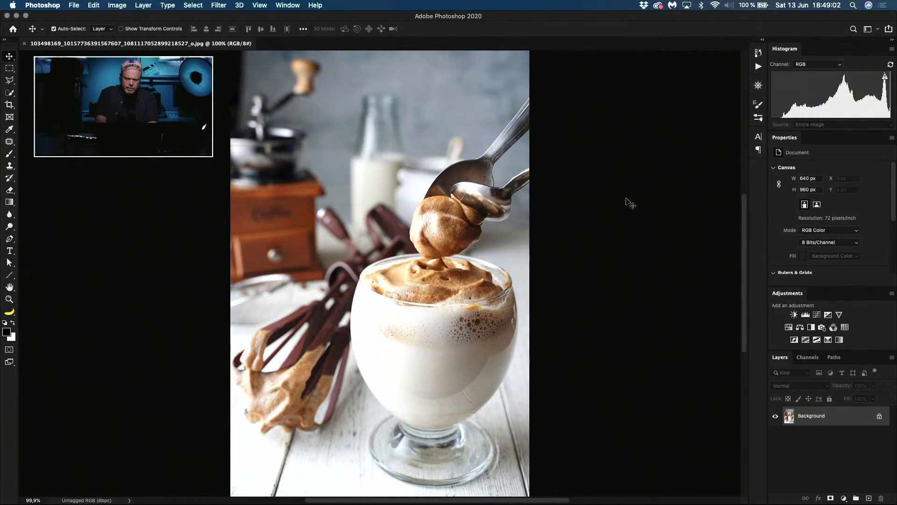
{"action": "left_click_drag", "start_coordinate": [331, 164], "coordinate": [387, 256]}
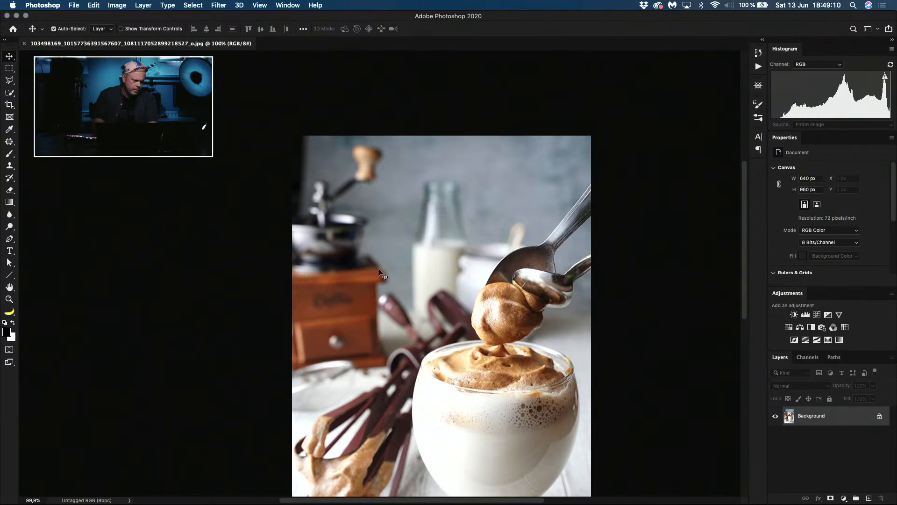
{"action": "key", "text": "super"}
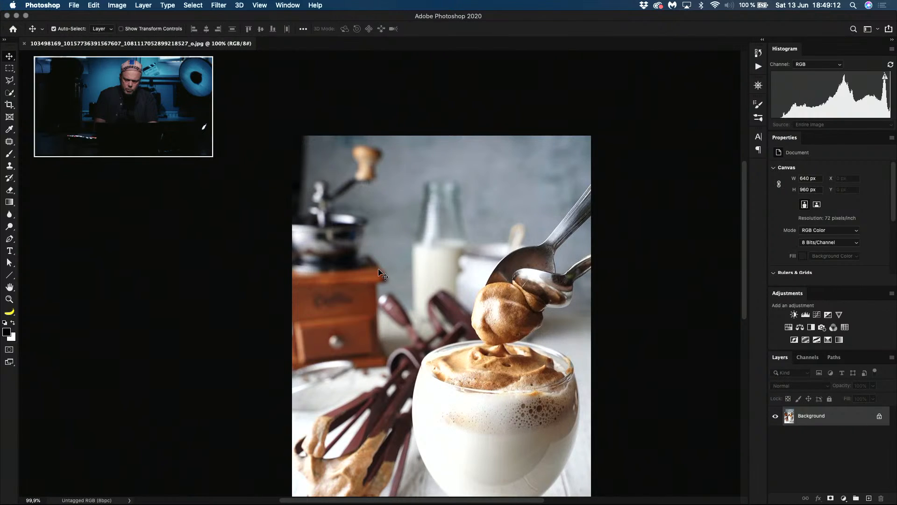
{"action": "scroll", "coordinate": [382, 273], "scroll_direction": "down", "scroll_amount": 4}
{"action": "scroll", "coordinate": [382, 274], "scroll_direction": "right", "scroll_amount": 3}
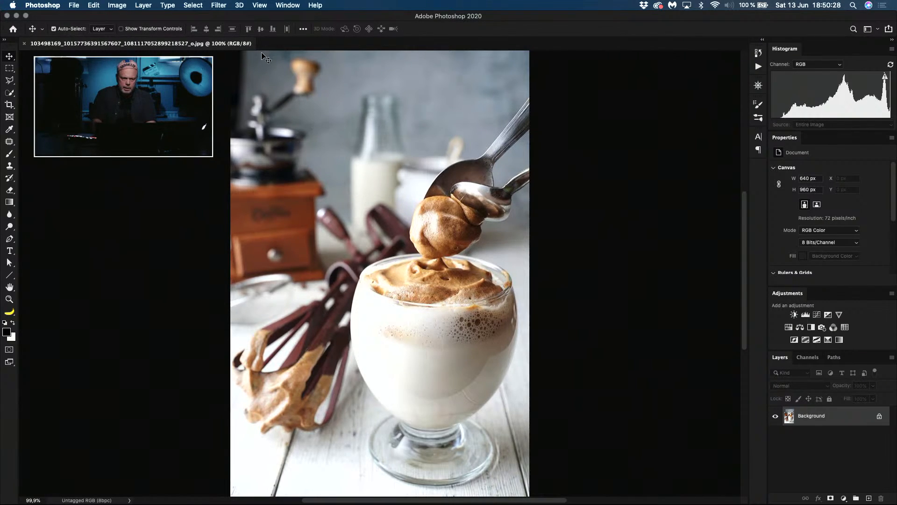
Step: Duplicate the coffee photo's background layer and set Highlights to -42 on the copy in the Camera Raw Filter
{"action": "key", "text": "super+j"}
{"action": "left_click", "coordinate": [222, 5]}
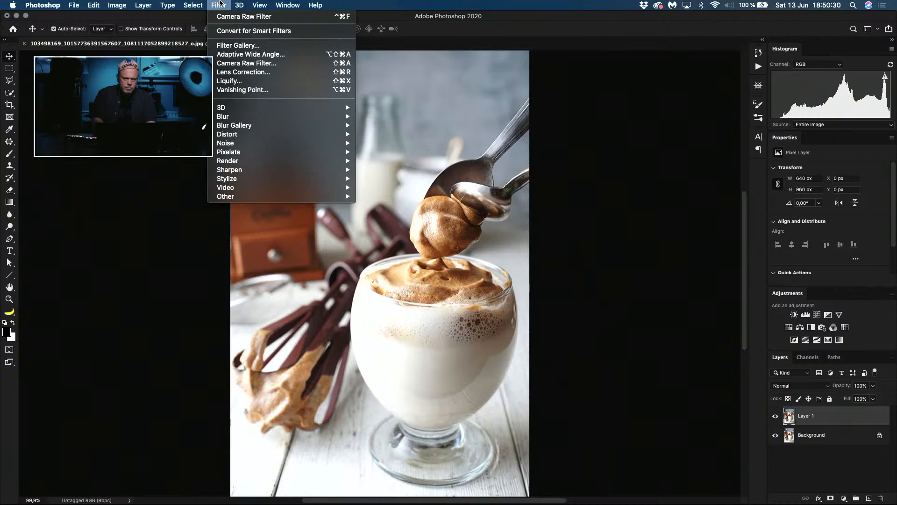
{"action": "left_click", "coordinate": [229, 65]}
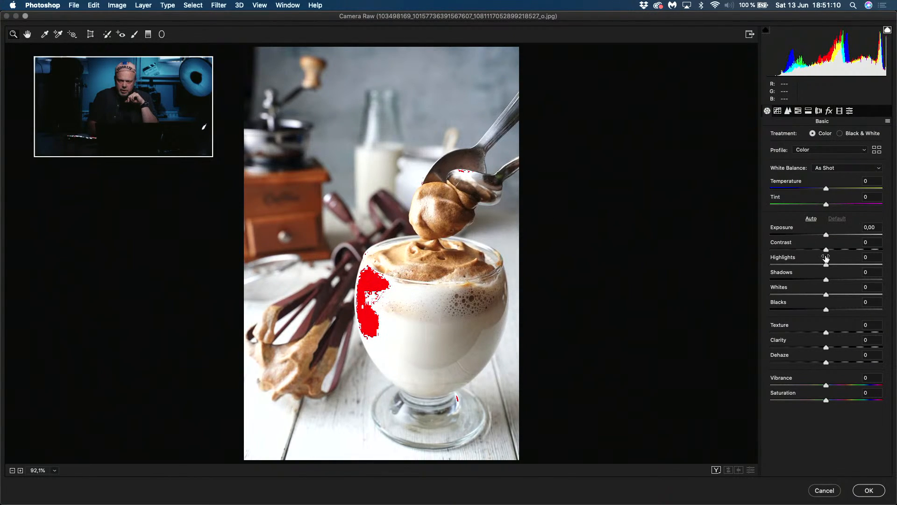
{"action": "left_click_drag", "start_coordinate": [826, 265], "coordinate": [803, 262]}
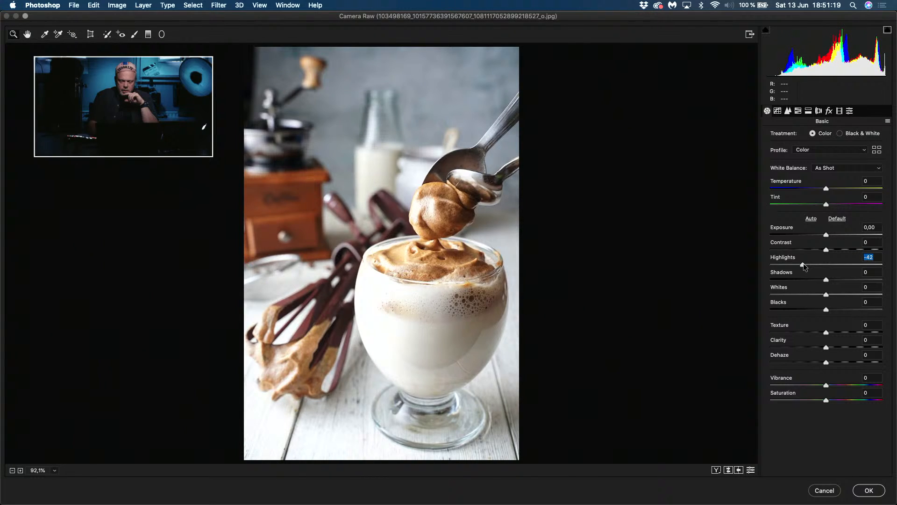
Step: Add a Camera Raw post-crop vignette with Amount -38, Midpoint 0, Roundness +58 and Feather 100, and apply the filter
{"action": "left_click", "coordinate": [829, 111]}
{"action": "left_click_drag", "start_coordinate": [814, 235], "coordinate": [883, 283]}
{"action": "left_click", "coordinate": [779, 251]}
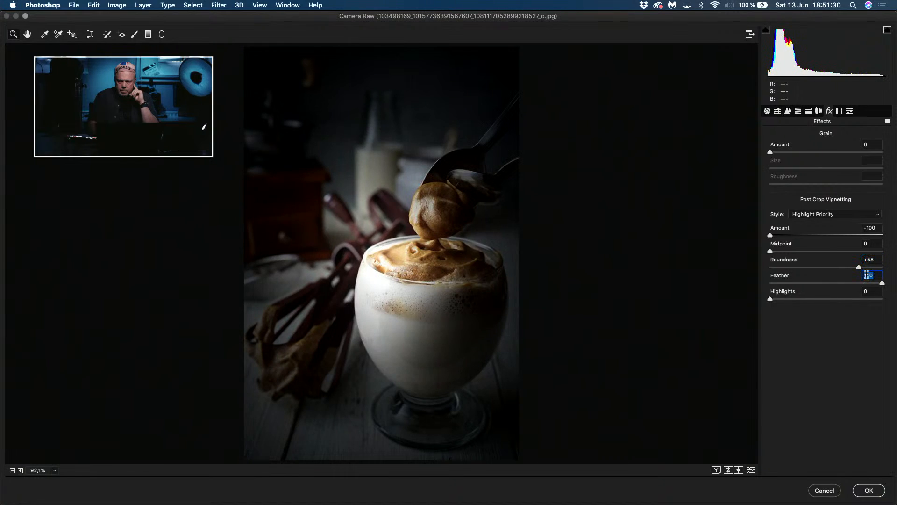
{"action": "left_click_drag", "start_coordinate": [770, 233], "coordinate": [805, 233]}
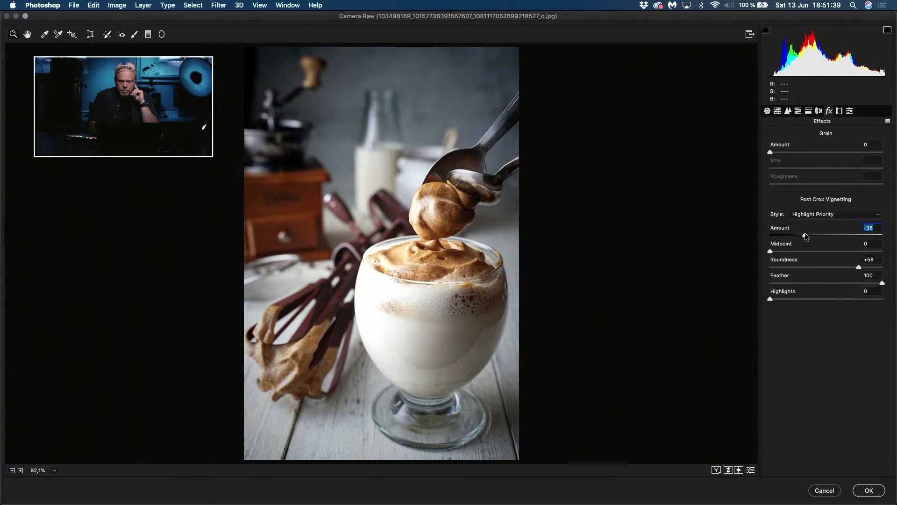
{"action": "left_click", "coordinate": [868, 490]}
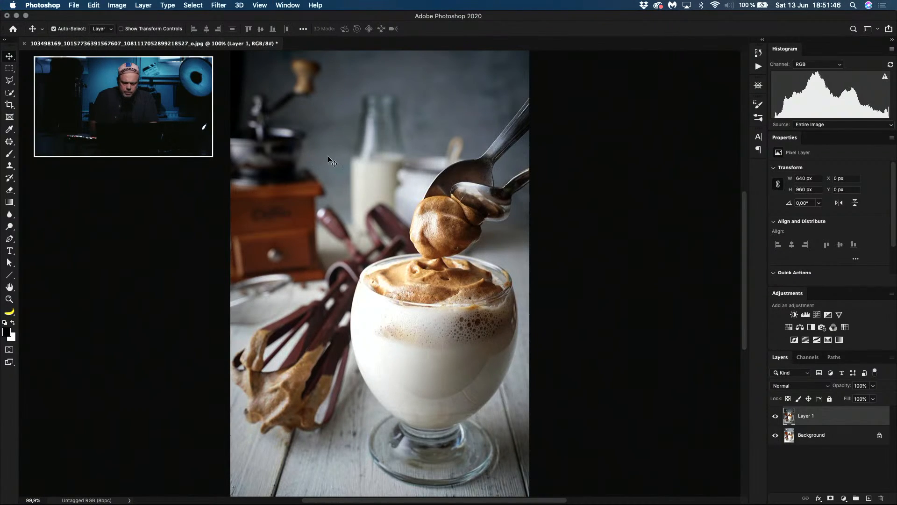
Step: Fill the dark strip in the photo's upper-left corner, about 34 by 170 px, using Content-Aware Fill, and clear the selection
{"action": "left_click_drag", "start_coordinate": [335, 193], "coordinate": [413, 285]}
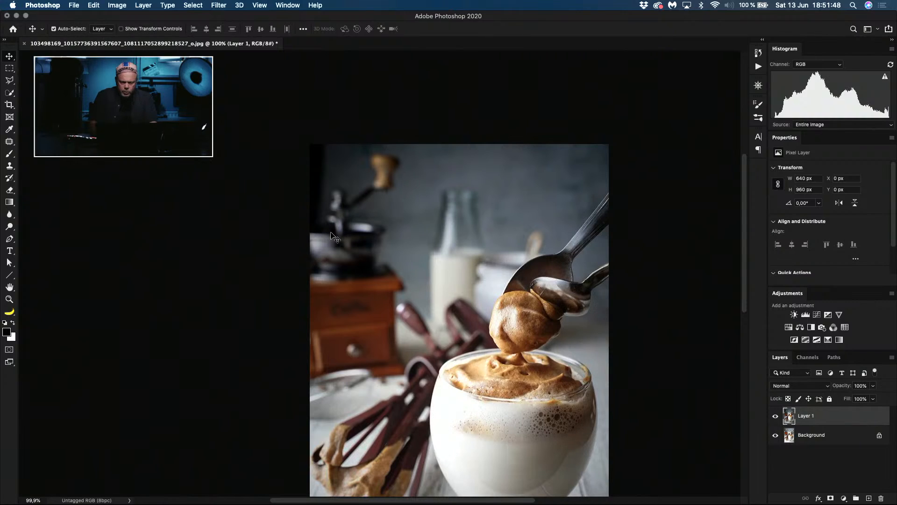
{"action": "key", "text": "m"}
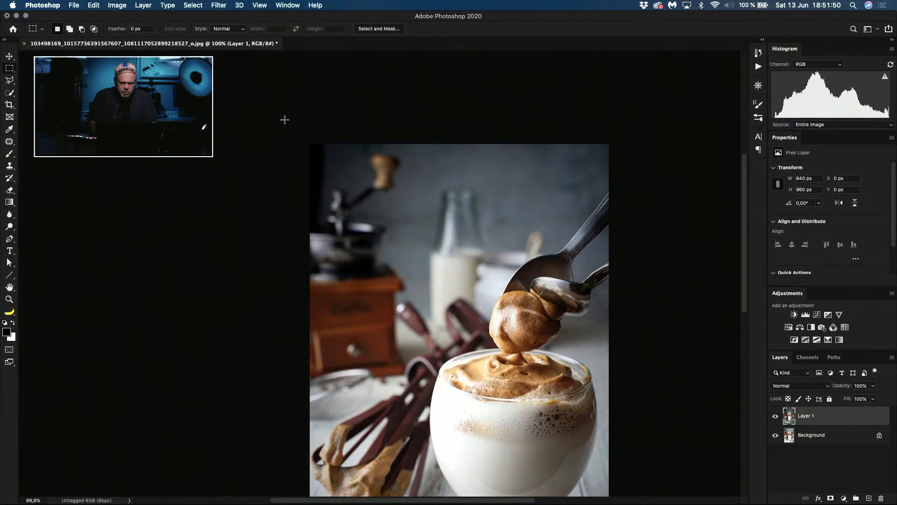
{"action": "left_click_drag", "start_coordinate": [310, 144], "coordinate": [325, 223]}
{"action": "key", "text": "shift+BackSpace"}
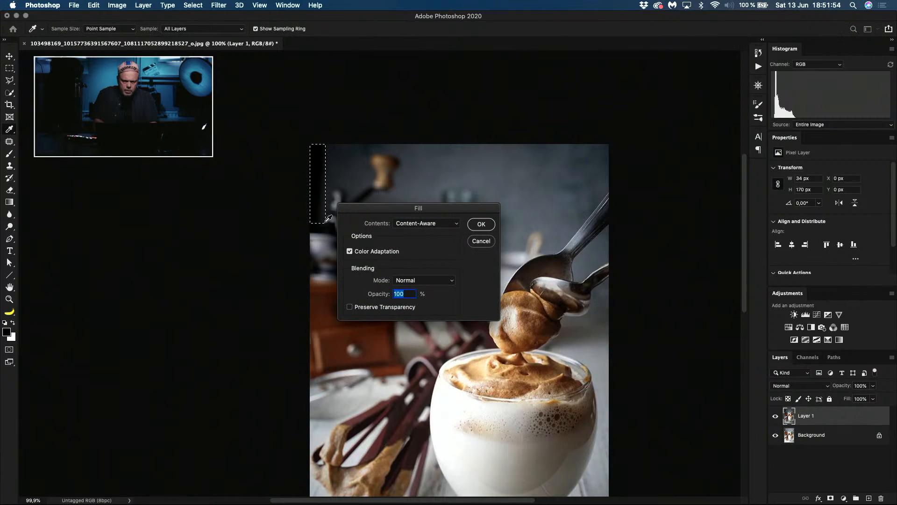
{"action": "key", "text": "Return"}
{"action": "key", "text": "ctrl+d"}
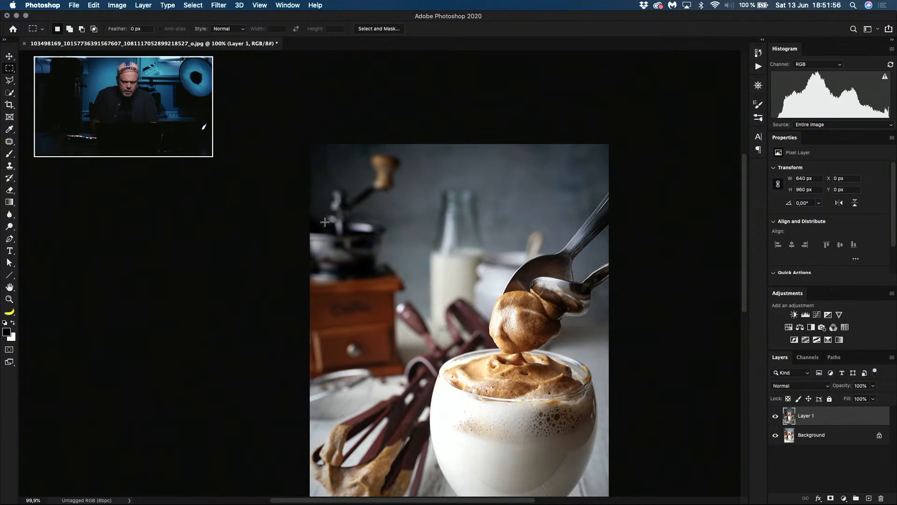
Step: Try a layer mask on Layer 1 and undo it, choose the Spot Healing Brush, and launch KeyCastr
{"action": "left_click", "coordinate": [831, 498]}
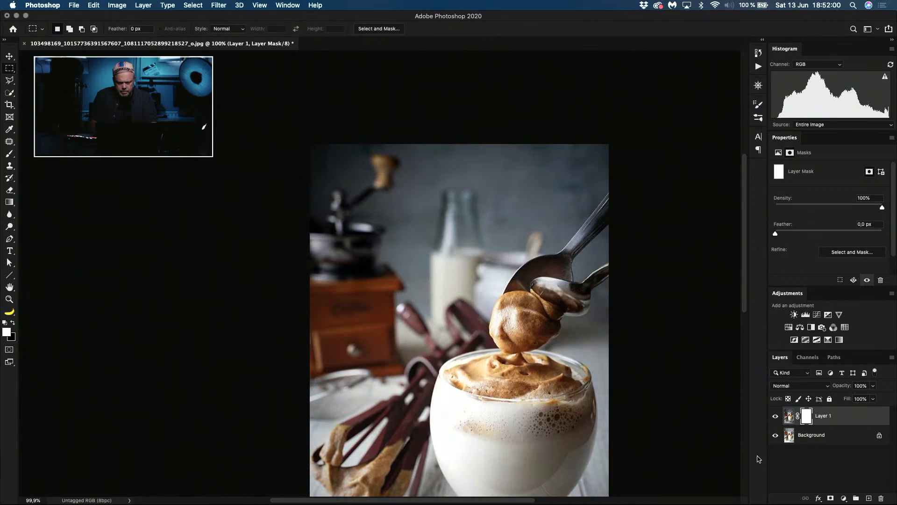
{"action": "key", "text": "ctrl+z"}
{"action": "key", "text": "j"}
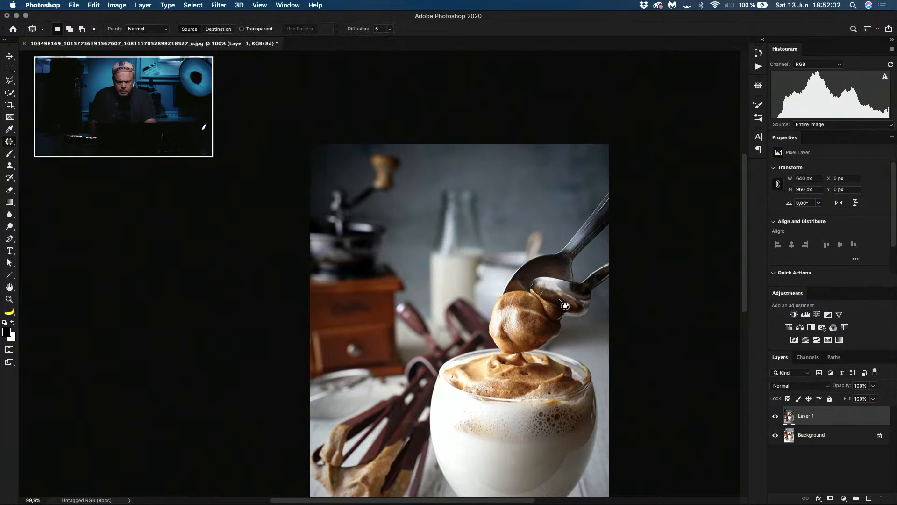
{"action": "key", "text": "shift+j"}
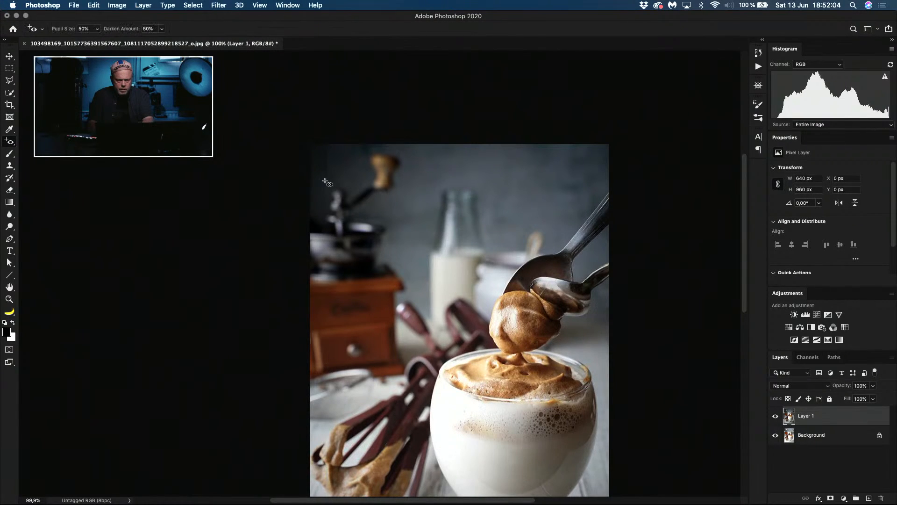
{"action": "key", "text": "shift+j"}
{"action": "mouse_move", "coordinate": [727, 490]}
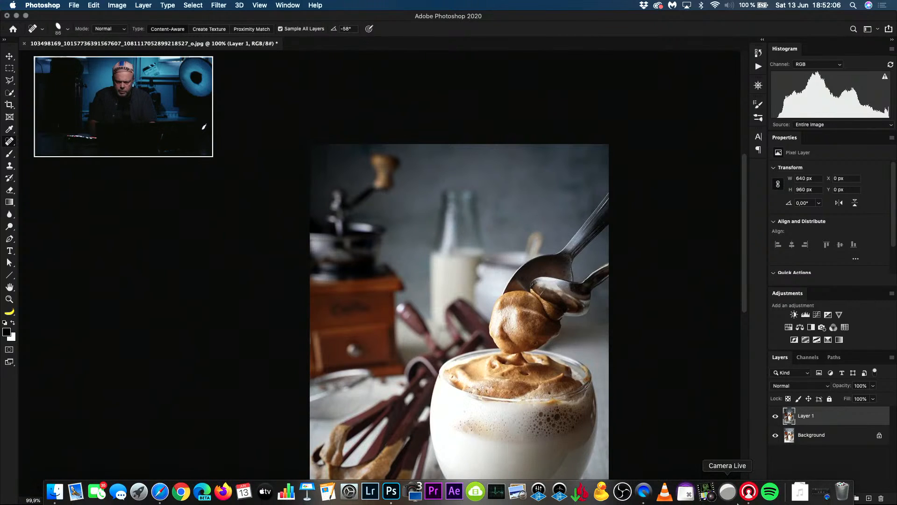
{"action": "left_click", "coordinate": [686, 492]}
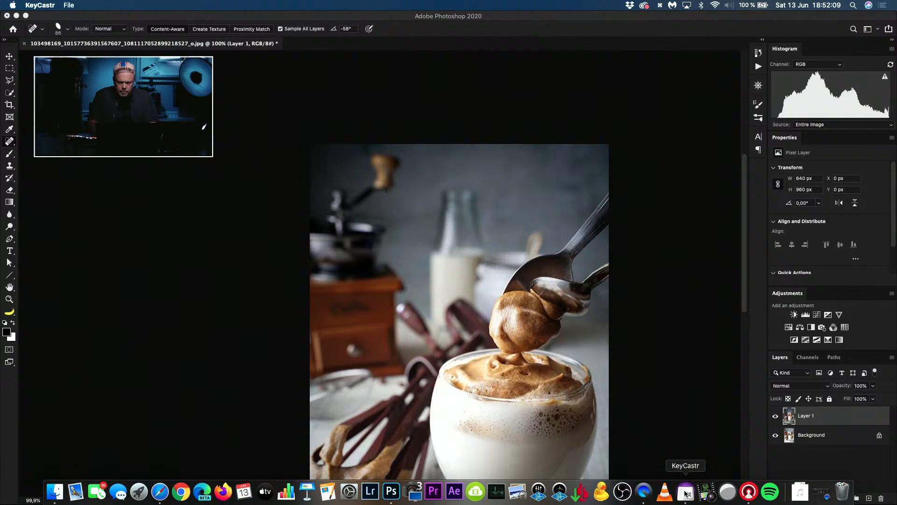
Step: Retouch the leftover traces in the photo's upper-left corner with the Spot Healing Brush, undoing and repainting the first stroke
{"action": "left_click", "coordinate": [319, 182]}
{"action": "left_click_drag", "start_coordinate": [324, 185], "coordinate": [322, 144]}
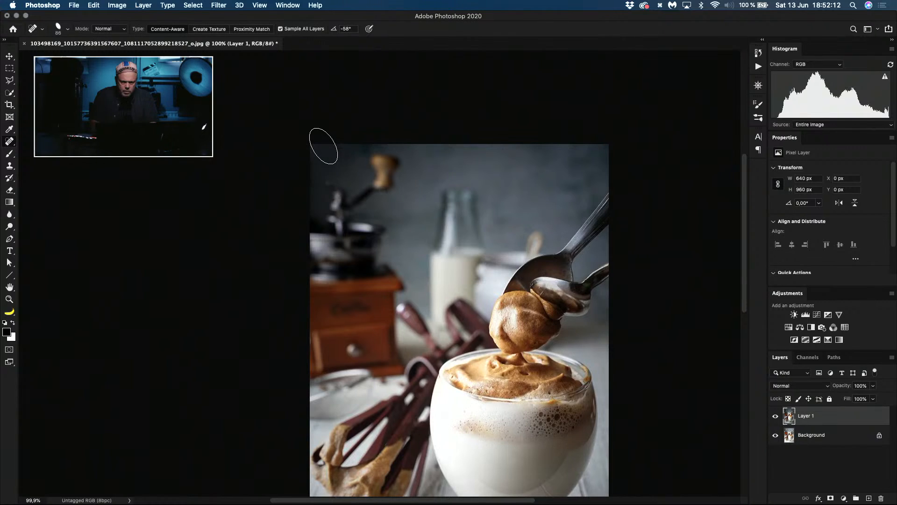
{"action": "key", "text": "super+z"}
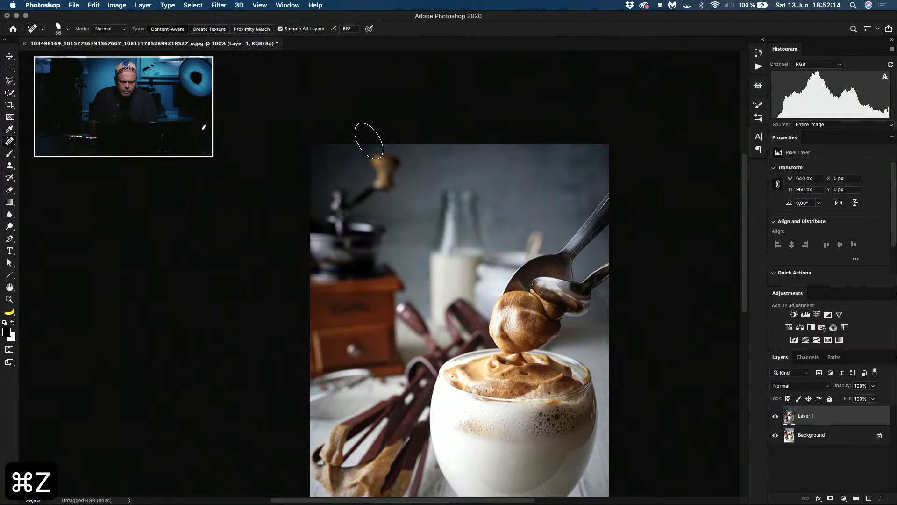
{"action": "left_click_drag", "start_coordinate": [326, 150], "coordinate": [326, 147]}
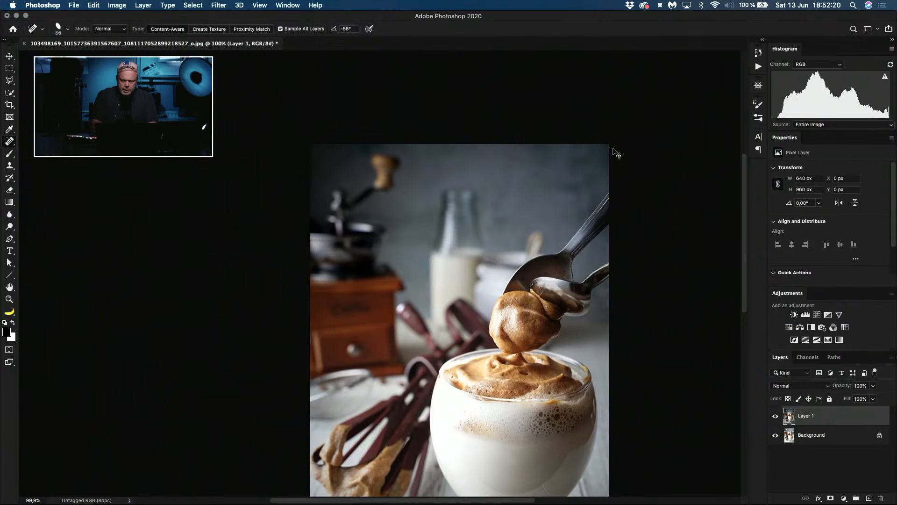
Step: Close the whipped-coffee photo without saving its changes
{"action": "key", "text": "super+0"}
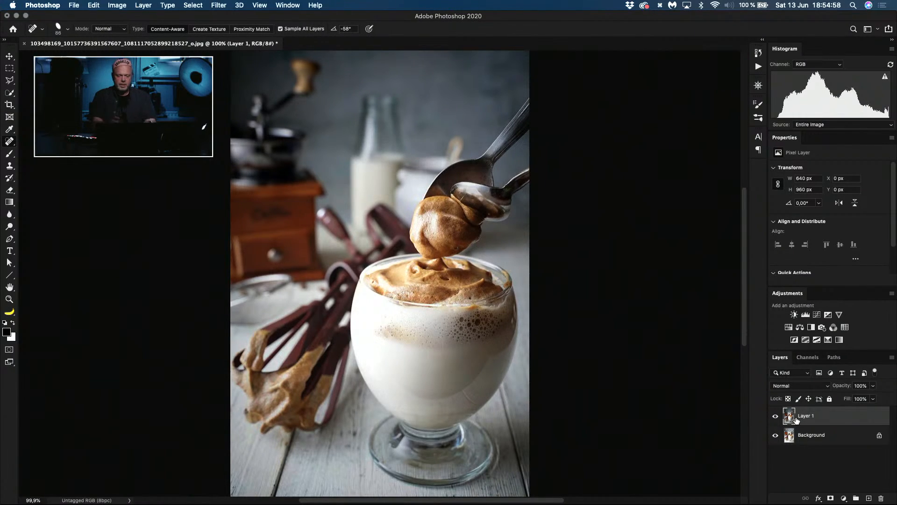
{"action": "key", "text": "super+w"}
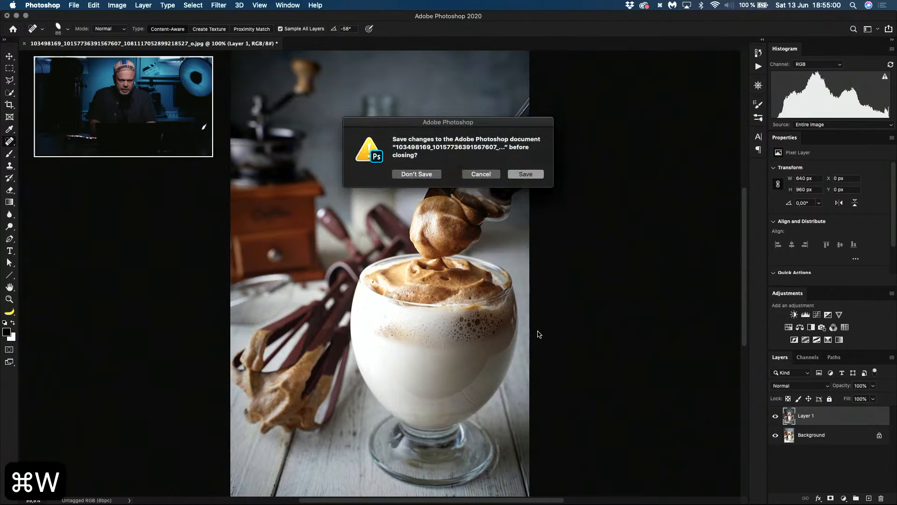
{"action": "left_click", "coordinate": [422, 175]}
Step: Switch to Safari, close the Amazon shop and YouTube tutorial tabs, and bring up the 13 June 2020 tab
{"action": "key", "text": "super+Tab"}
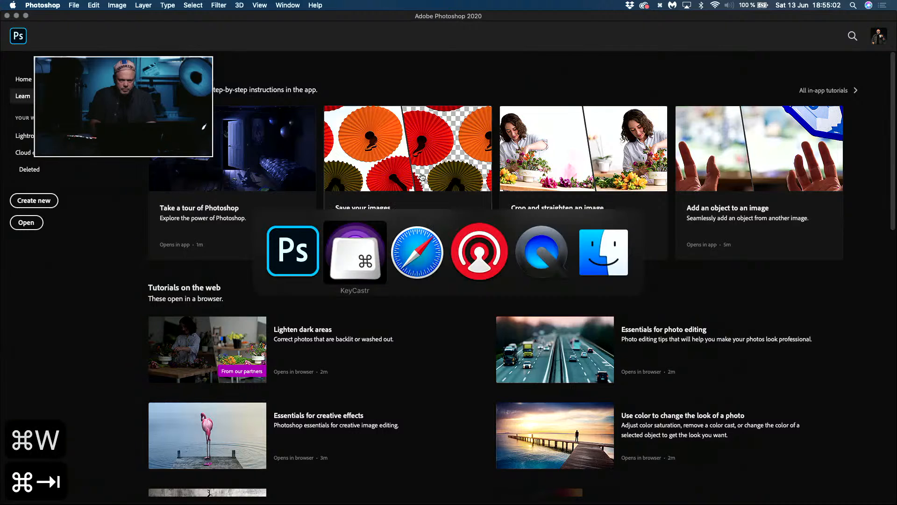
{"action": "key", "text": "super+Tab"}
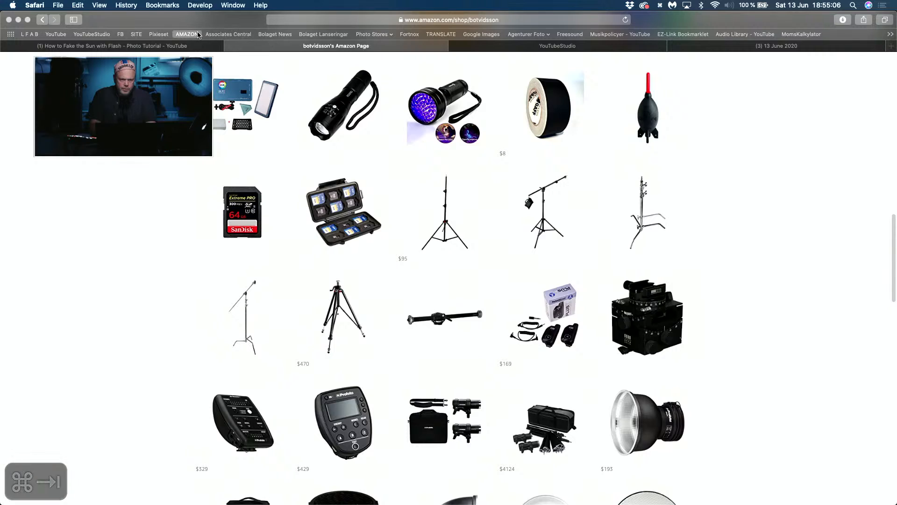
{"action": "key", "text": "super+w"}
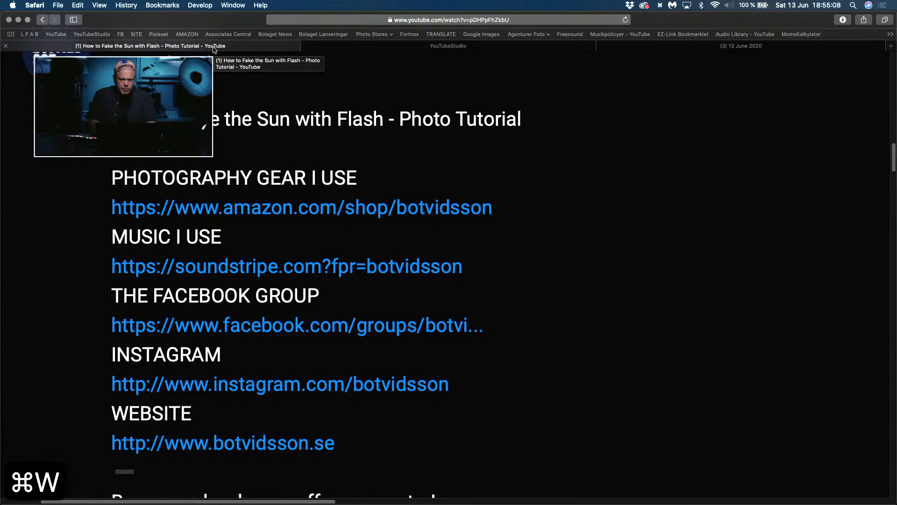
{"action": "key", "text": "super+w"}
{"action": "left_click", "coordinate": [514, 47]}
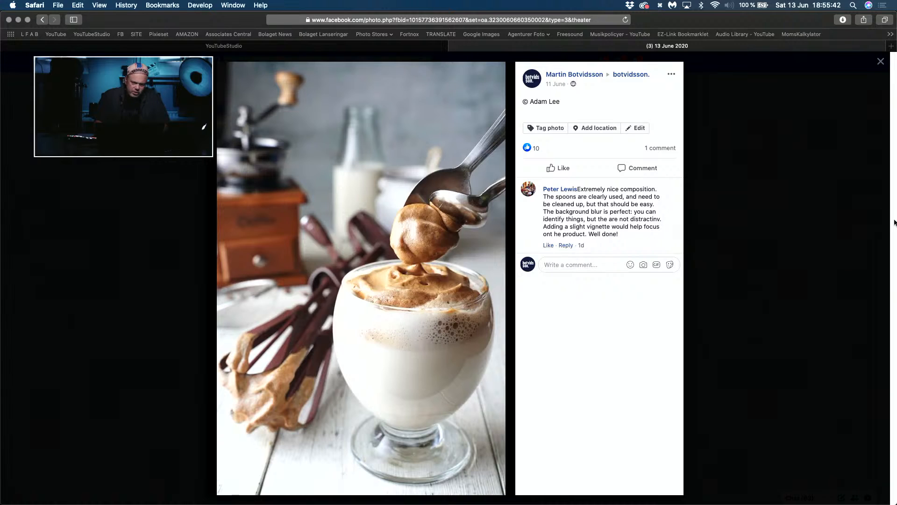
Step: Enlarge the brown-strap watch photo from the 13 June 2020 Facebook album and open it in Photoshop
{"action": "left_click", "coordinate": [815, 227]}
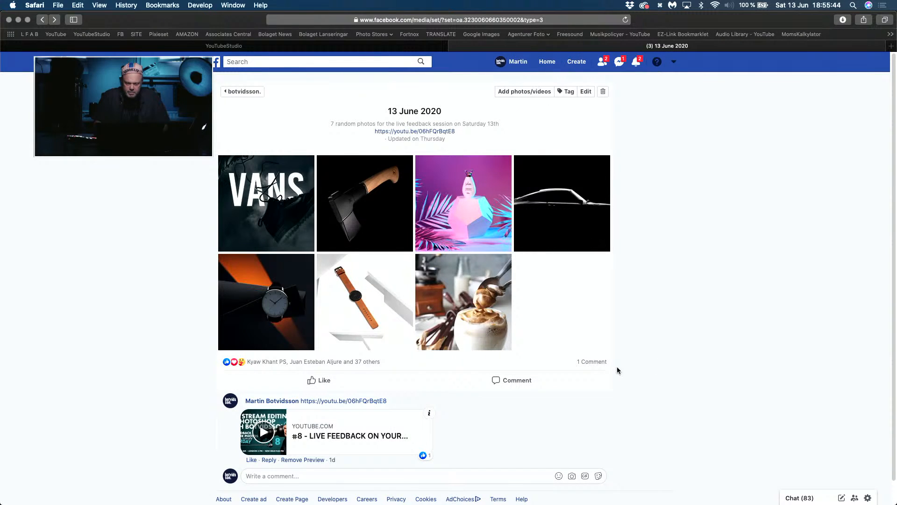
{"action": "left_click", "coordinate": [363, 300]}
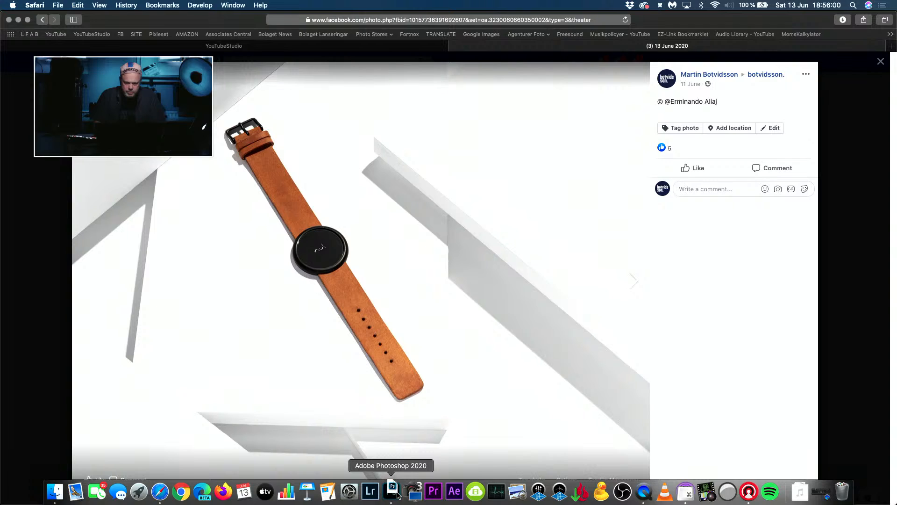
{"action": "left_click", "coordinate": [395, 493]}
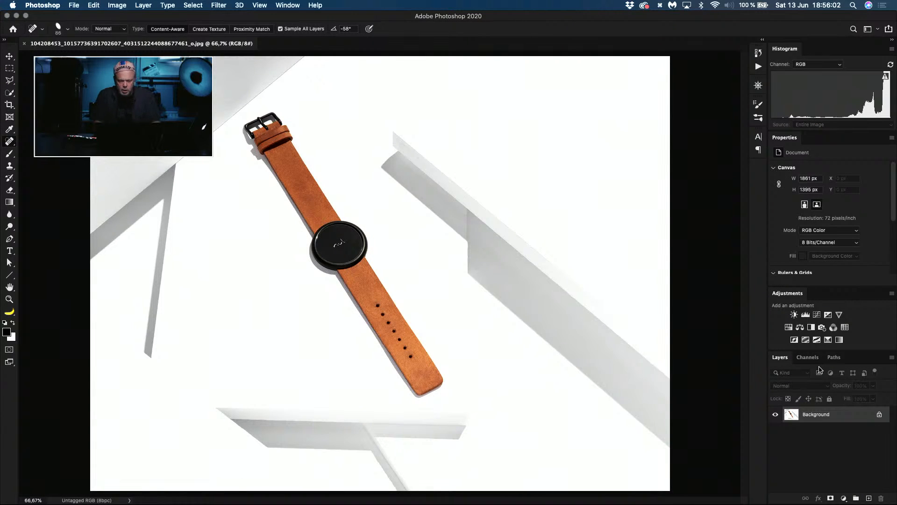
Step: Examine the watch photo in full-screen view, looking closely at the dial, the strap's end and their shadows
{"action": "key", "text": "f"}
{"action": "key", "text": "f"}
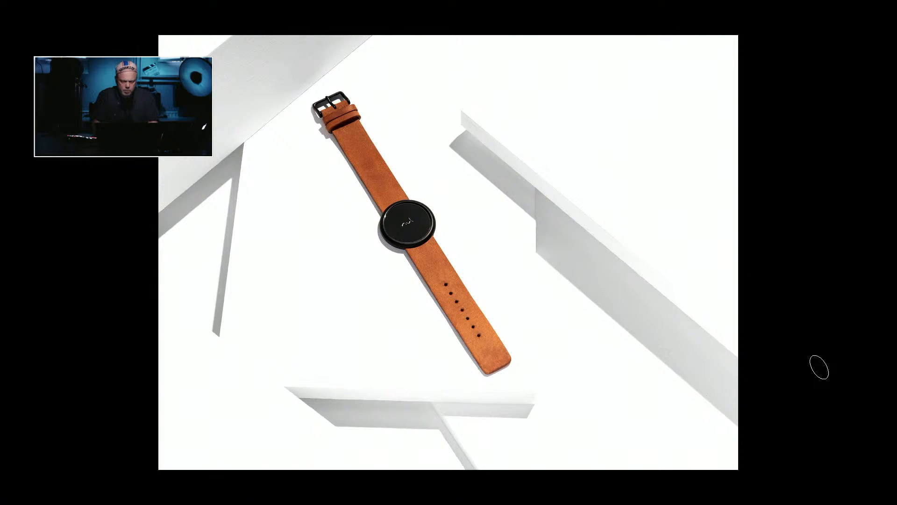
{"action": "key", "text": "super+plus"}
{"action": "key", "text": "super+plus"}
{"action": "key", "text": "super+plus"}
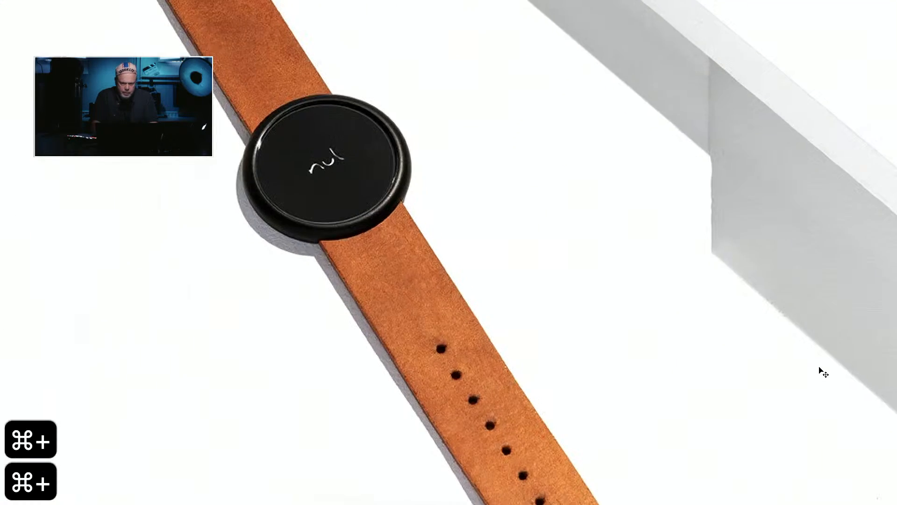
{"action": "key", "text": "space"}
{"action": "left_click_drag", "start_coordinate": [495, 396], "coordinate": [519, 13]}
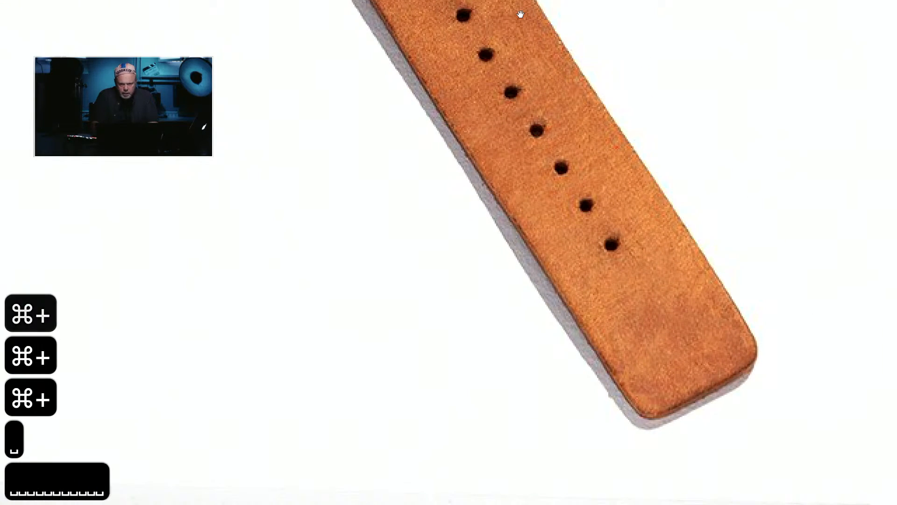
{"action": "key", "text": "super+minus"}
{"action": "key", "text": "super+minus"}
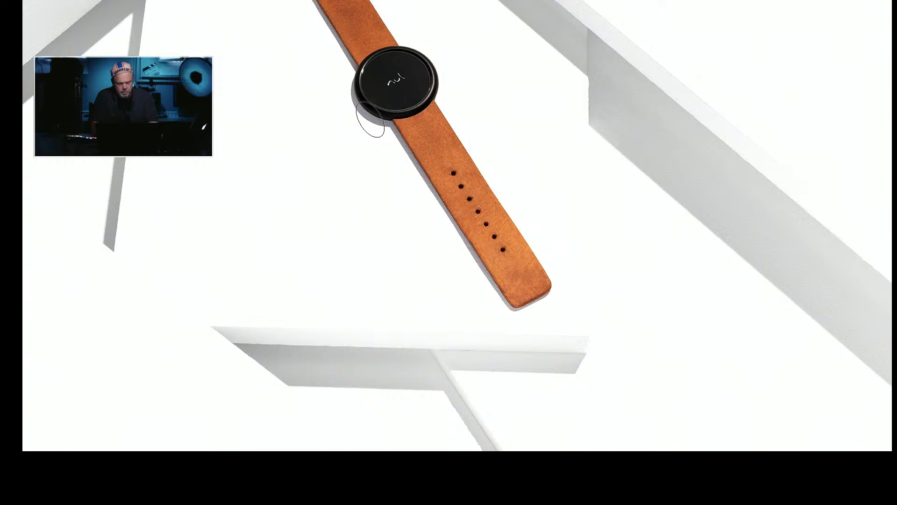
Step: Duplicate the Background layer and trace a pen path around the narrow shadow beside the watch's lower strap, about 271 by 397 px
{"action": "key", "text": "Tab"}
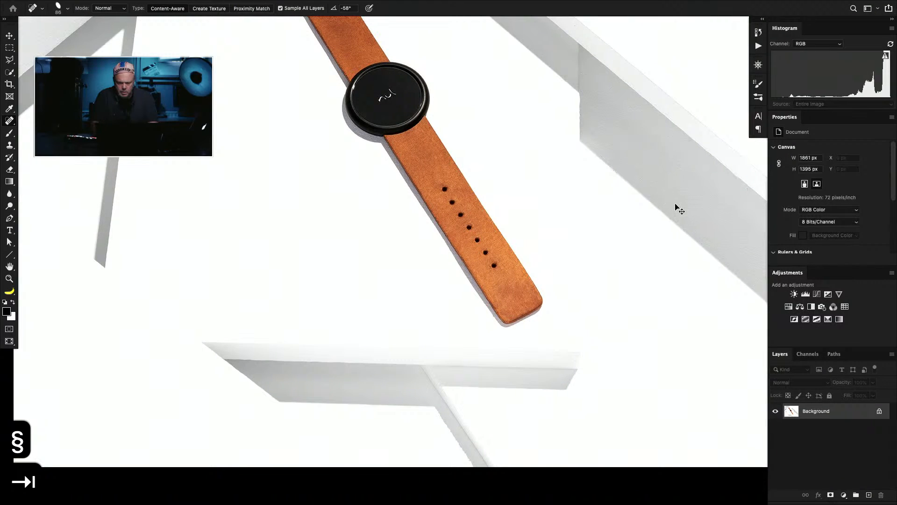
{"action": "key", "text": "super+j"}
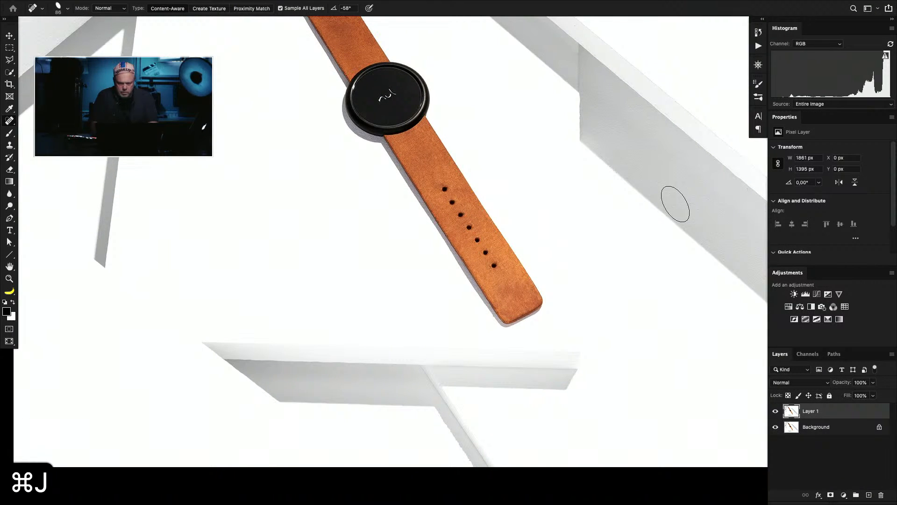
{"action": "key", "text": "p"}
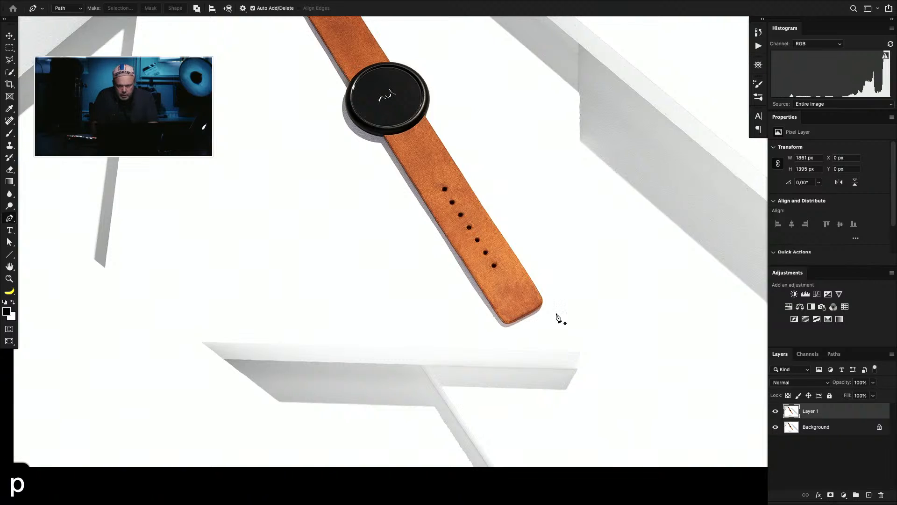
{"action": "left_click", "coordinate": [383, 145]}
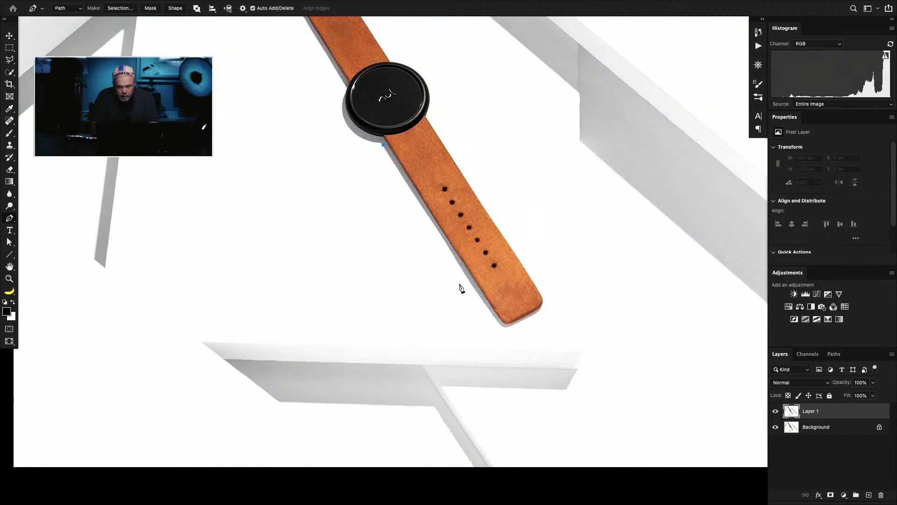
{"action": "left_click", "coordinate": [498, 324]}
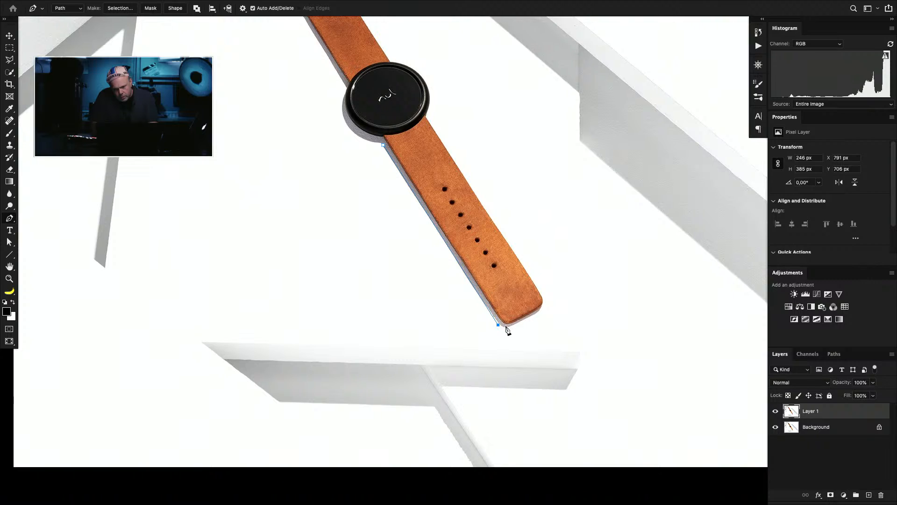
{"action": "left_click_drag", "start_coordinate": [507, 327], "coordinate": [512, 327]}
{"action": "left_click", "coordinate": [510, 324]}
{"action": "left_click", "coordinate": [503, 320]}
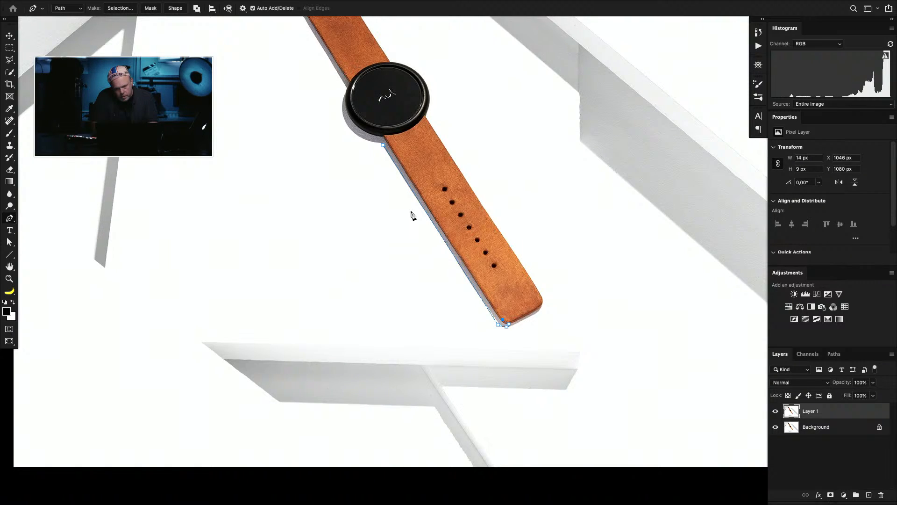
{"action": "left_click", "coordinate": [388, 141]}
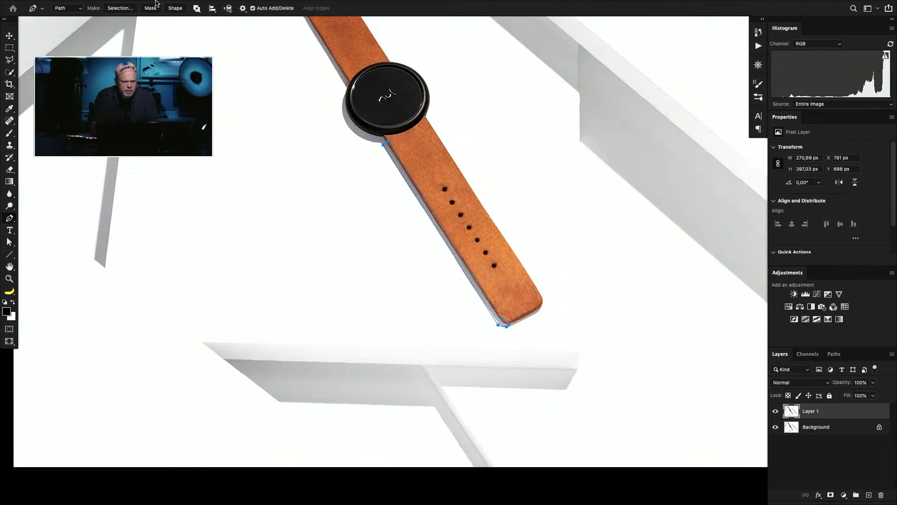
Step: Convert the path to a selection with 1-pixel feather, fill it with grey sampled from the shadow, and deselect
{"action": "left_click", "coordinate": [120, 8]}
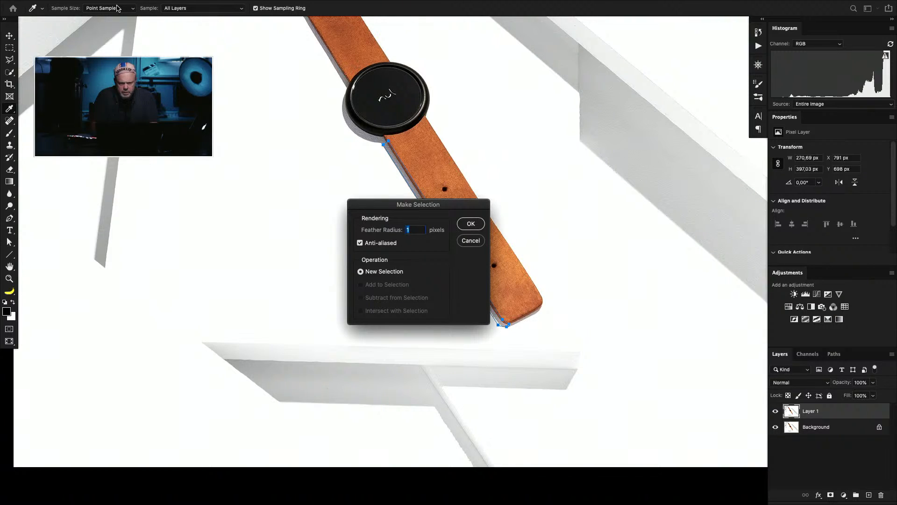
{"action": "key", "text": "Return"}
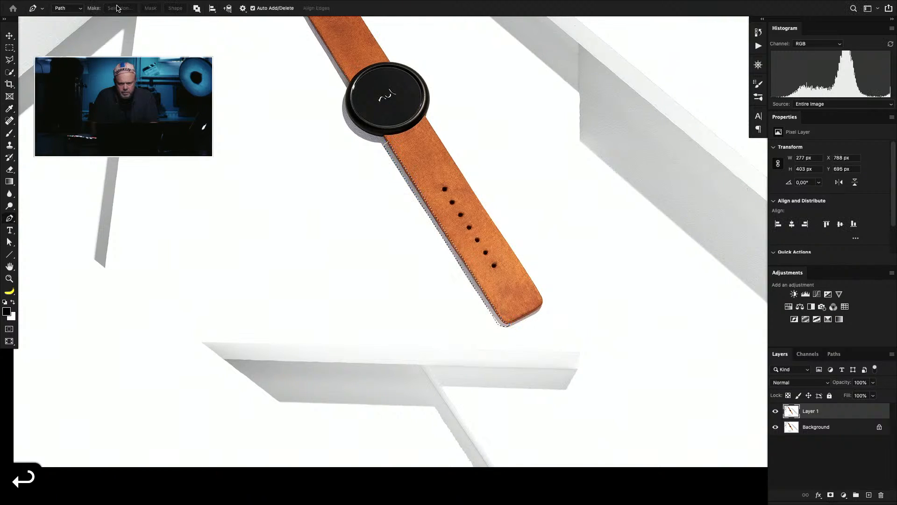
{"action": "key", "text": "b"}
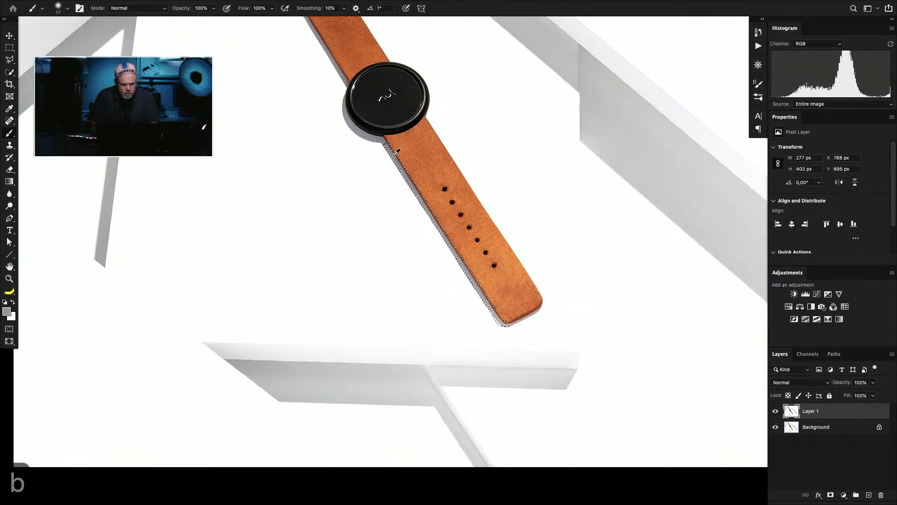
{"action": "left_click", "coordinate": [429, 91], "text": "alt"}
{"action": "key", "text": "alt+BackSpace"}
{"action": "key", "text": "super+d"}
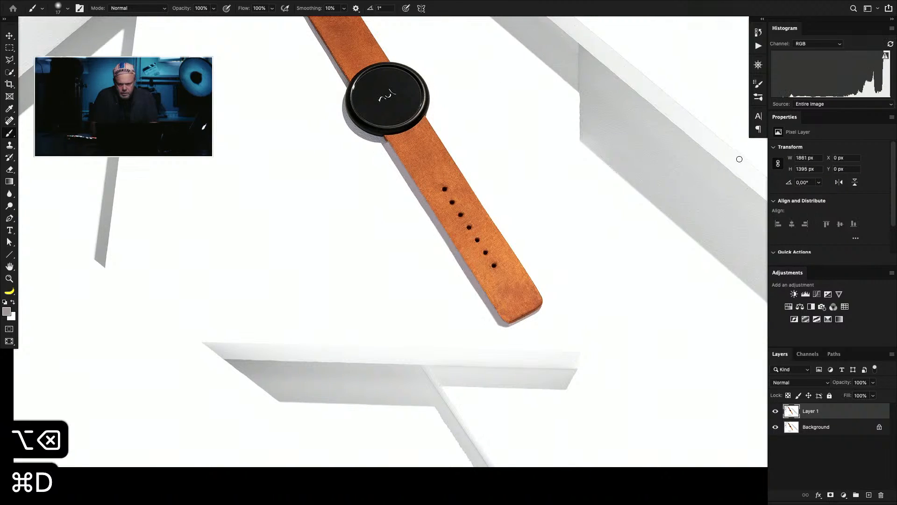
Step: Set Layer 1's blend mode to Darker Color and compare the shadow with and without the layer
{"action": "left_click", "coordinate": [818, 381]}
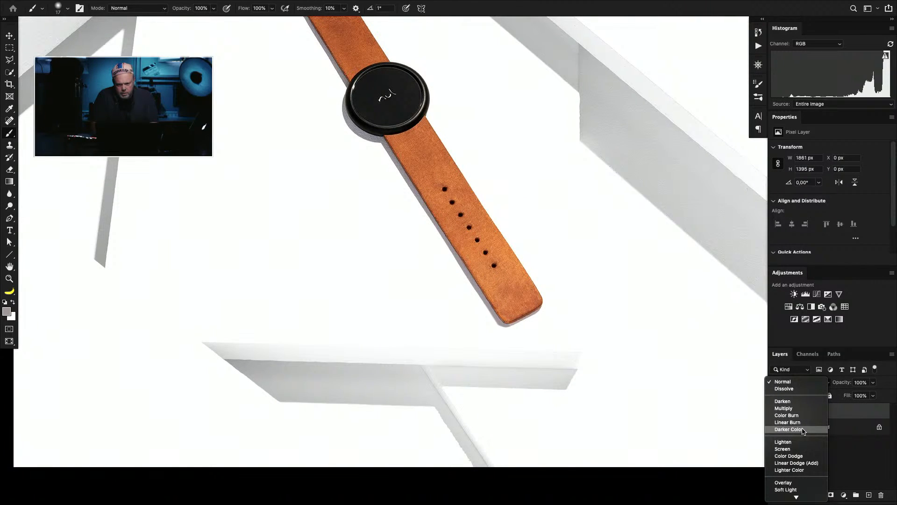
{"action": "left_click", "coordinate": [802, 429]}
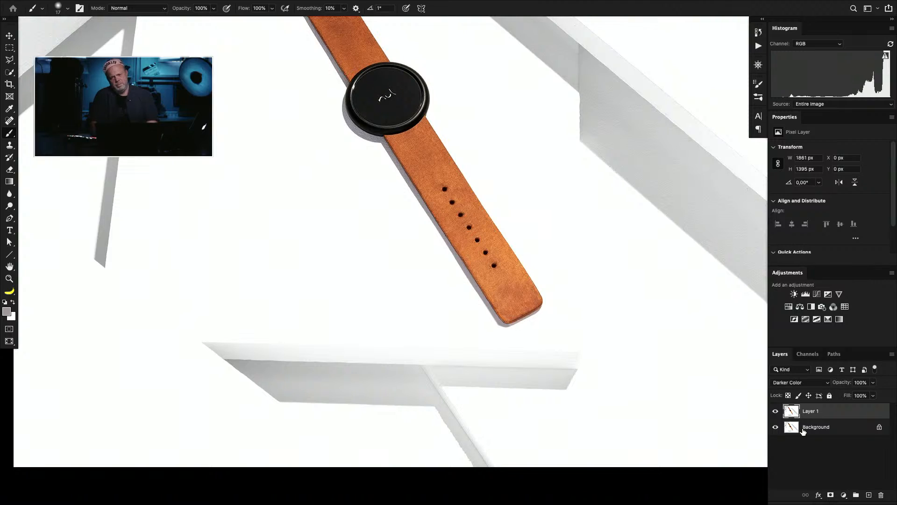
{"action": "left_click", "coordinate": [776, 411]}
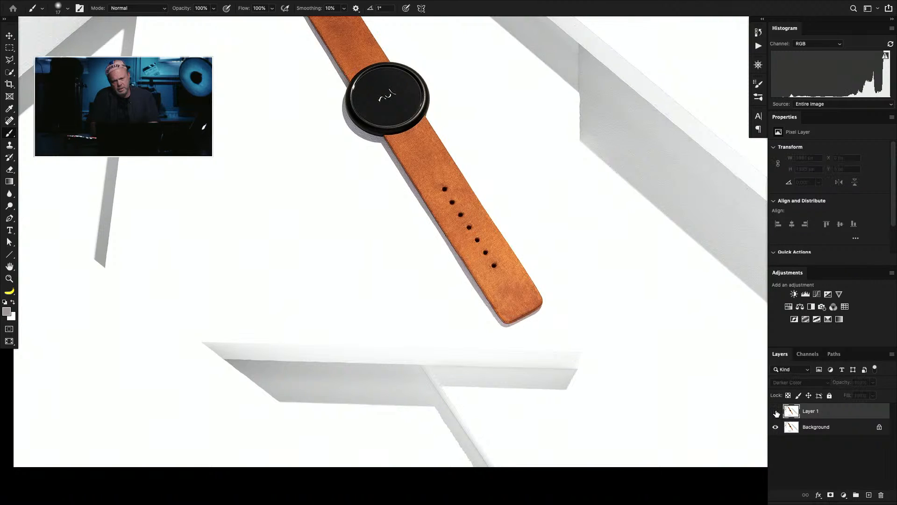
{"action": "left_click", "coordinate": [776, 412]}
{"action": "left_click", "coordinate": [776, 412]}
{"action": "left_click", "coordinate": [776, 412]}
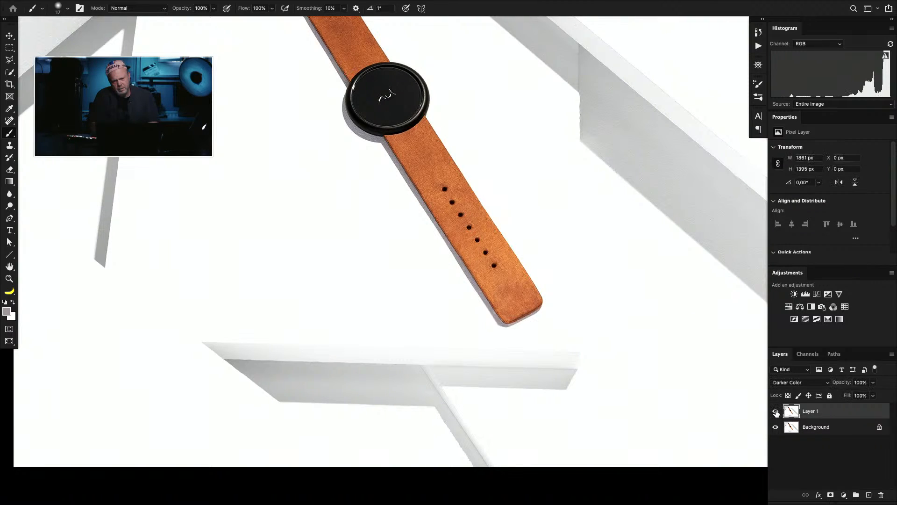
Step: Try the Lighter Color blend mode on Layer 1 and return it to Normal
{"action": "left_click", "coordinate": [809, 383]}
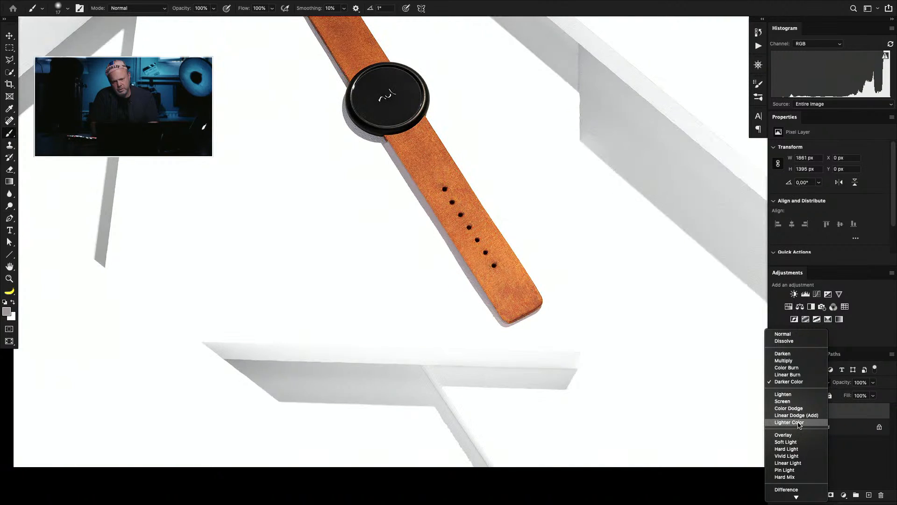
{"action": "left_click", "coordinate": [799, 422]}
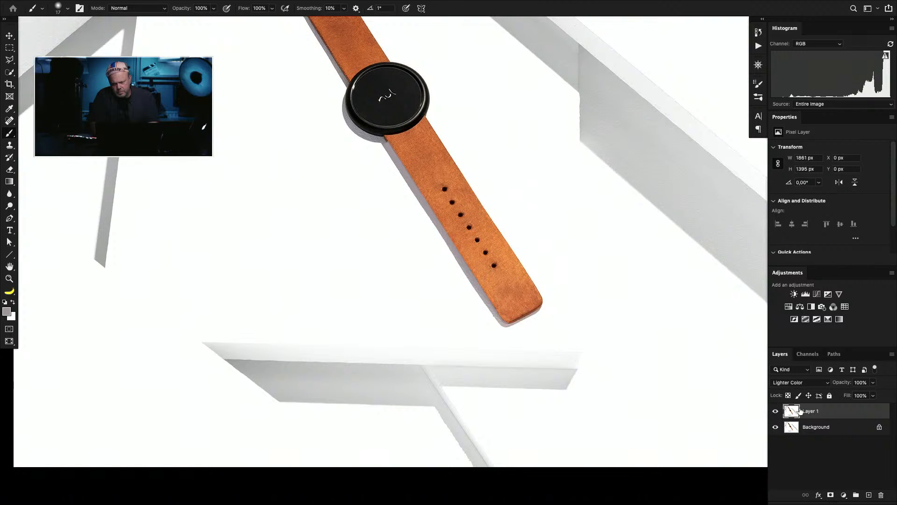
{"action": "left_click", "coordinate": [804, 382]}
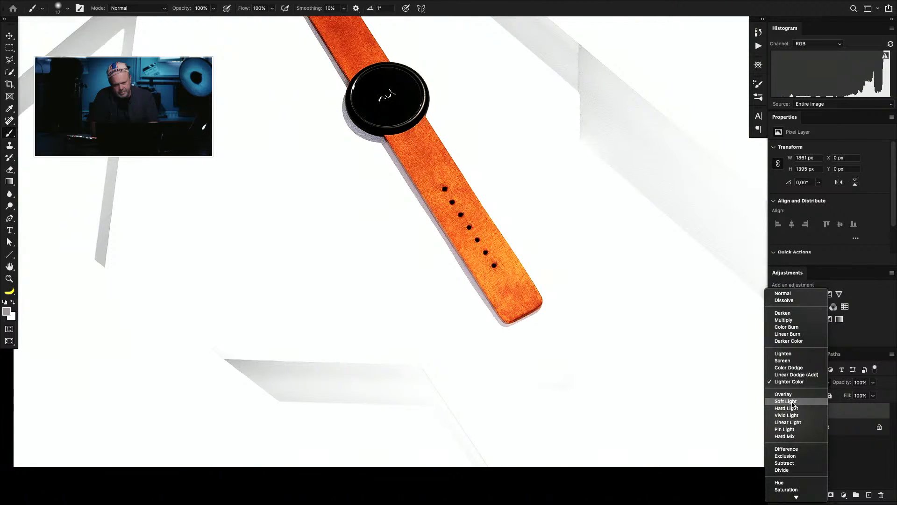
{"action": "left_click", "coordinate": [783, 293]}
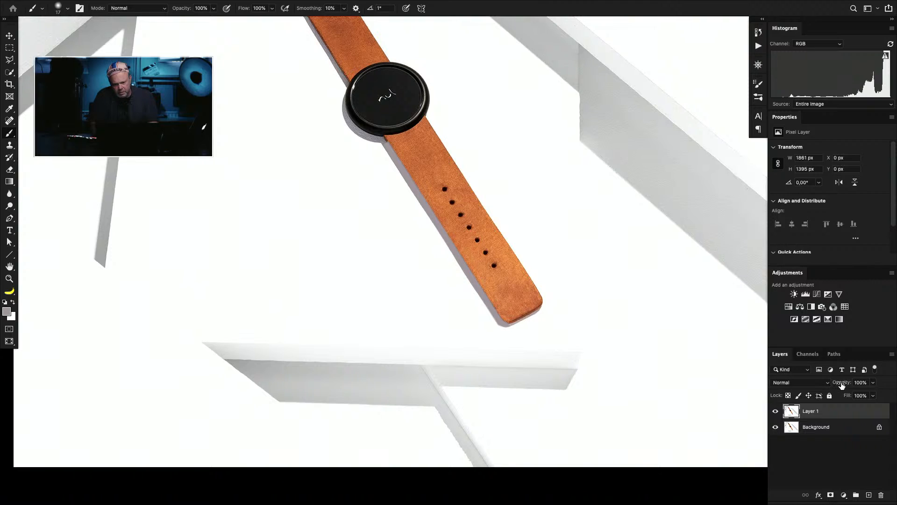
Step: Lower Layer 1's opacity to 49% for a before-and-after comparison, and delete the layer
{"action": "left_click_drag", "start_coordinate": [841, 383], "coordinate": [819, 386]}
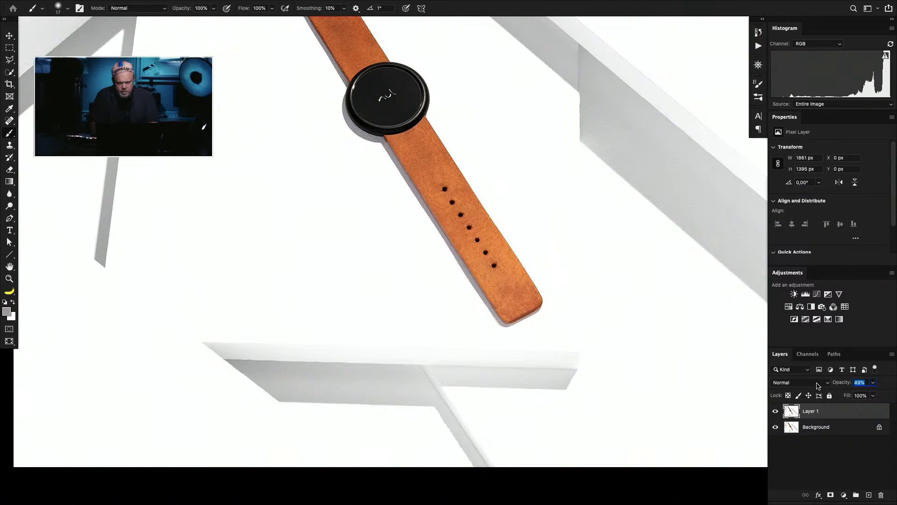
{"action": "key", "text": "Return"}
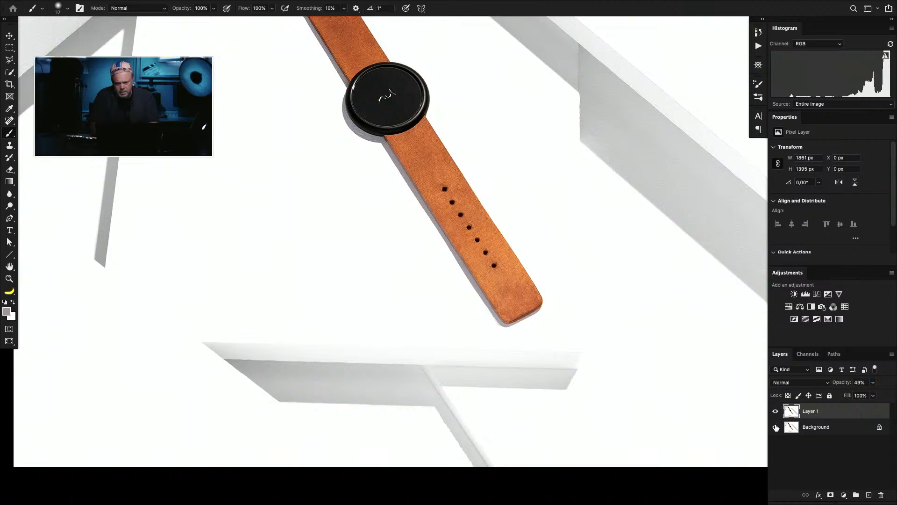
{"action": "left_click", "coordinate": [775, 411]}
{"action": "left_click", "coordinate": [776, 411]}
{"action": "key", "text": "BackSpace"}
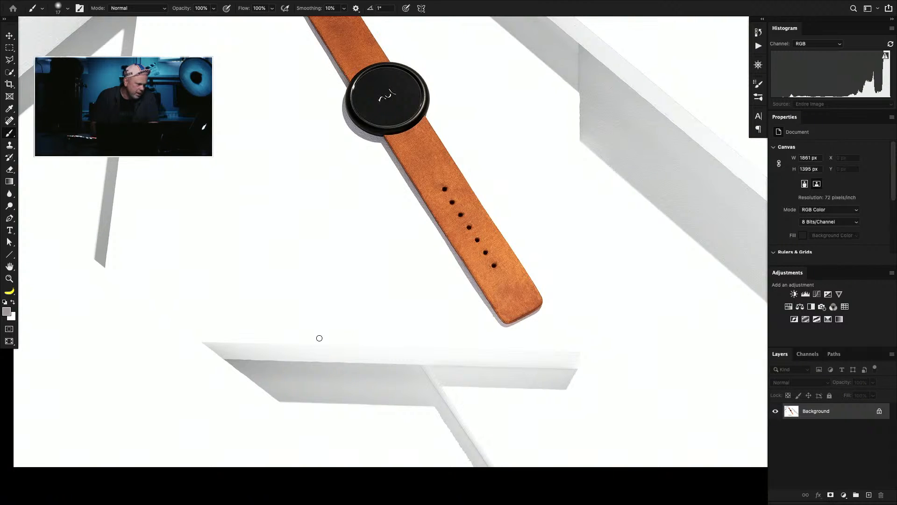
Step: Mark the upper end of the diagonal block and the thin beam at the photo's bottom edge with rectangular selections, and deselect
{"action": "key", "text": "super+0"}
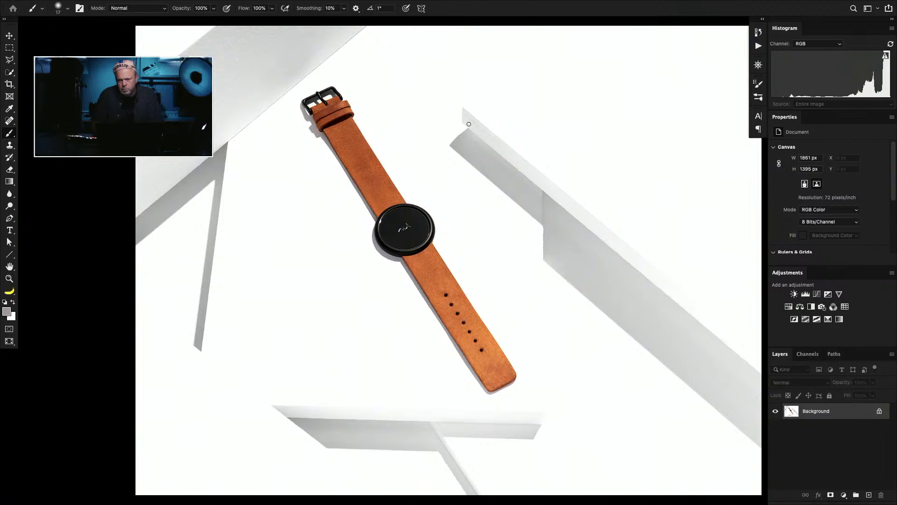
{"action": "key", "text": "m"}
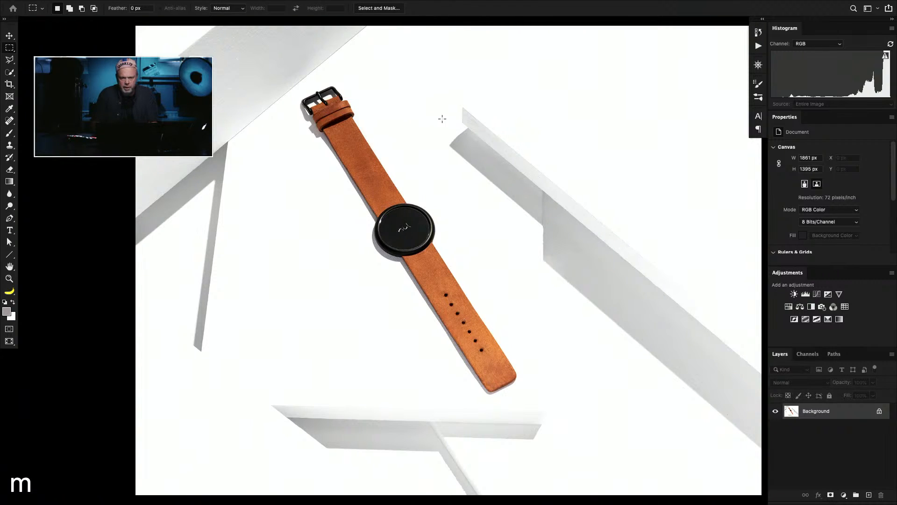
{"action": "left_click_drag", "start_coordinate": [434, 114], "coordinate": [543, 190]}
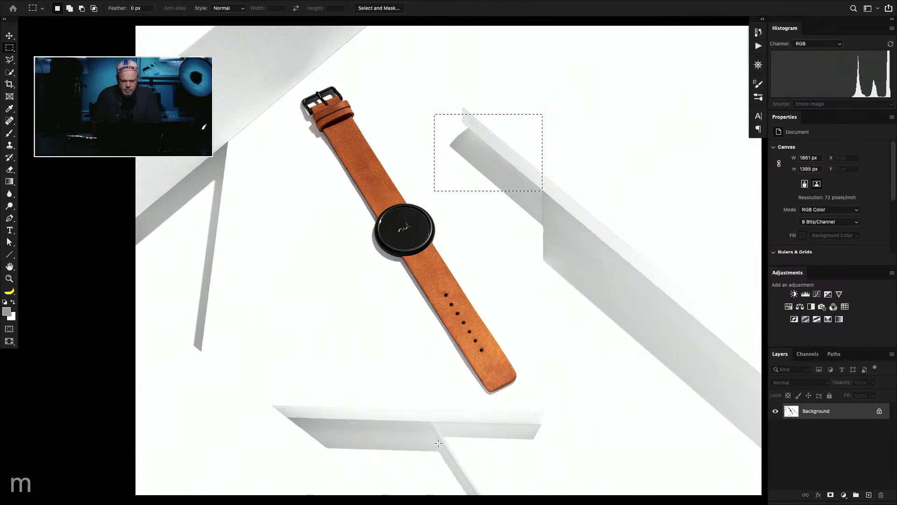
{"action": "left_click_drag", "start_coordinate": [429, 460], "coordinate": [479, 486]}
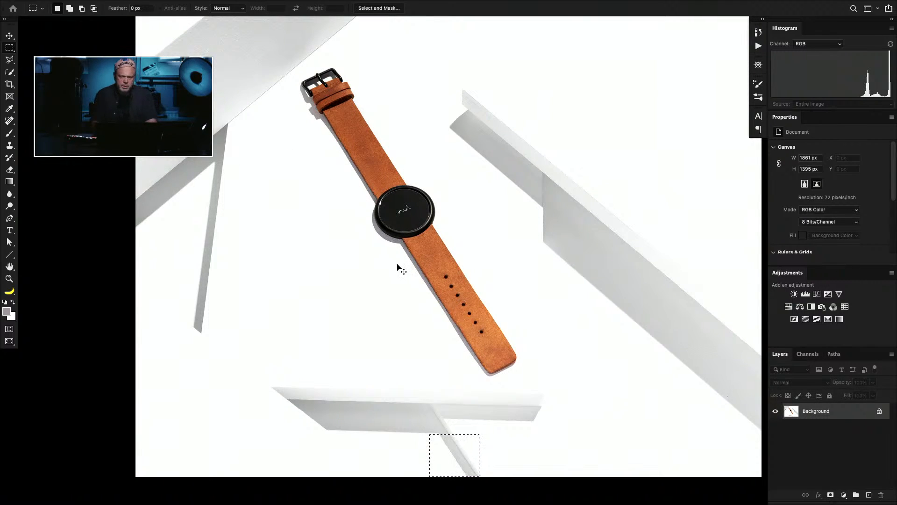
{"action": "key", "text": "super+d"}
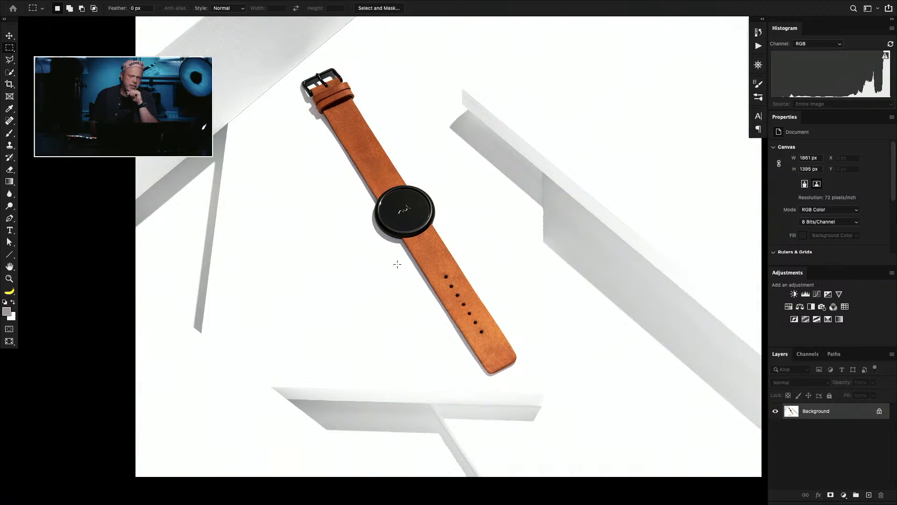
Step: Examine the watch dial, the strap edges and their cast shadow up close, and return to the full photo
{"action": "key", "text": "super+plus"}
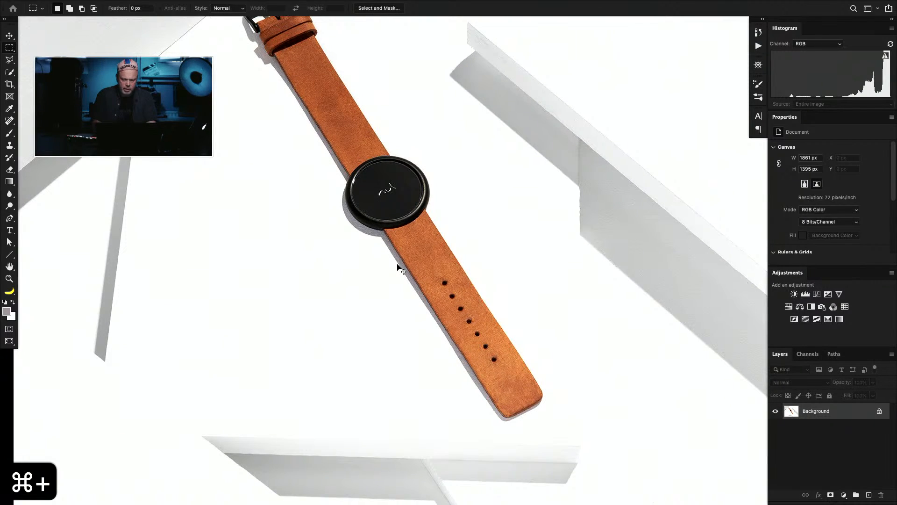
{"action": "key", "text": "super+plus"}
{"action": "key", "text": "super+plus"}
{"action": "key", "text": "space"}
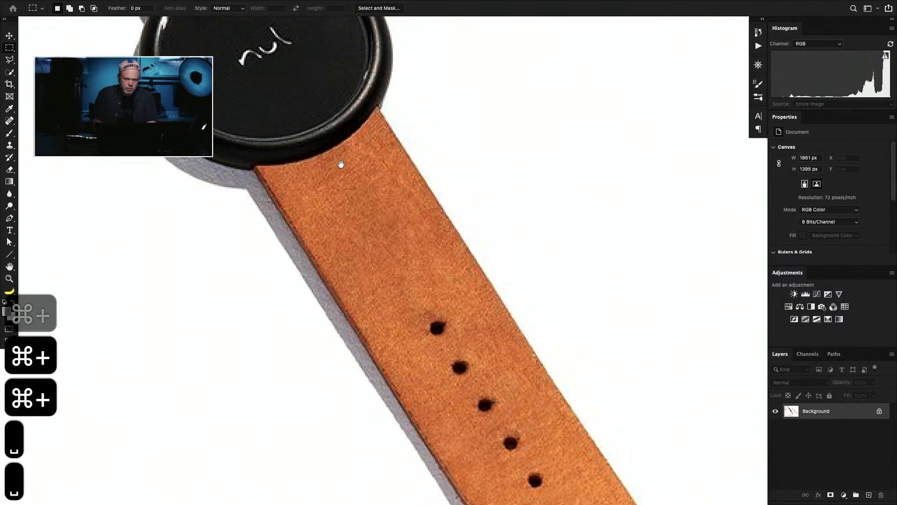
{"action": "left_click_drag", "start_coordinate": [341, 150], "coordinate": [467, 367]}
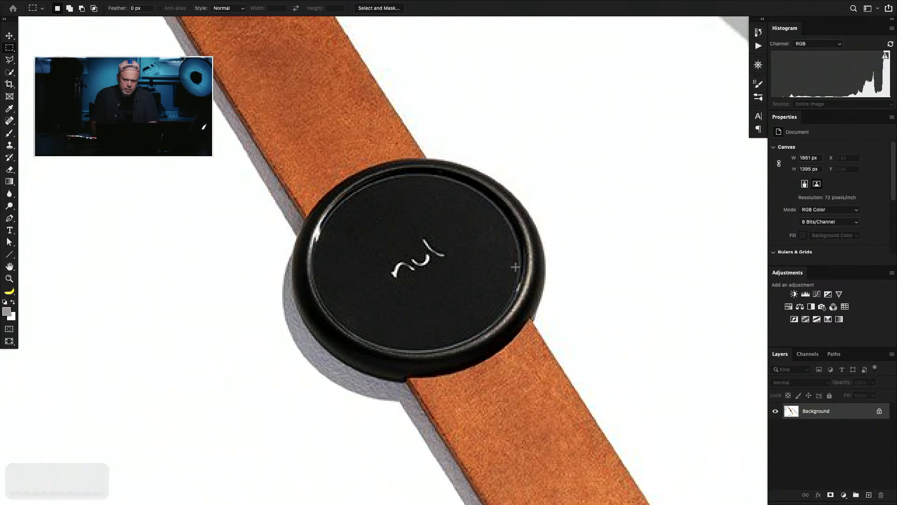
{"action": "key", "text": "super+minus"}
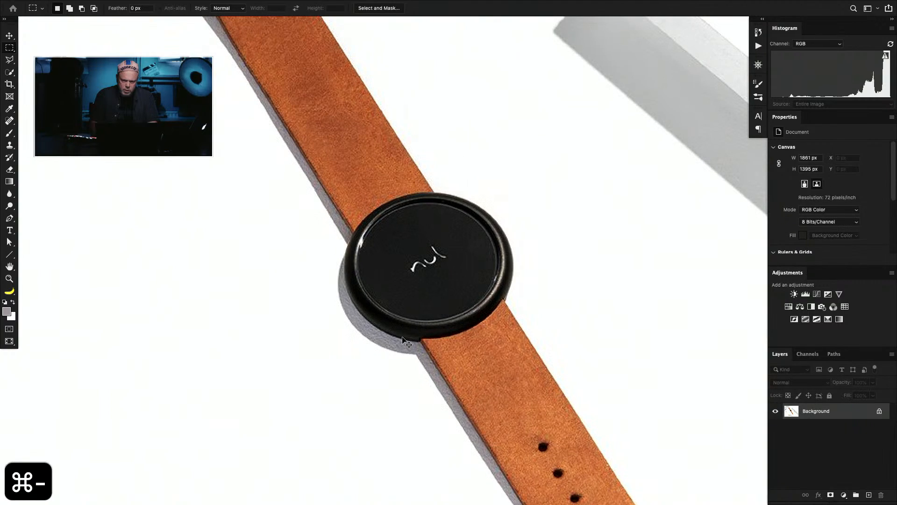
{"action": "key", "text": "super+minus"}
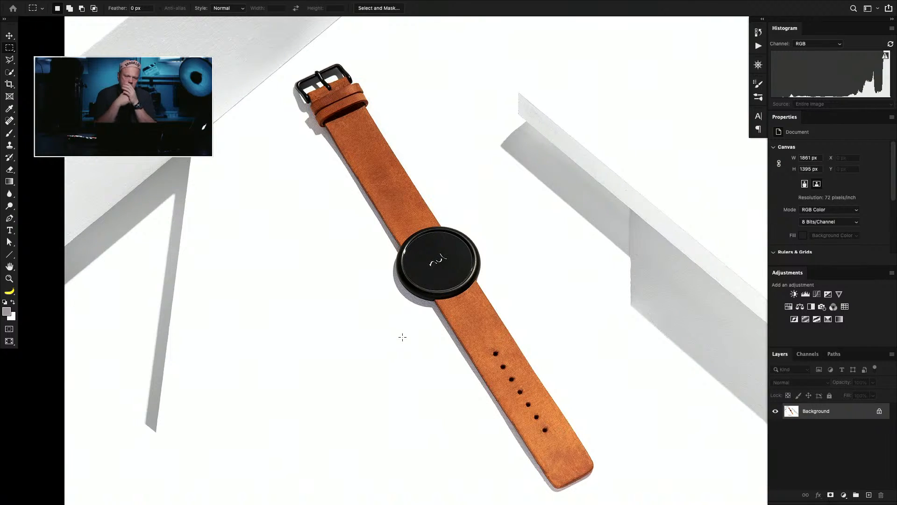
{"action": "key", "text": "super+minus"}
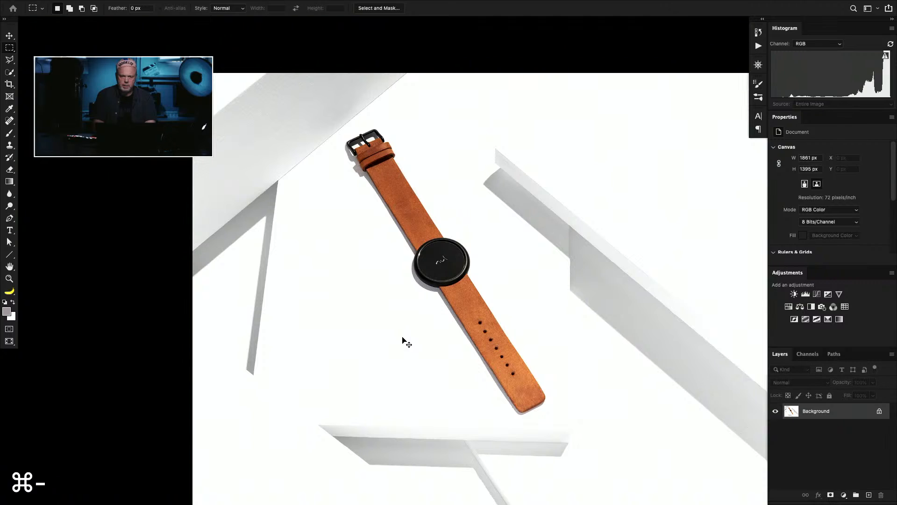
{"action": "key", "text": "super+0"}
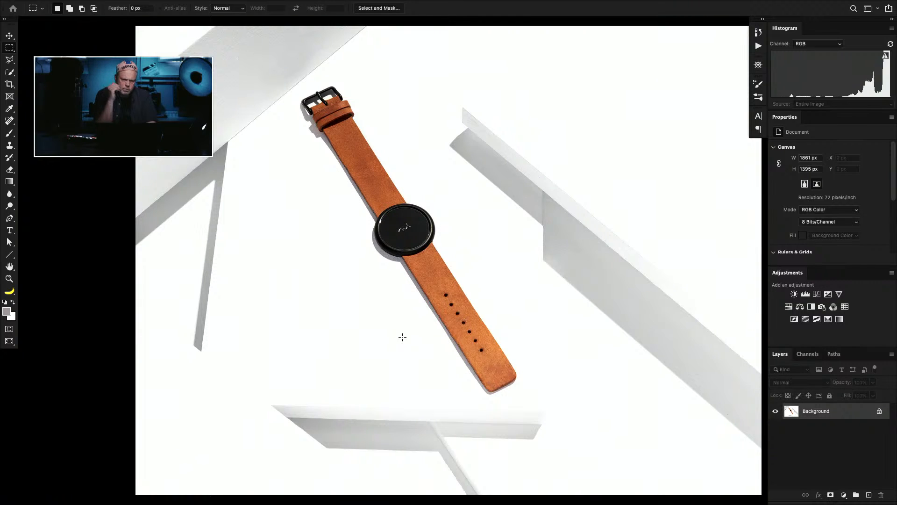
Step: Inspect the edges of the white block and thin beam at the photo's bottom up close, and return to the full photo
{"action": "key", "text": "super+1"}
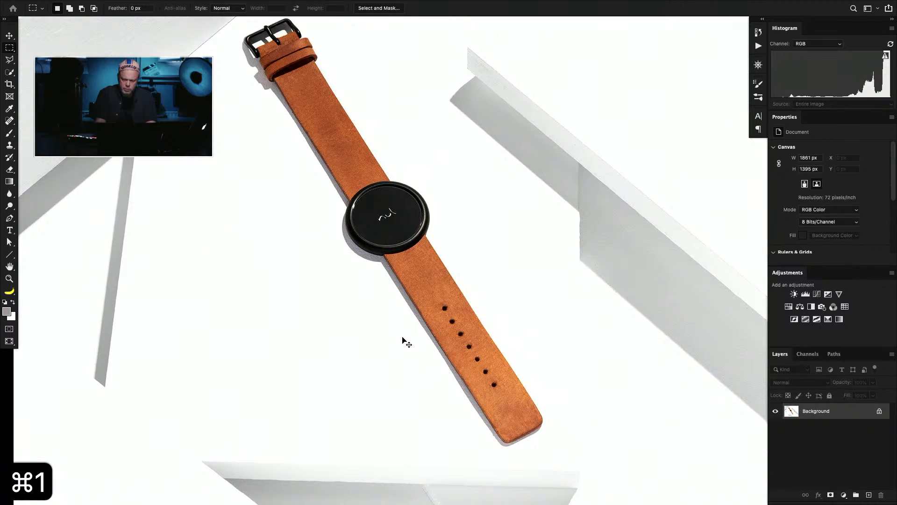
{"action": "key", "text": "super+plus"}
{"action": "key", "text": "super+plus"}
{"action": "key", "text": "space"}
{"action": "left_click_drag", "start_coordinate": [516, 328], "coordinate": [90, 98]}
{"action": "left_click_drag", "start_coordinate": [140, 318], "coordinate": [691, 182]}
{"action": "left_click_drag", "start_coordinate": [420, 293], "coordinate": [201, 317]}
{"action": "left_click_drag", "start_coordinate": [484, 414], "coordinate": [257, 225]}
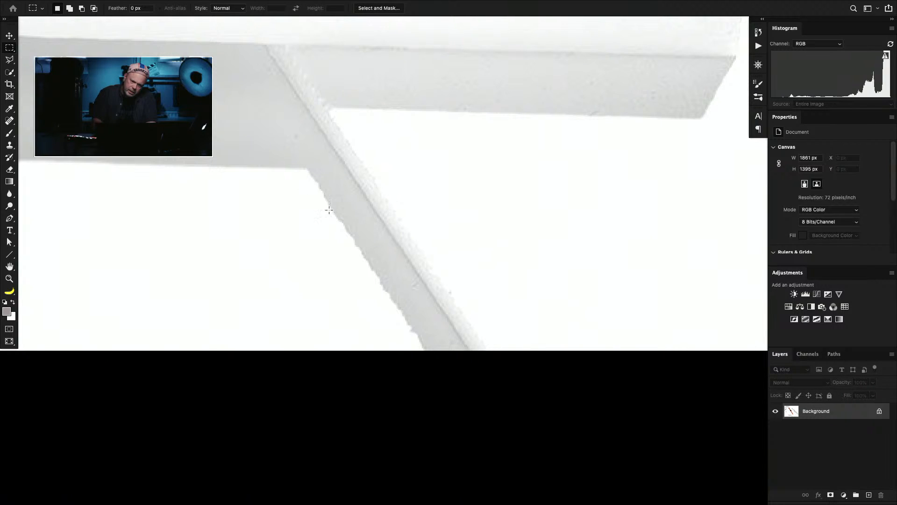
{"action": "key", "text": "super+0"}
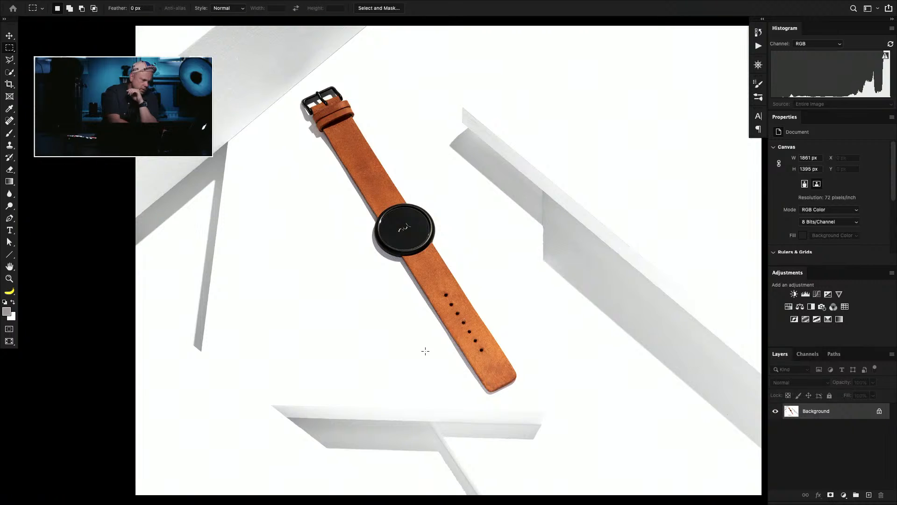
Step: Mark areas of the leather above the dial, around the first strap hole and at the strap tip with successive rectangular selections
{"action": "key", "text": "alt"}
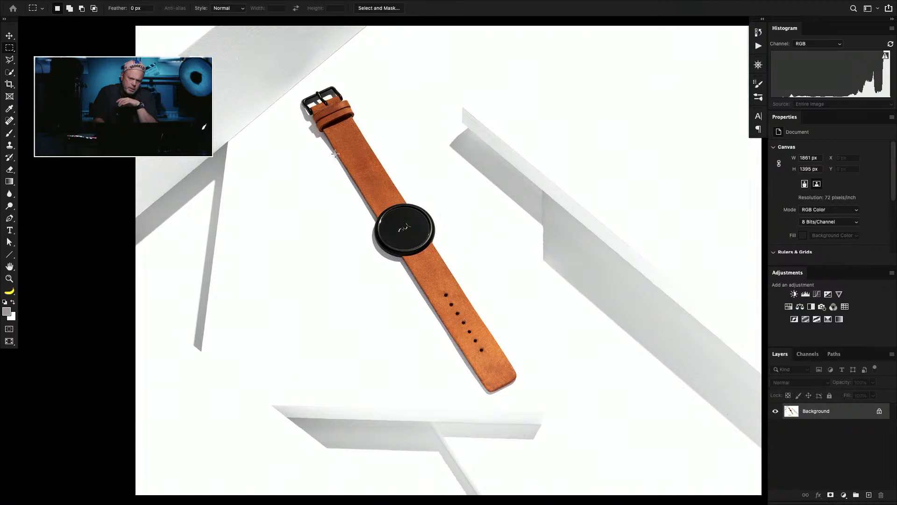
{"action": "left_click_drag", "start_coordinate": [340, 152], "coordinate": [383, 172]}
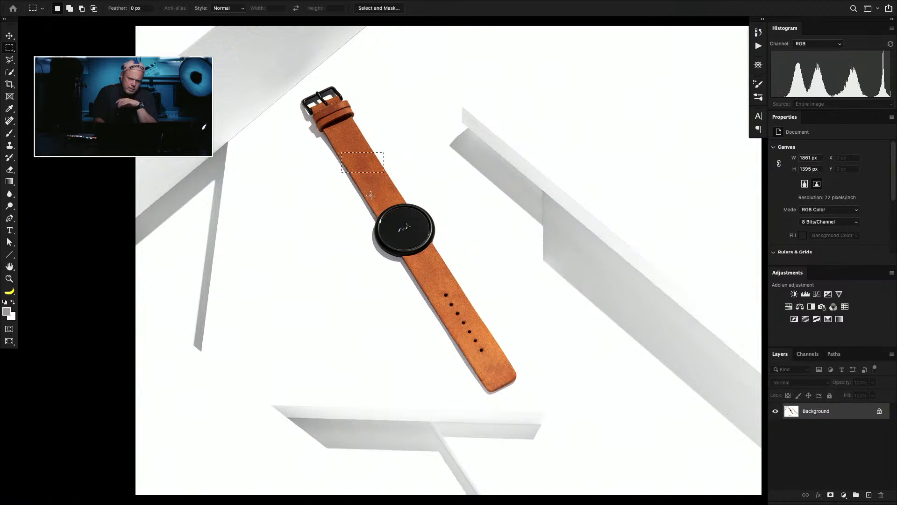
{"action": "left_click_drag", "start_coordinate": [371, 205], "coordinate": [356, 155]}
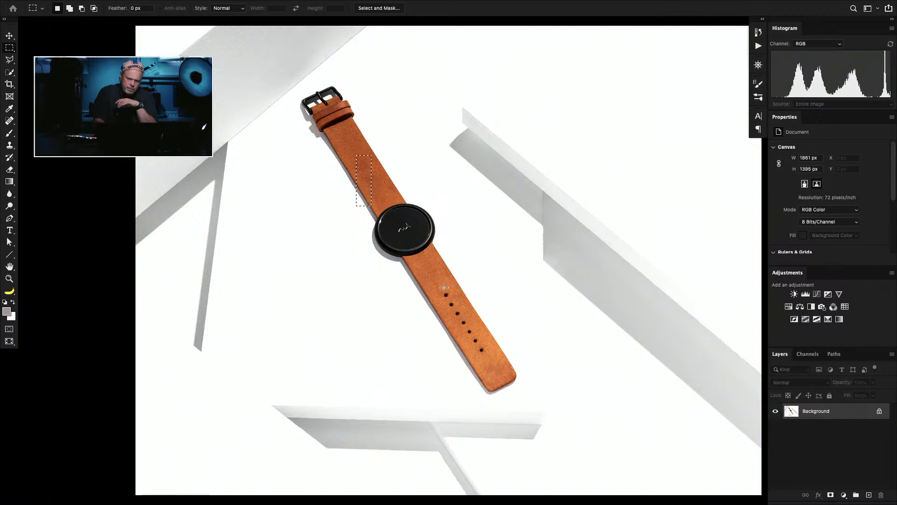
{"action": "left_click_drag", "start_coordinate": [434, 288], "coordinate": [451, 300]}
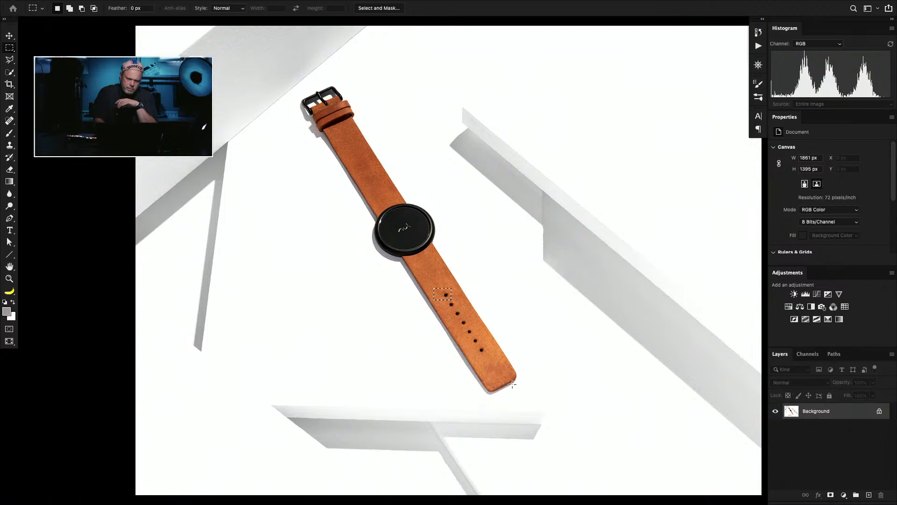
{"action": "left_click_drag", "start_coordinate": [479, 358], "coordinate": [516, 387]}
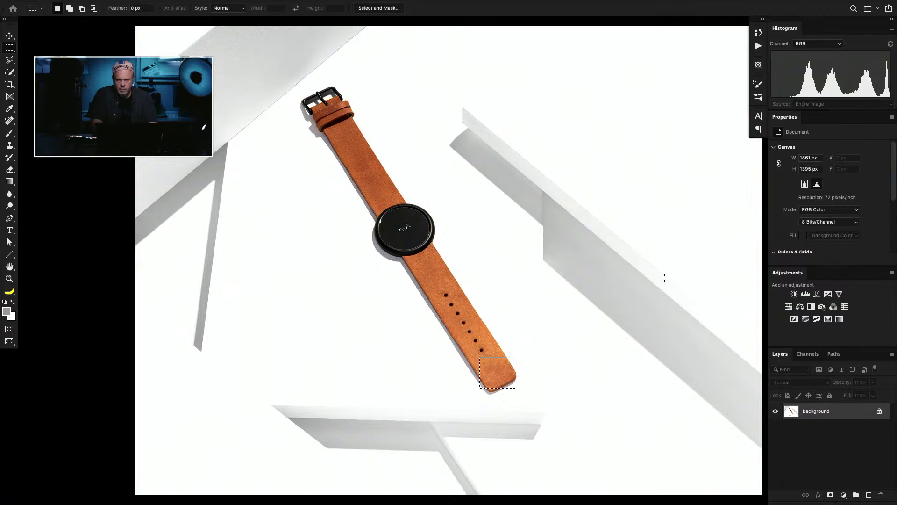
Step: Mark the whole diagonal block and its middle section with rectangular selections in turn, and clear each selection
{"action": "key", "text": "space"}
{"action": "mouse_move", "coordinate": [643, 308]}
{"action": "left_mouse_down"}
{"action": "mouse_move", "coordinate": [525, 357]}
{"action": "mouse_move", "coordinate": [630, 300]}
{"action": "left_mouse_up"}
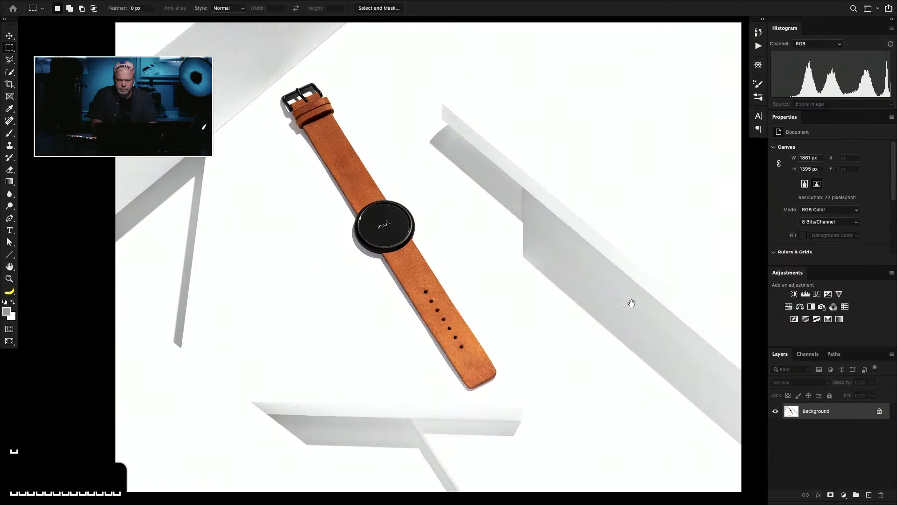
{"action": "left_click_drag", "start_coordinate": [452, 107], "coordinate": [772, 422]}
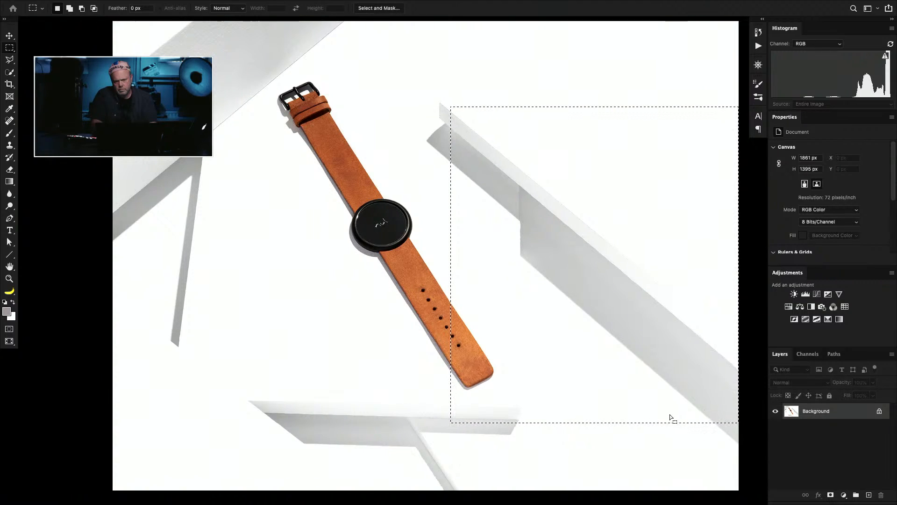
{"action": "key", "text": "super+d"}
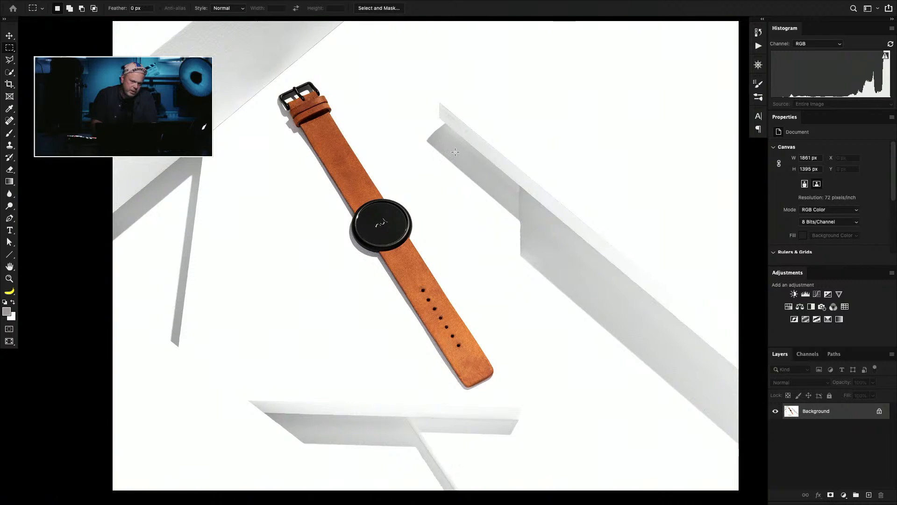
{"action": "left_click_drag", "start_coordinate": [455, 151], "coordinate": [600, 303]}
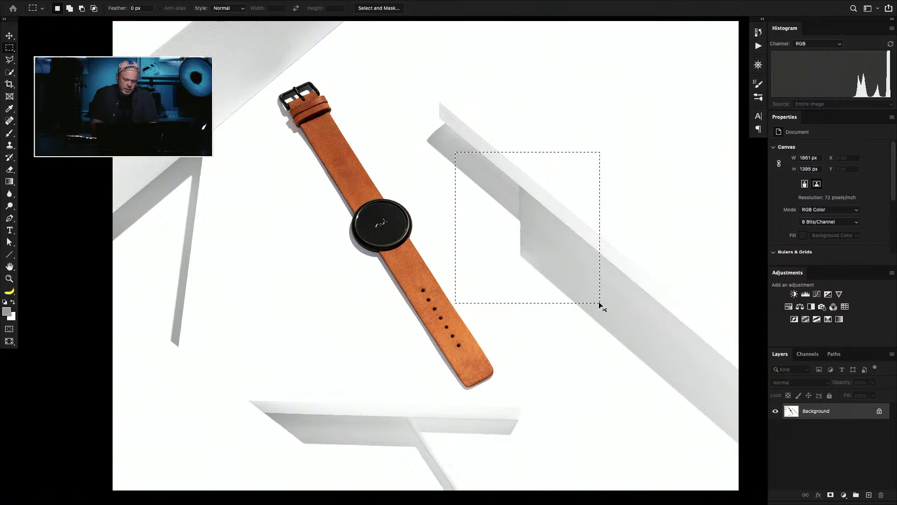
{"action": "key", "text": "super+d"}
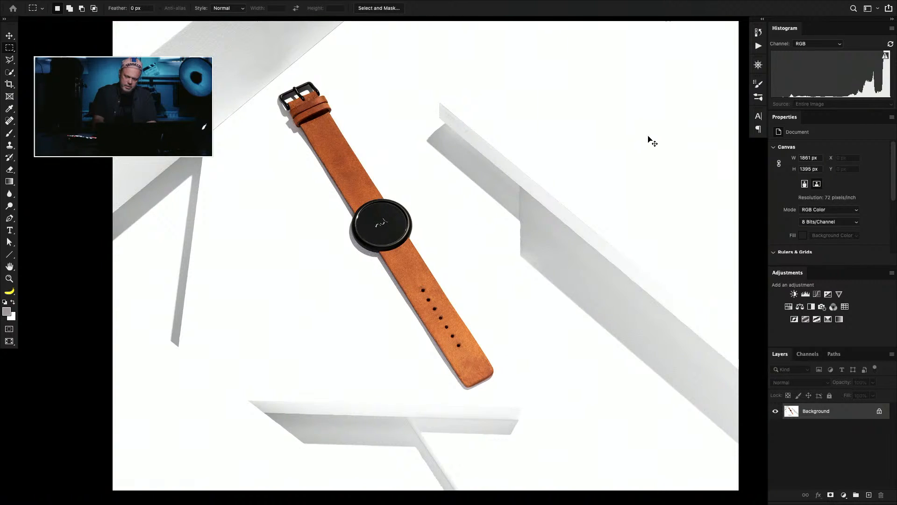
Step: Add a new empty layer above the background, and undo a test dab made on it with the Brush tool
{"action": "key", "text": "shift+super+n"}
{"action": "key", "text": "Return"}
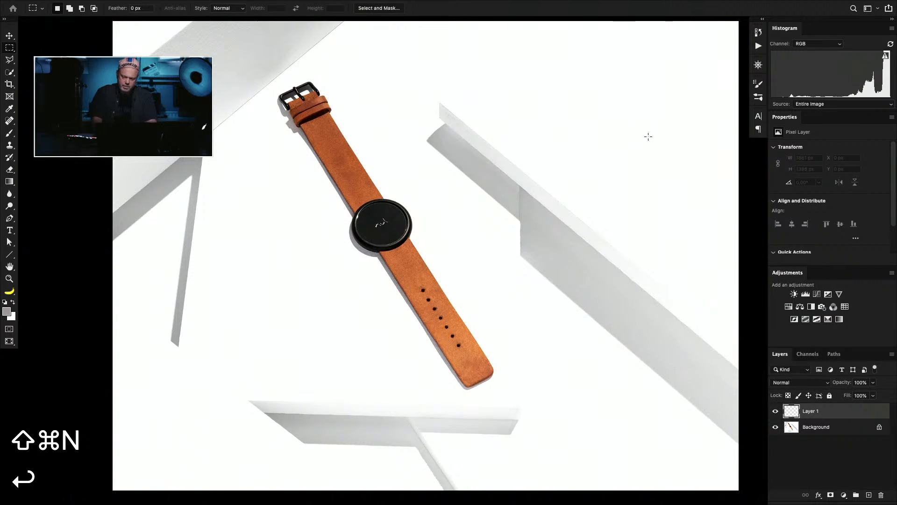
{"action": "key", "text": "b"}
{"action": "left_click", "coordinate": [557, 87]}
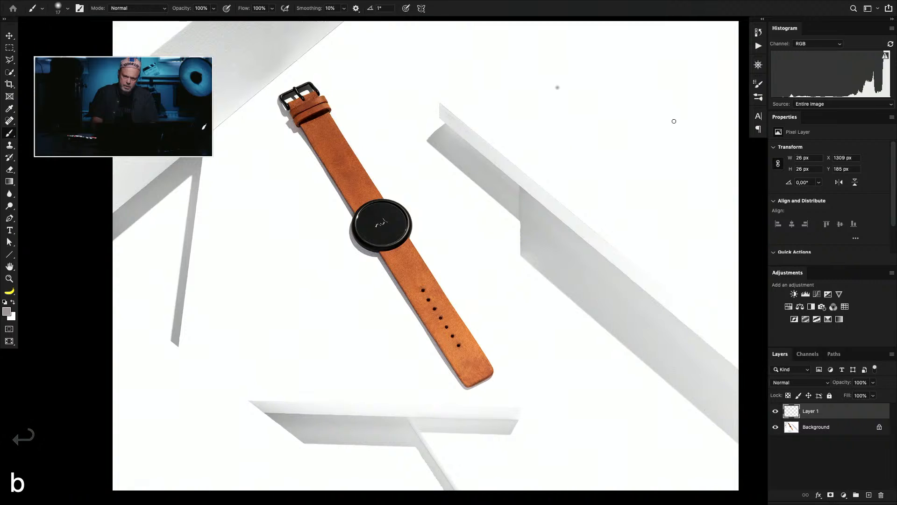
{"action": "key", "text": "super+z"}
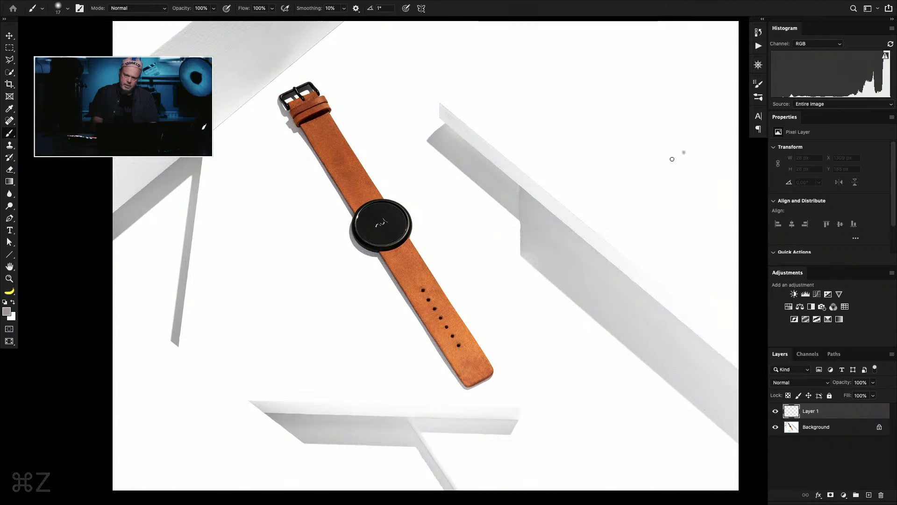
Step: Brush two arrows pointing at the diagonal block's lit edge and a cross on each of its two shaded faces
{"action": "mouse_move", "coordinate": [683, 153]}
{"action": "left_mouse_down"}
{"action": "mouse_move", "coordinate": [640, 162]}
{"action": "mouse_move", "coordinate": [668, 193]}
{"action": "left_mouse_up"}
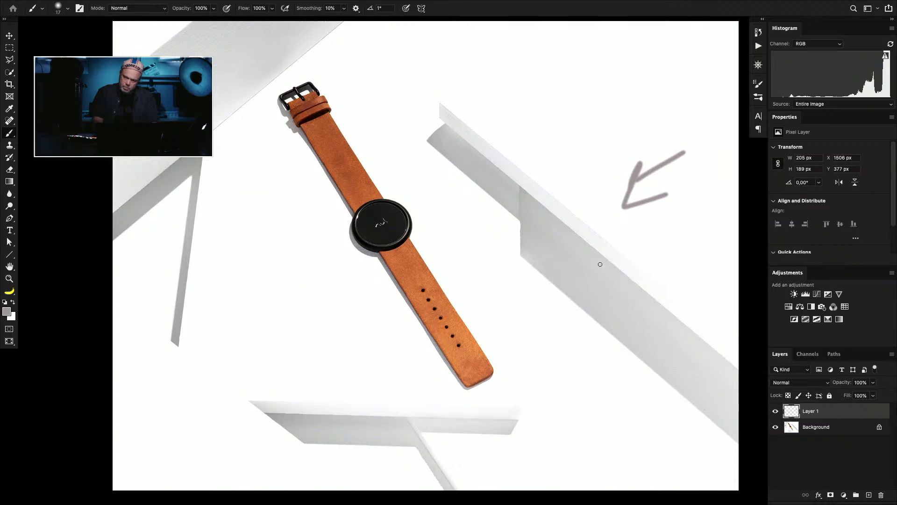
{"action": "mouse_move", "coordinate": [598, 262]}
{"action": "left_mouse_down"}
{"action": "mouse_move", "coordinate": [578, 265]}
{"action": "mouse_move", "coordinate": [565, 292]}
{"action": "mouse_move", "coordinate": [608, 312]}
{"action": "mouse_move", "coordinate": [629, 288]}
{"action": "mouse_move", "coordinate": [595, 264]}
{"action": "mouse_move", "coordinate": [594, 293]}
{"action": "mouse_move", "coordinate": [610, 263]}
{"action": "left_mouse_up"}
{"action": "key", "text": "super+z"}
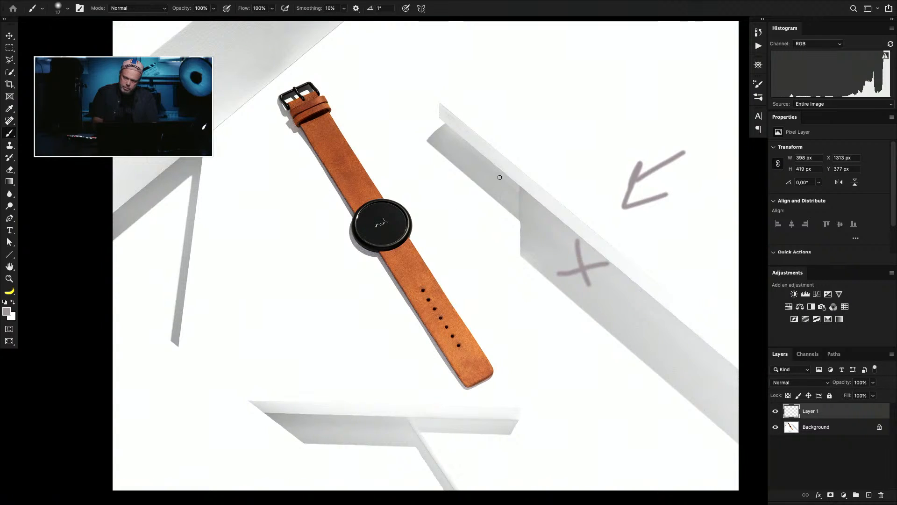
{"action": "mouse_move", "coordinate": [545, 97]}
{"action": "left_mouse_down"}
{"action": "mouse_move", "coordinate": [494, 141]}
{"action": "mouse_move", "coordinate": [493, 124]}
{"action": "mouse_move", "coordinate": [543, 135]}
{"action": "left_mouse_up"}
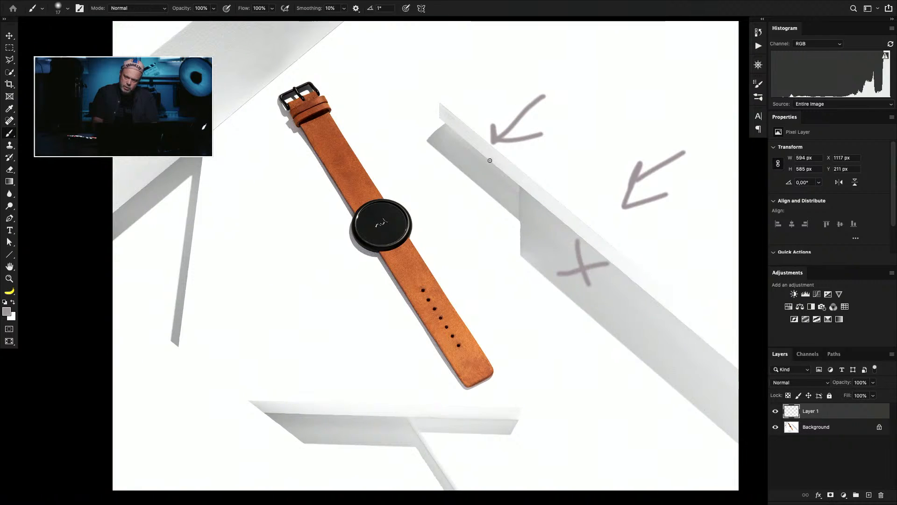
{"action": "mouse_move", "coordinate": [491, 160]}
{"action": "left_mouse_down"}
{"action": "mouse_move", "coordinate": [469, 160]}
{"action": "mouse_move", "coordinate": [484, 176]}
{"action": "left_mouse_up"}
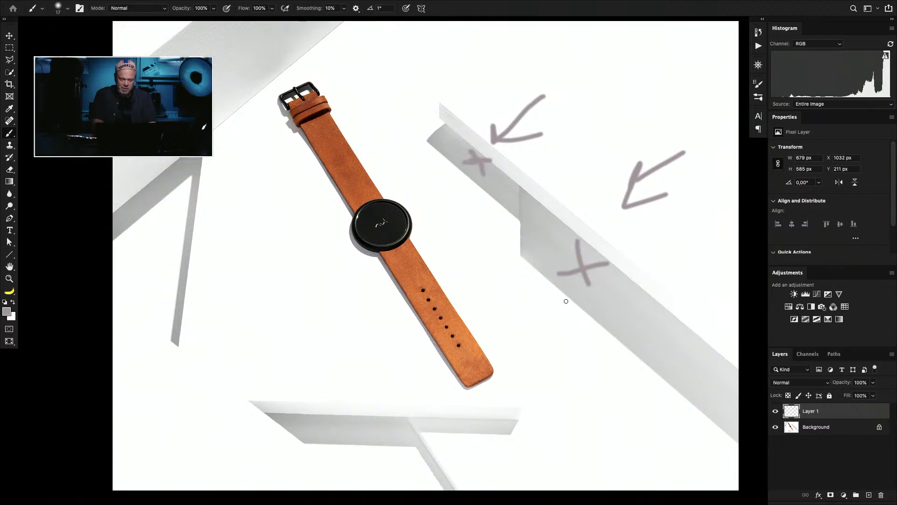
Step: Erase all the arrows and crosses from Layer 1 and deselect
{"action": "key", "text": "super+a"}
{"action": "key", "text": "BackSpace"}
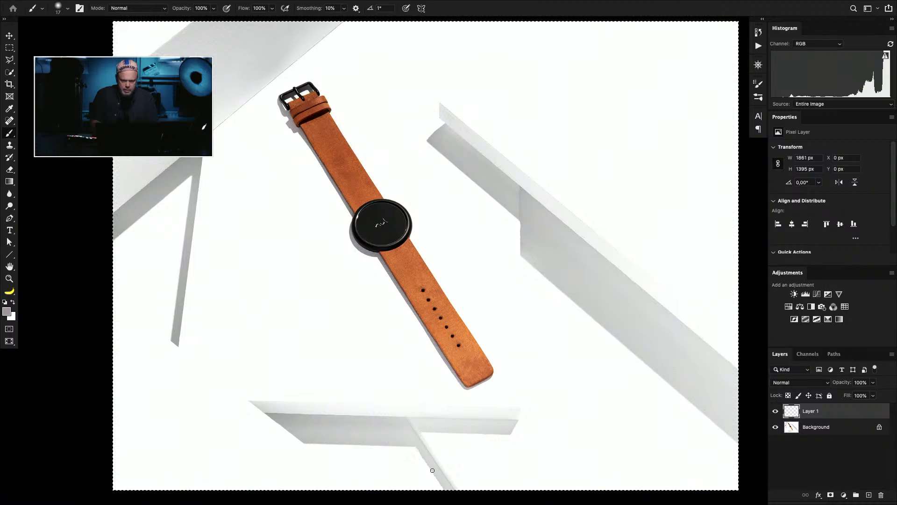
{"action": "key", "text": "super+d"}
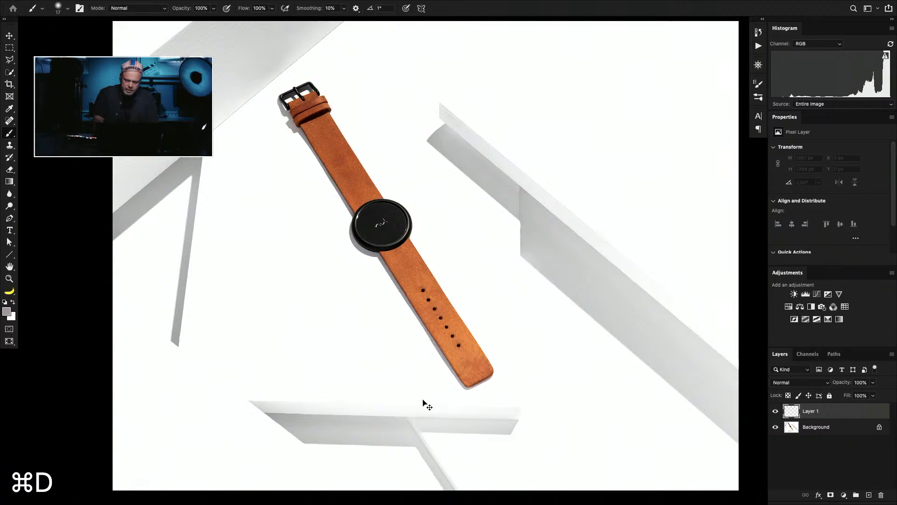
Step: Heal rough spots along both edges of the slanted leg on the lower block with a 12 px Spot Healing Brush on Layer 1
{"action": "key", "text": "super+plus"}
{"action": "key", "text": "super+plus"}
{"action": "key", "text": "super+plus"}
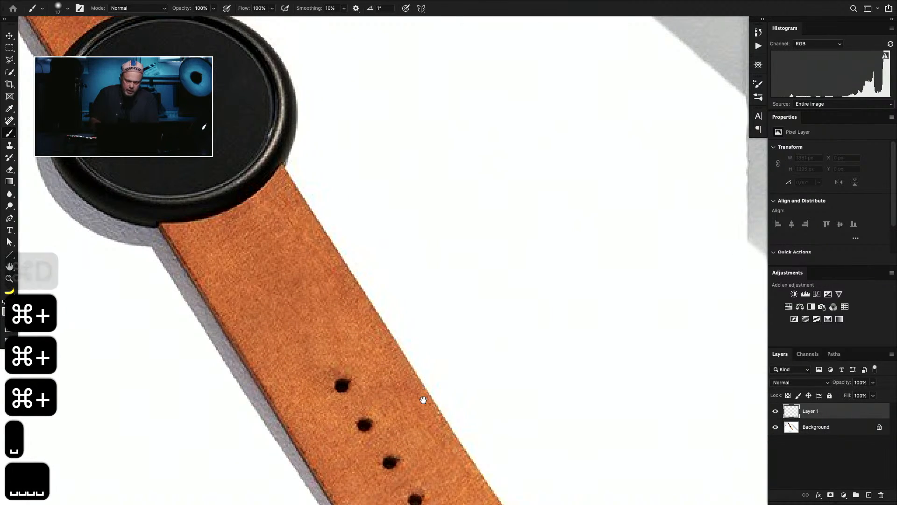
{"action": "left_click_drag", "start_coordinate": [421, 399], "coordinate": [407, 77]}
{"action": "left_click_drag", "start_coordinate": [411, 322], "coordinate": [411, 115]}
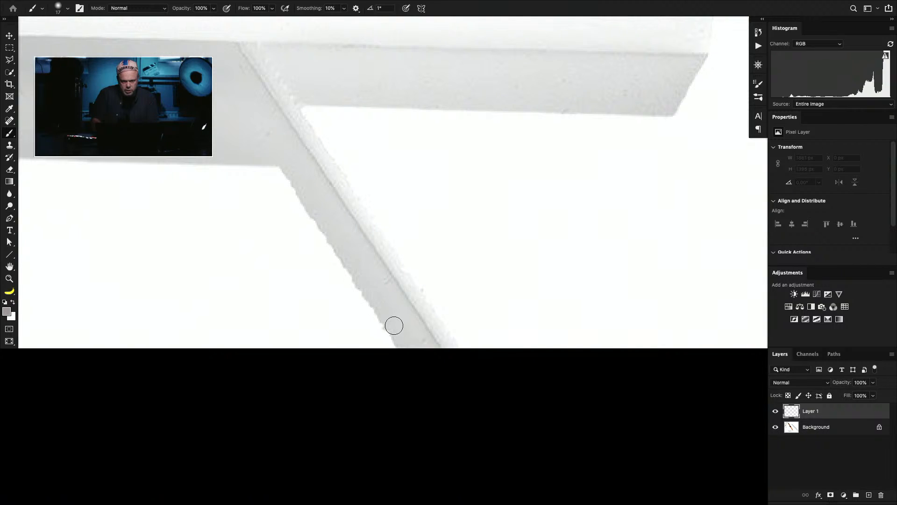
{"action": "key", "text": "j"}
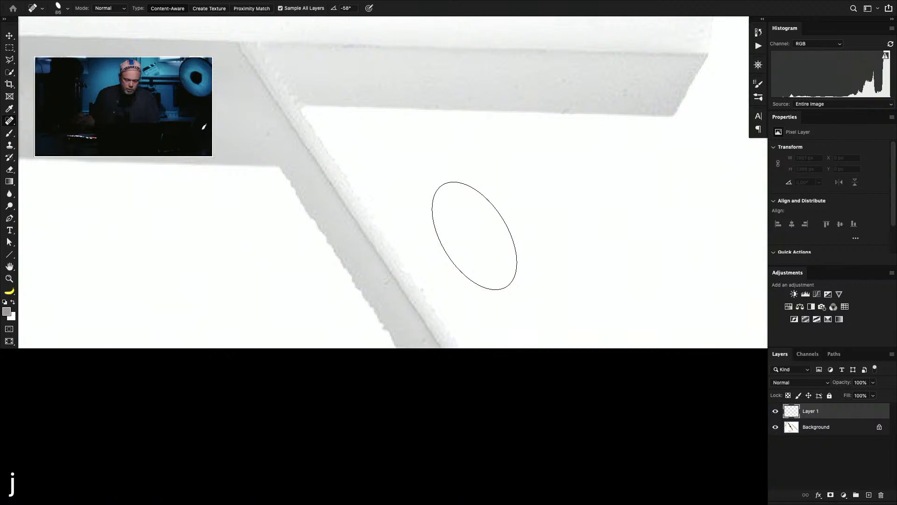
{"action": "left_click_drag", "start_coordinate": [280, 209], "coordinate": [224, 220]}
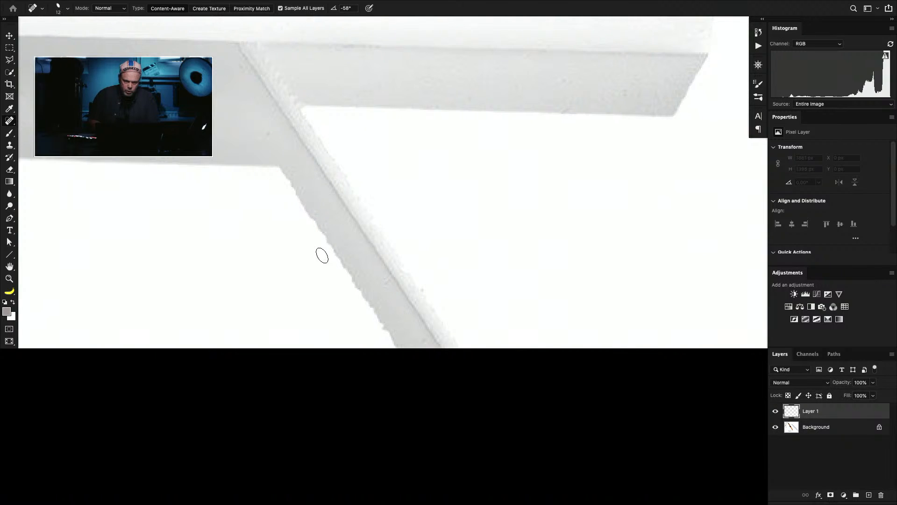
{"action": "left_click", "coordinate": [377, 323]}
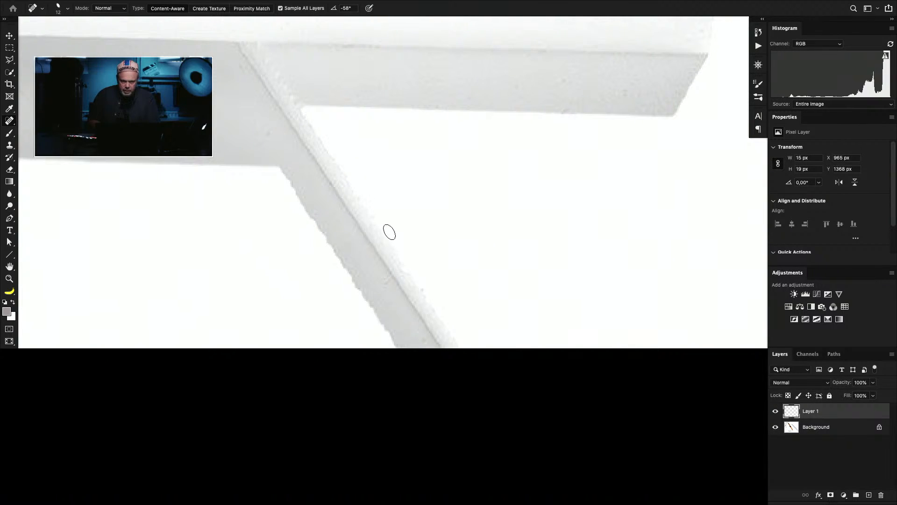
{"action": "left_click_drag", "start_coordinate": [388, 232], "coordinate": [379, 218]}
{"action": "left_click_drag", "start_coordinate": [404, 257], "coordinate": [429, 294]}
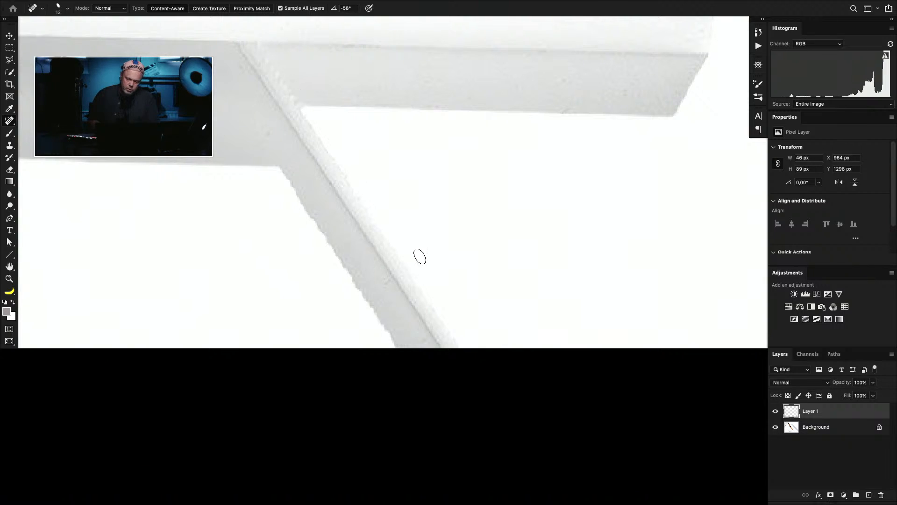
Step: Add a new layer, draw a straight Pen path along the slanted leg's lit edge from the canvas border up to the crossbar, and clear the path
{"action": "key", "text": "p"}
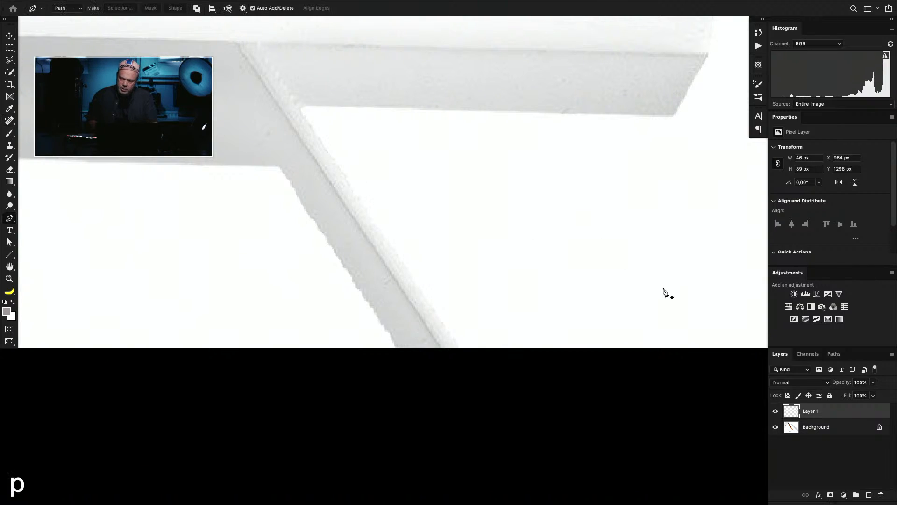
{"action": "left_click", "coordinate": [870, 495]}
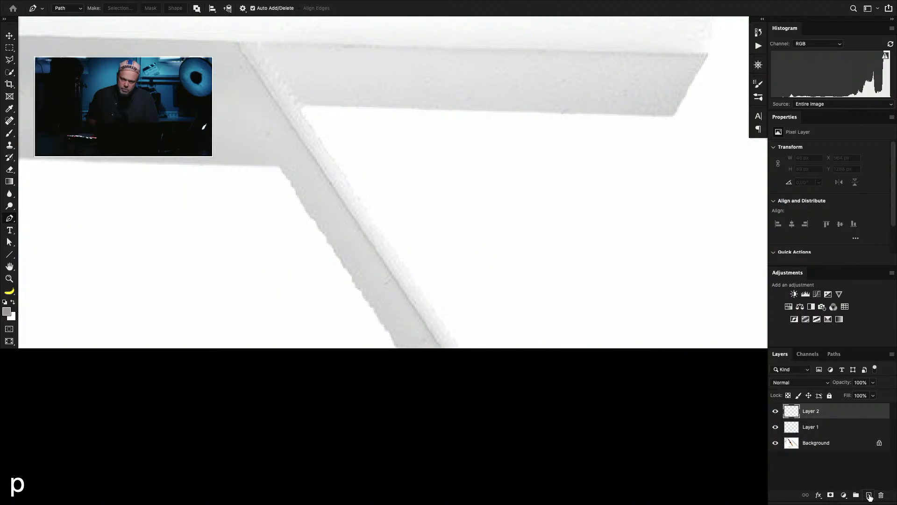
{"action": "left_click", "coordinate": [464, 349]}
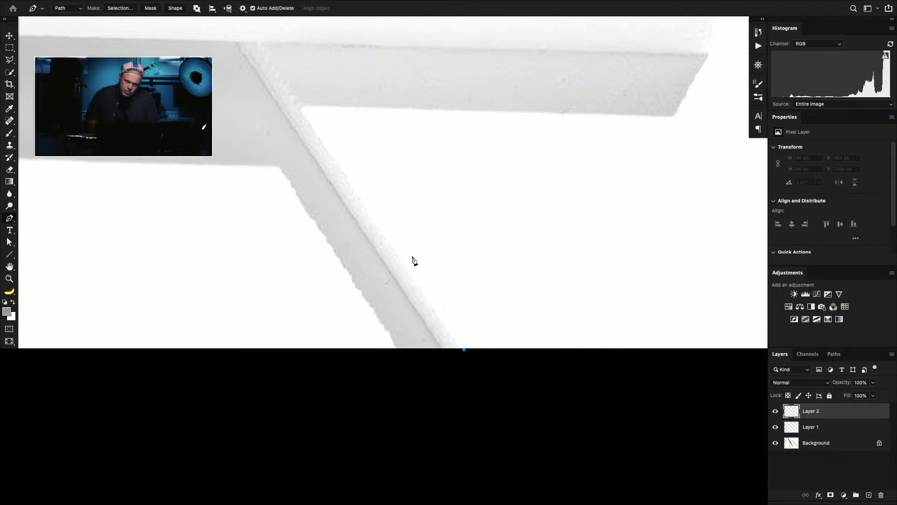
{"action": "left_click", "coordinate": [304, 107]}
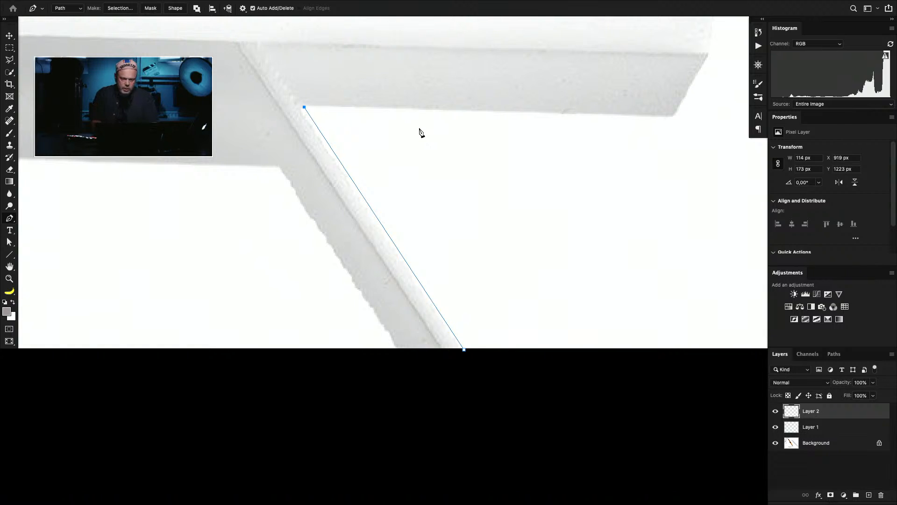
{"action": "key", "text": "Escape"}
{"action": "key", "text": "super+d"}
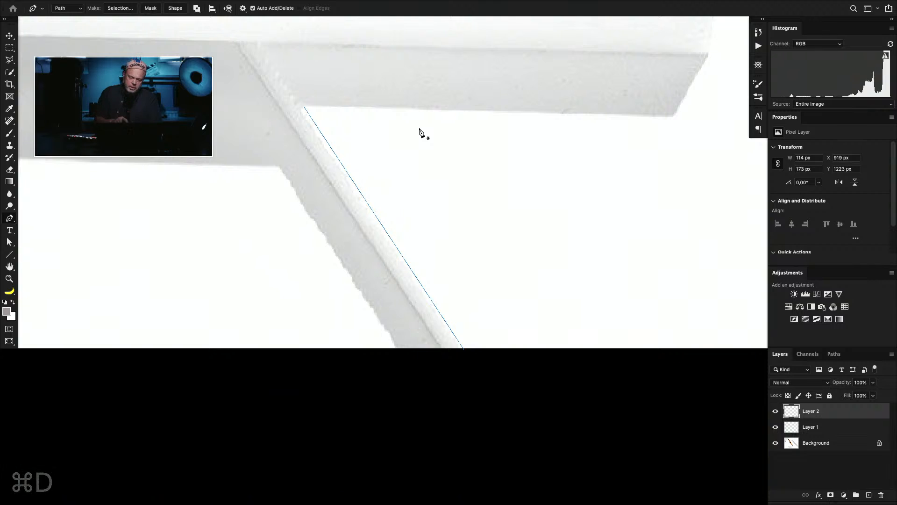
{"action": "key", "text": "Escape"}
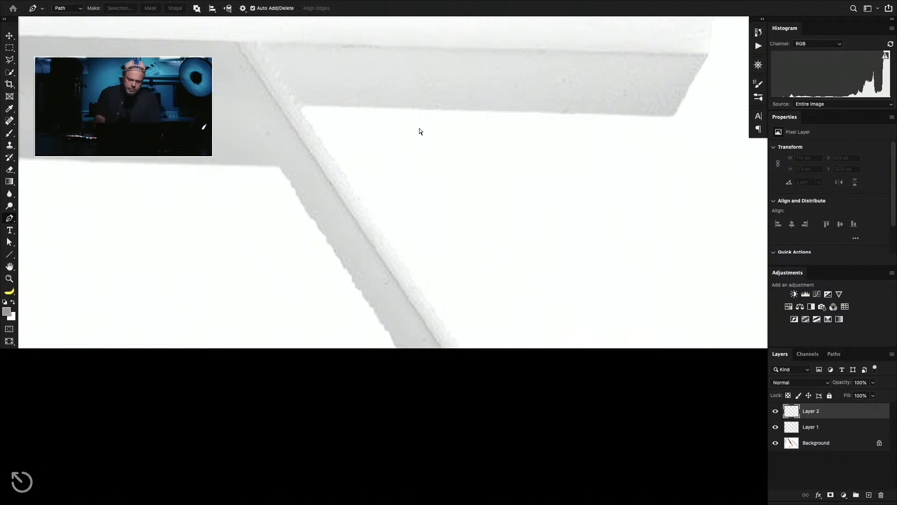
Step: Close the watch photo without saving the changes
{"action": "key", "text": "super+0"}
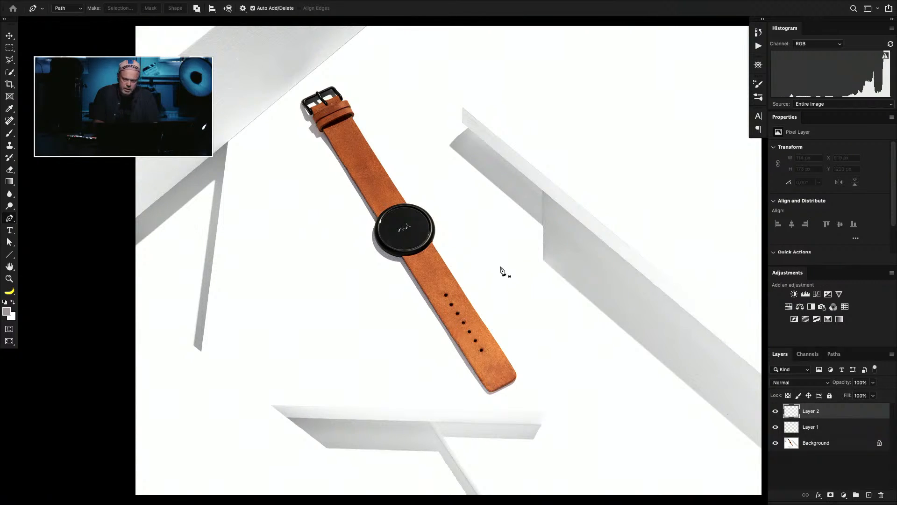
{"action": "key", "text": "super+w"}
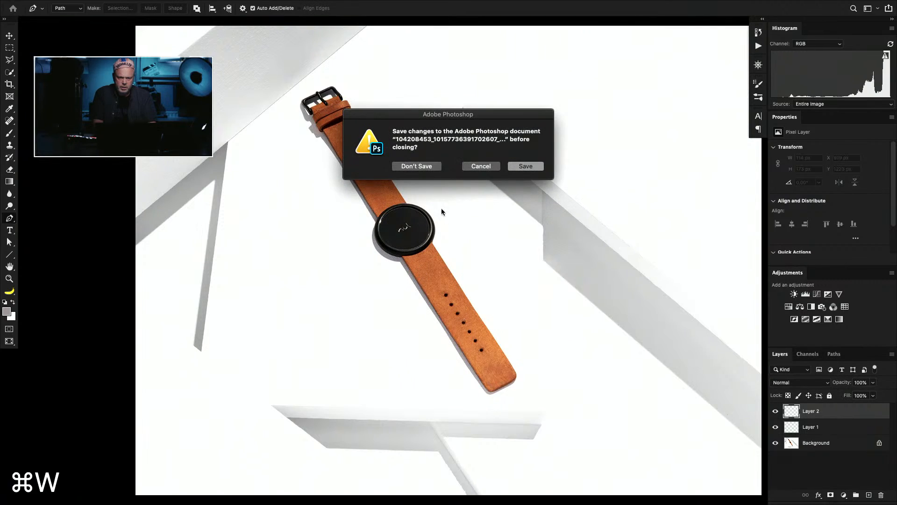
{"action": "left_click", "coordinate": [417, 166]}
Step: Switch to Safari, return to the 13 June 2020 album and open the Dior J'adore bottle photo
{"action": "key", "text": "super+Tab"}
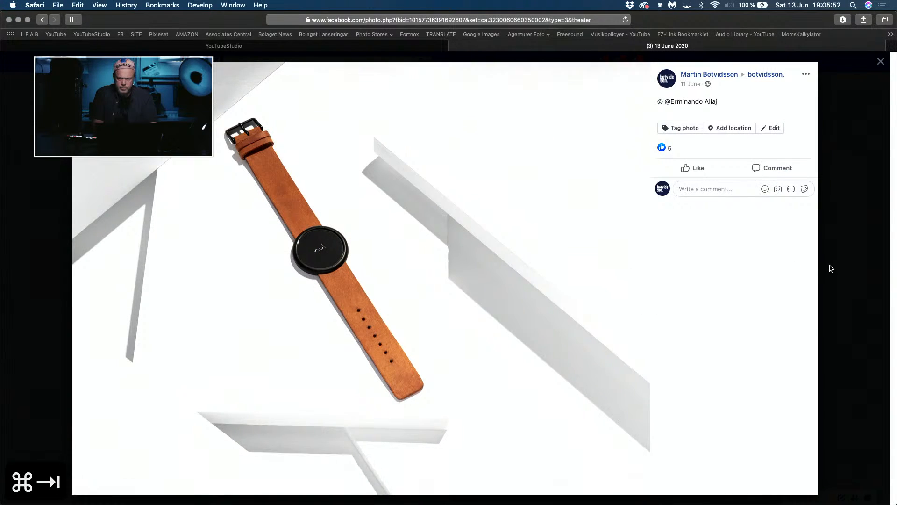
{"action": "left_click", "coordinate": [840, 275]}
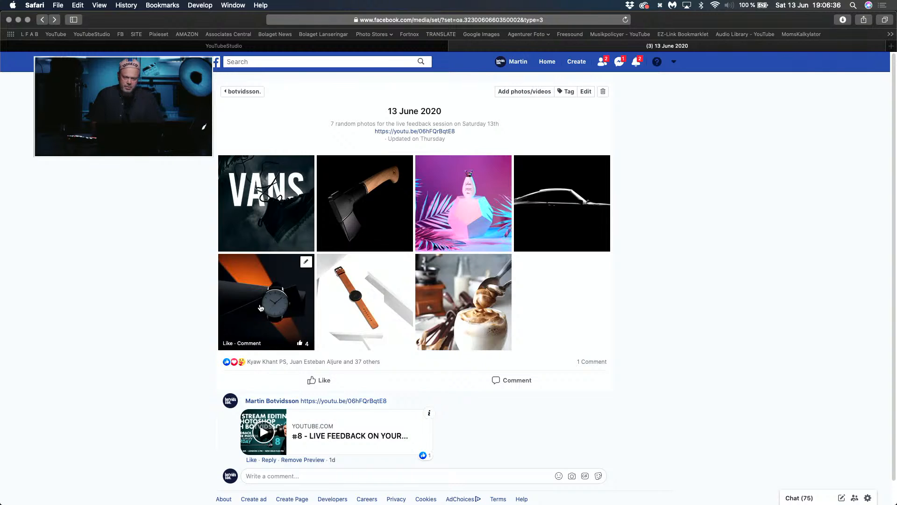
{"action": "left_click", "coordinate": [452, 220]}
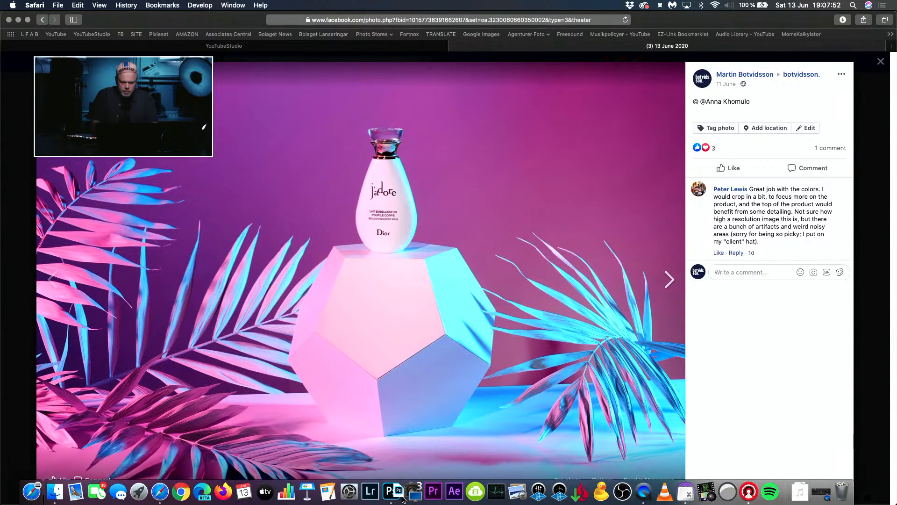
Step: Switch to Photoshop and view the Dior J'adore bottle photo in full screen, fitted to the screen
{"action": "left_click", "coordinate": [397, 496]}
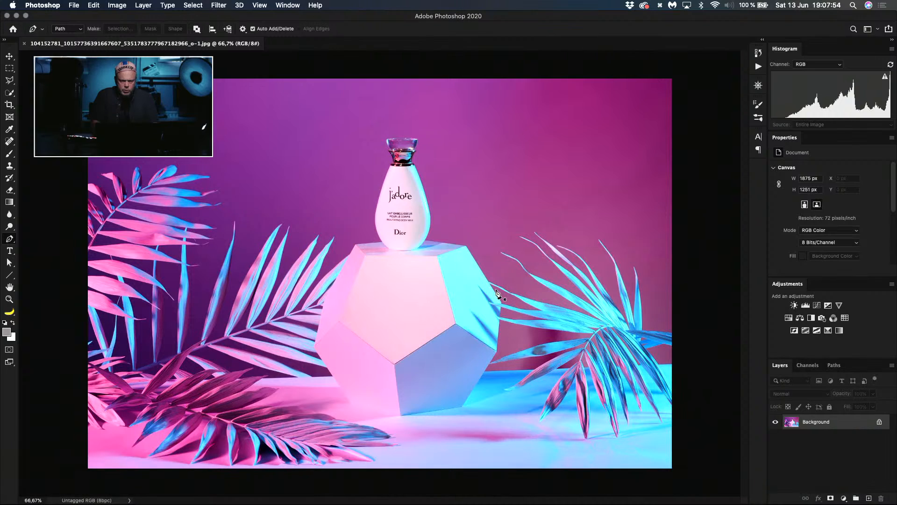
{"action": "key", "text": "f"}
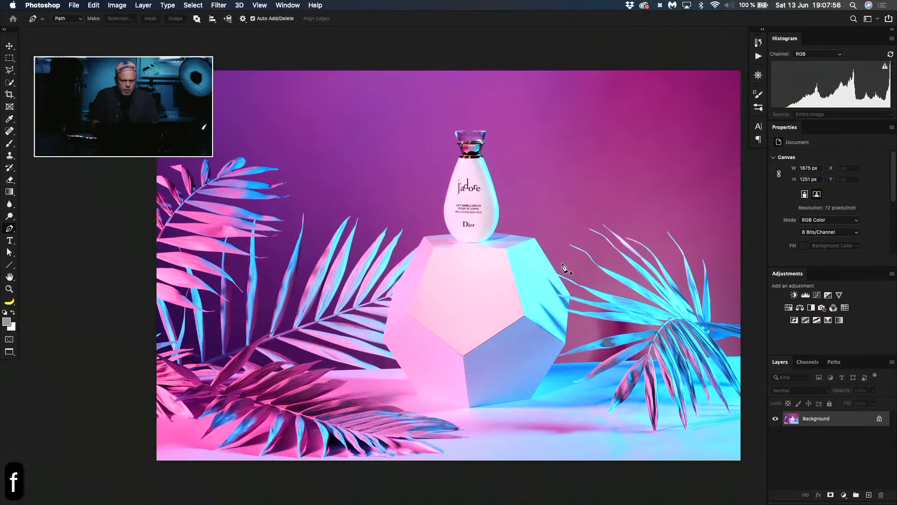
{"action": "key", "text": "f"}
{"action": "key", "text": "super+0"}
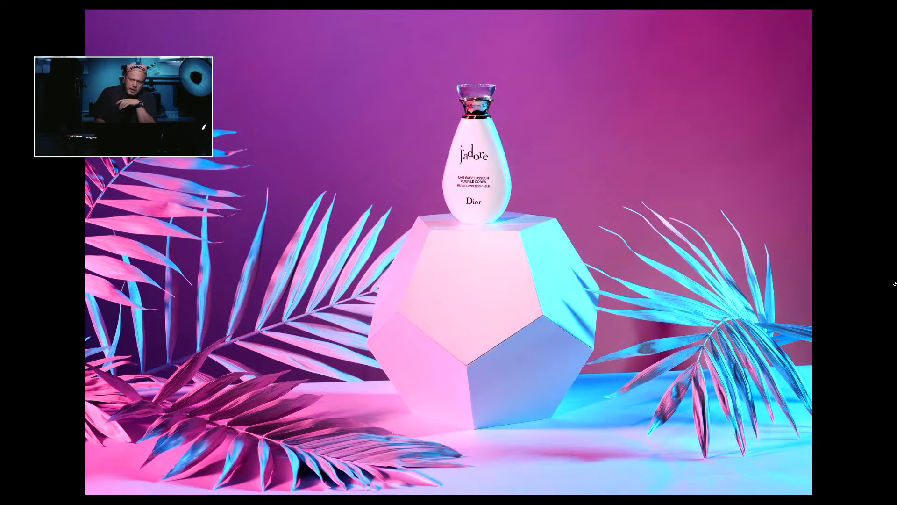
Step: Mark the edge between the pedestal's front and blue lower face with a rectangular selection, clear it, and leave full-screen view
{"action": "key", "text": "m"}
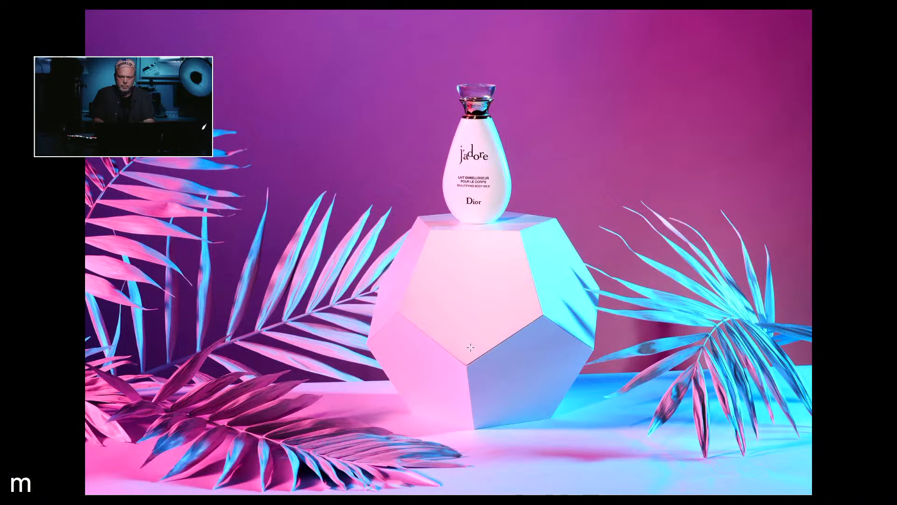
{"action": "left_click_drag", "start_coordinate": [459, 306], "coordinate": [552, 377]}
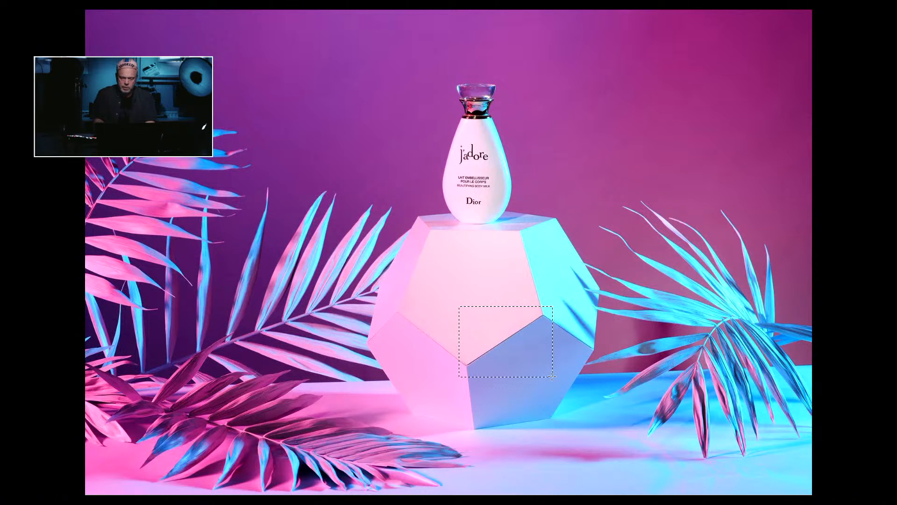
{"action": "key", "text": "super+d"}
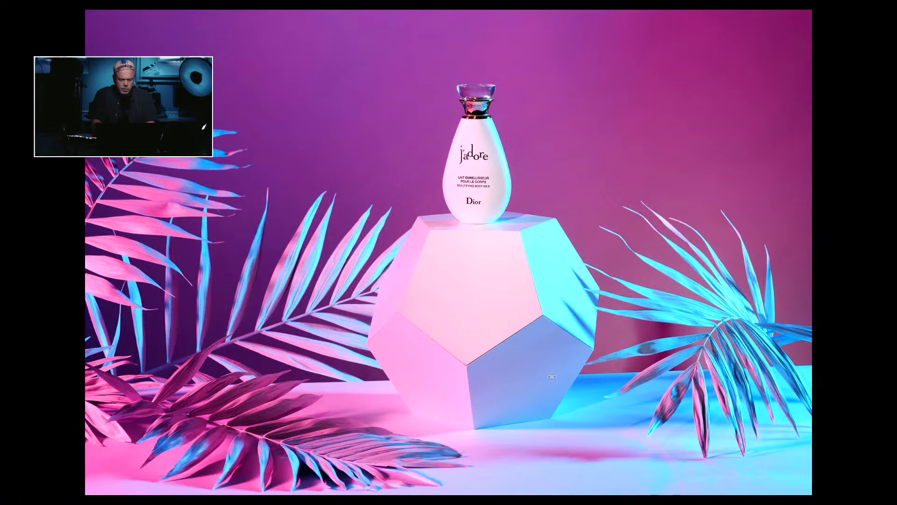
{"action": "key", "text": "Escape"}
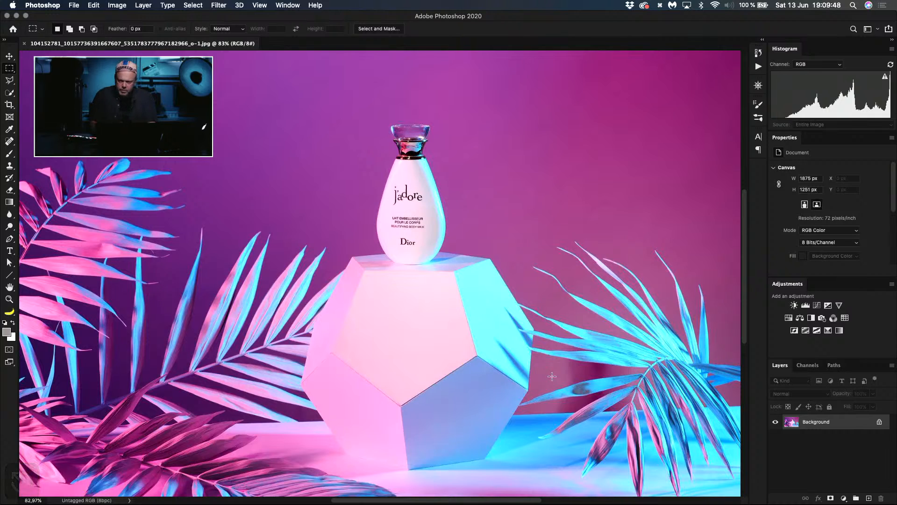
Step: Duplicate the Background layer and select the bottle's white body with Quick Selection, removing the spill onto the pedestal at its base
{"action": "key", "text": "super+j"}
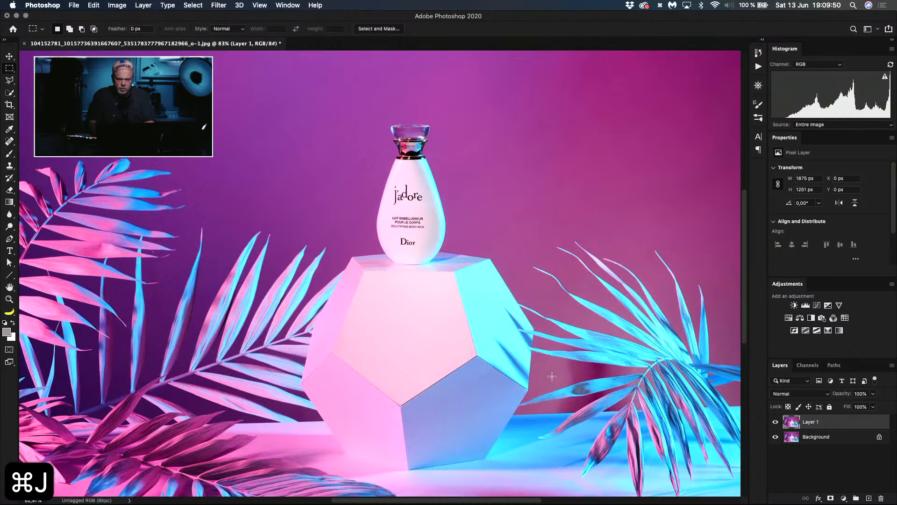
{"action": "key", "text": "super+plus"}
{"action": "key", "text": "super+plus"}
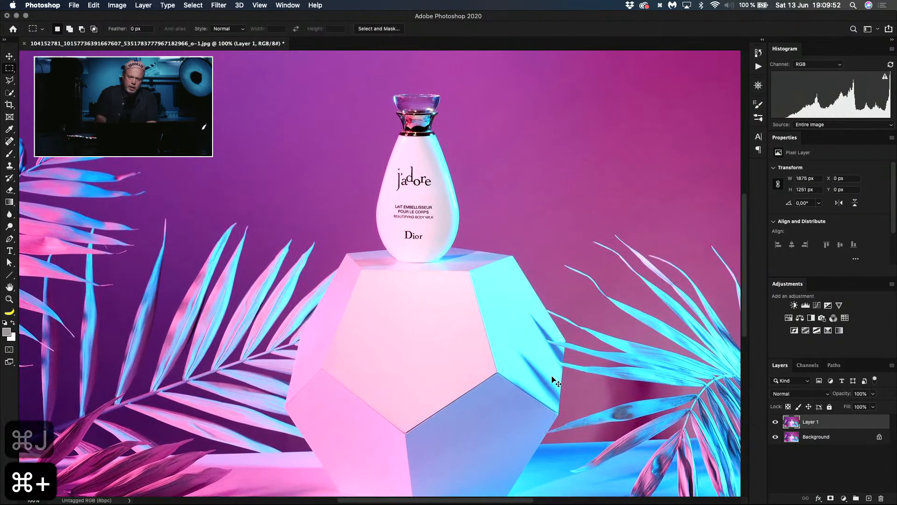
{"action": "left_click", "coordinate": [316, 5]}
{"action": "left_click", "coordinate": [383, 3]}
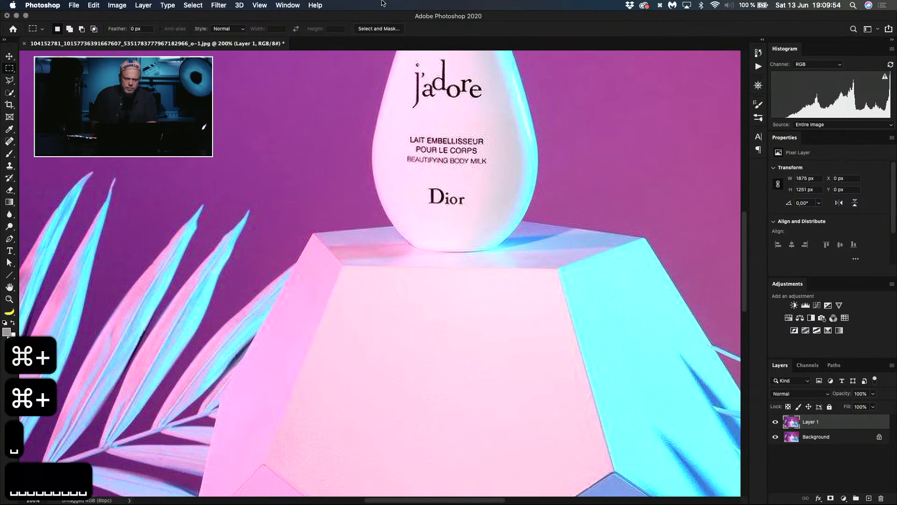
{"action": "left_click_drag", "start_coordinate": [425, 140], "coordinate": [404, 309]}
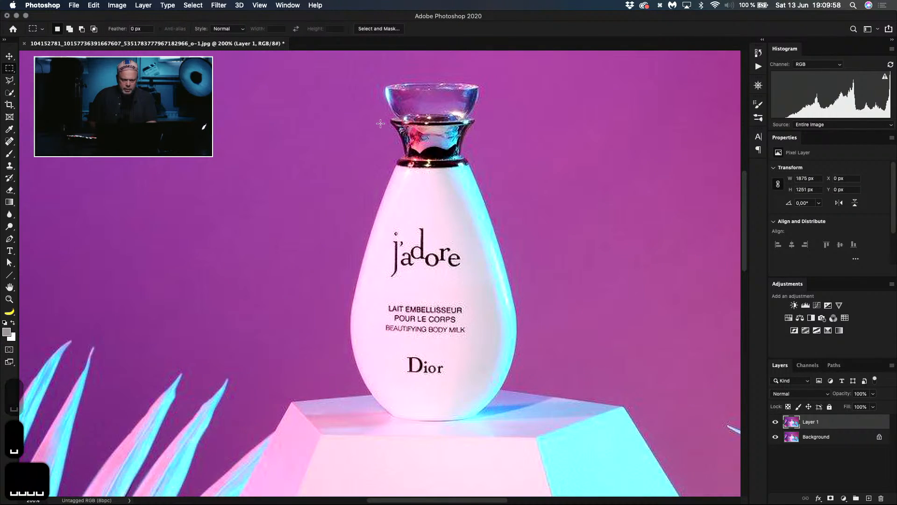
{"action": "key", "text": "w"}
{"action": "mouse_move", "coordinate": [453, 203]}
{"action": "left_mouse_down"}
{"action": "mouse_move", "coordinate": [425, 193]}
{"action": "mouse_move", "coordinate": [406, 292]}
{"action": "mouse_move", "coordinate": [411, 364]}
{"action": "left_mouse_up"}
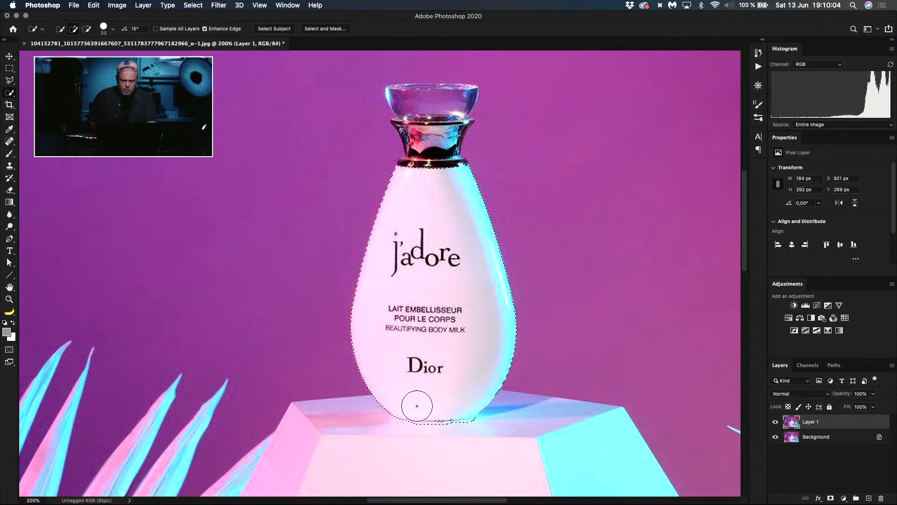
{"action": "key", "text": "alt"}
{"action": "mouse_move", "coordinate": [458, 438]}
{"action": "left_mouse_down"}
{"action": "mouse_move", "coordinate": [465, 433]}
{"action": "mouse_move", "coordinate": [422, 439]}
{"action": "mouse_move", "coordinate": [446, 437]}
{"action": "mouse_move", "coordinate": [435, 455]}
{"action": "mouse_move", "coordinate": [465, 451]}
{"action": "mouse_move", "coordinate": [473, 434]}
{"action": "mouse_move", "coordinate": [489, 459]}
{"action": "left_mouse_up"}
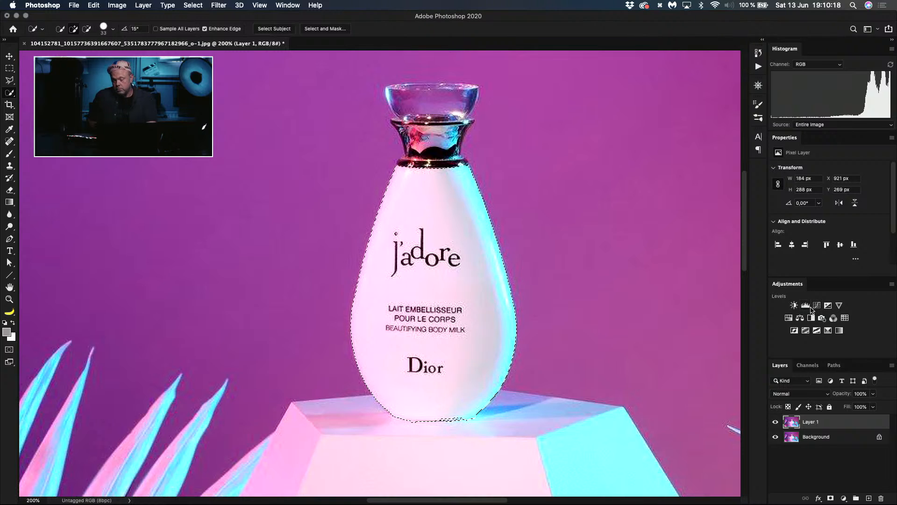
Step: Add a Hue/Saturation adjustment layer masked to the bottle body and set its Saturation to -100
{"action": "left_click", "coordinate": [789, 318]}
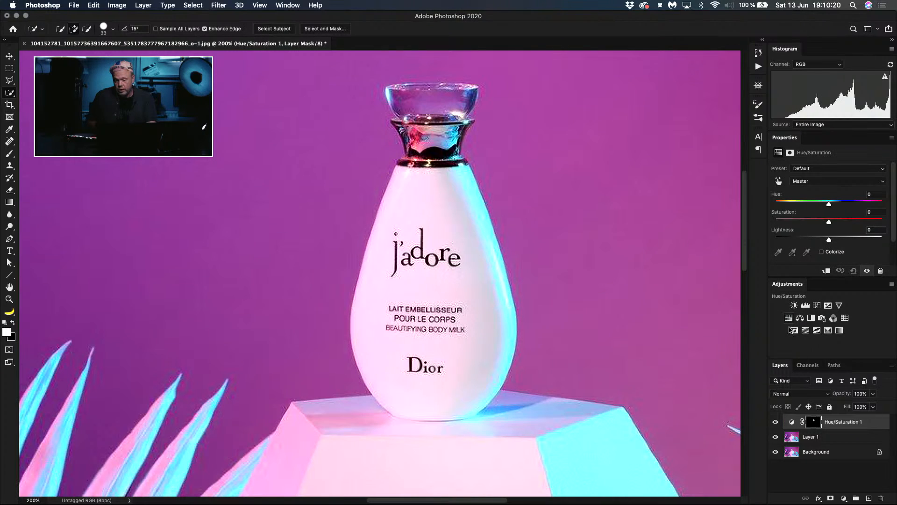
{"action": "left_click", "coordinate": [815, 422], "text": "alt"}
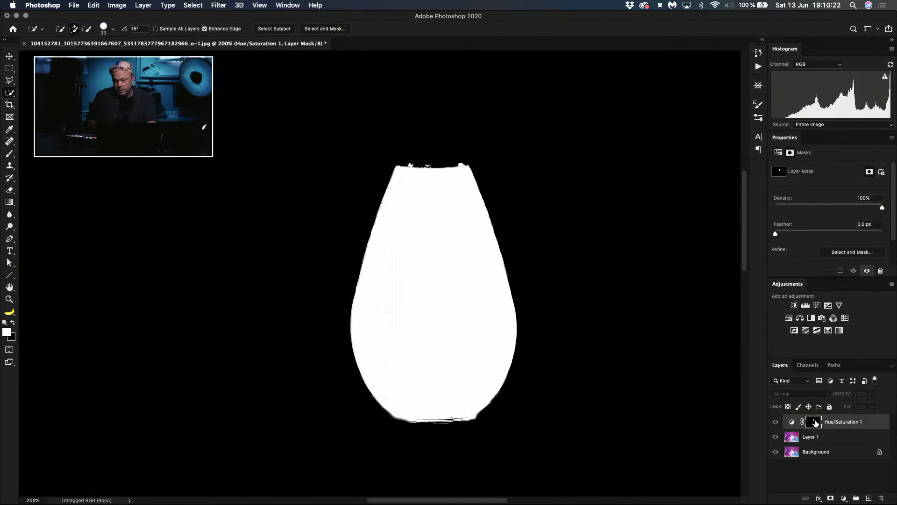
{"action": "left_click", "coordinate": [815, 422], "text": "alt"}
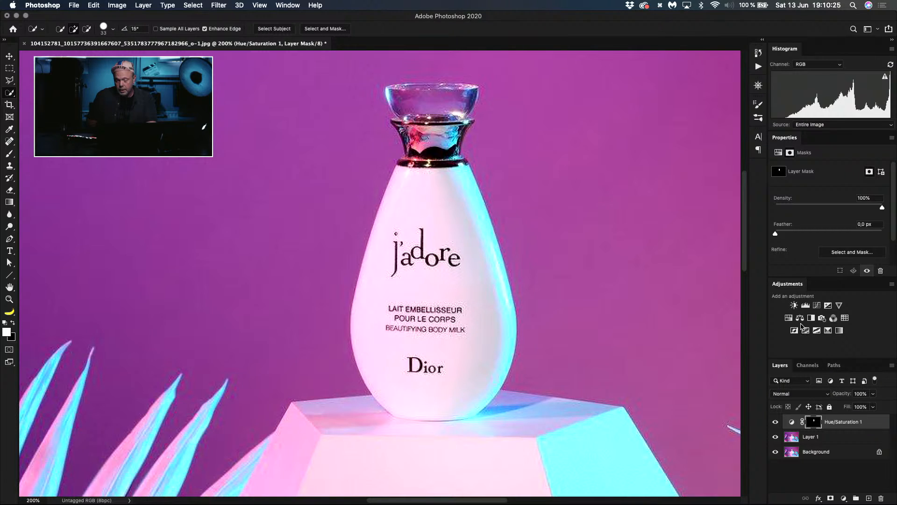
{"action": "left_click", "coordinate": [793, 422]}
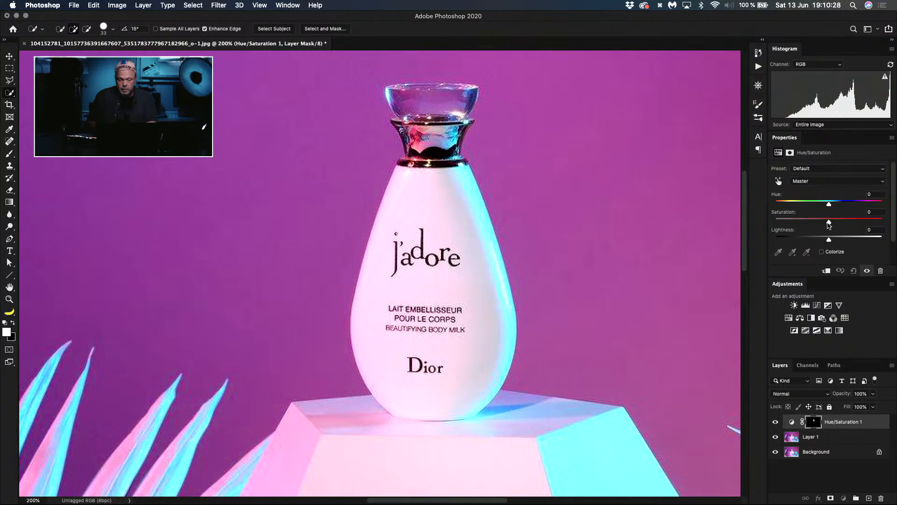
{"action": "left_click_drag", "start_coordinate": [829, 222], "coordinate": [776, 222]}
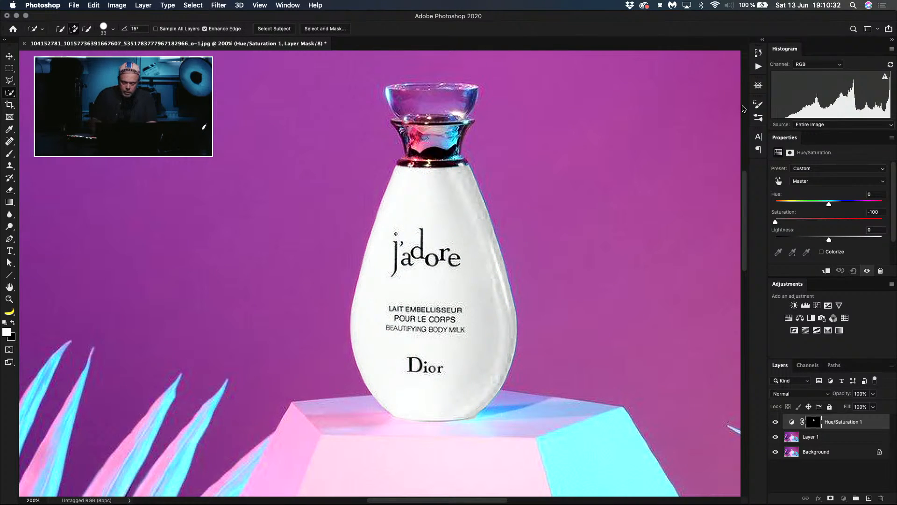
Step: Clear the selection and examine the desaturated bottle against the whole picture and close up
{"action": "key", "text": "super+0"}
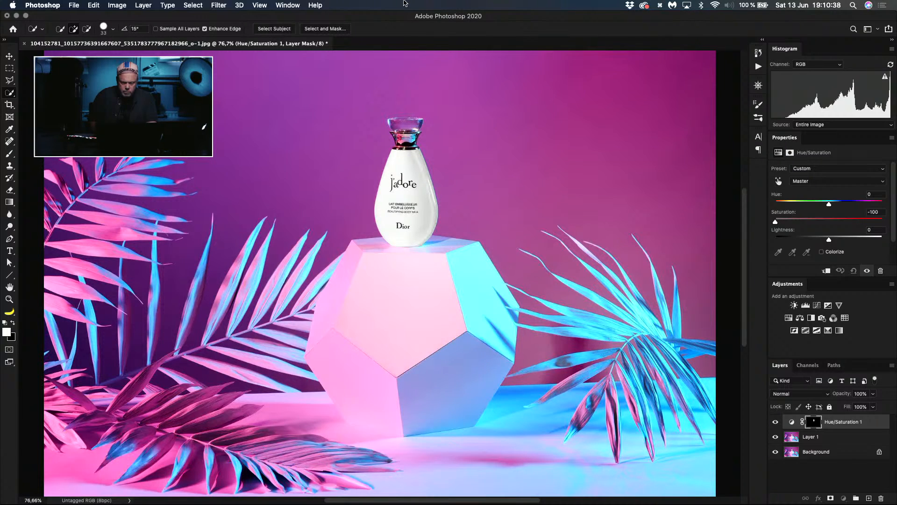
{"action": "key", "text": "super+d"}
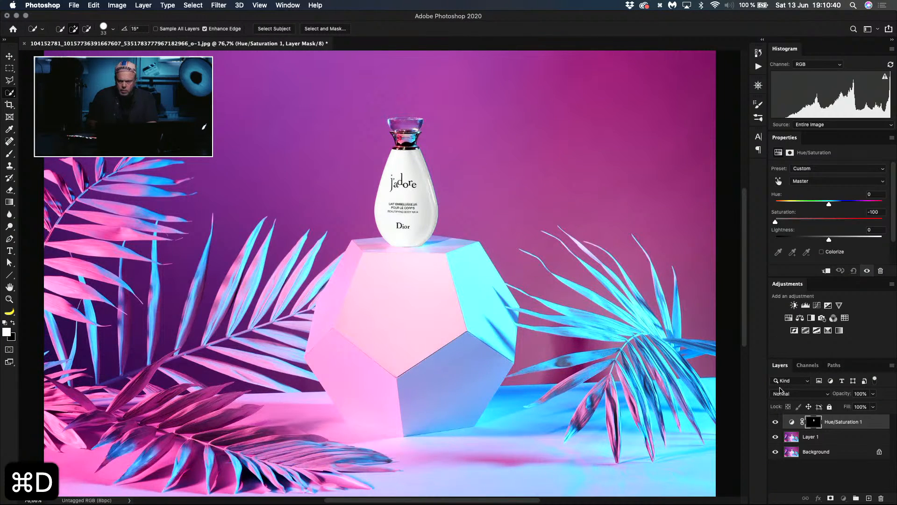
{"action": "key", "text": "super+plus"}
{"action": "key", "text": "super+plus"}
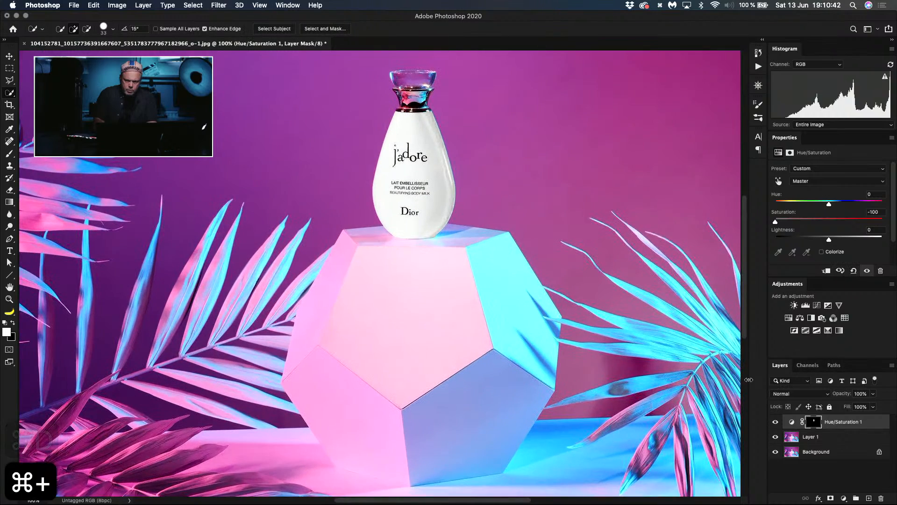
{"action": "left_click_drag", "start_coordinate": [431, 209], "coordinate": [413, 367]}
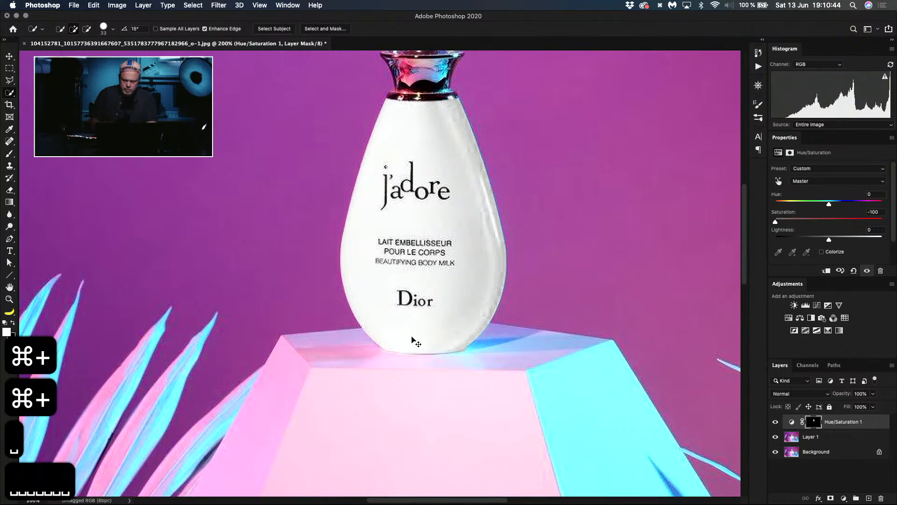
{"action": "key", "text": "super+minus"}
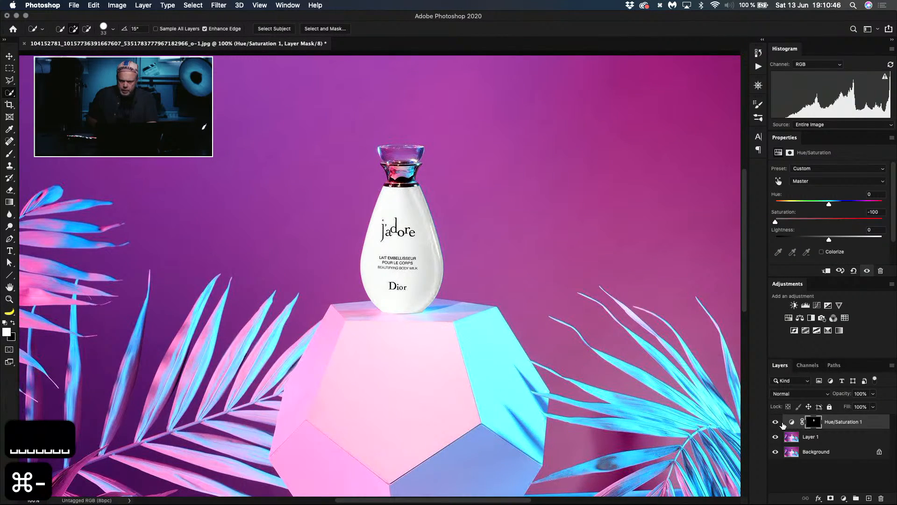
Step: Compare the bottle with and without the Hue/Saturation adjustment by toggling that layer's visibility, leaving the layer visible
{"action": "left_click", "coordinate": [776, 422]}
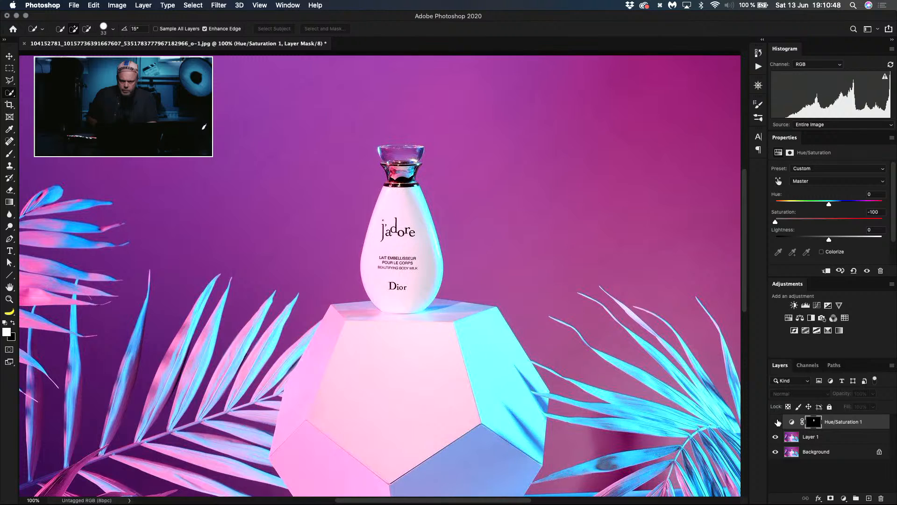
{"action": "left_click", "coordinate": [776, 422]}
{"action": "left_click", "coordinate": [777, 422]}
{"action": "left_click", "coordinate": [776, 422]}
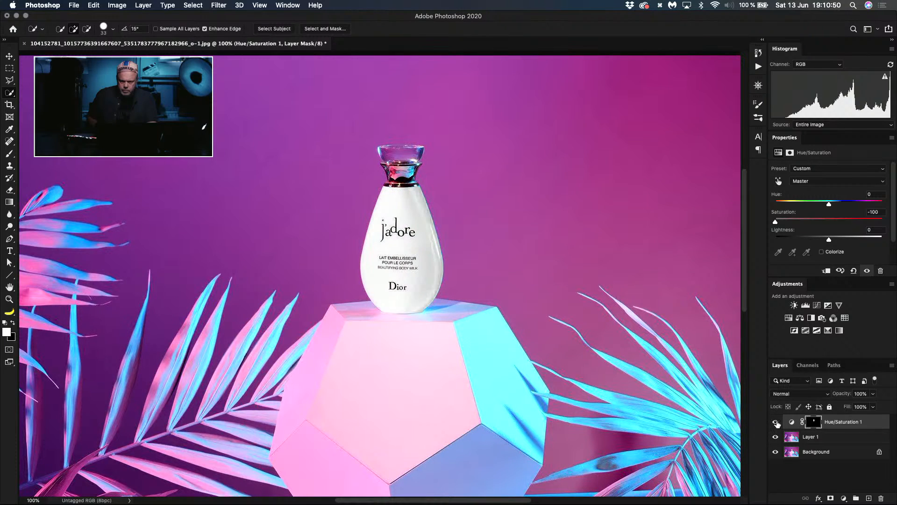
{"action": "left_click", "coordinate": [776, 422]}
{"action": "left_click", "coordinate": [776, 422]}
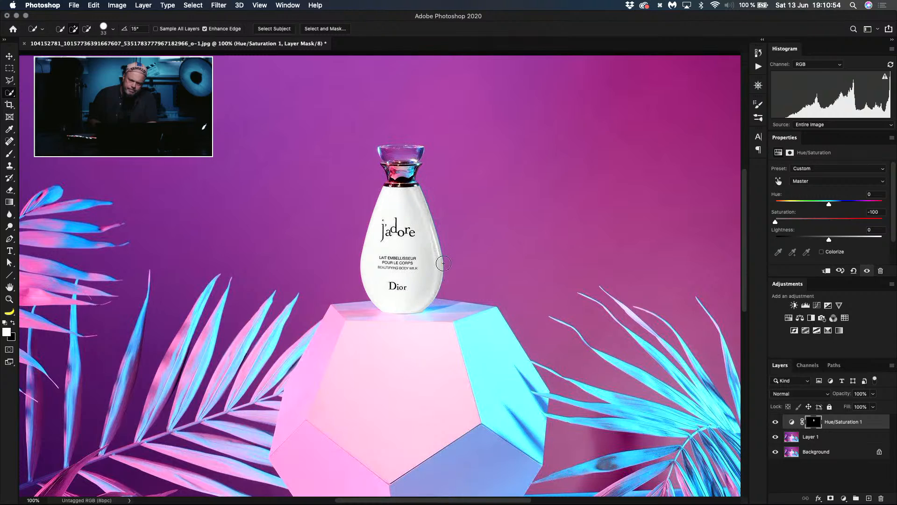
{"action": "left_click", "coordinate": [776, 422]}
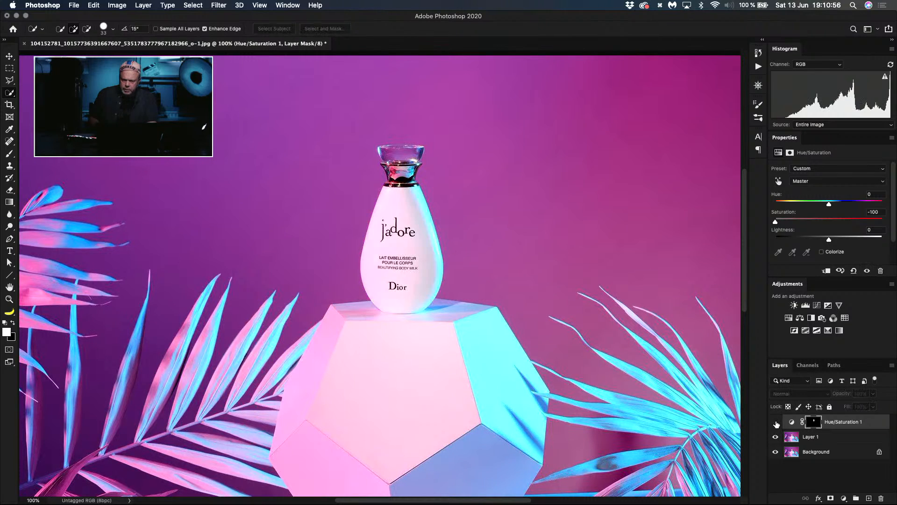
{"action": "left_click", "coordinate": [776, 423]}
{"action": "left_click", "coordinate": [775, 423]}
{"action": "left_click", "coordinate": [775, 423]}
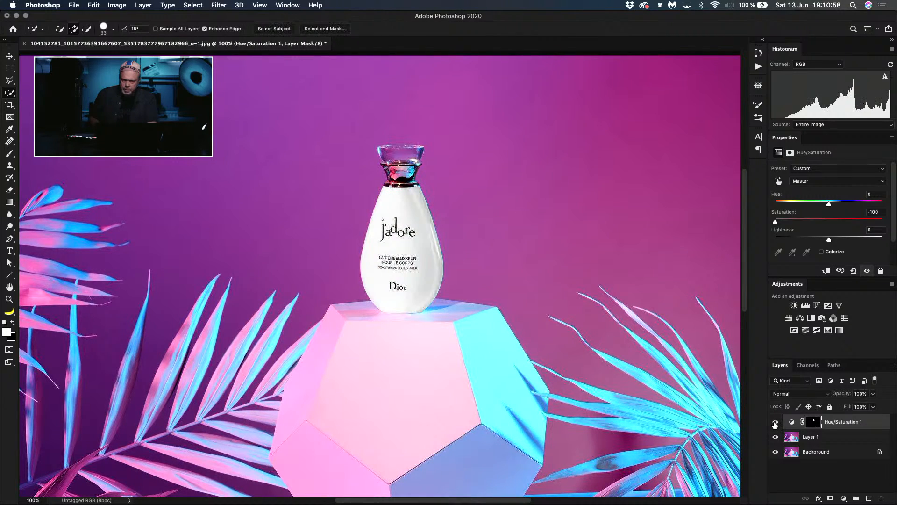
{"action": "left_click", "coordinate": [775, 423]}
{"action": "left_click", "coordinate": [775, 423]}
{"action": "left_click", "coordinate": [775, 423]}
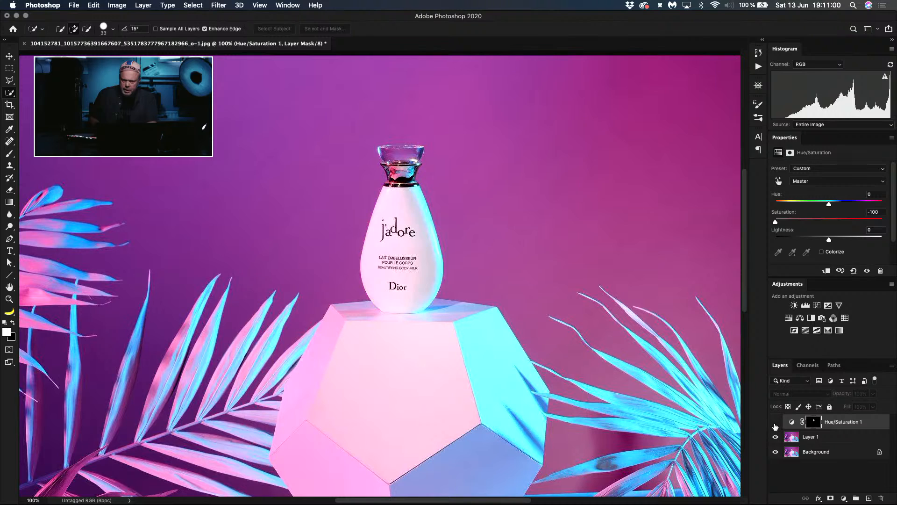
{"action": "left_click", "coordinate": [775, 423]}
Step: Lower the Hue/Saturation 1 layer's opacity to 87% and compare the bottle with the adjustment off and on
{"action": "key", "text": "super+minus"}
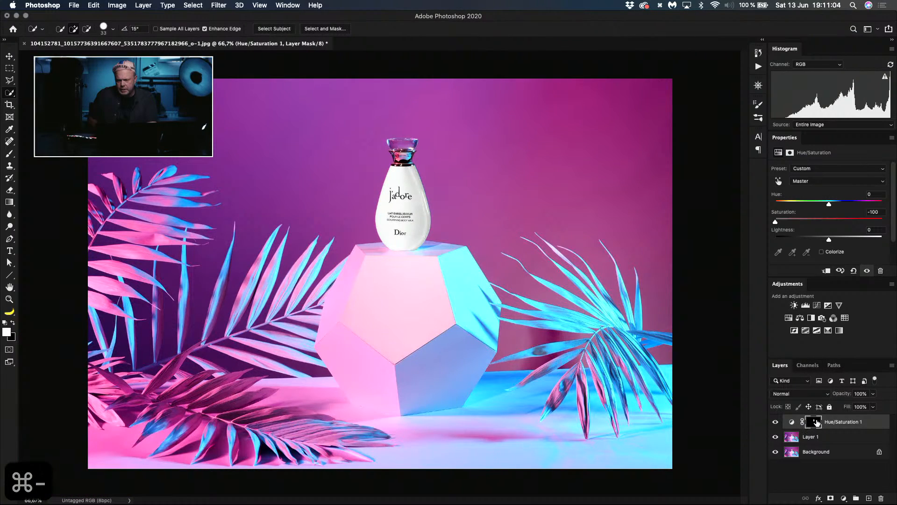
{"action": "left_click", "coordinate": [816, 422]}
{"action": "left_click", "coordinate": [791, 422]}
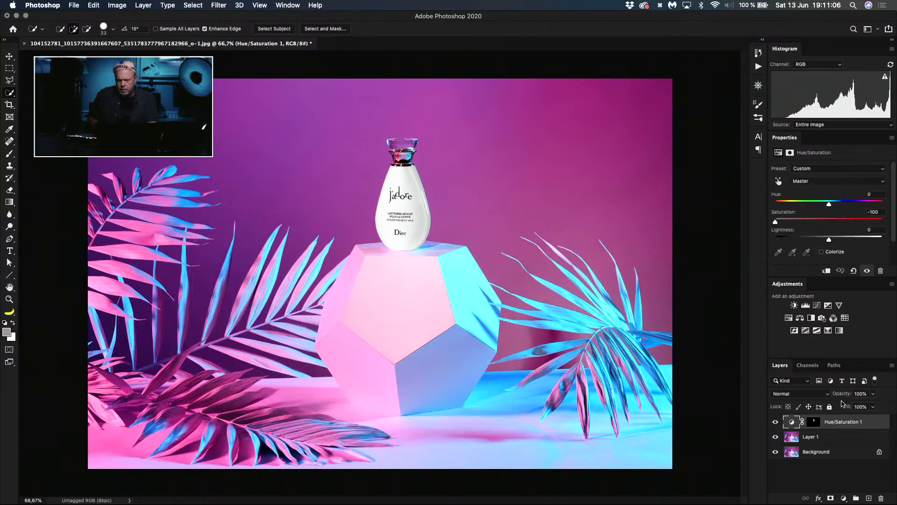
{"action": "left_click_drag", "start_coordinate": [843, 394], "coordinate": [806, 394]}
{"action": "left_click", "coordinate": [776, 422]}
{"action": "left_click", "coordinate": [776, 422]}
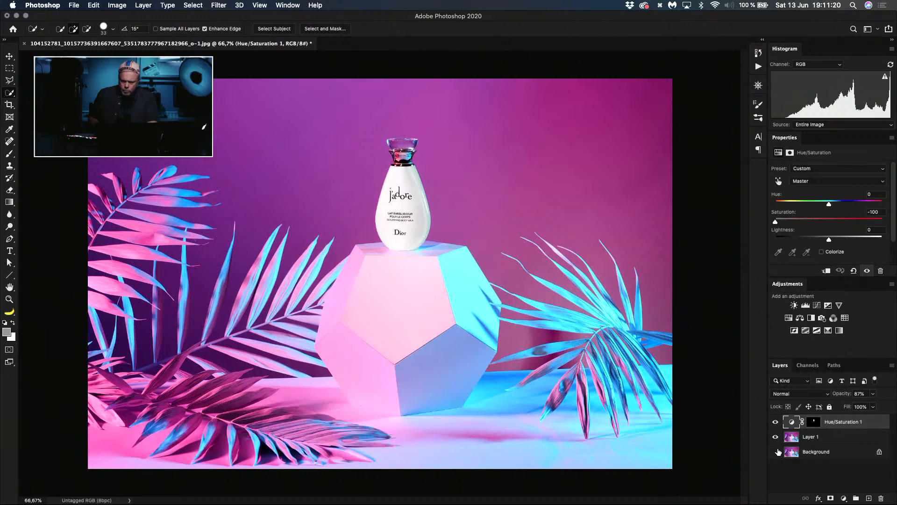
Step: Hide the Background layer and stamp all visible layers into a new merged layer at the top of the stack
{"action": "key", "text": "alt+shift+super+e"}
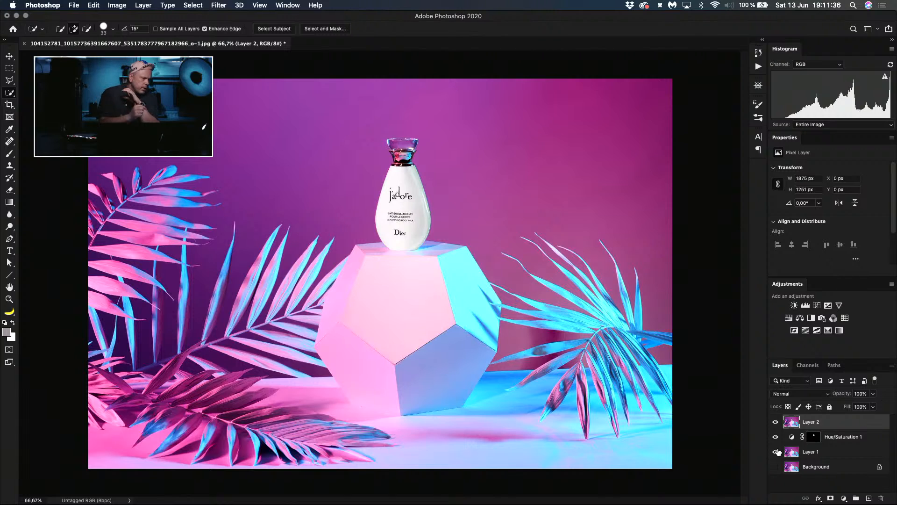
{"action": "key", "text": "alt"}
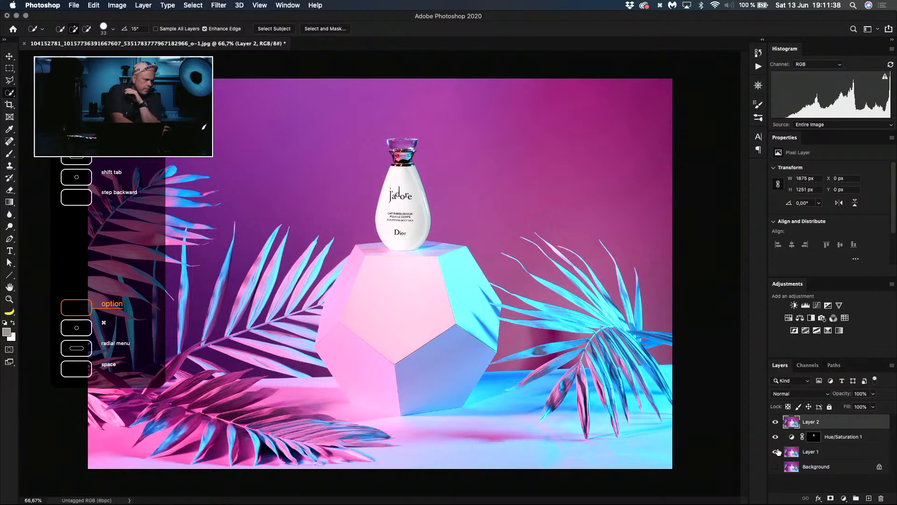
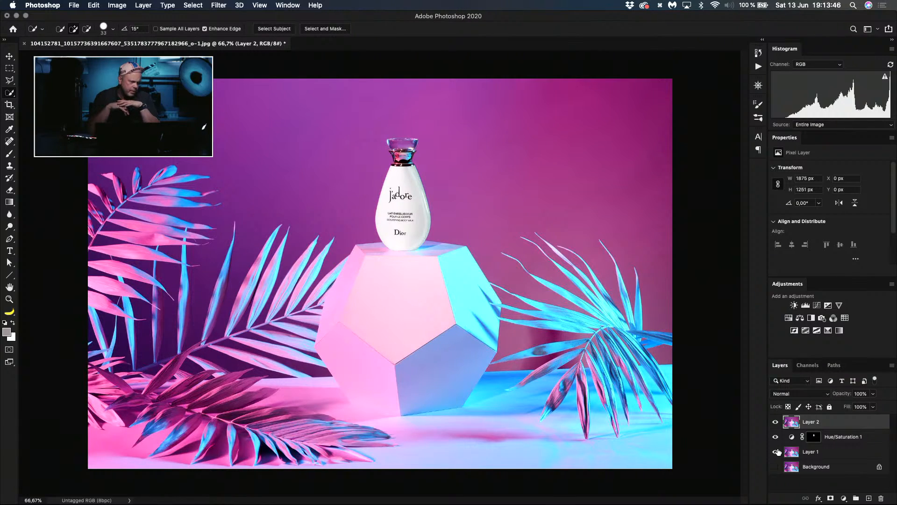
Step: Try a 2:3 crop of the picture in portrait and in landscape orientation
{"action": "key", "text": "c"}
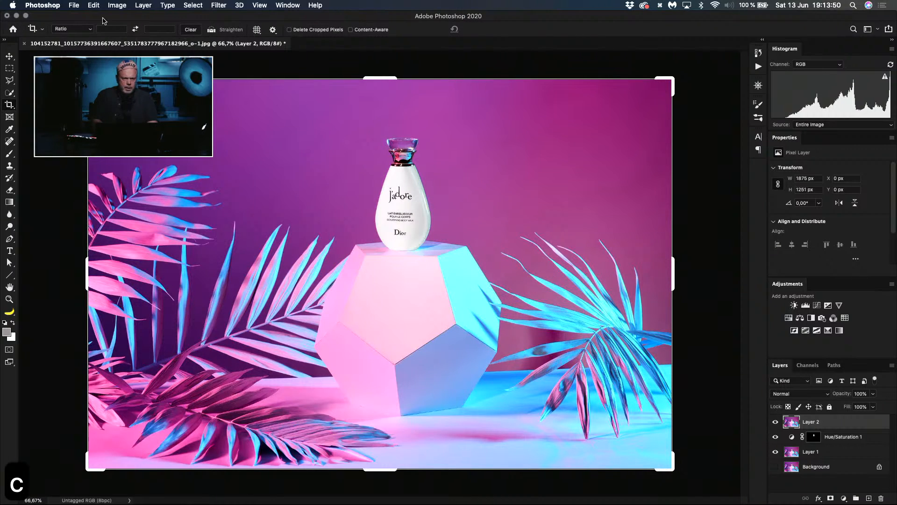
{"action": "left_click", "coordinate": [90, 29]}
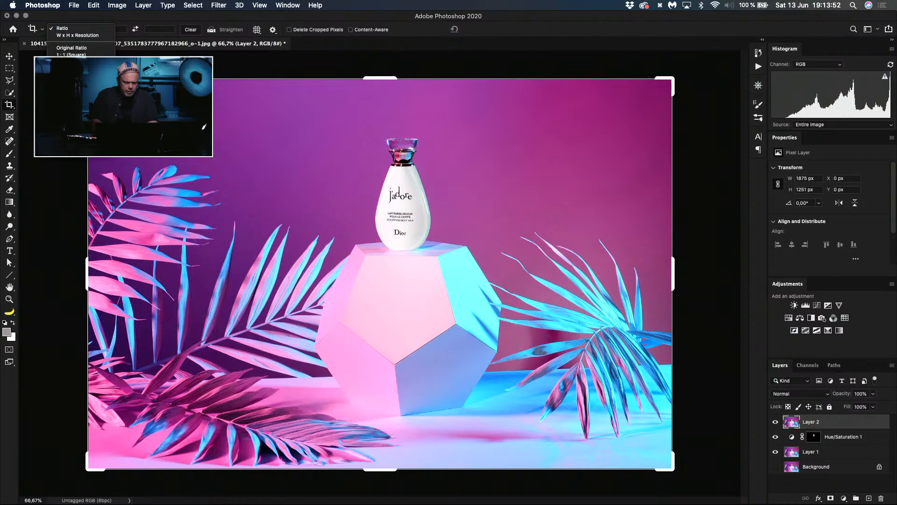
{"action": "left_click", "coordinate": [70, 76]}
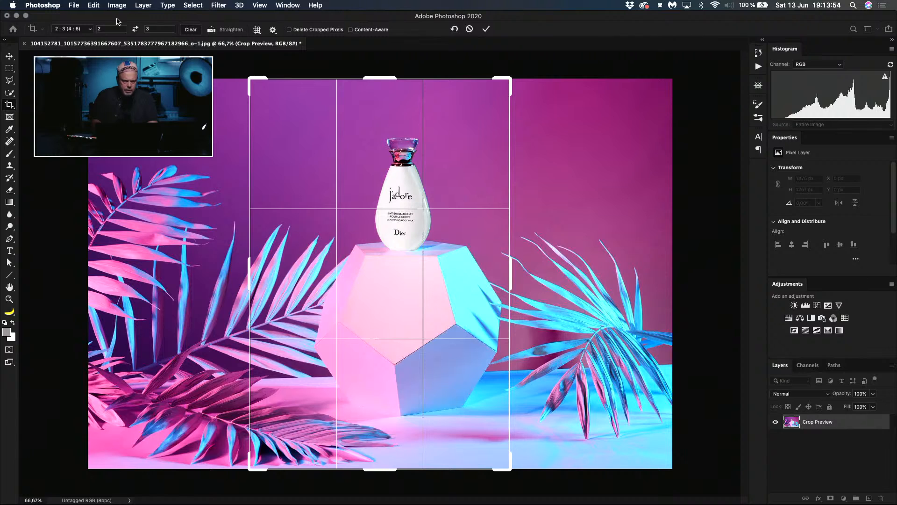
{"action": "left_click", "coordinate": [135, 29]}
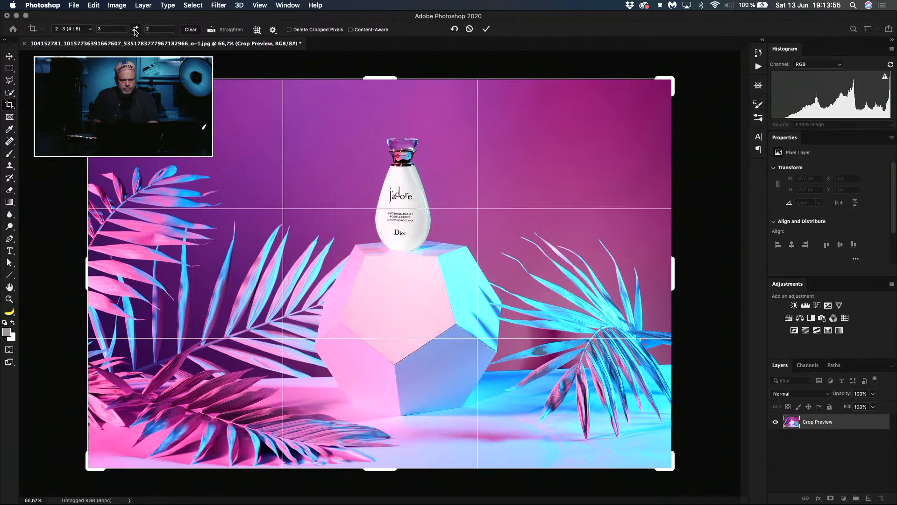
Step: Try a 5:7 portrait crop around the bottle and its pedestal, and undo it
{"action": "left_click", "coordinate": [91, 29]}
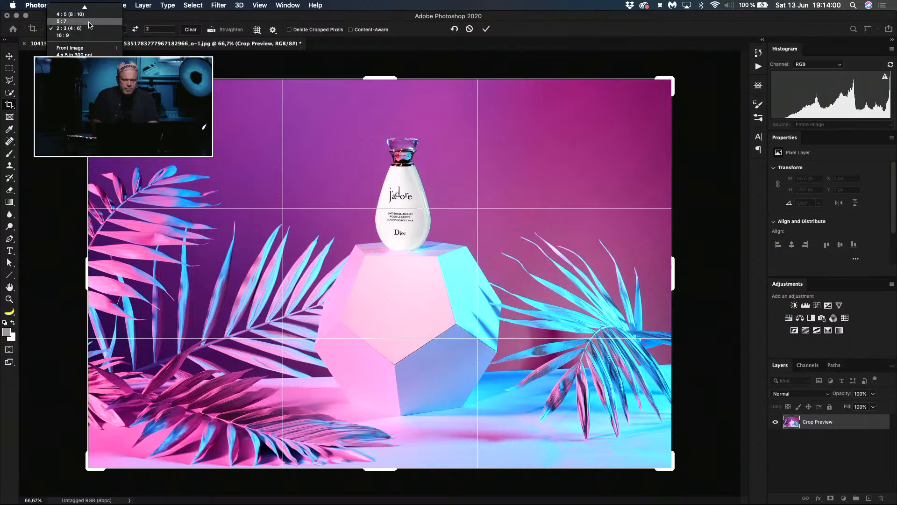
{"action": "left_click", "coordinate": [89, 21]}
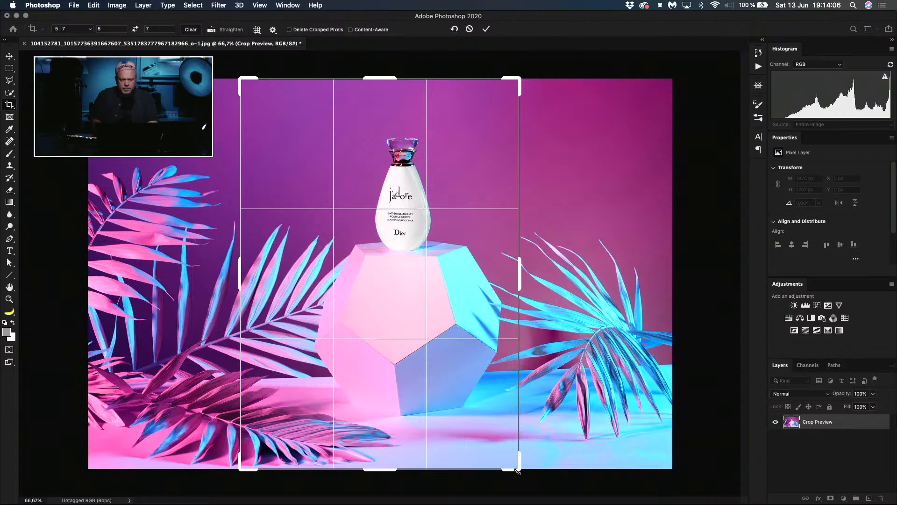
{"action": "left_click_drag", "start_coordinate": [519, 471], "coordinate": [510, 452]}
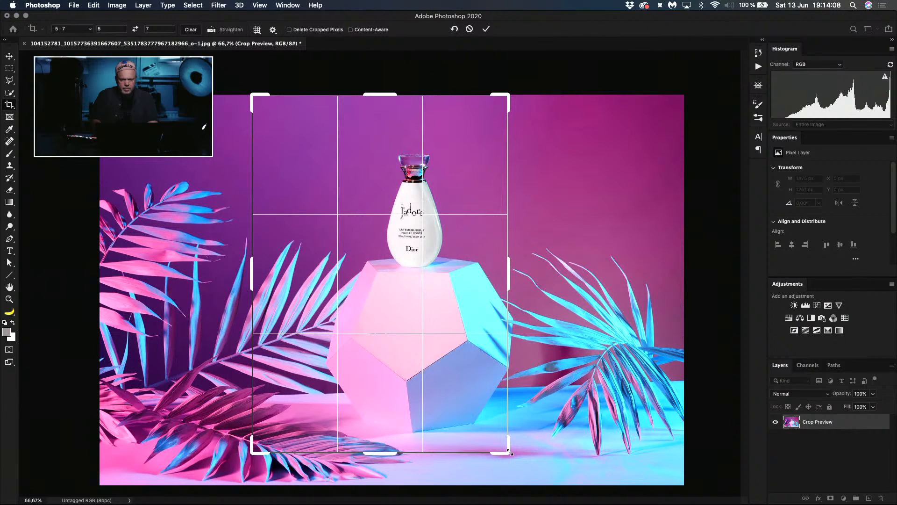
{"action": "key", "text": "Return"}
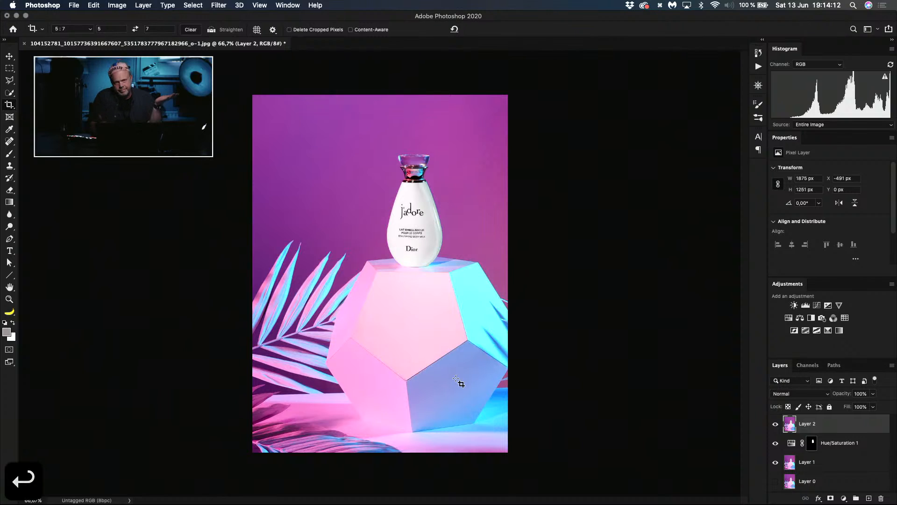
{"action": "key", "text": "c"}
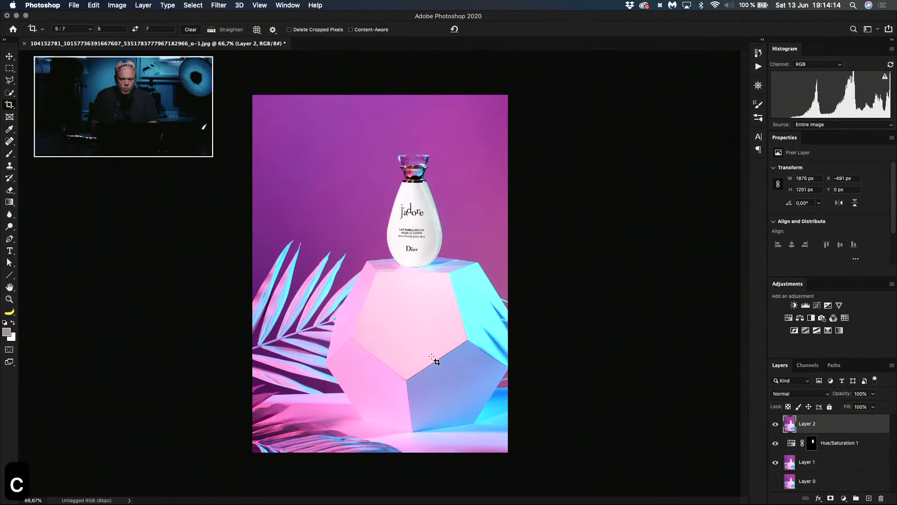
{"action": "key", "text": "super+z"}
Step: Crop the picture to a tighter 7:5 landscape frame with the bottle right of center
{"action": "left_click", "coordinate": [545, 354]}
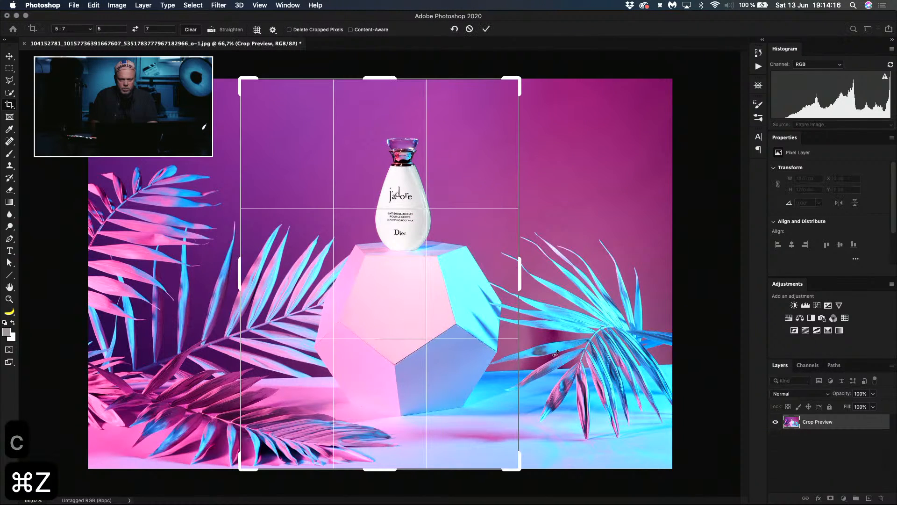
{"action": "left_click", "coordinate": [135, 29]}
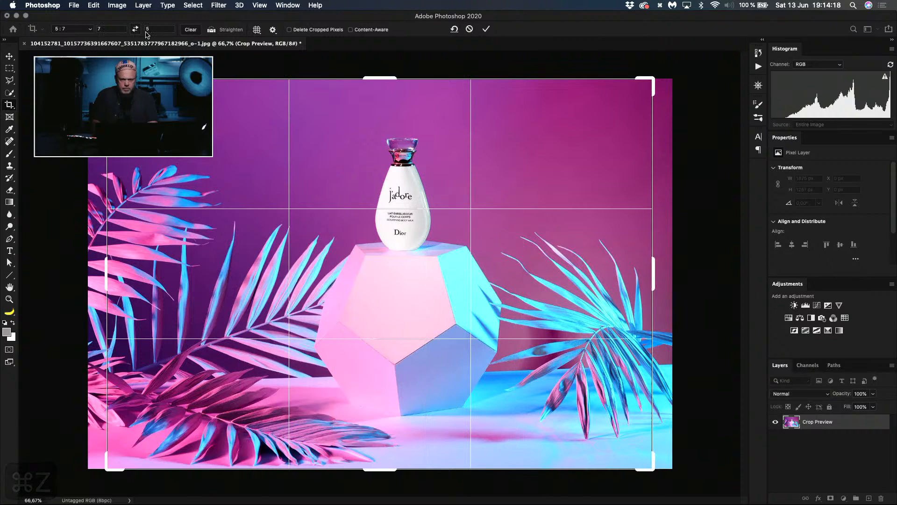
{"action": "left_click_drag", "start_coordinate": [649, 470], "coordinate": [631, 453]}
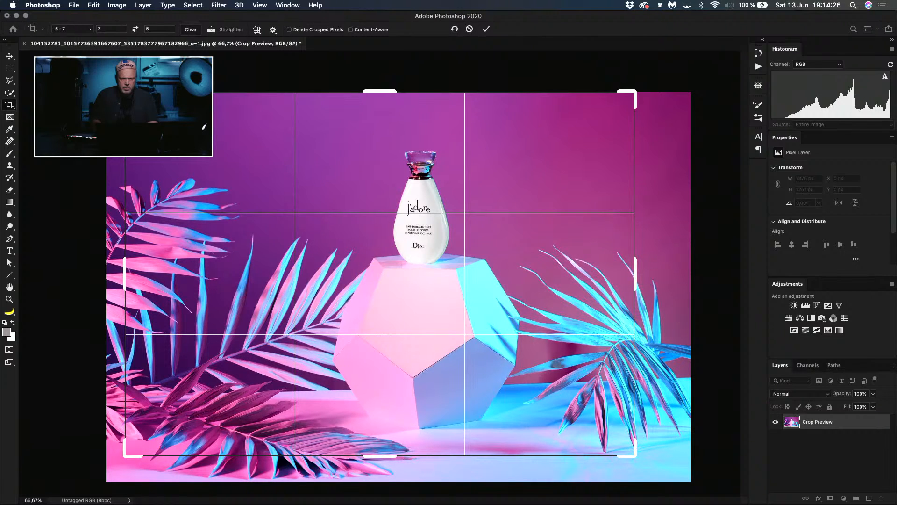
{"action": "left_click_drag", "start_coordinate": [125, 93], "coordinate": [142, 104]}
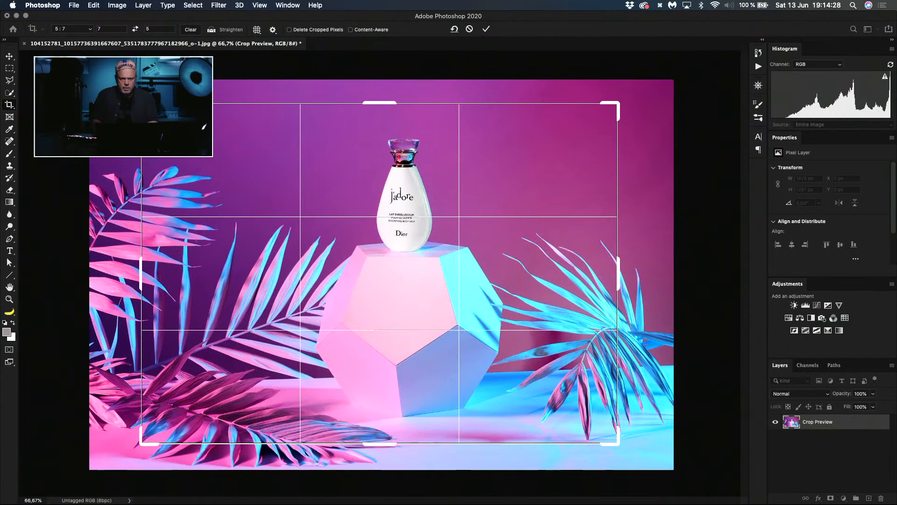
{"action": "left_click_drag", "start_coordinate": [324, 267], "coordinate": [372, 270]}
{"action": "key", "text": "Return"}
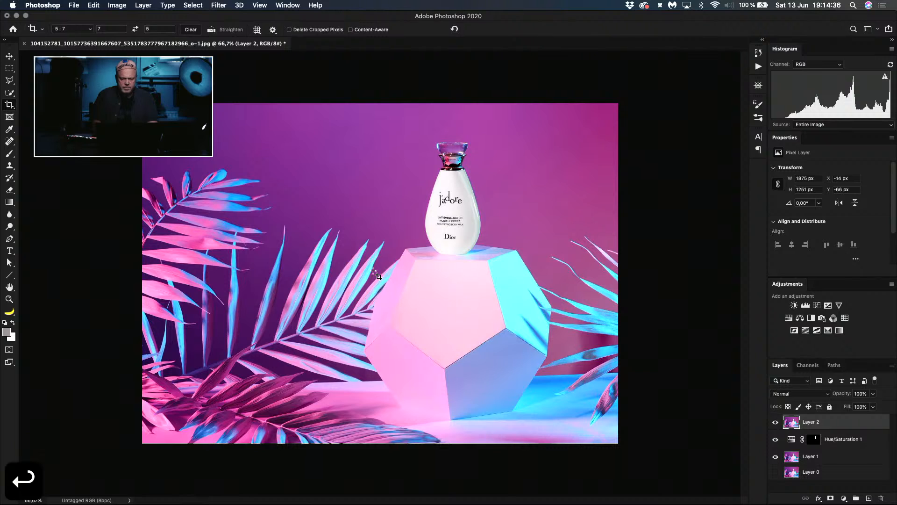
Step: Nudge Layer 2 within the cropped frame 30 px down and 30 px to the left
{"action": "key", "text": "v"}
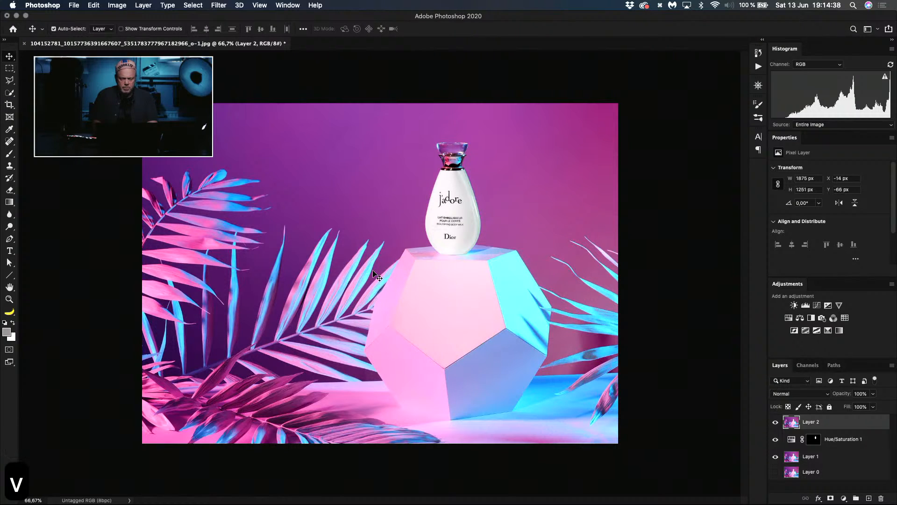
{"action": "key", "text": "v"}
{"action": "key", "text": "c"}
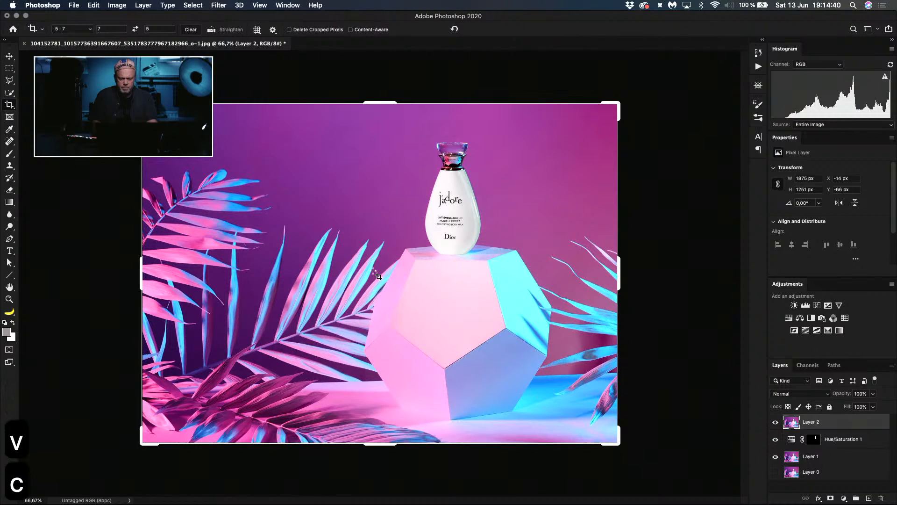
{"action": "key", "text": "m"}
{"action": "key", "text": "shift+super+Down"}
{"action": "key", "text": "shift+super+Down"}
{"action": "key", "text": "shift+super+Down"}
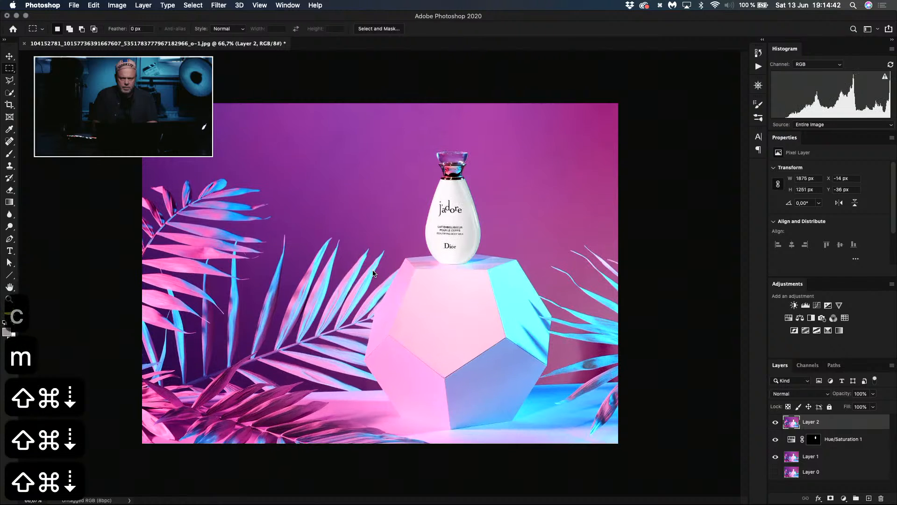
{"action": "key", "text": "shift+super+Up"}
{"action": "key", "text": "shift+super+Up"}
{"action": "key", "text": "shift+super+Down"}
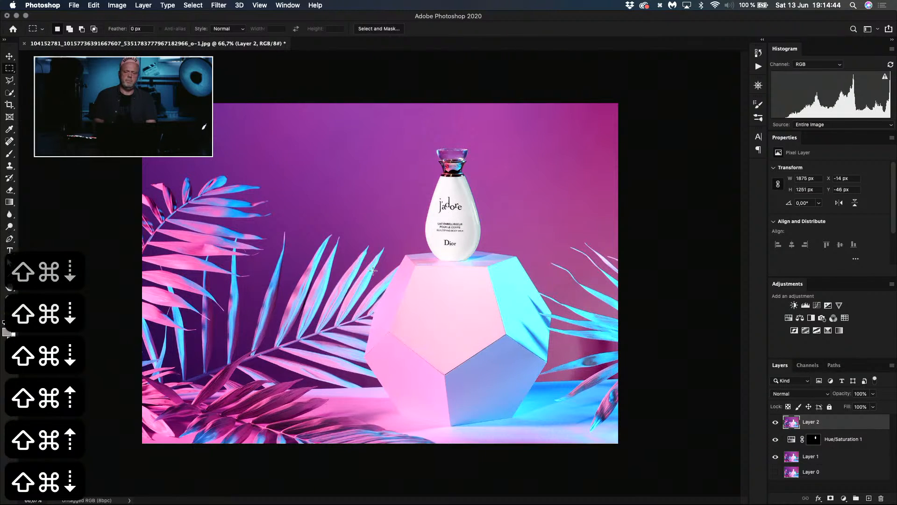
{"action": "key", "text": "shift+super+Down"}
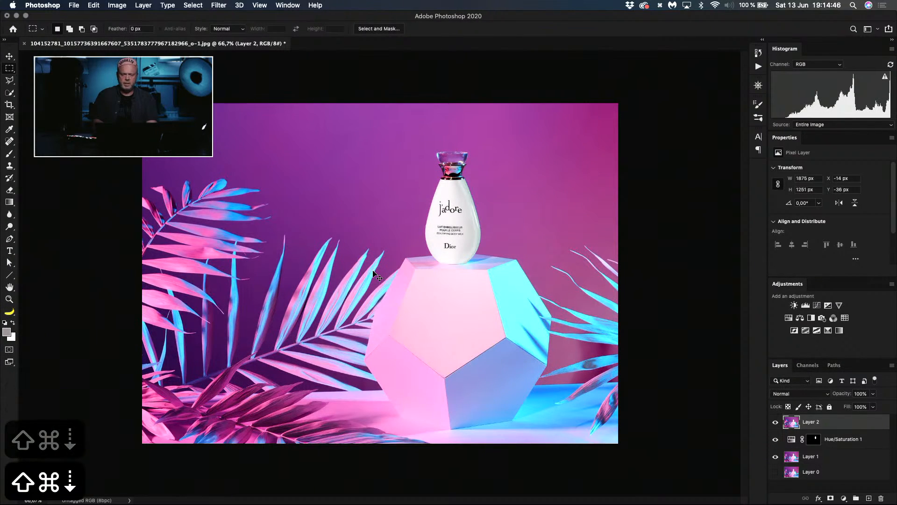
{"action": "key", "text": "shift+super+Left"}
{"action": "key", "text": "shift+super+Left"}
{"action": "key", "text": "shift+super+Down"}
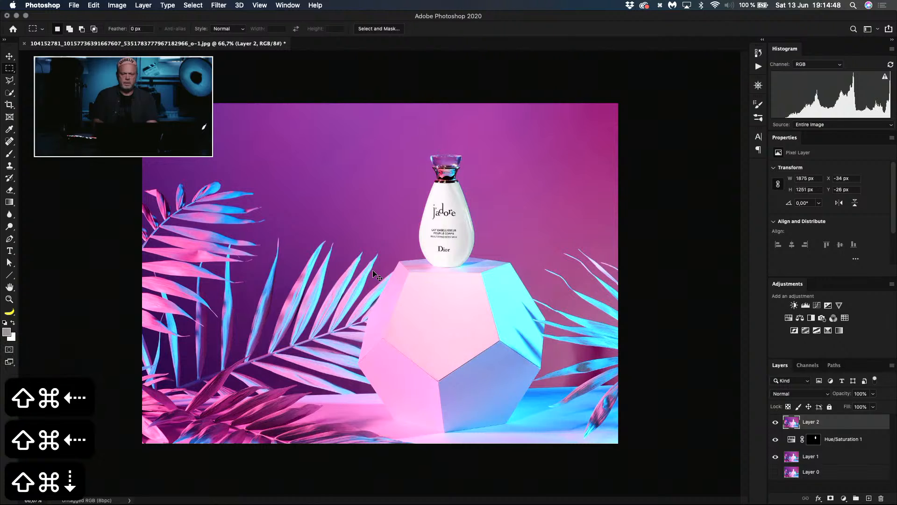
{"action": "key", "text": "shift+super+Left"}
{"action": "key", "text": "shift+super+Up"}
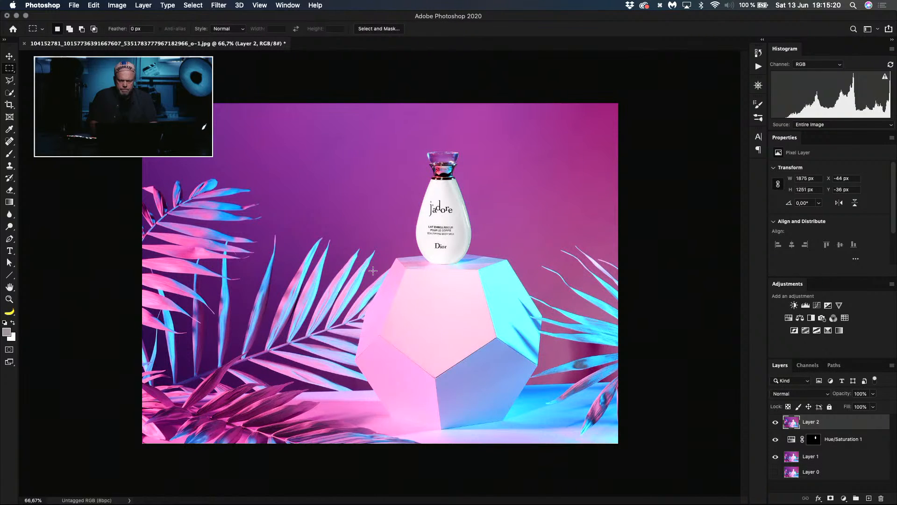
Step: Undo the layer nudging and the landscape crop to restore the full picture
{"action": "key", "text": "super+z"}
{"action": "key", "text": "super+z"}
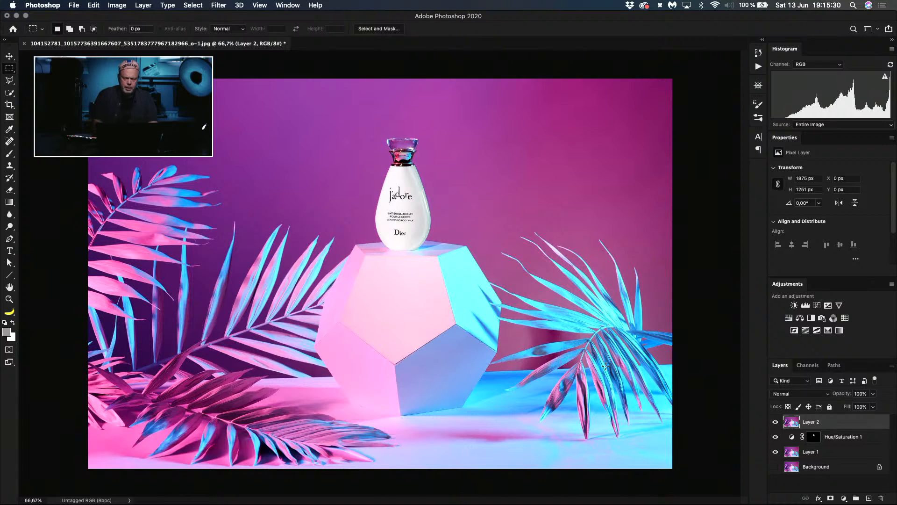
{"action": "key", "text": "shift+super+m"}
Step: Draw a closed five-point Pen tool path around the front pentagon face of the pedestal
{"action": "key", "text": "super+plus"}
{"action": "key", "text": "p"}
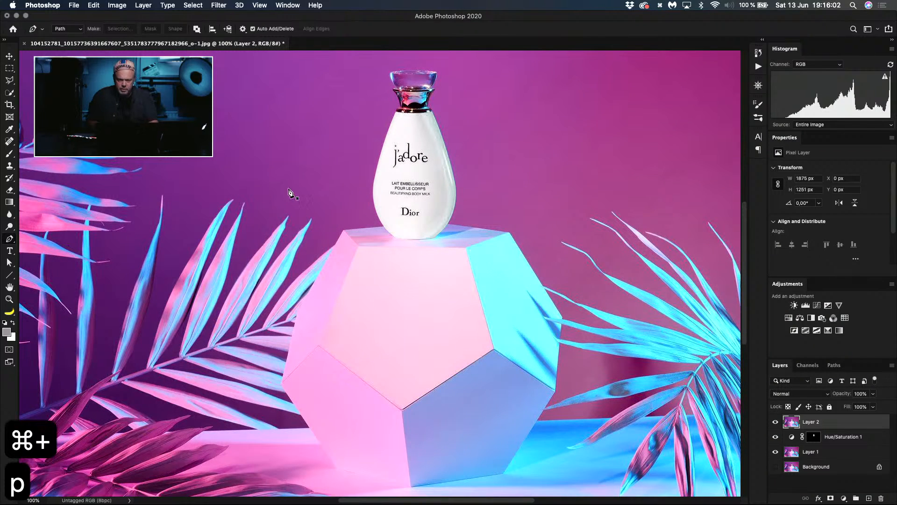
{"action": "key", "text": "shift+super+m"}
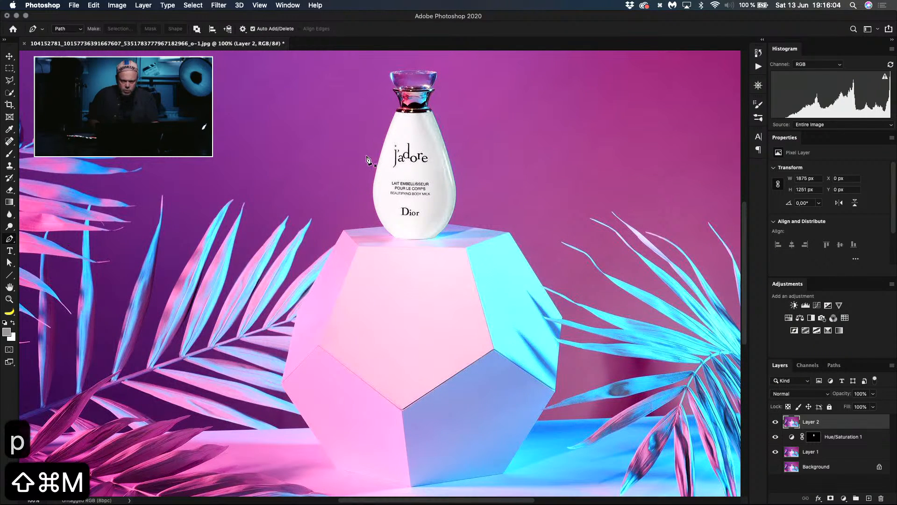
{"action": "left_click", "coordinate": [357, 247]}
{"action": "left_click", "coordinate": [320, 344]}
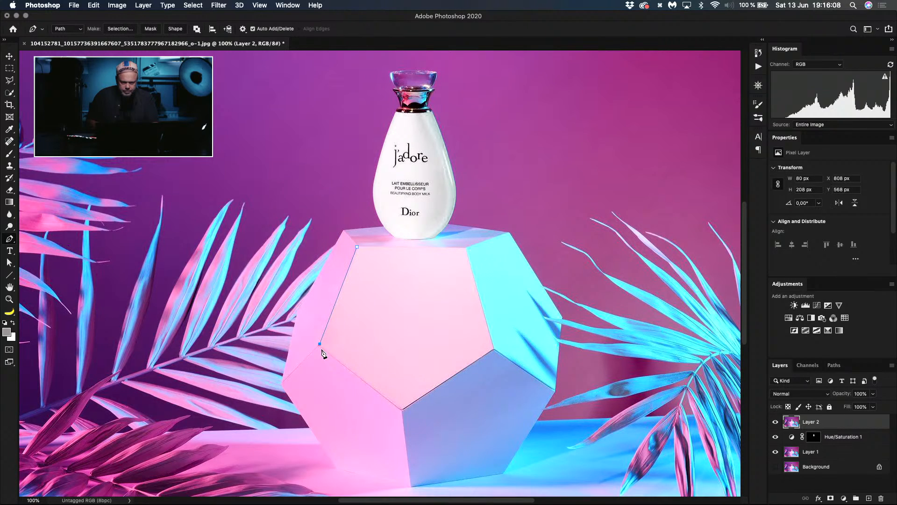
{"action": "left_click", "coordinate": [403, 410]}
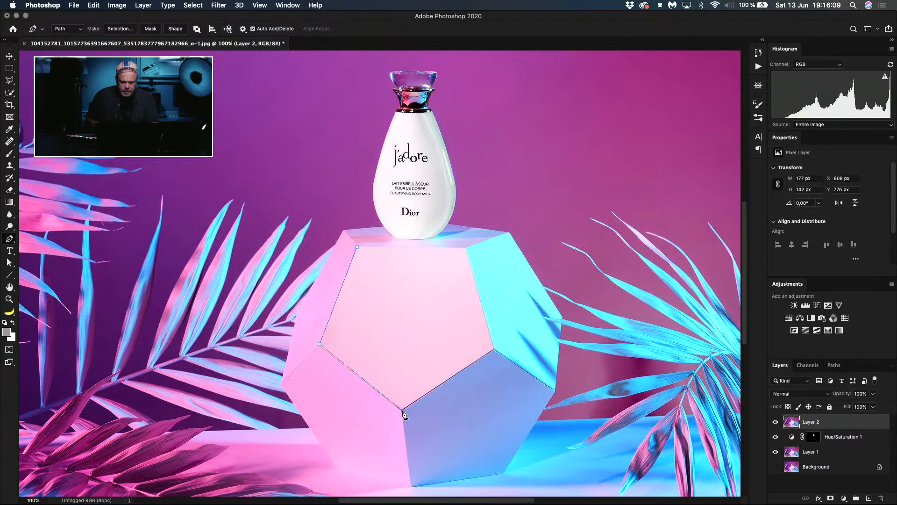
{"action": "left_click", "coordinate": [495, 350]}
{"action": "left_click", "coordinate": [466, 250]}
{"action": "left_click", "coordinate": [357, 247]}
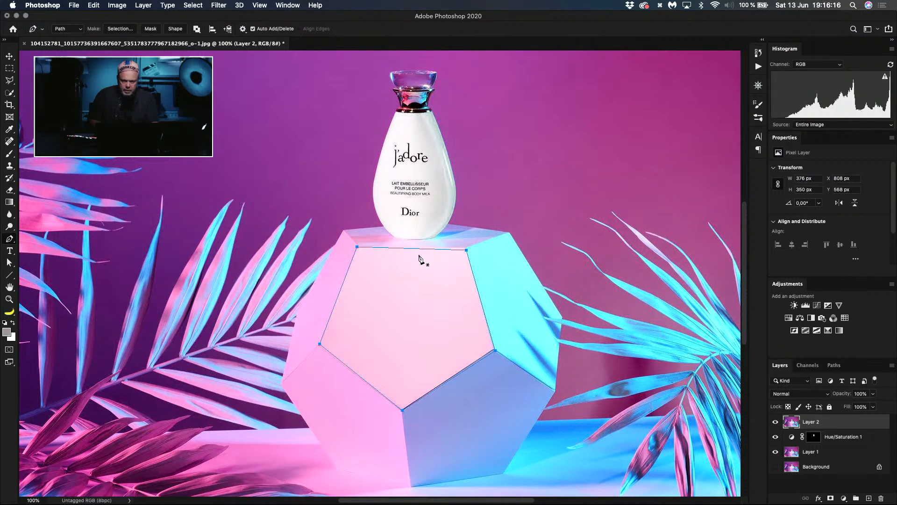
Step: Fine-tune the path's anchor points so they sit on the corners of the front pentagon face
{"action": "left_click_drag", "start_coordinate": [466, 250], "coordinate": [465, 248]}
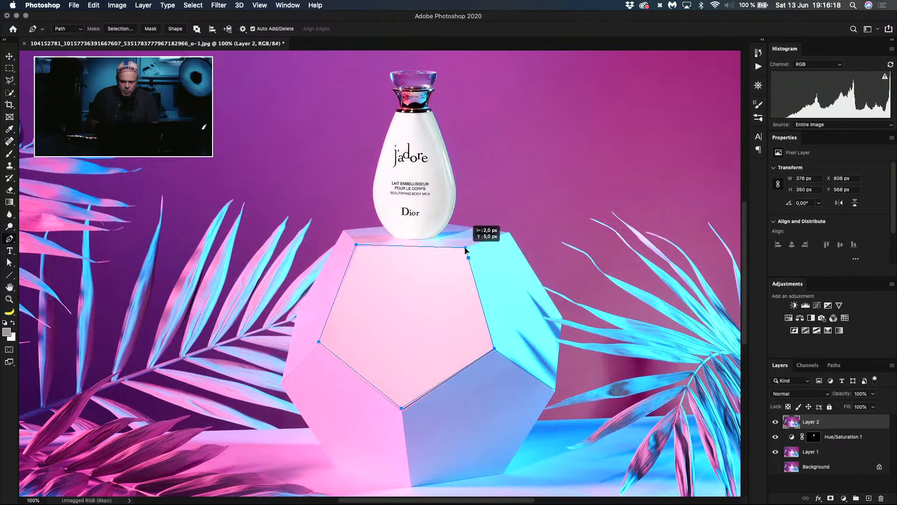
{"action": "key", "text": "super+z"}
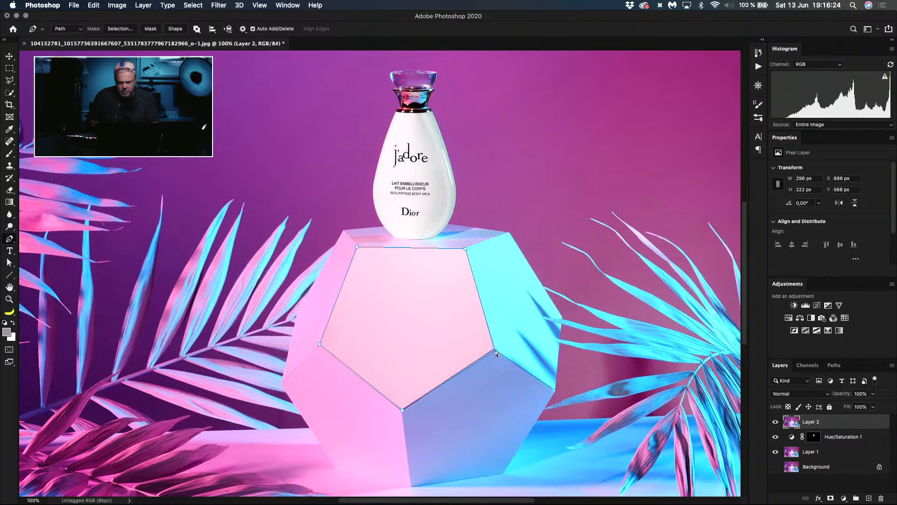
{"action": "left_click_drag", "start_coordinate": [495, 349], "coordinate": [494, 349]}
{"action": "left_click", "coordinate": [402, 409]}
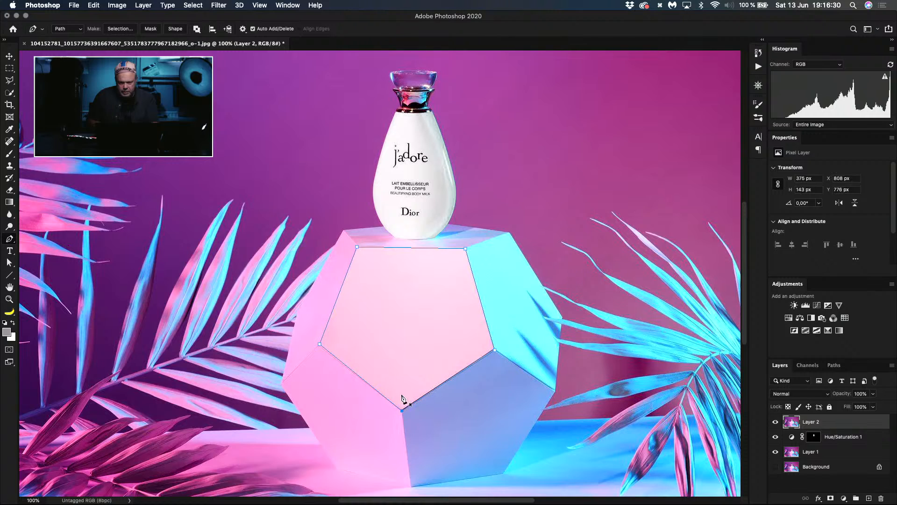
{"action": "left_click", "coordinate": [320, 345]}
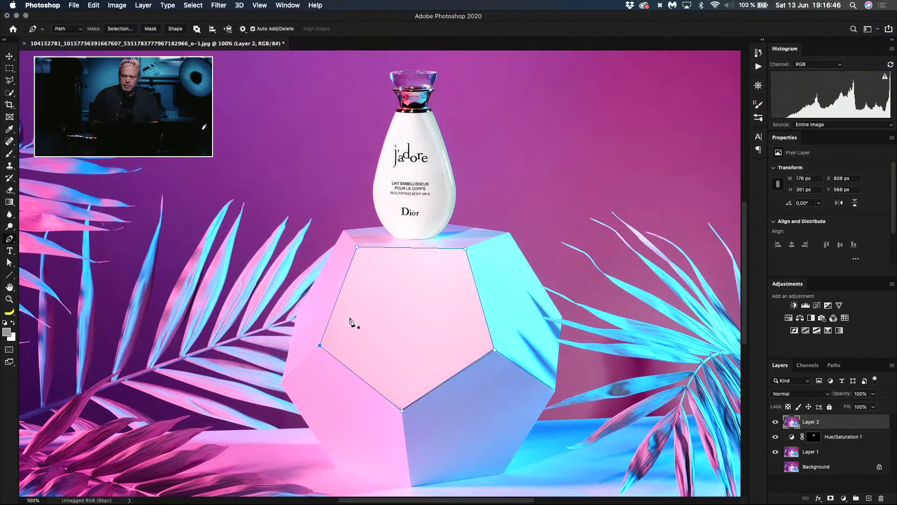
Step: Add a blank layer above Layer 2 and turn the pentagon path into a new anti-aliased selection with a 1-pixel feather
{"action": "key", "text": "shift+super+m"}
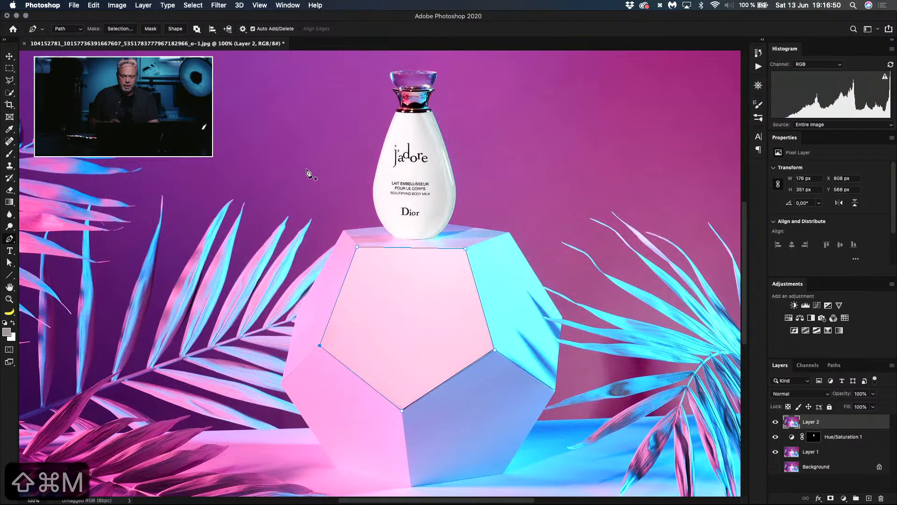
{"action": "key", "text": "shift+super+n"}
{"action": "key", "text": "Return"}
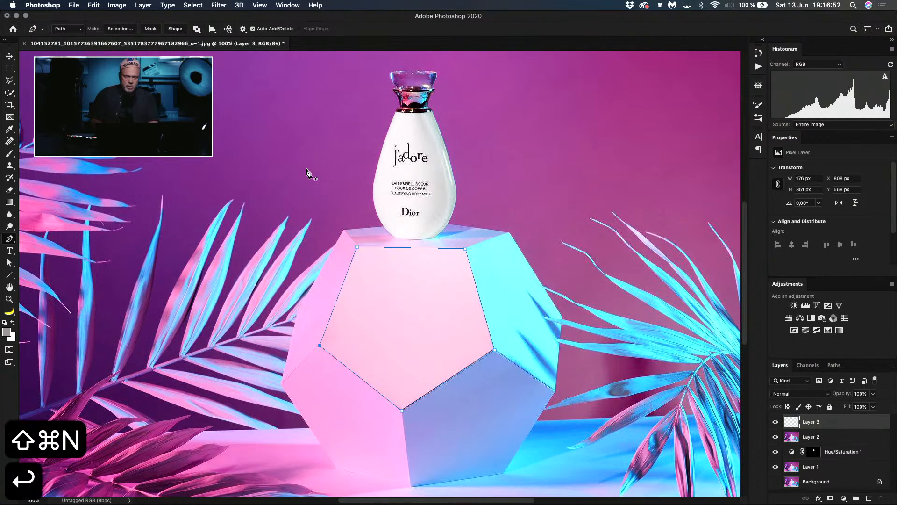
{"action": "left_click", "coordinate": [118, 29]}
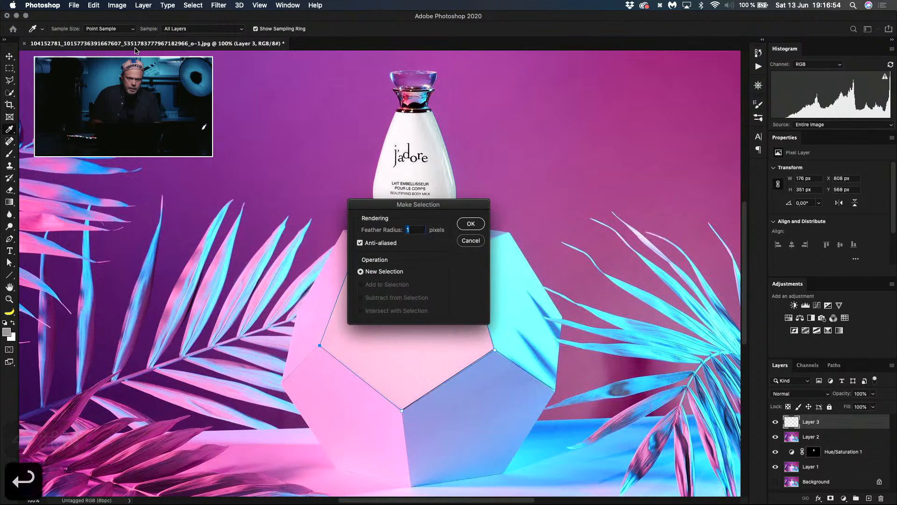
{"action": "left_click", "coordinate": [470, 224]}
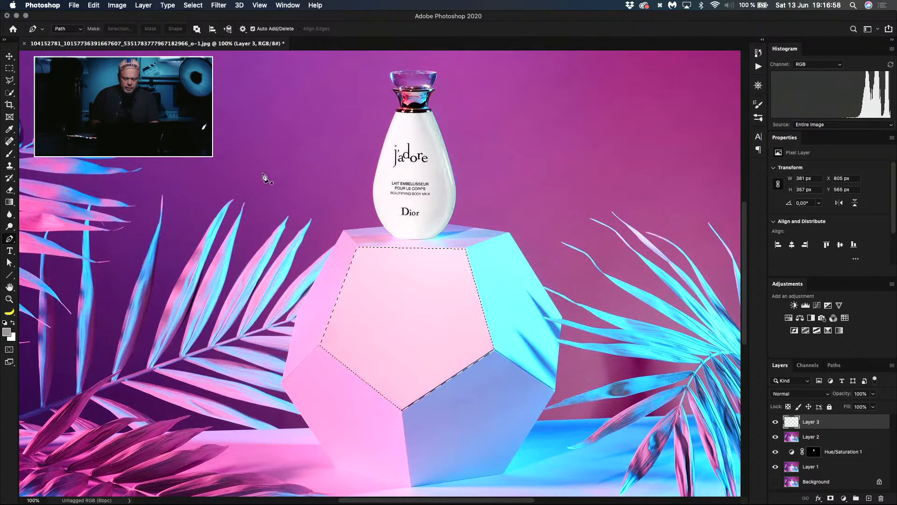
Step: Set the Gradient tool to the foreground-to-background preset
{"action": "key", "text": "g"}
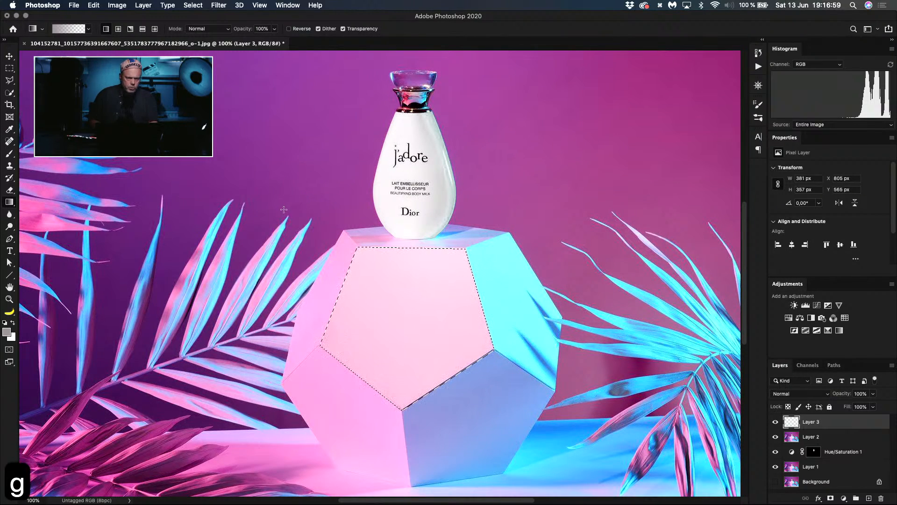
{"action": "left_click", "coordinate": [88, 29]}
{"action": "double_click", "coordinate": [38, 68]}
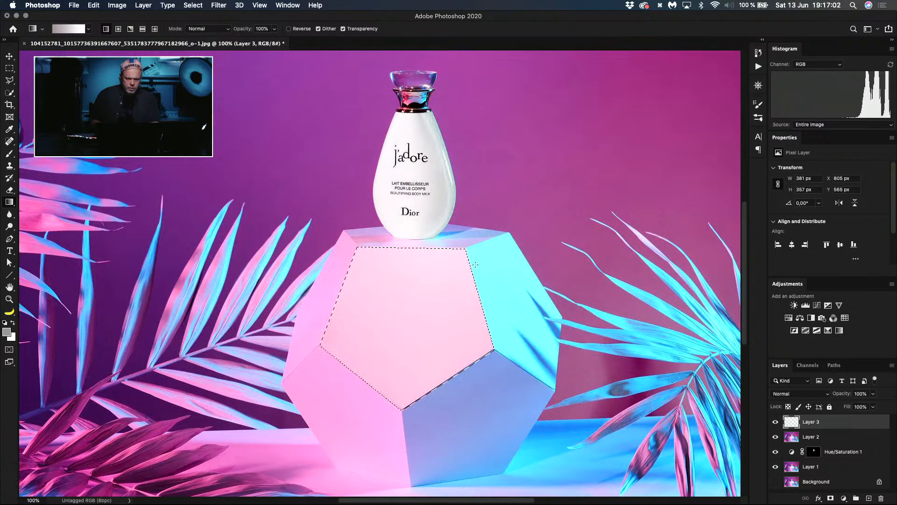
Step: Sample the pedestal's pink lower-left face as the foreground color and its blue lower-right face, #91a8de, as the background color
{"action": "key", "text": "å"}
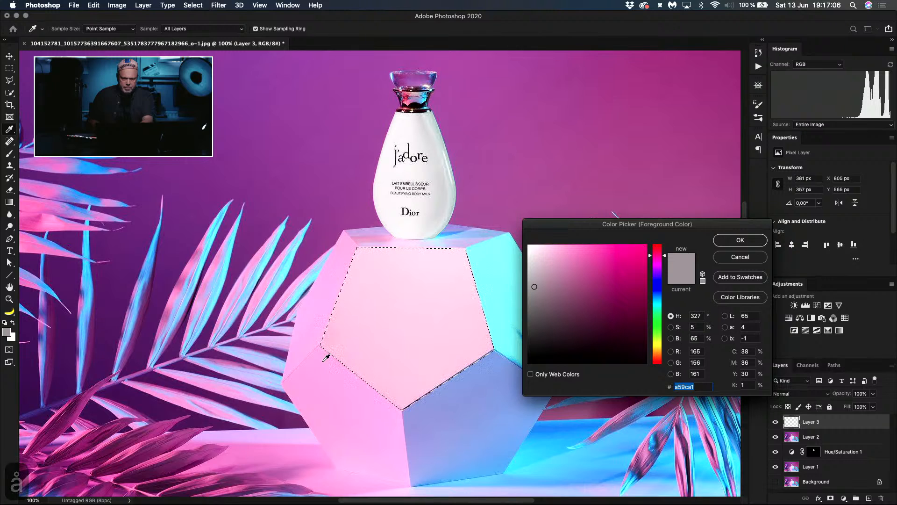
{"action": "left_click", "coordinate": [343, 359]}
{"action": "left_click", "coordinate": [719, 241]}
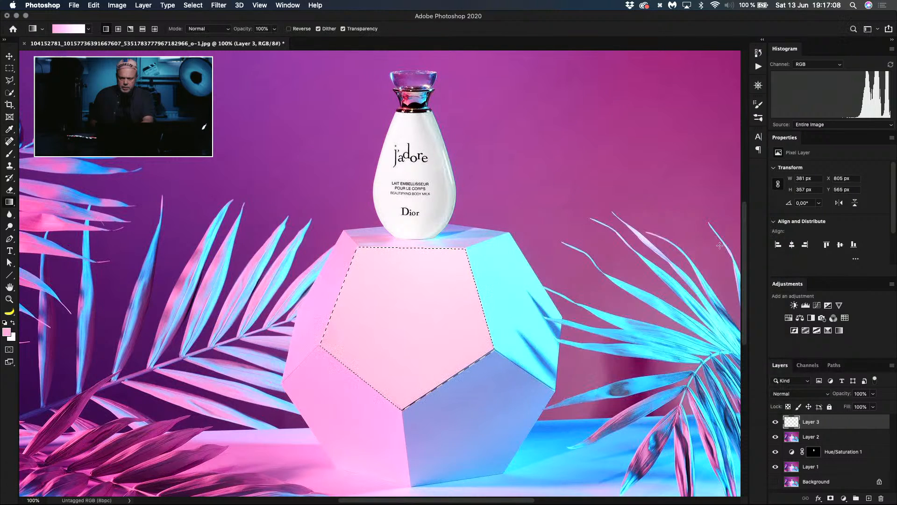
{"action": "key", "text": "ä"}
{"action": "left_click", "coordinate": [475, 370]}
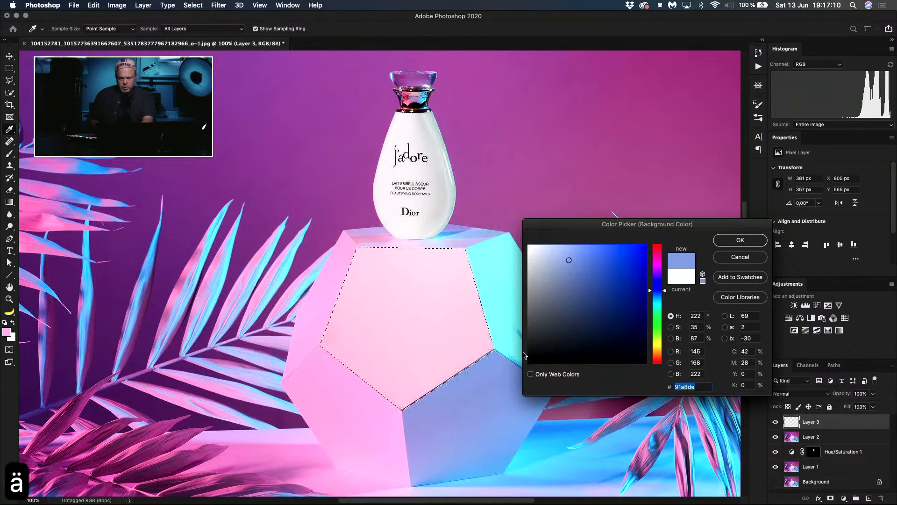
{"action": "left_click", "coordinate": [726, 243]}
{"action": "key", "text": "g"}
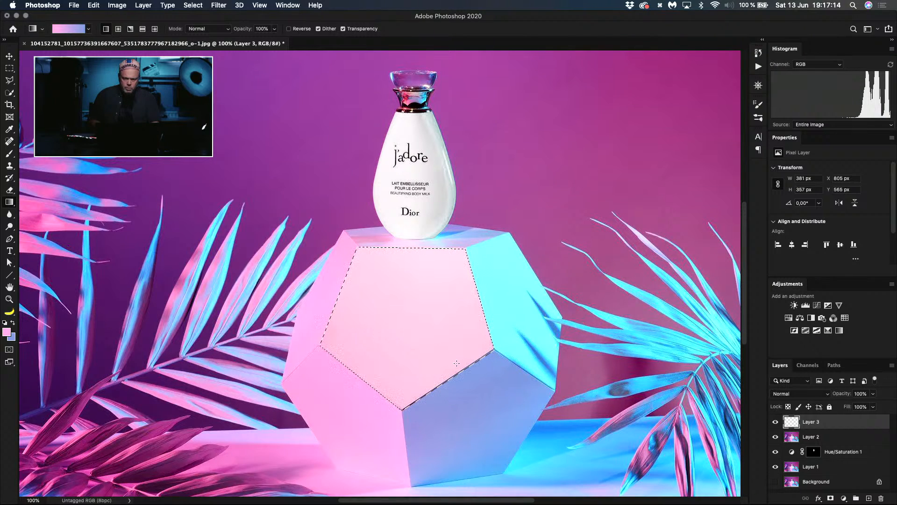
Step: Fill the selected front pentagon face on Layer 3 with a linear pink-to-blue gradient, blue on its left side, and deselect it
{"action": "left_click_drag", "start_coordinate": [454, 368], "coordinate": [434, 357]}
{"action": "left_click_drag", "start_coordinate": [329, 323], "coordinate": [330, 323]}
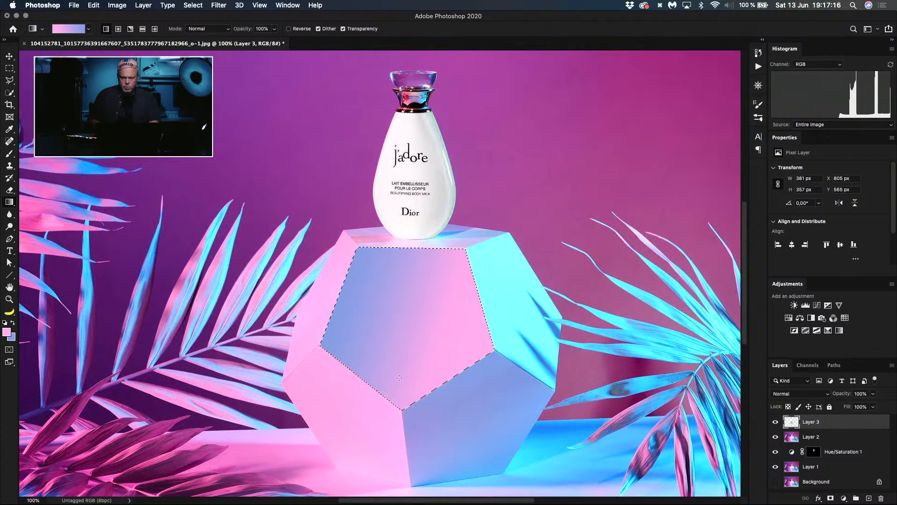
{"action": "key", "text": "super+d"}
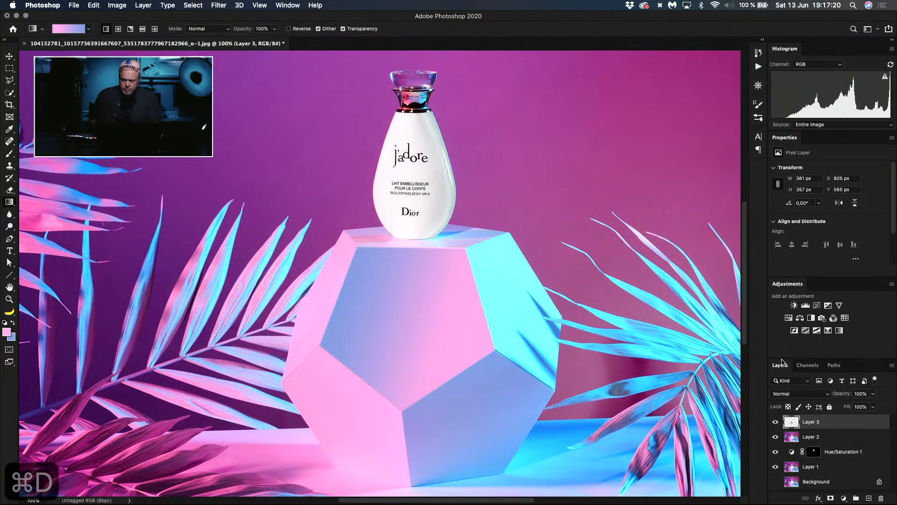
Step: Lower Layer 3's opacity to 83% and toggle its visibility to compare the gradient with the original front face
{"action": "mouse_move", "coordinate": [841, 395]}
{"action": "left_mouse_down"}
{"action": "mouse_move", "coordinate": [819, 396]}
{"action": "mouse_move", "coordinate": [835, 398]}
{"action": "left_mouse_up"}
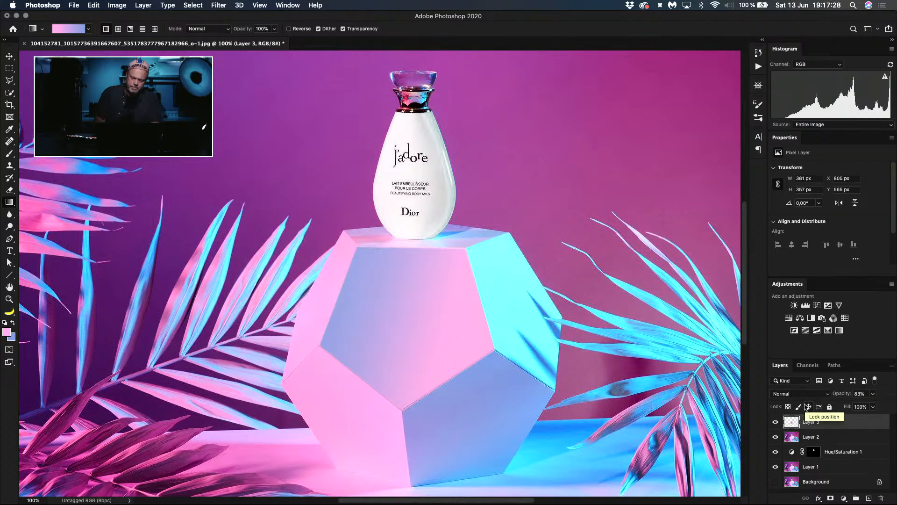
{"action": "key", "text": "super+minus"}
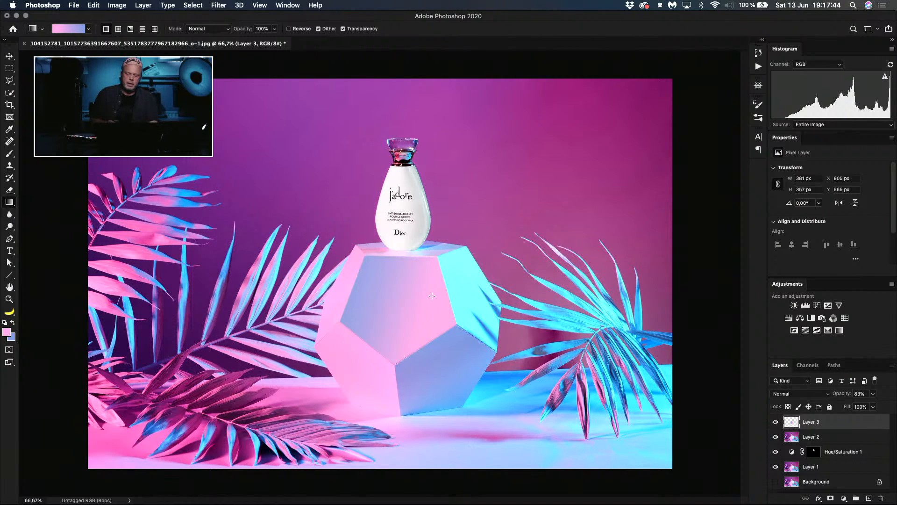
{"action": "left_click", "coordinate": [776, 422]}
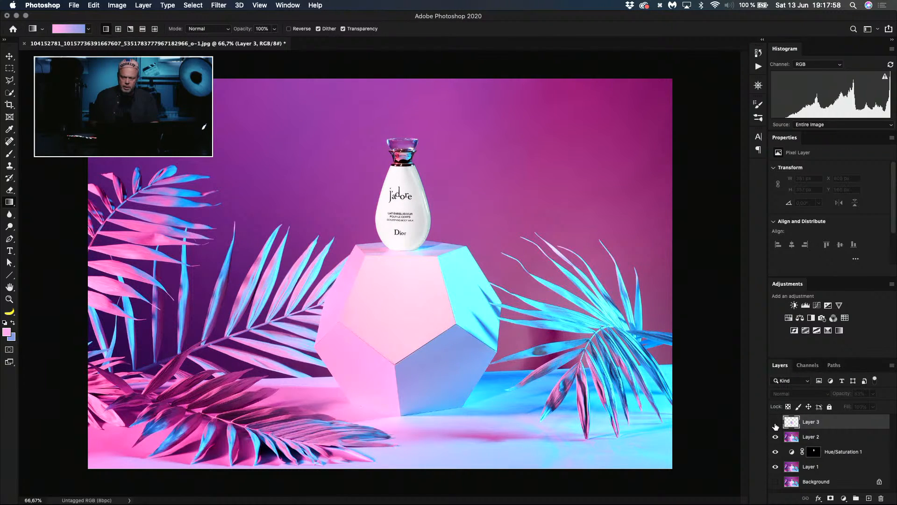
{"action": "left_click", "coordinate": [776, 423]}
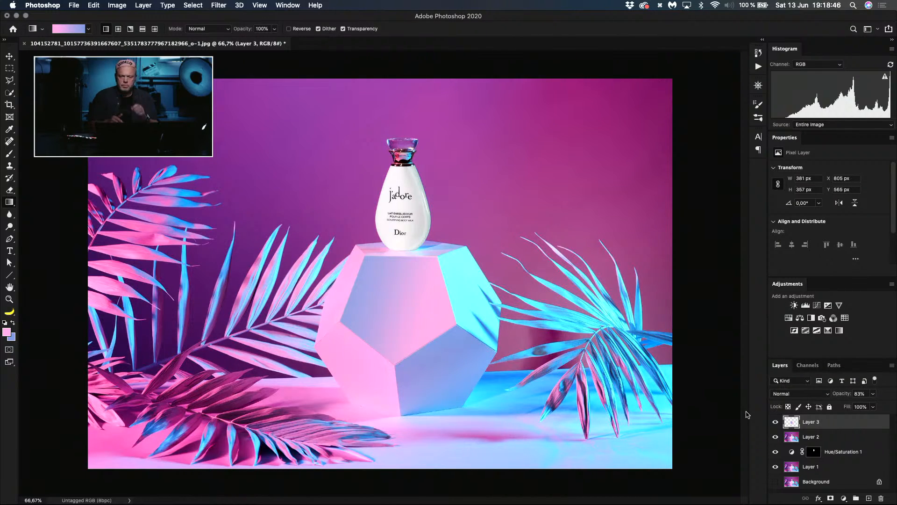
Step: Hide Layer 3, select Layer 2, and sample colors across the pedestal's faces to examine their tones, cancelling the foreground color change
{"action": "left_click", "coordinate": [777, 423]}
{"action": "left_click", "coordinate": [792, 439]}
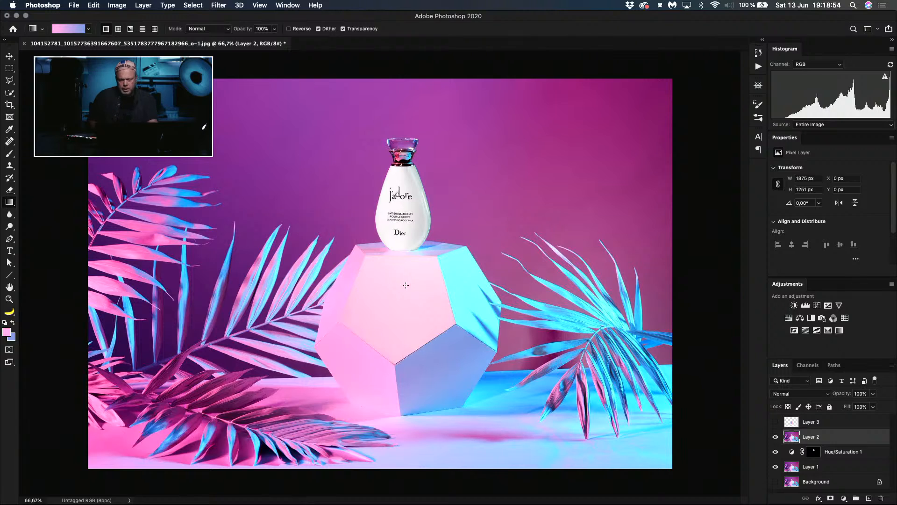
{"action": "key", "text": "alt+a"}
{"action": "left_click", "coordinate": [395, 296]}
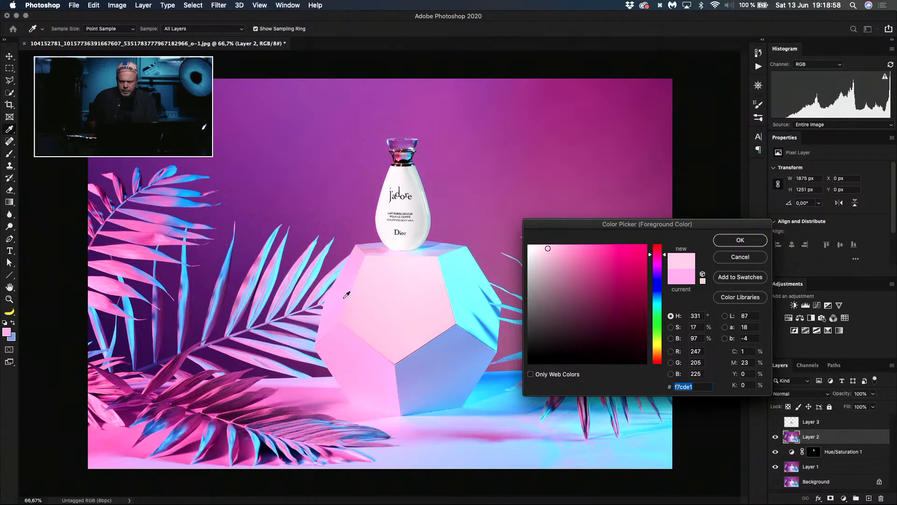
{"action": "left_click", "coordinate": [389, 306]}
{"action": "left_click", "coordinate": [426, 314]}
{"action": "left_click", "coordinate": [421, 295]}
{"action": "left_click", "coordinate": [395, 297]}
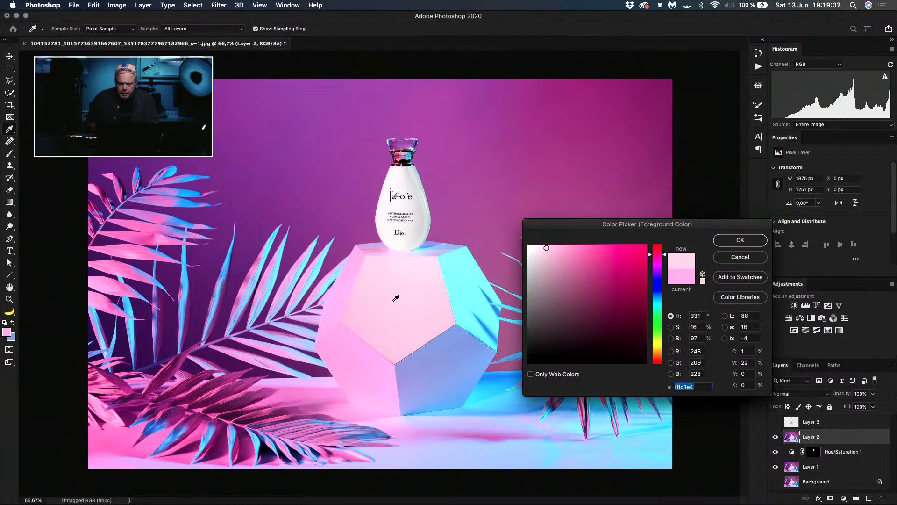
{"action": "left_click", "coordinate": [348, 287]}
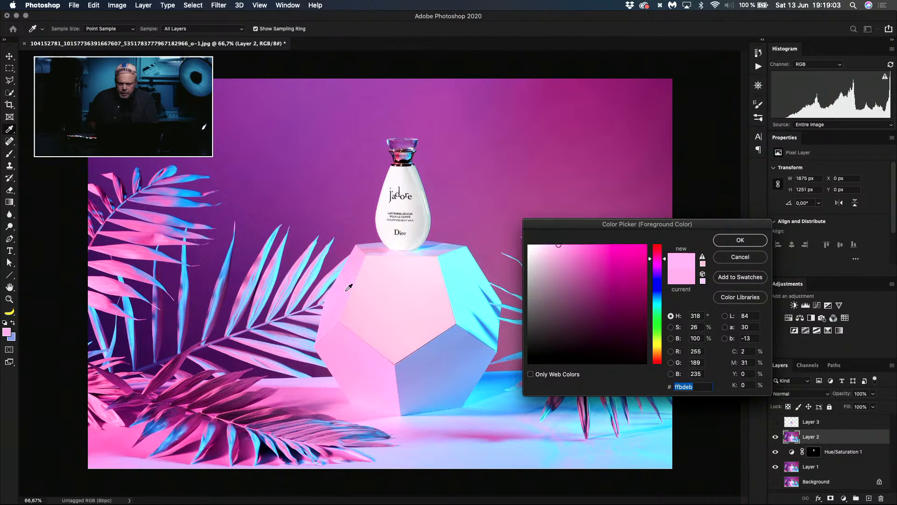
{"action": "left_click", "coordinate": [401, 301]}
{"action": "left_click", "coordinate": [408, 310]}
{"action": "left_click", "coordinate": [377, 302]}
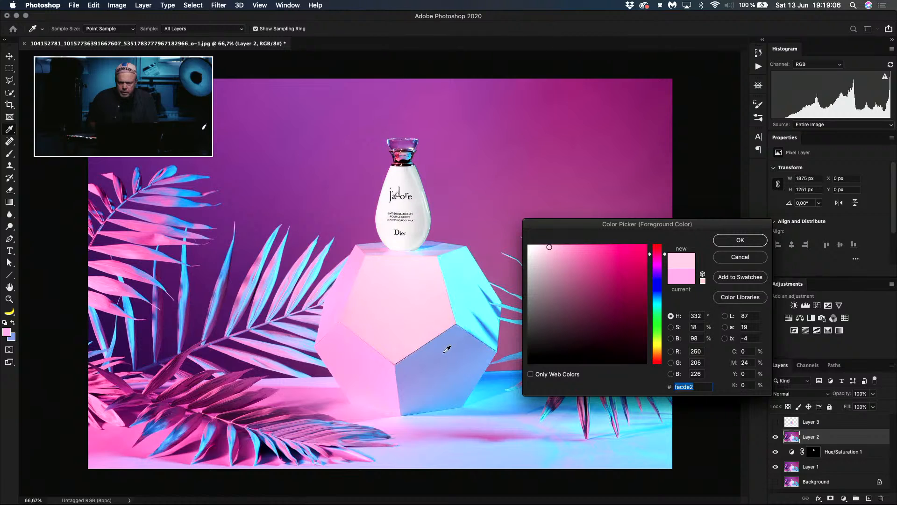
{"action": "left_click", "coordinate": [444, 348]}
{"action": "left_click", "coordinate": [408, 306]}
{"action": "left_click", "coordinate": [386, 292]}
{"action": "left_click", "coordinate": [408, 294]}
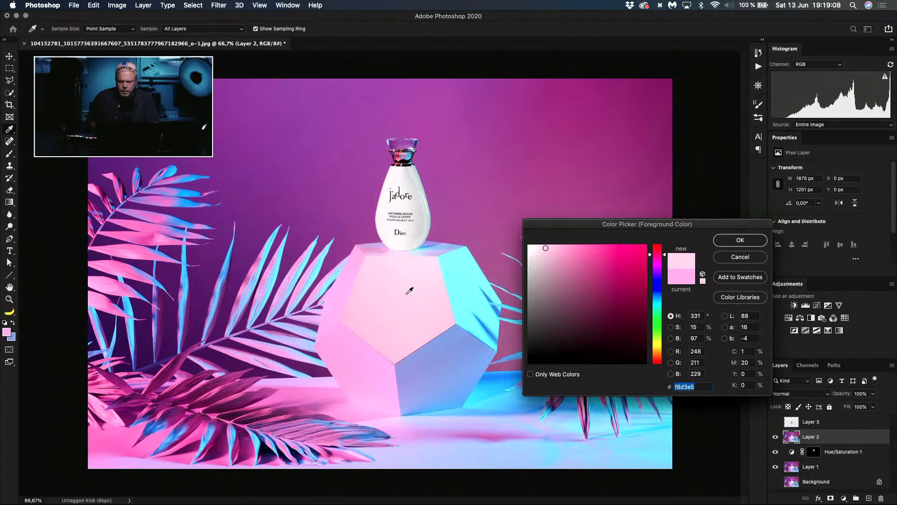
{"action": "left_click", "coordinate": [402, 316]}
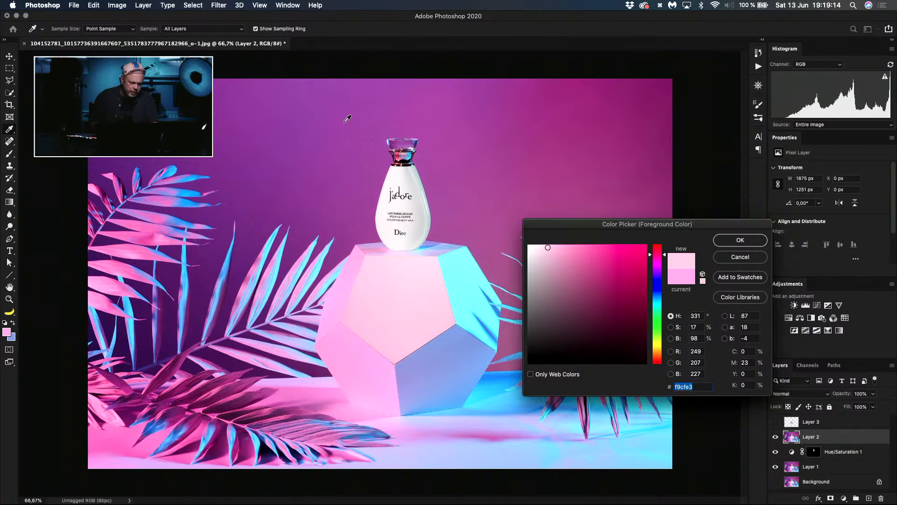
{"action": "left_click", "coordinate": [740, 257]}
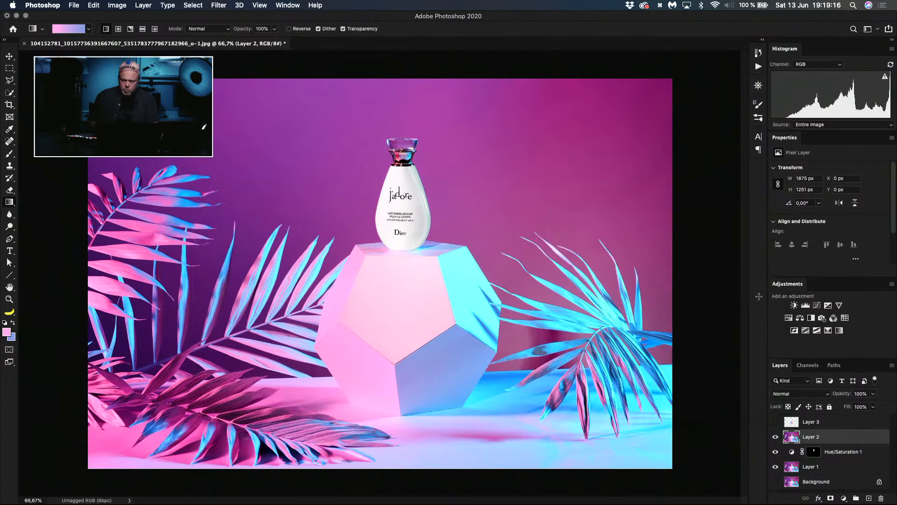
Step: Show Layer 3 again and set its opacity to 53%
{"action": "left_click", "coordinate": [775, 421]}
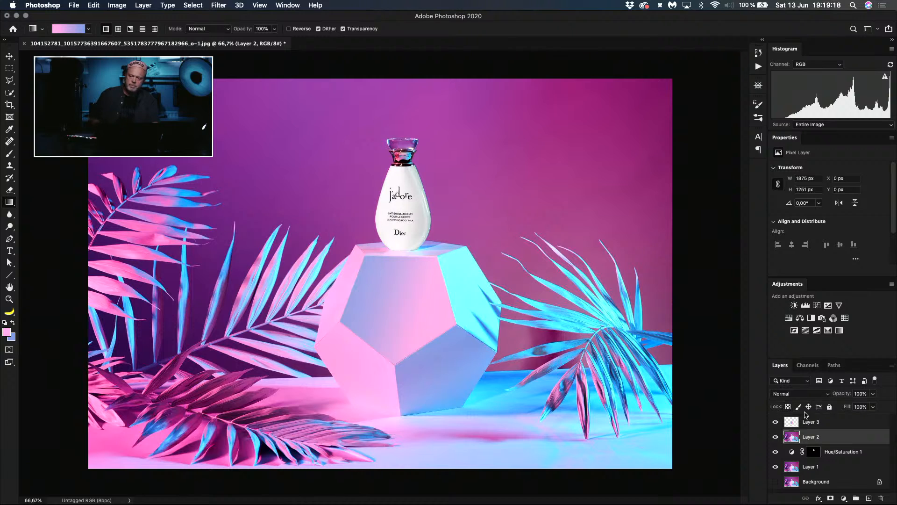
{"action": "mouse_move", "coordinate": [844, 393]}
{"action": "left_mouse_down"}
{"action": "mouse_move", "coordinate": [825, 394]}
{"action": "mouse_move", "coordinate": [837, 397]}
{"action": "left_mouse_up"}
{"action": "left_click", "coordinate": [795, 421]}
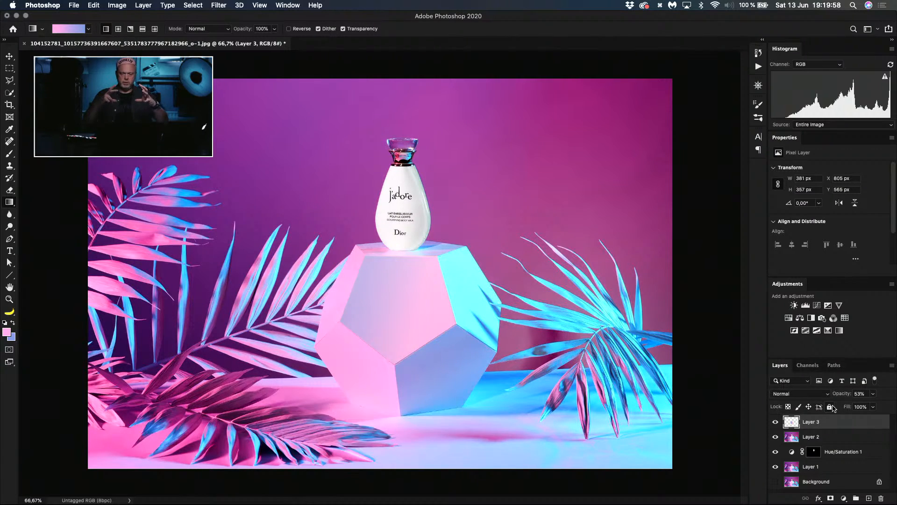
Step: Crop the picture to a 7:5 landscape frame around the bottle and the upper part of the pedestal
{"action": "key", "text": "c"}
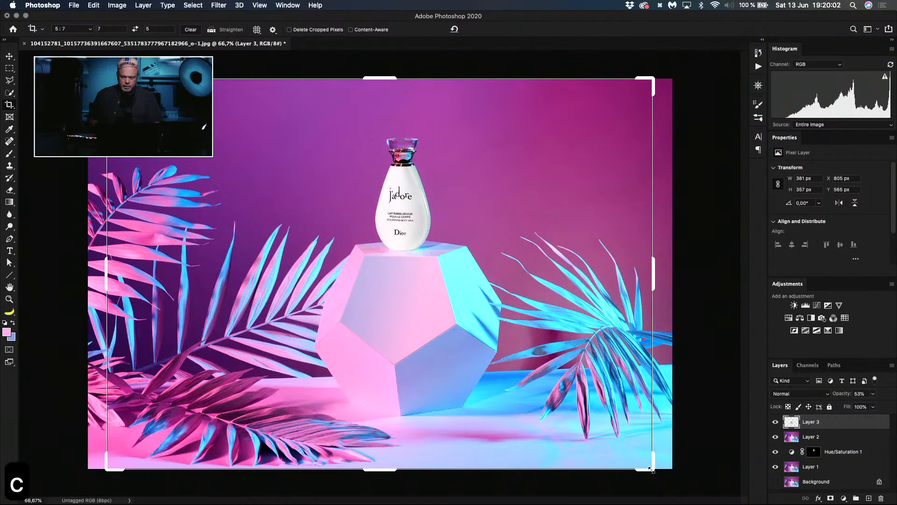
{"action": "left_click_drag", "start_coordinate": [651, 469], "coordinate": [579, 371]}
{"action": "left_click_drag", "start_coordinate": [496, 330], "coordinate": [428, 340]}
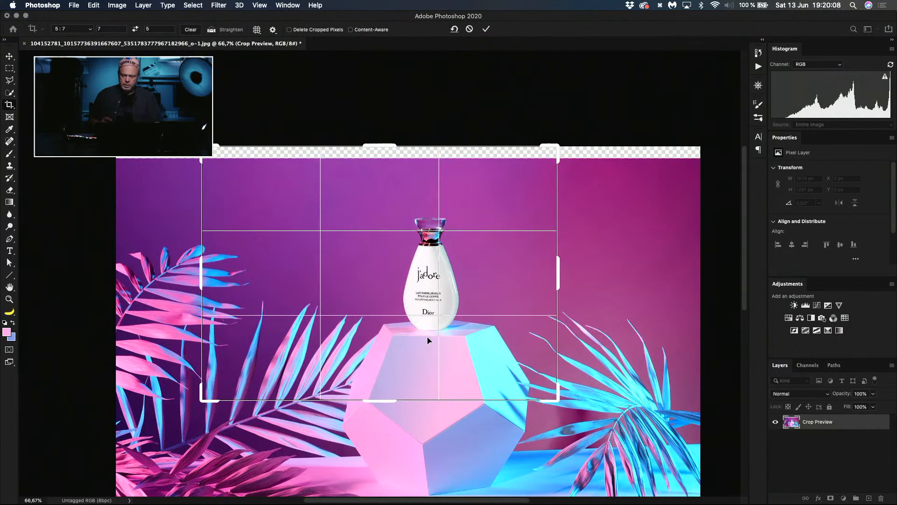
{"action": "key", "text": "Return"}
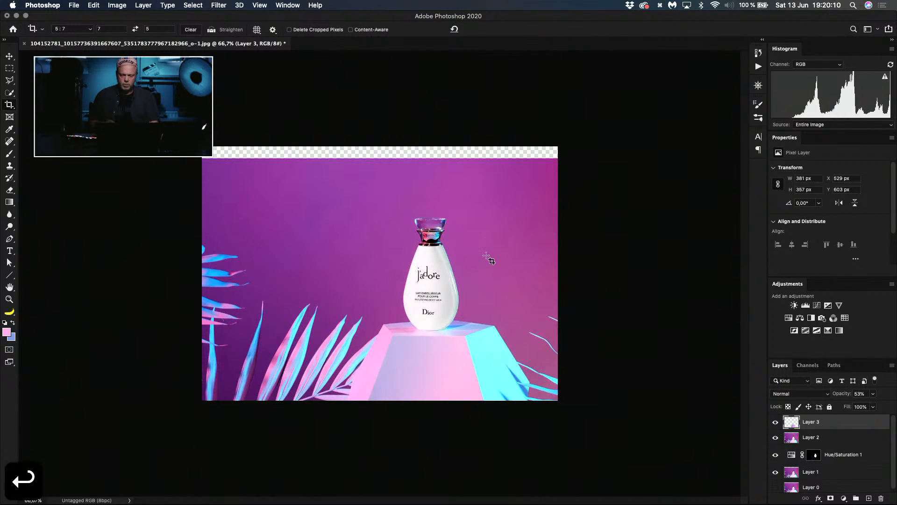
Step: Try nudging Layer 3 upward in the cropped picture, and undo back to the full uncropped composition
{"action": "key", "text": "shift+super"}
{"action": "key", "text": "v"}
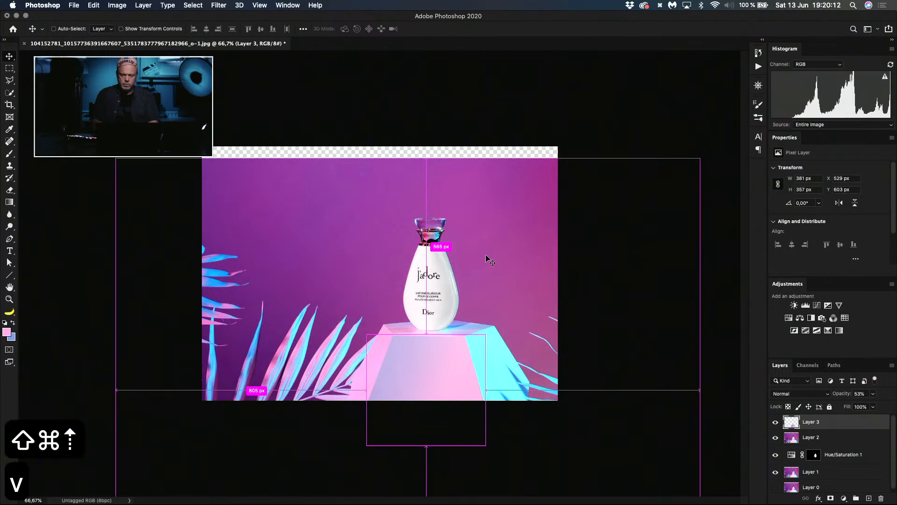
{"action": "key", "text": "shift+super+Up"}
{"action": "key", "text": "shift+super+Up"}
{"action": "key", "text": "shift+super+Up"}
{"action": "key", "text": "super+z"}
{"action": "key", "text": "super+z"}
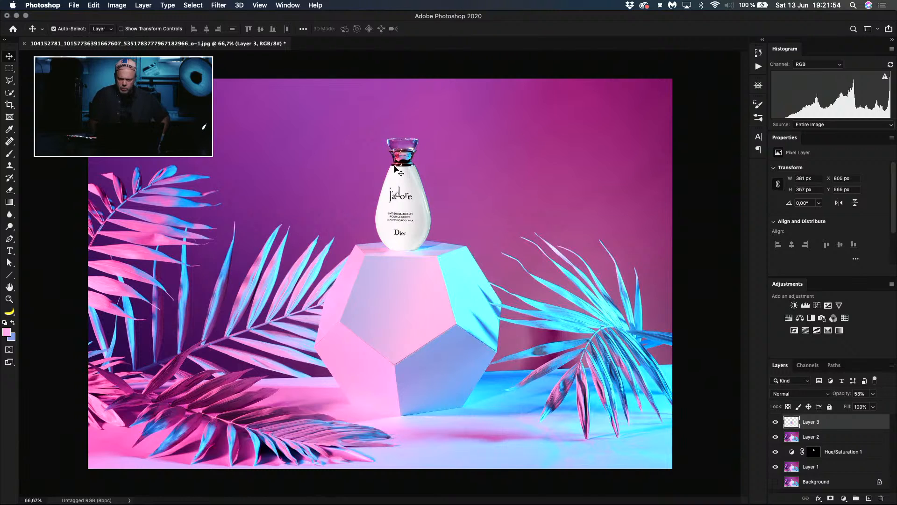
Step: Switch between the Background layer alone and all the retouching layers to compare the original photo with the edit
{"action": "left_click", "coordinate": [776, 482], "text": "alt"}
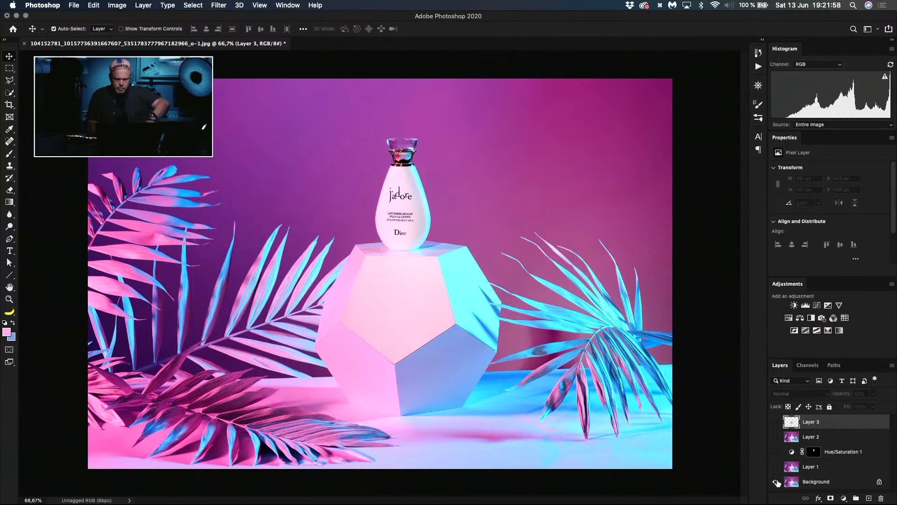
{"action": "left_click", "coordinate": [776, 482], "text": "alt"}
{"action": "left_click", "coordinate": [775, 482], "text": "alt"}
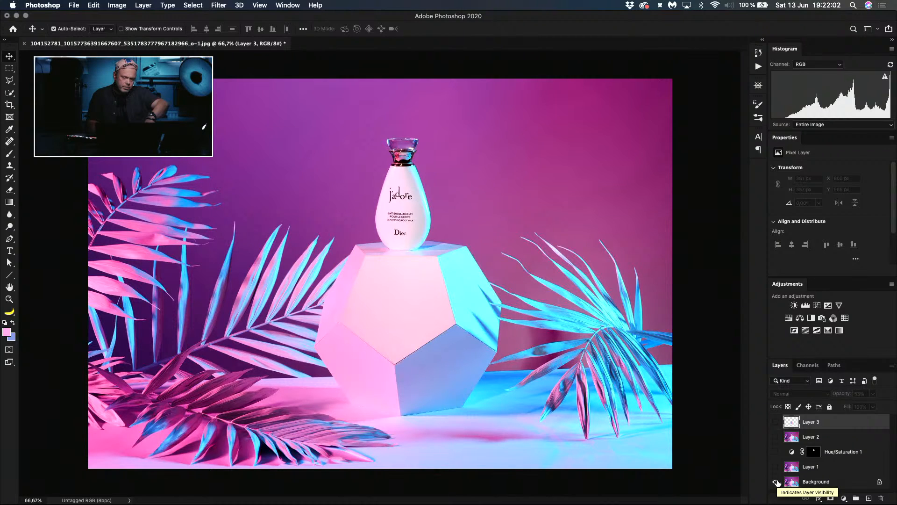
{"action": "left_click", "coordinate": [776, 481], "text": "alt"}
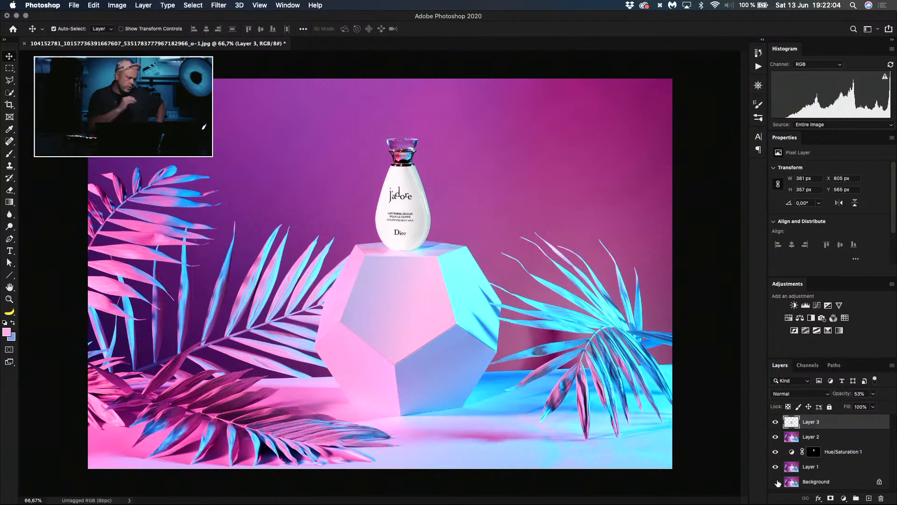
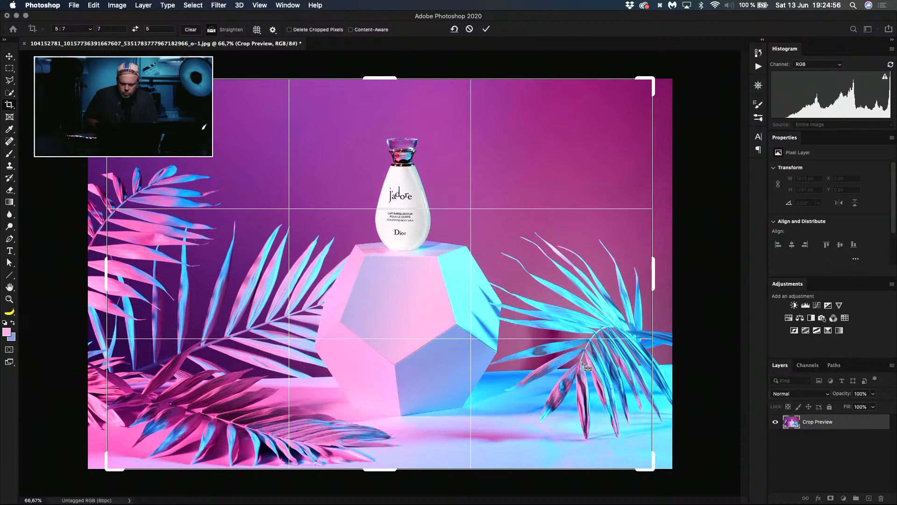
Step: Rotate the picture slightly clockwise inside the 7:5 crop frame and apply the crop
{"action": "left_click_drag", "start_coordinate": [585, 365], "coordinate": [135, 385]}
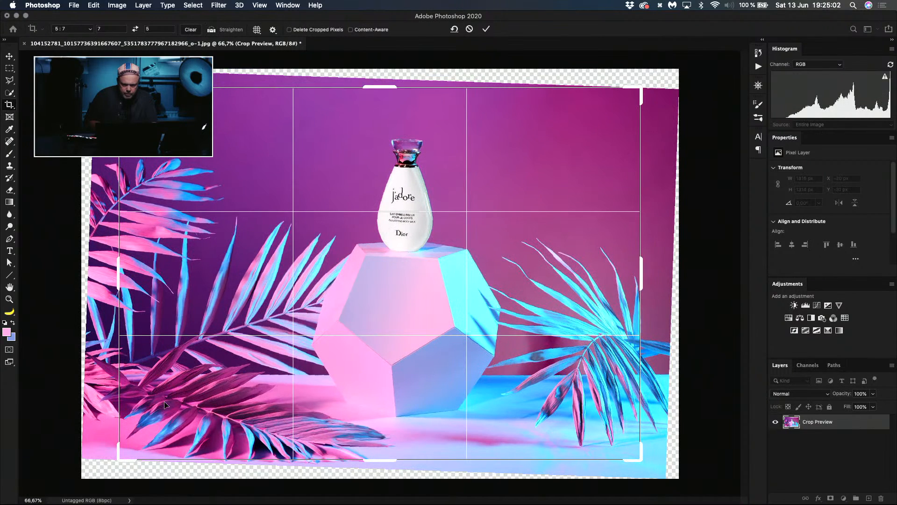
{"action": "key", "text": "Return"}
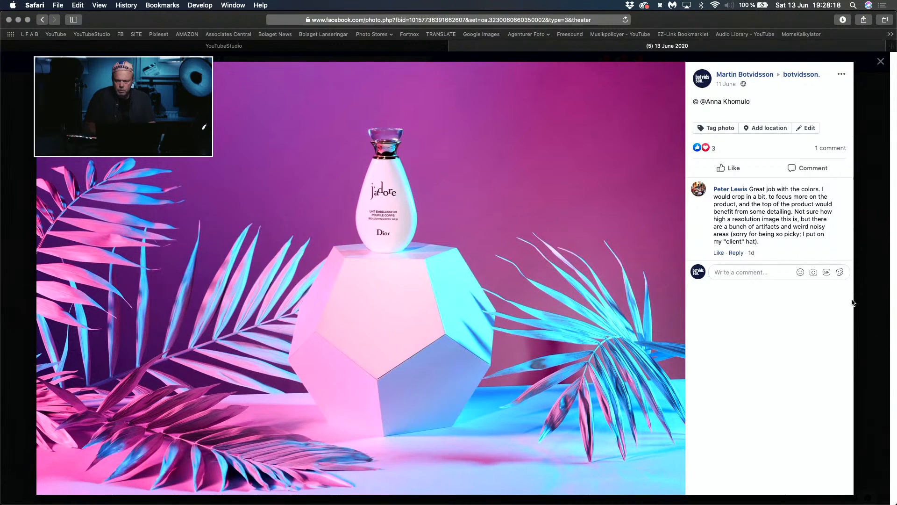
Step: Close the J'adore photo on Facebook and open the Vans shoe photo from the 13 June 2020 album
{"action": "left_click", "coordinate": [859, 302]}
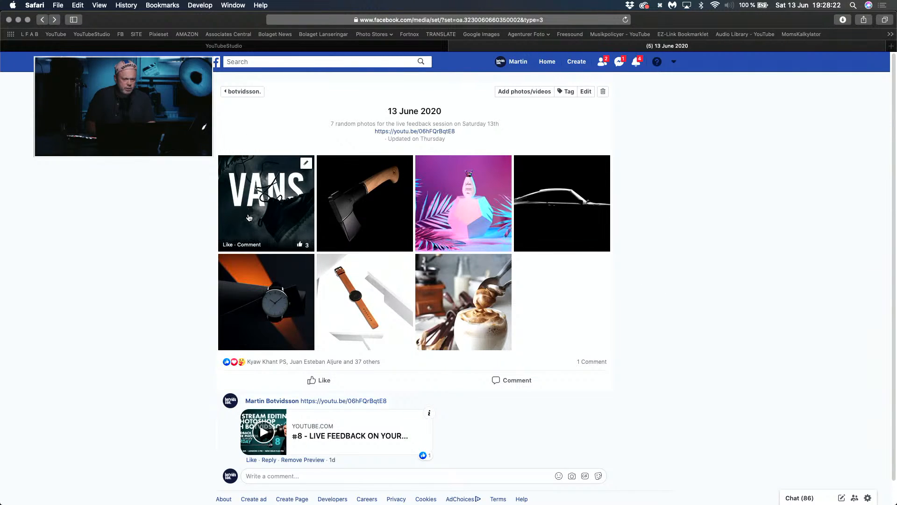
{"action": "left_click", "coordinate": [266, 213]}
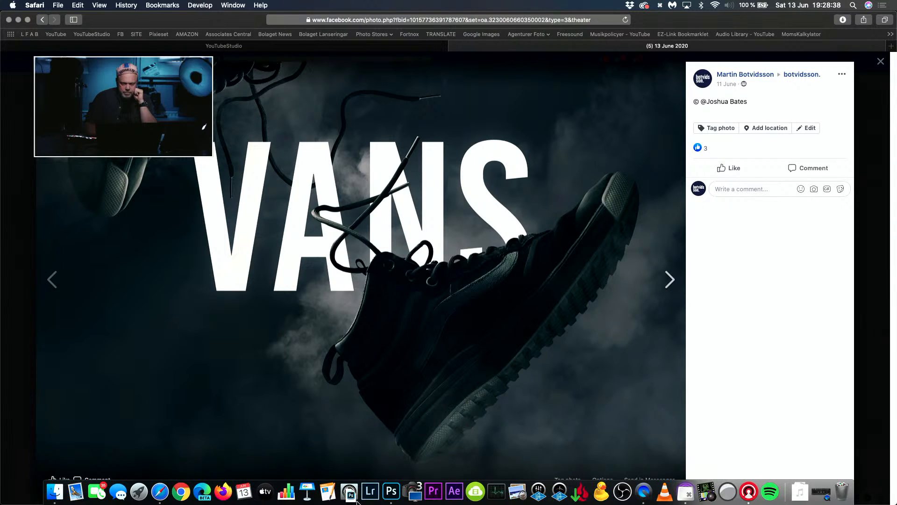
Step: Switch to Photoshop, leave the crop frame and show the Vans shoe photo in full-screen mode, fitted to the screen
{"action": "left_click", "coordinate": [392, 491]}
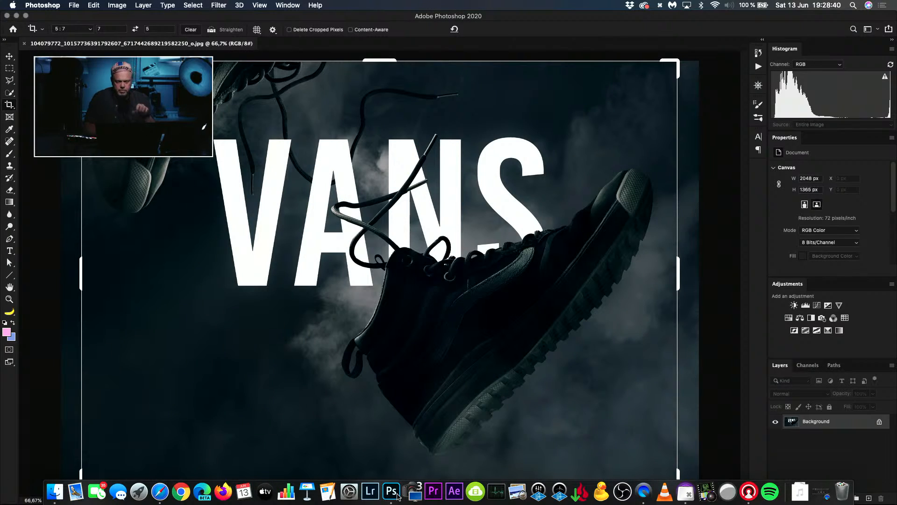
{"action": "key", "text": "m"}
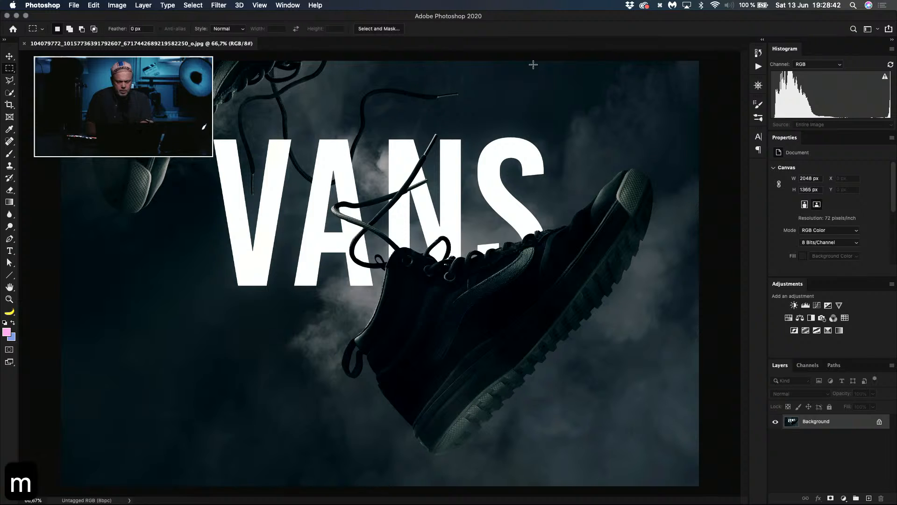
{"action": "key", "text": "f"}
{"action": "key", "text": "f"}
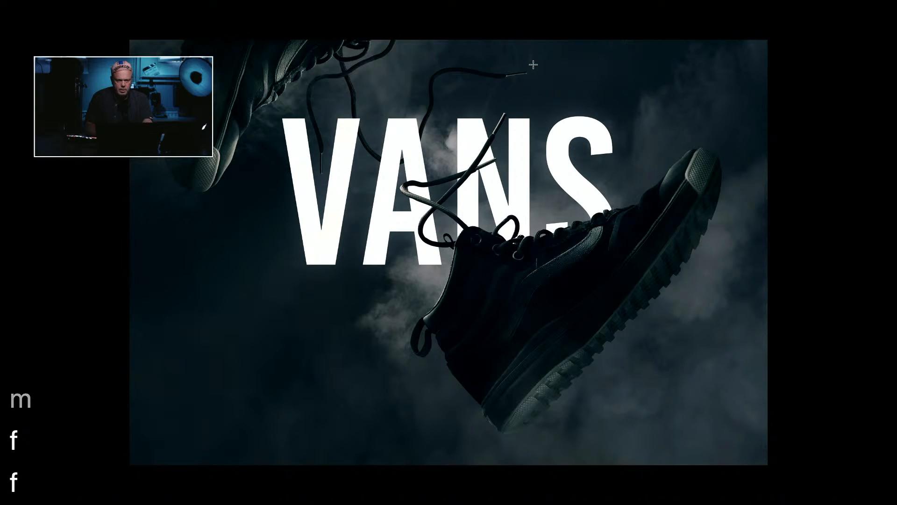
{"action": "key", "text": "super+0"}
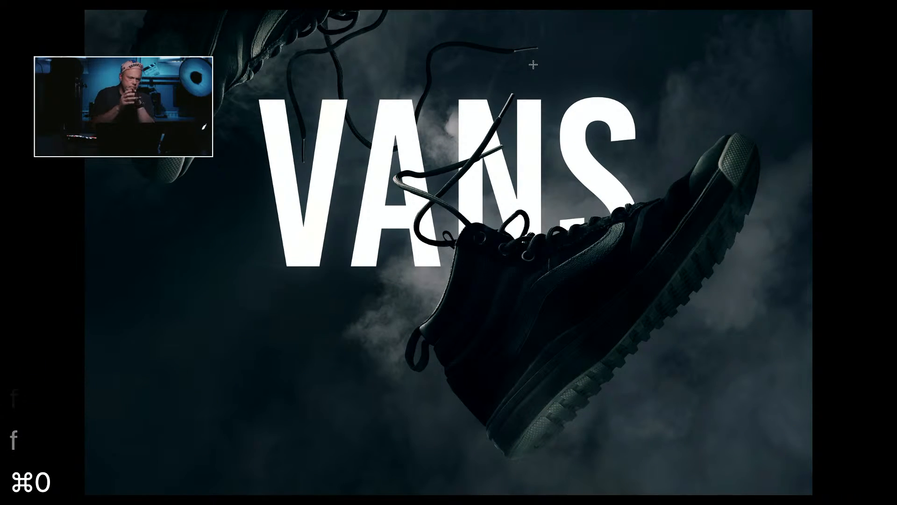
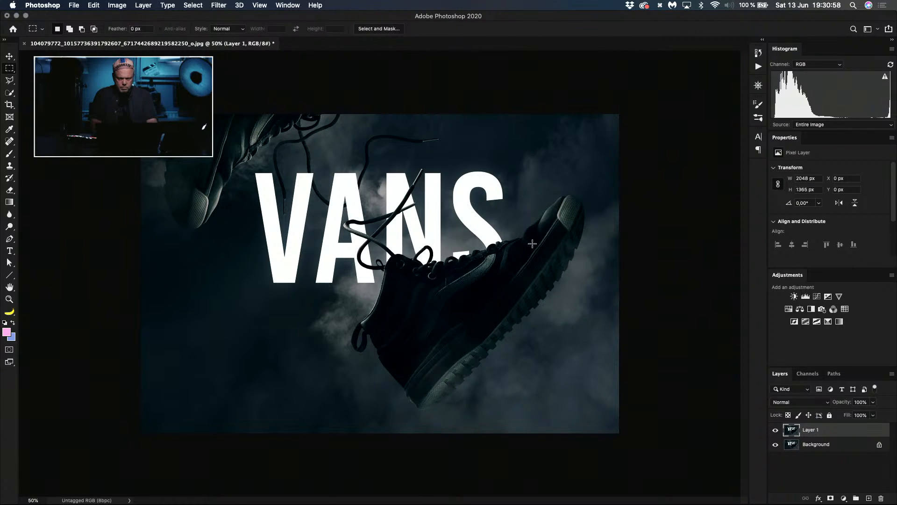
Step: Try a 3:2 landscape crop frame enlarged to cover nearly the whole Vans shoe photo
{"action": "key", "text": "c"}
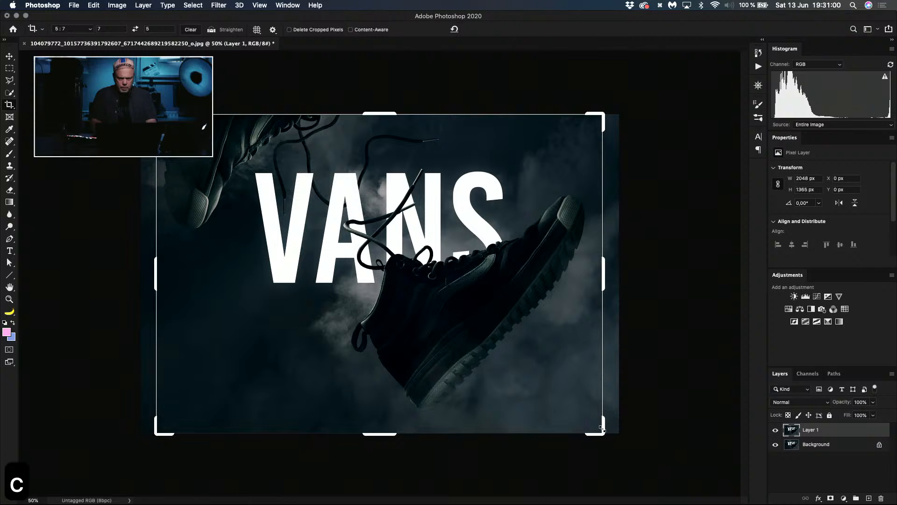
{"action": "left_click", "coordinate": [88, 30]}
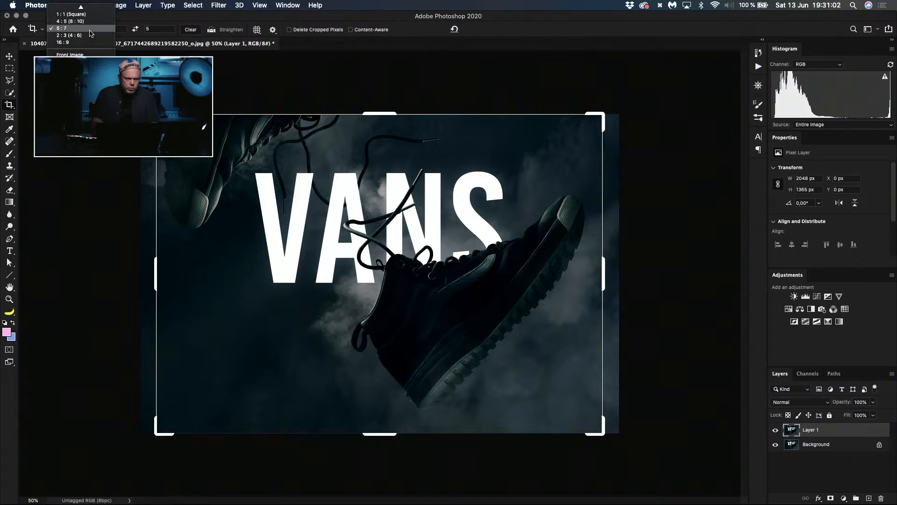
{"action": "left_click", "coordinate": [87, 35]}
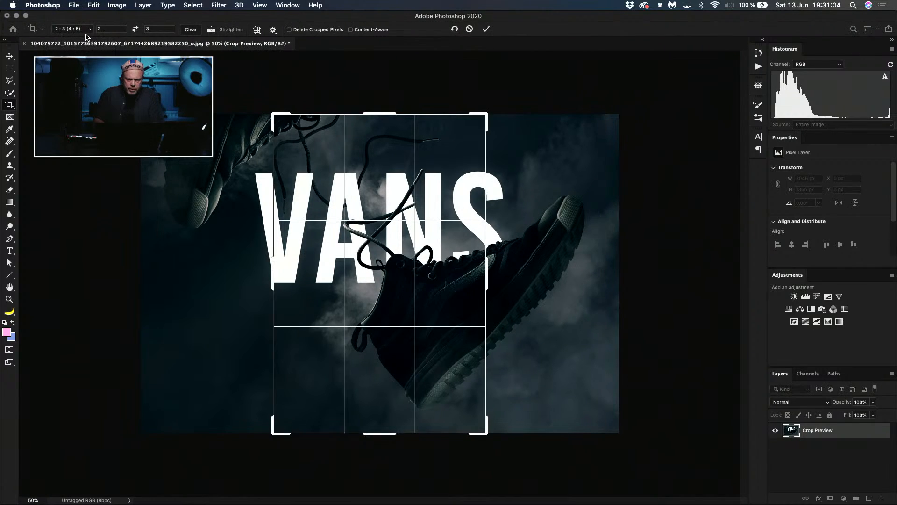
{"action": "left_click", "coordinate": [135, 28]}
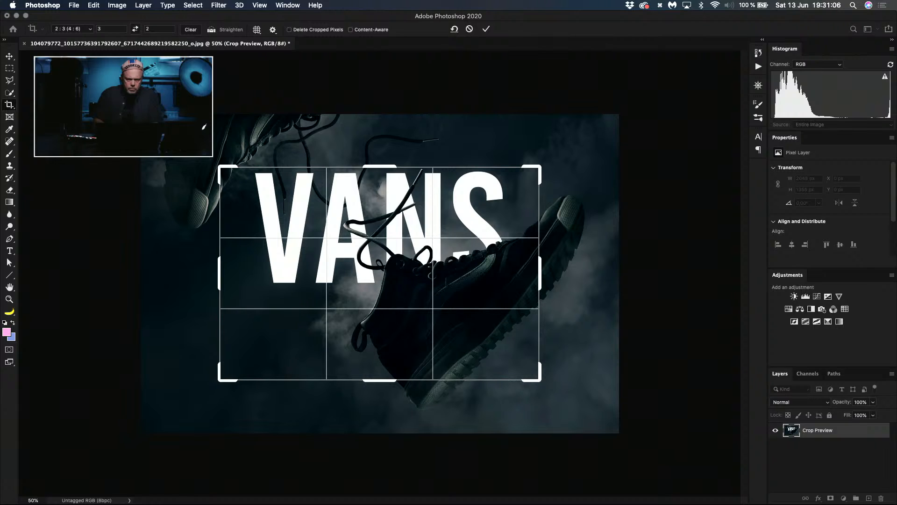
{"action": "left_click_drag", "start_coordinate": [217, 163], "coordinate": [180, 138]}
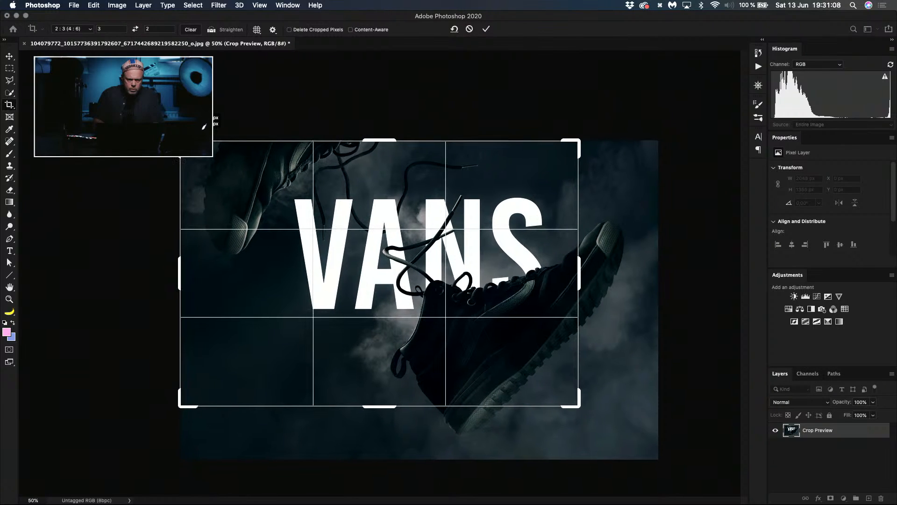
{"action": "left_click_drag", "start_coordinate": [579, 404], "coordinate": [610, 426]}
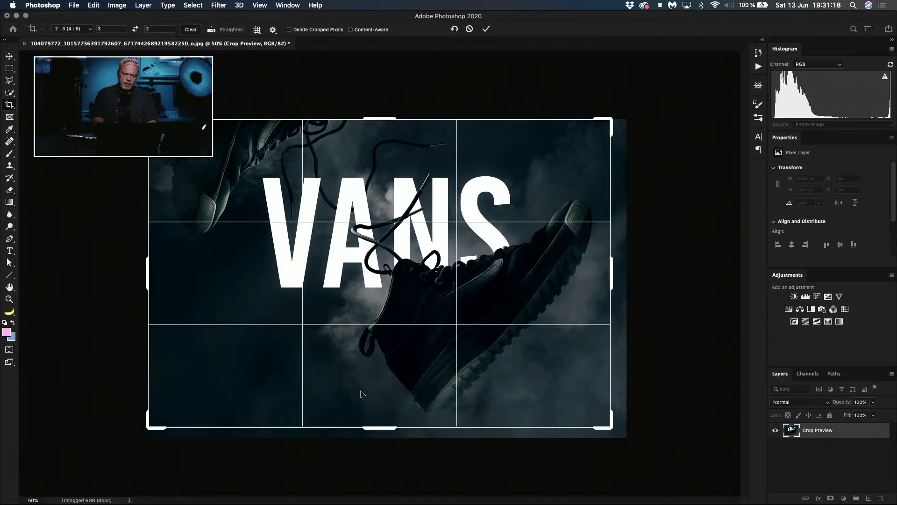
{"action": "mouse_move", "coordinate": [380, 396]}
{"action": "left_mouse_down"}
{"action": "mouse_move", "coordinate": [369, 404]}
{"action": "mouse_move", "coordinate": [377, 394]}
{"action": "left_mouse_up"}
{"action": "key", "text": "Return"}
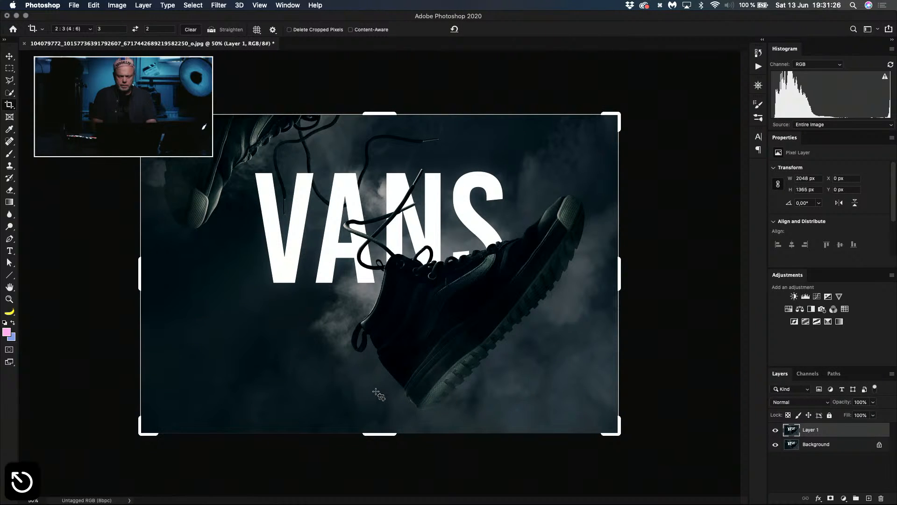
{"action": "key", "text": "v"}
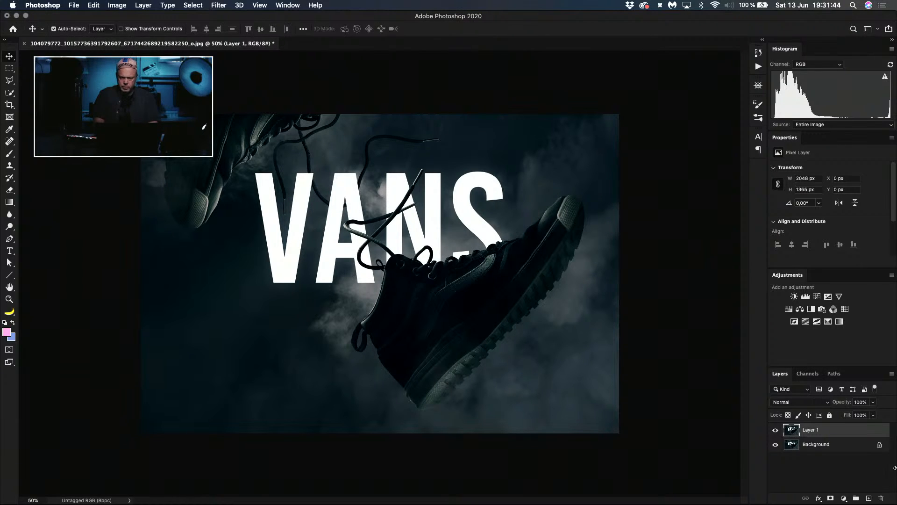
Step: Marquee-select an area of about 1106 × 636 px around the VANS lettering, nudge it down about 120 px and deselect
{"action": "key", "text": "m"}
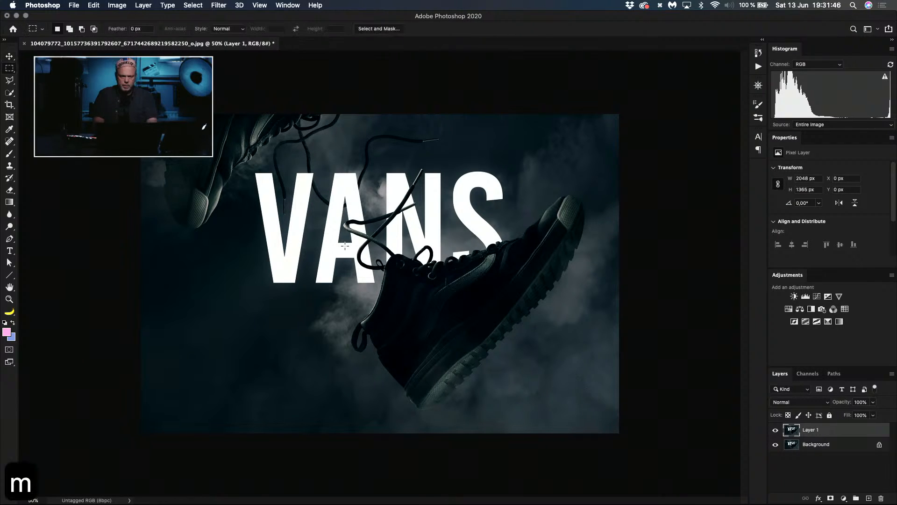
{"action": "left_click_drag", "start_coordinate": [250, 140], "coordinate": [509, 287]}
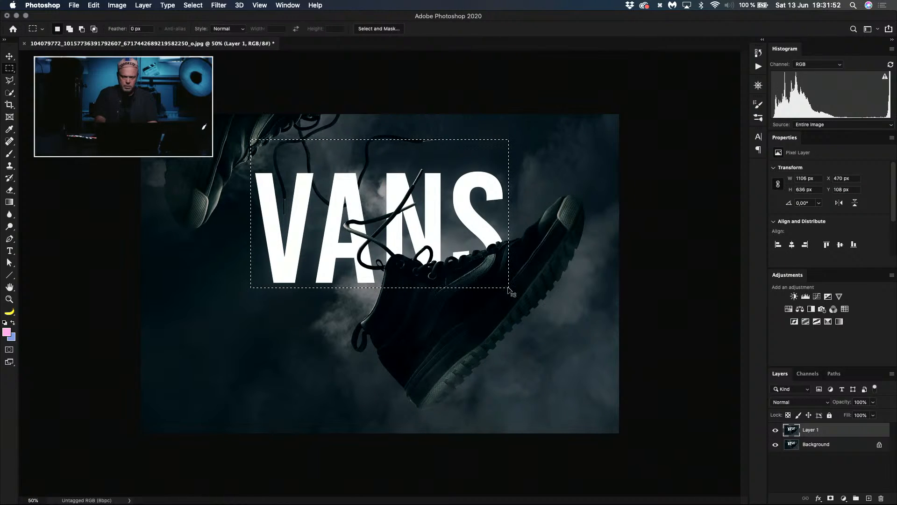
{"action": "key", "text": "shift+super+Down"}
{"action": "key", "text": "shift+super+Down"}
{"action": "key", "text": "shift+super+Down"}
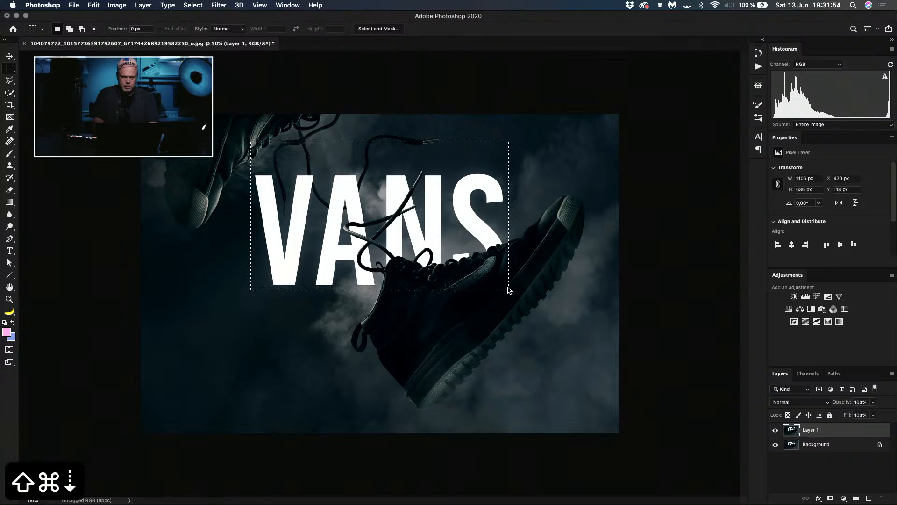
{"action": "key", "text": "shift+super+Down"}
{"action": "key", "text": "shift+super+Down"}
{"action": "key", "text": "shift+super+Down"}
{"action": "key", "text": "shift+super+Down"}
{"action": "key", "text": "shift+super+Down"}
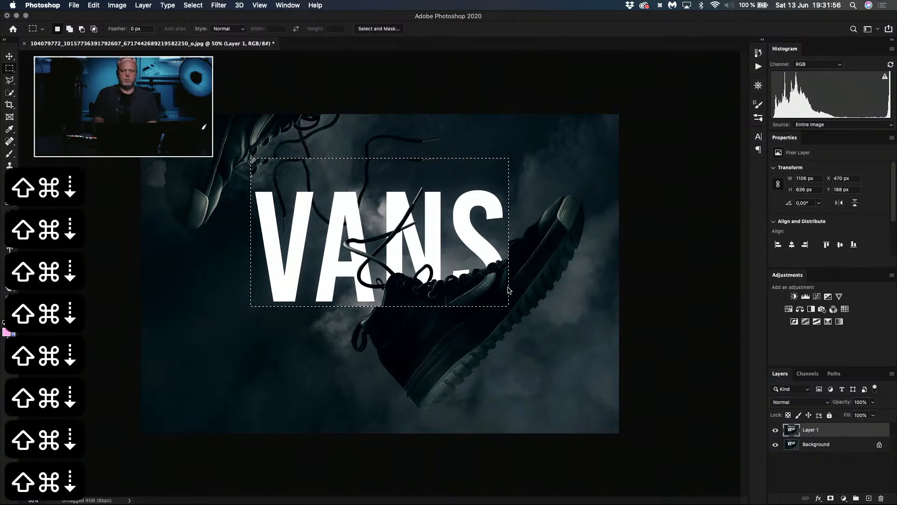
{"action": "key", "text": "shift+super+Up"}
{"action": "key", "text": "shift+super+Down"}
{"action": "key", "text": "shift+super+Down"}
{"action": "key", "text": "shift+super+Down"}
{"action": "key", "text": "shift+super+Down"}
{"action": "key", "text": "shift+super+Down"}
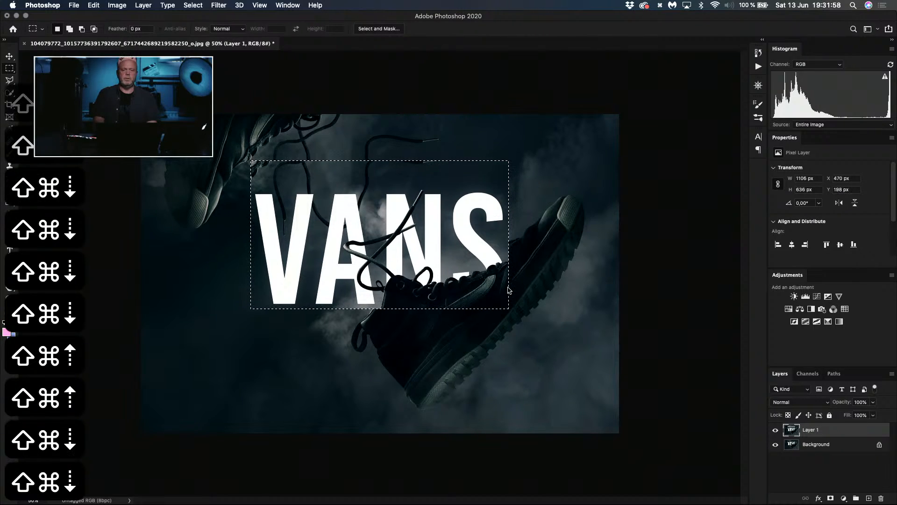
{"action": "key", "text": "shift+super+Left"}
{"action": "key", "text": "shift+super+Right"}
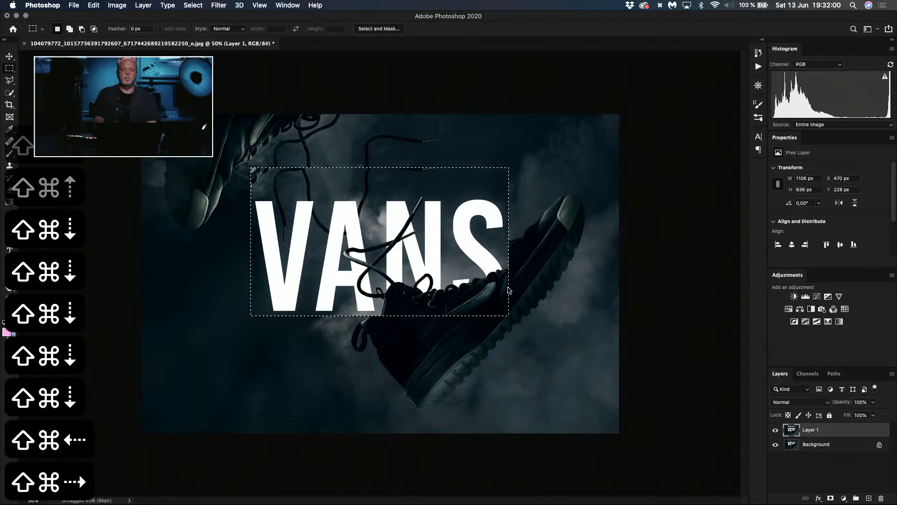
{"action": "key", "text": "super+d"}
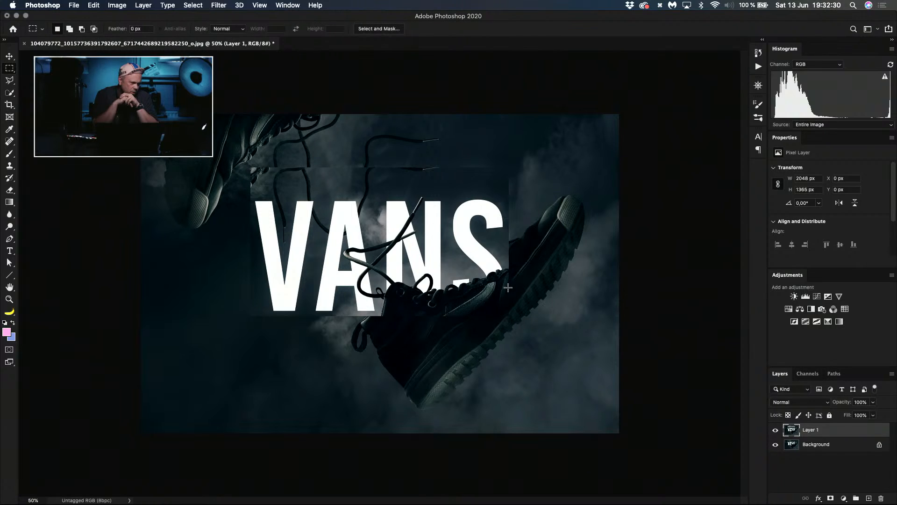
Step: Hide Layer 1 and duplicate the Background layer
{"action": "left_click", "coordinate": [774, 430]}
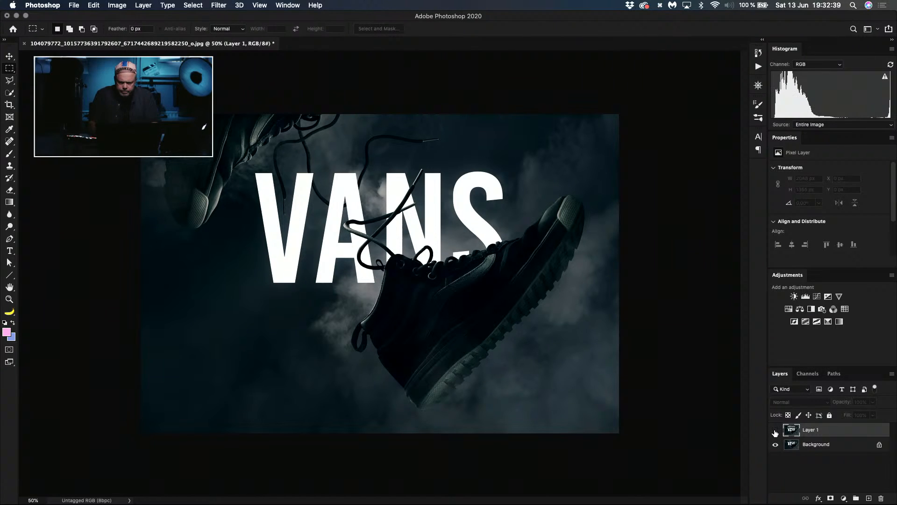
{"action": "left_click", "coordinate": [794, 446]}
{"action": "key", "text": "super+j"}
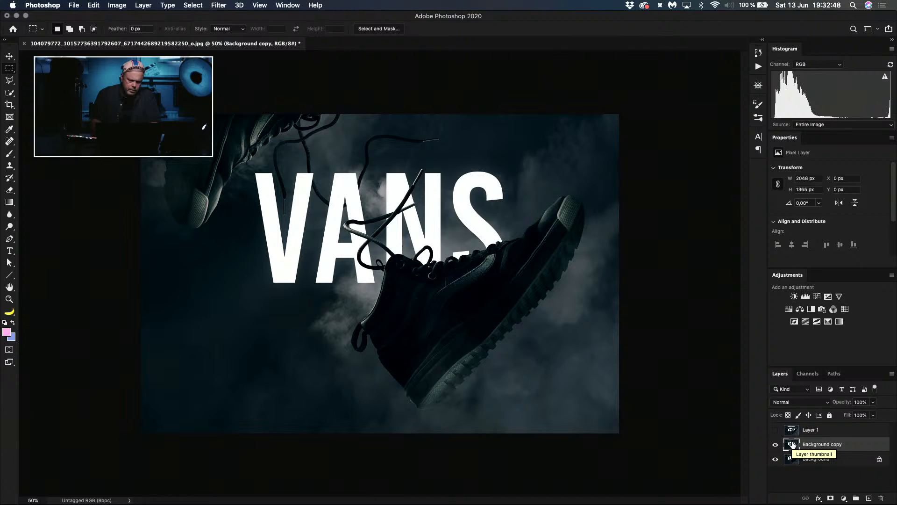
{"action": "key", "text": "super+plus"}
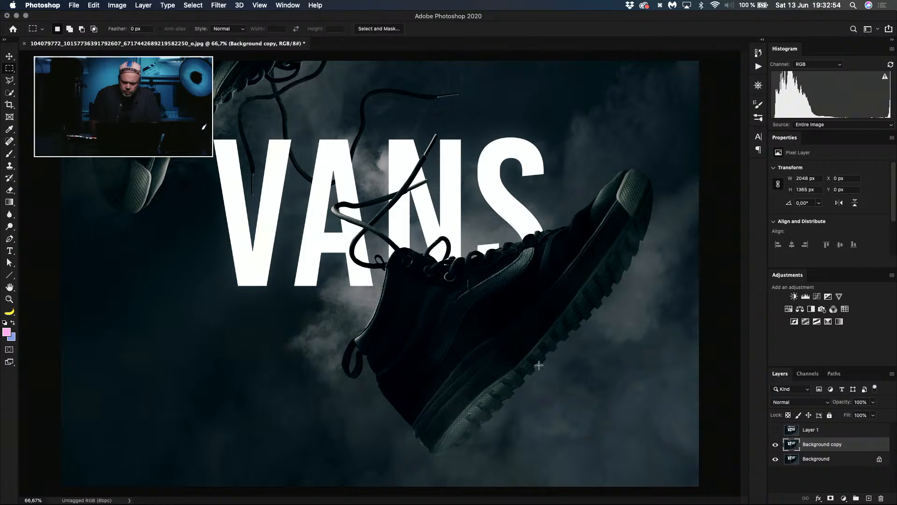
{"action": "key", "text": "super+minus"}
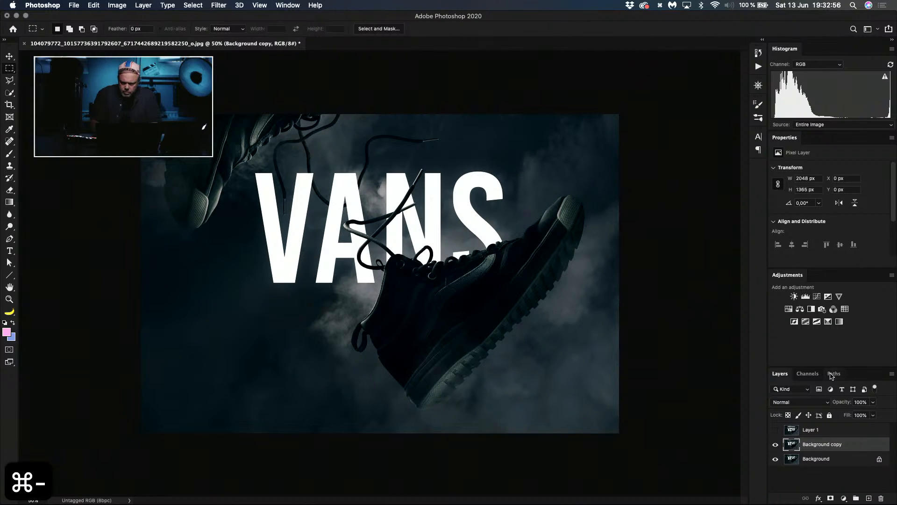
Step: Add a Curves adjustment above Background copy, lifting the upper midtones and anchoring the shadows with a second point for more contrast
{"action": "left_click", "coordinate": [817, 297]}
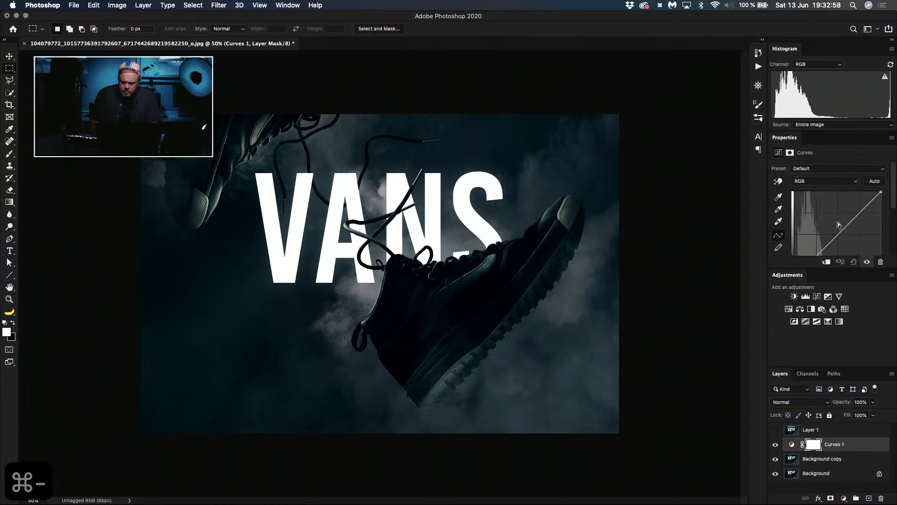
{"action": "left_click_drag", "start_coordinate": [833, 267], "coordinate": [833, 293]}
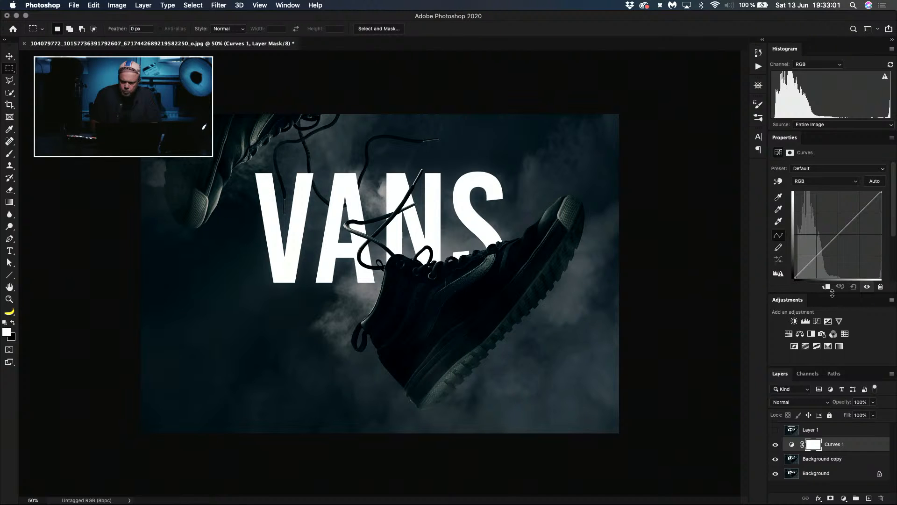
{"action": "left_click", "coordinate": [850, 219]}
{"action": "left_click_drag", "start_coordinate": [851, 218], "coordinate": [844, 215]}
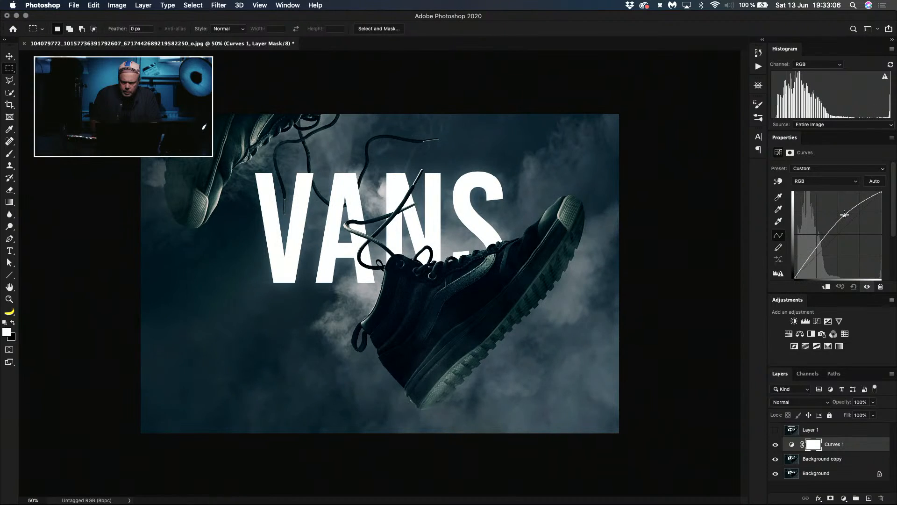
{"action": "left_click_drag", "start_coordinate": [813, 254], "coordinate": [816, 253]}
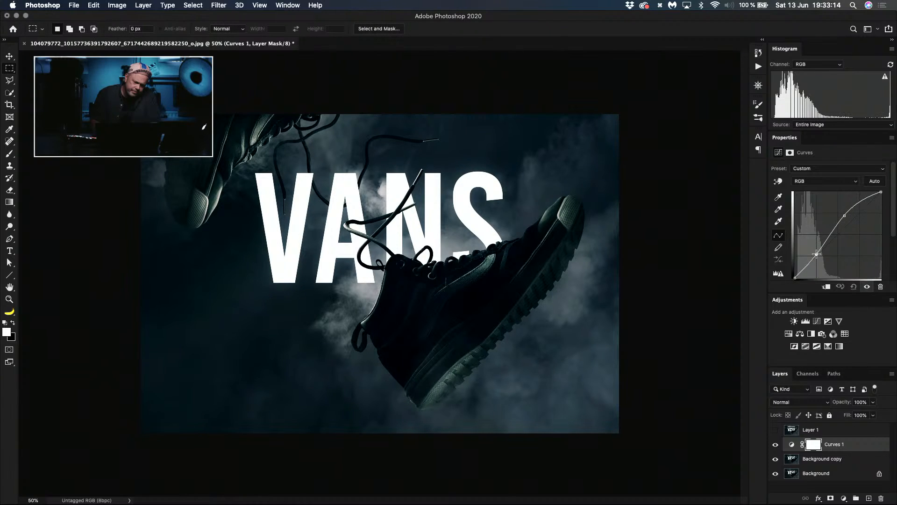
Step: Compare the photo with and without the Curves 1 adjustment
{"action": "left_click", "coordinate": [776, 444]}
{"action": "left_click", "coordinate": [776, 444]}
{"action": "left_click", "coordinate": [775, 444]}
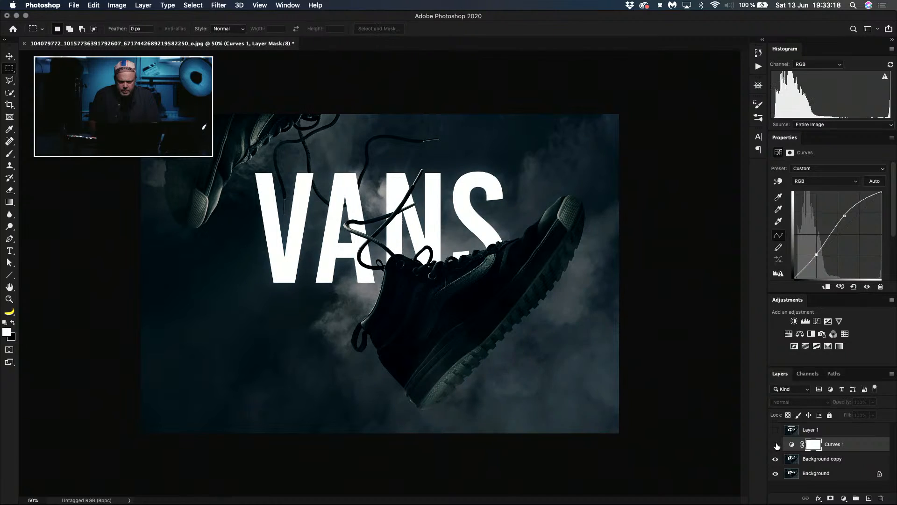
{"action": "left_click", "coordinate": [776, 444]}
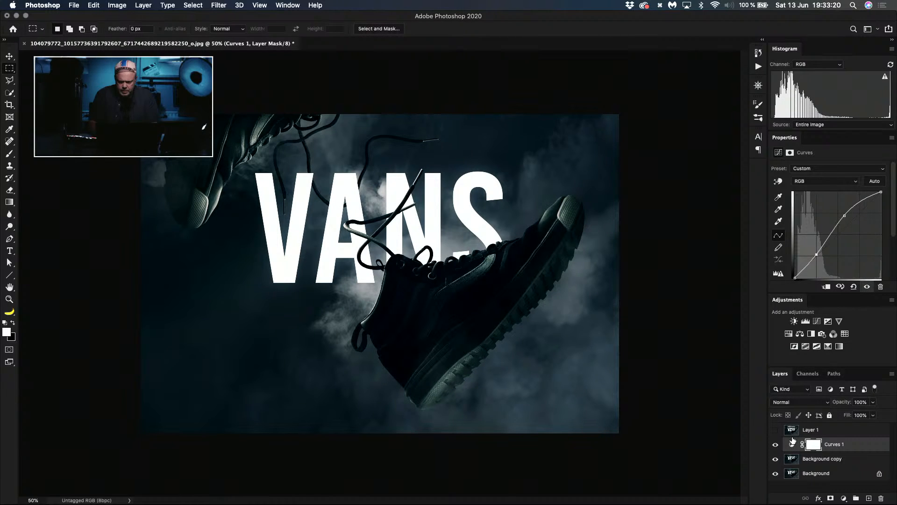
Step: Delete Layer 1 with the shifted VANS lettering and hide the Curves 1 layer
{"action": "left_click", "coordinate": [775, 429]}
{"action": "left_click", "coordinate": [793, 430]}
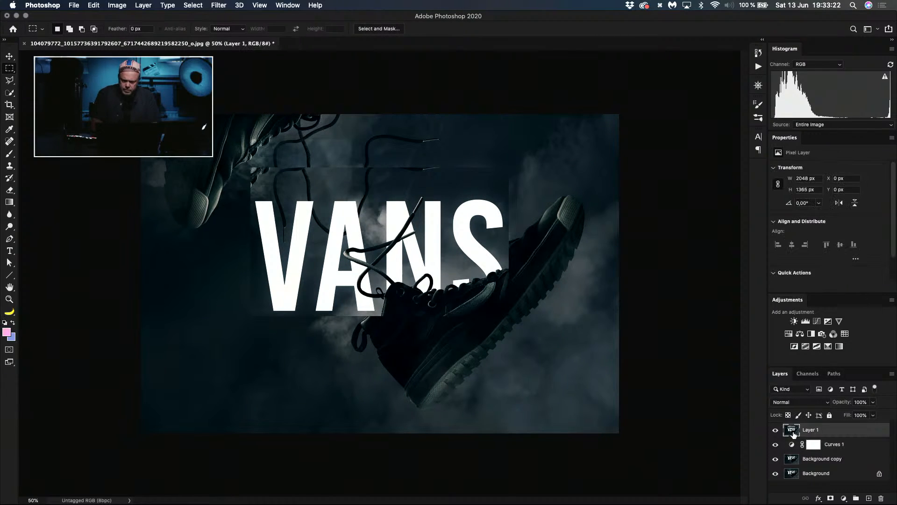
{"action": "key", "text": "BackSpace"}
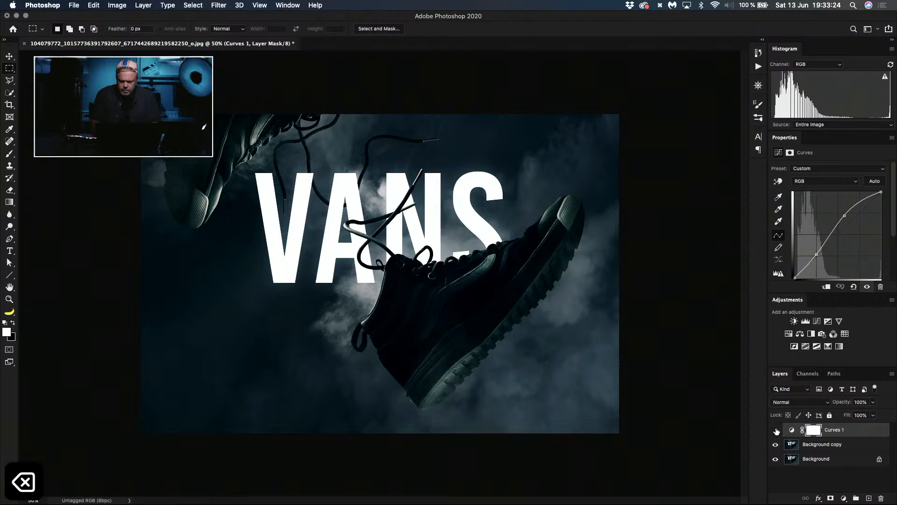
{"action": "left_click", "coordinate": [775, 430]}
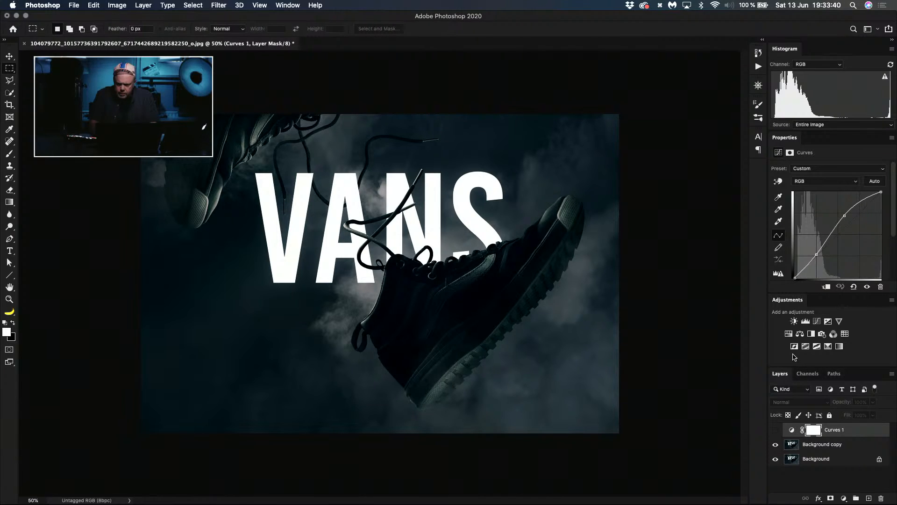
Step: Add a Hue/Saturation adjustment on top of the layers with Hue +11 and Saturation -16
{"action": "left_click", "coordinate": [788, 334]}
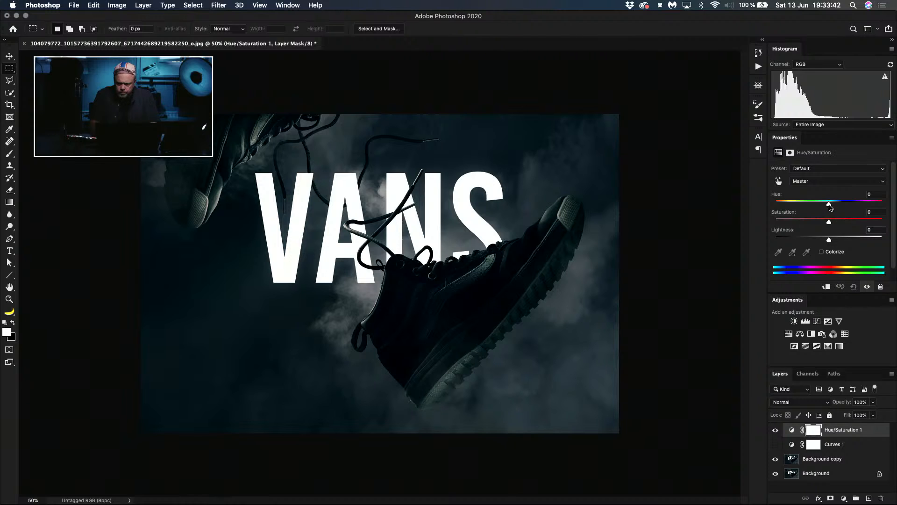
{"action": "mouse_move", "coordinate": [830, 205]}
{"action": "left_mouse_down"}
{"action": "mouse_move", "coordinate": [843, 206]}
{"action": "mouse_move", "coordinate": [820, 206]}
{"action": "mouse_move", "coordinate": [830, 206]}
{"action": "left_mouse_up"}
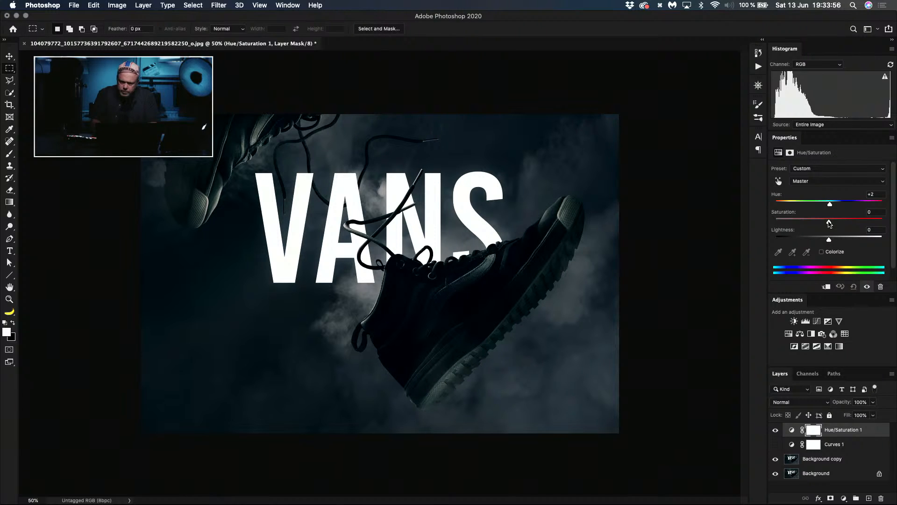
{"action": "mouse_move", "coordinate": [830, 223]}
{"action": "left_mouse_down"}
{"action": "mouse_move", "coordinate": [826, 206]}
{"action": "mouse_move", "coordinate": [834, 208]}
{"action": "left_mouse_up"}
{"action": "key", "text": "super+z"}
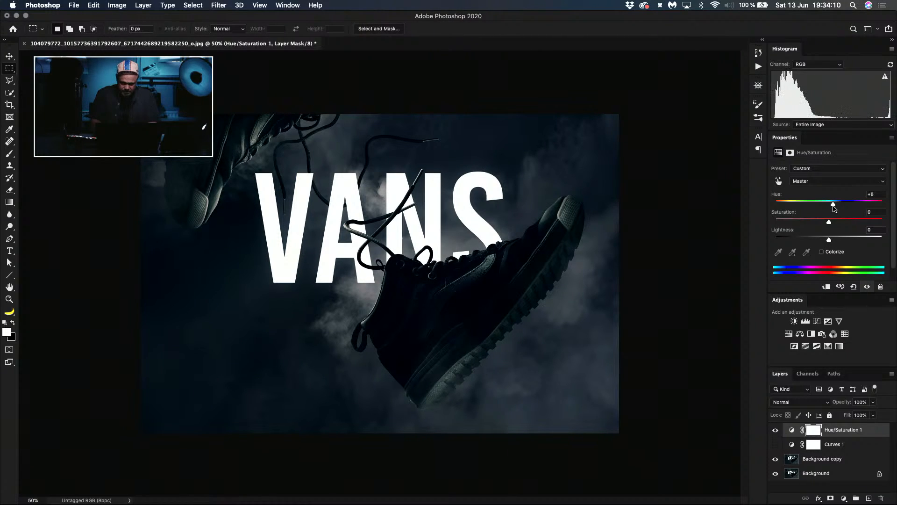
{"action": "mouse_move", "coordinate": [835, 209]}
{"action": "left_mouse_down"}
{"action": "mouse_move", "coordinate": [864, 208]}
{"action": "mouse_move", "coordinate": [833, 209]}
{"action": "left_mouse_up"}
{"action": "left_click_drag", "start_coordinate": [833, 205], "coordinate": [835, 209]}
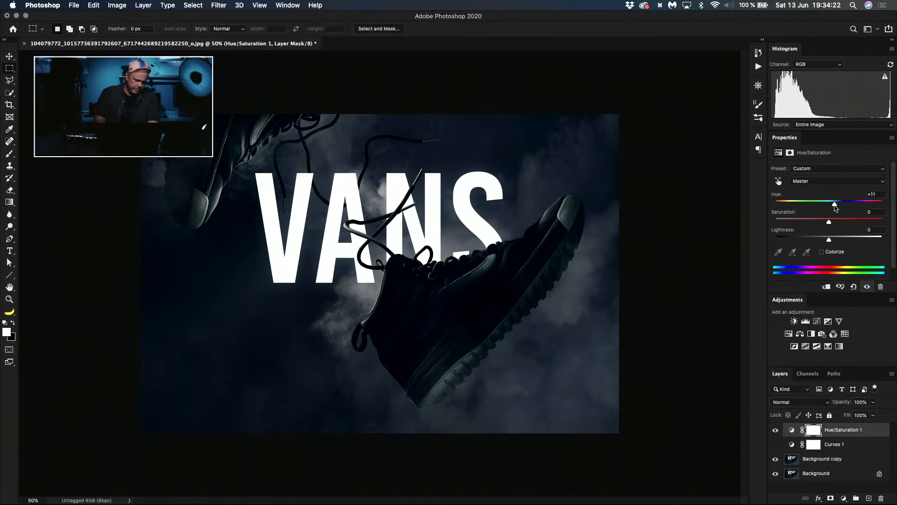
{"action": "left_click_drag", "start_coordinate": [829, 226], "coordinate": [821, 226]}
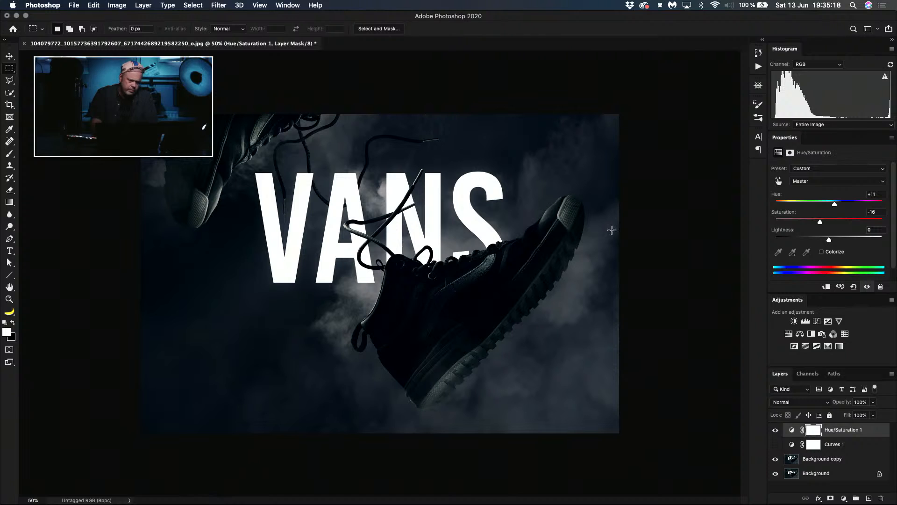
Step: Compare the colour-adjusted photo with the original Background layer by toggling layer visibility
{"action": "left_click", "coordinate": [777, 473], "text": "alt"}
{"action": "left_click", "coordinate": [777, 473], "text": "alt"}
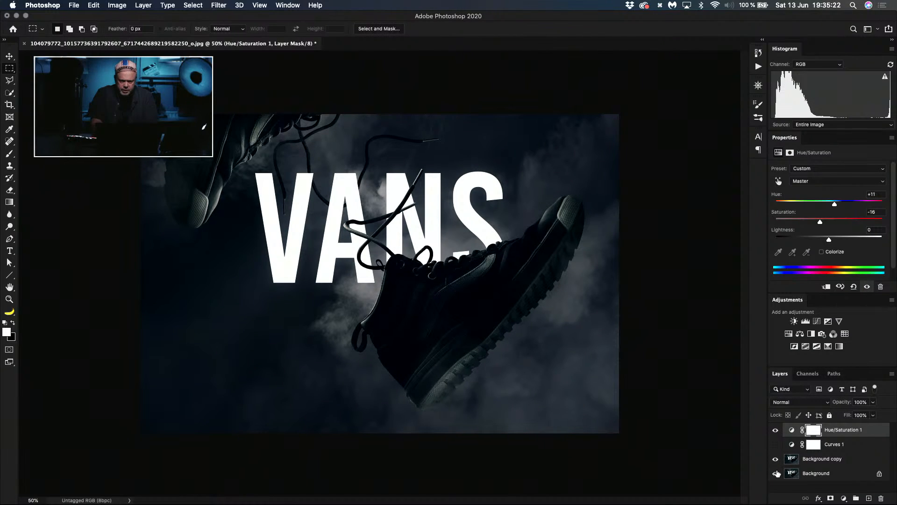
{"action": "left_click", "coordinate": [777, 473], "text": "alt"}
{"action": "left_click", "coordinate": [777, 473], "text": "alt"}
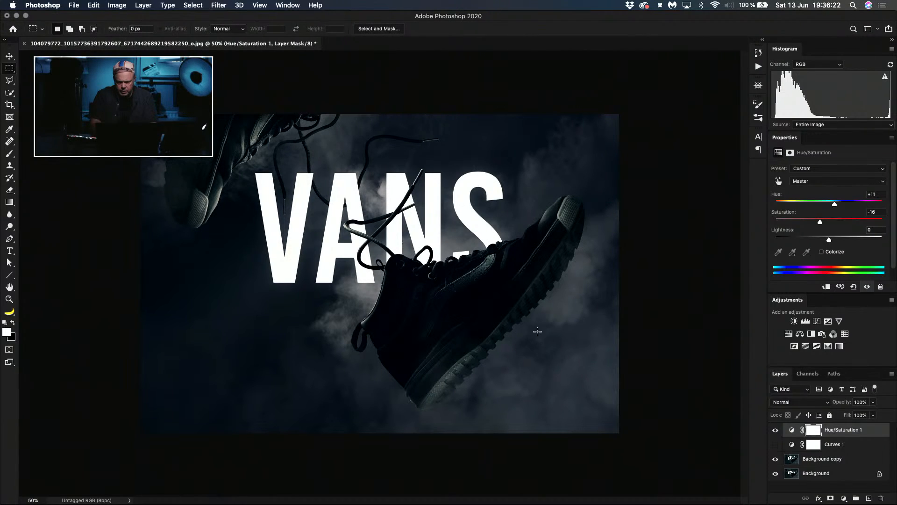
Step: Add a Curves adjustment above Hue/Saturation 1 that strongly brightens the photo, and invert its mask to black
{"action": "left_click", "coordinate": [817, 321]}
{"action": "mouse_move", "coordinate": [831, 215]}
{"action": "left_mouse_down"}
{"action": "mouse_move", "coordinate": [814, 204]}
{"action": "mouse_move", "coordinate": [825, 207]}
{"action": "left_mouse_up"}
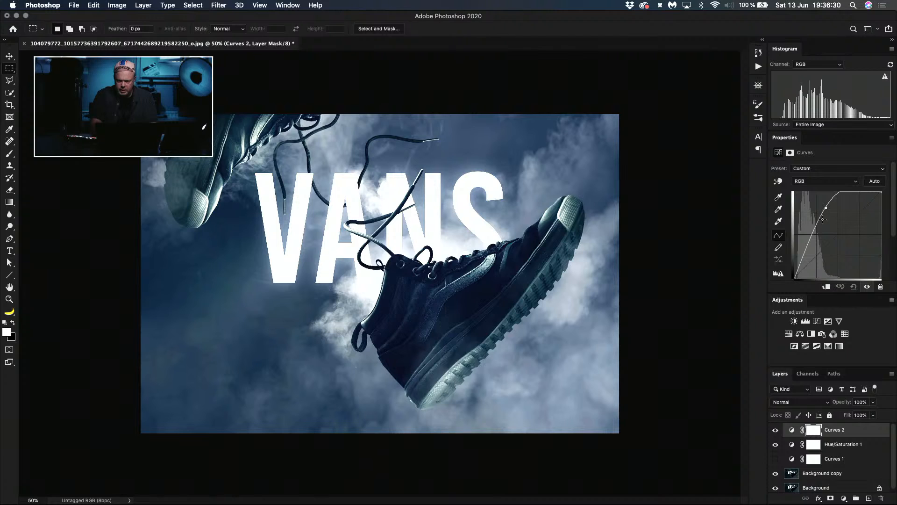
{"action": "key", "text": "super+i"}
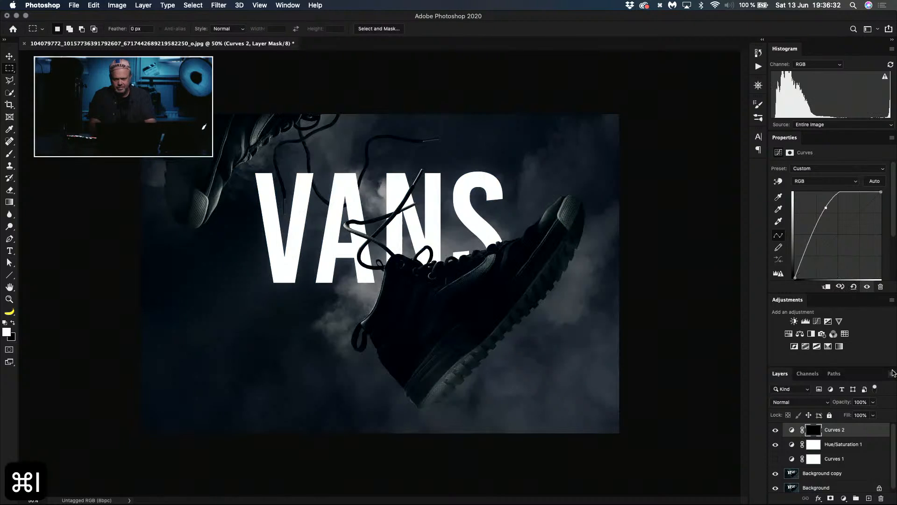
Step: Paint the Curves 2 mask to brighten the front shoe's sole, clean up the outer edge with black, and hide the layer
{"action": "key", "text": "b"}
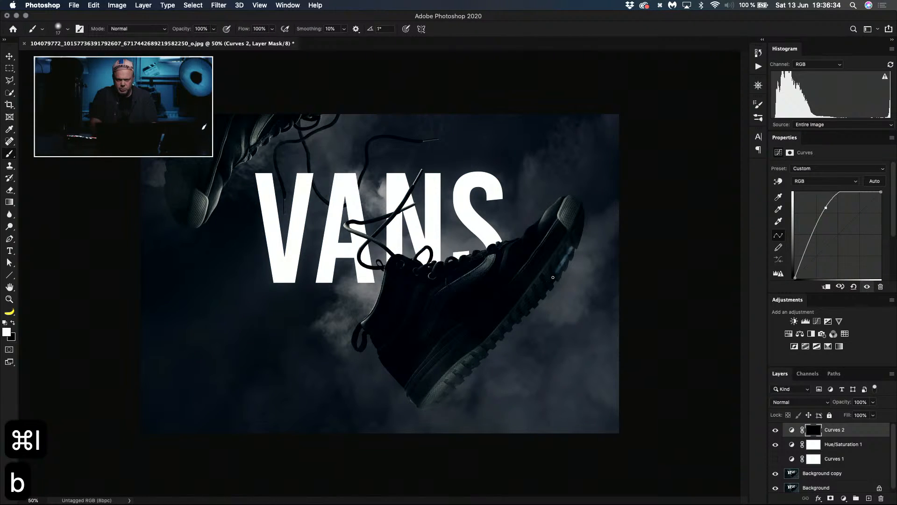
{"action": "key", "text": "super+z"}
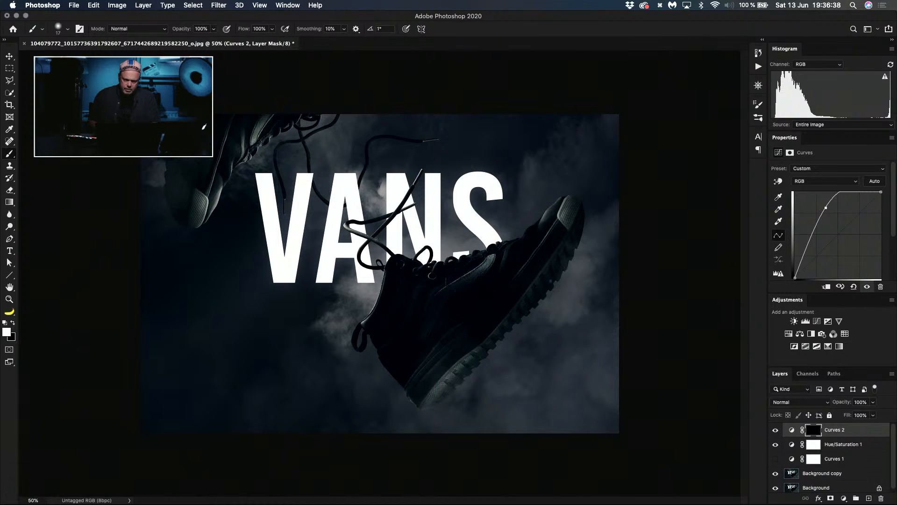
{"action": "mouse_move", "coordinate": [408, 262]}
{"action": "left_mouse_down"}
{"action": "mouse_move", "coordinate": [465, 284]}
{"action": "mouse_move", "coordinate": [564, 254]}
{"action": "mouse_move", "coordinate": [533, 301]}
{"action": "mouse_move", "coordinate": [579, 226]}
{"action": "mouse_move", "coordinate": [532, 303]}
{"action": "left_mouse_up"}
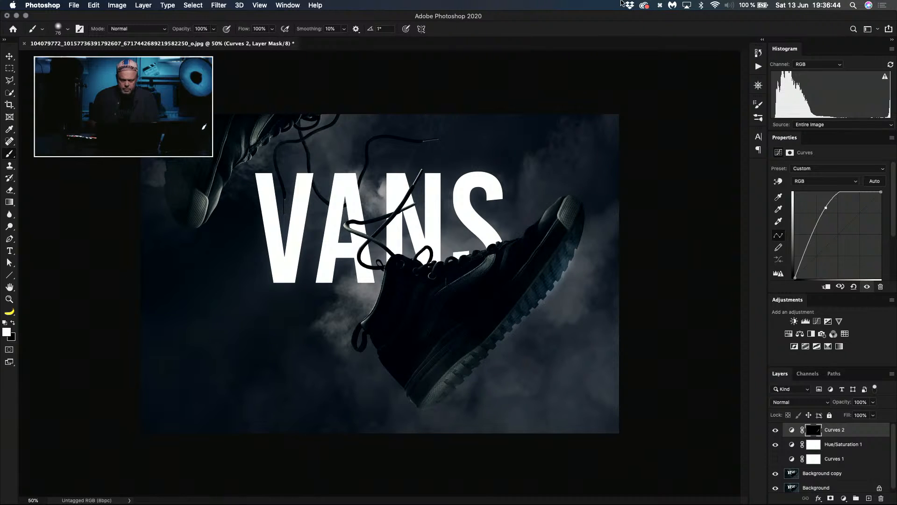
{"action": "key", "text": "x"}
{"action": "left_click_drag", "start_coordinate": [599, 235], "coordinate": [529, 325]}
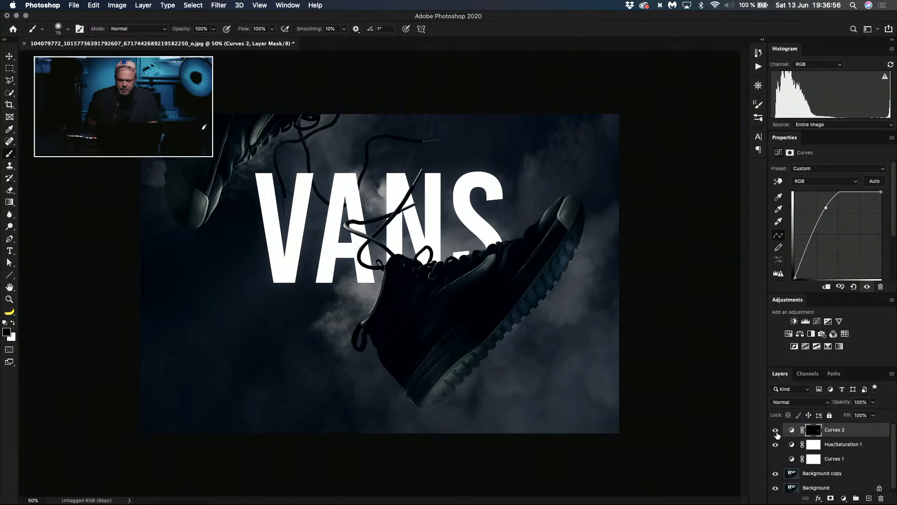
{"action": "left_click", "coordinate": [775, 429]}
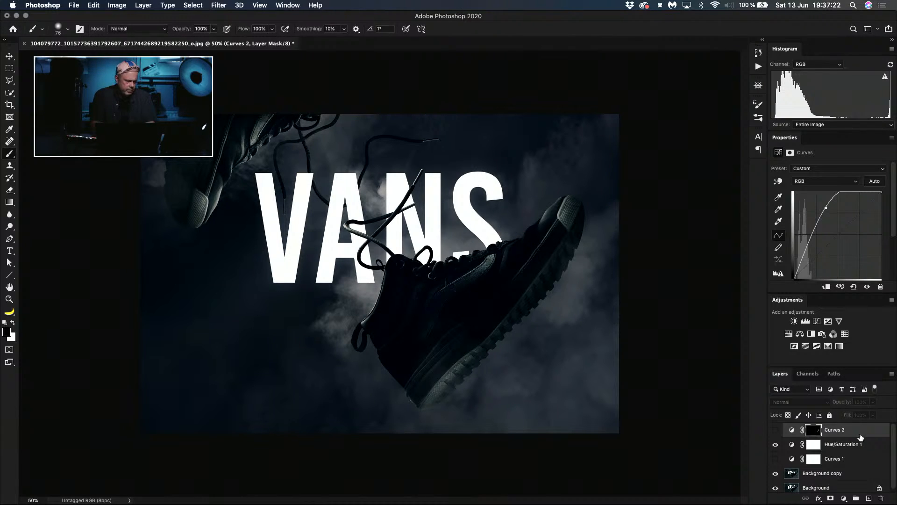
Step: Close the Vans photo without saving and return to the 13 June 2020 Facebook album in Safari
{"action": "key", "text": "super+w"}
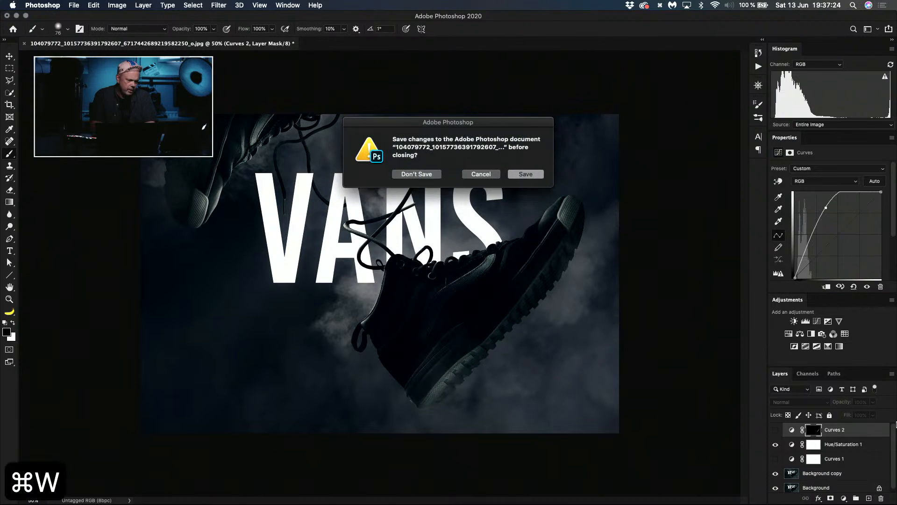
{"action": "left_click", "coordinate": [422, 178]}
{"action": "key", "text": "super+Tab"}
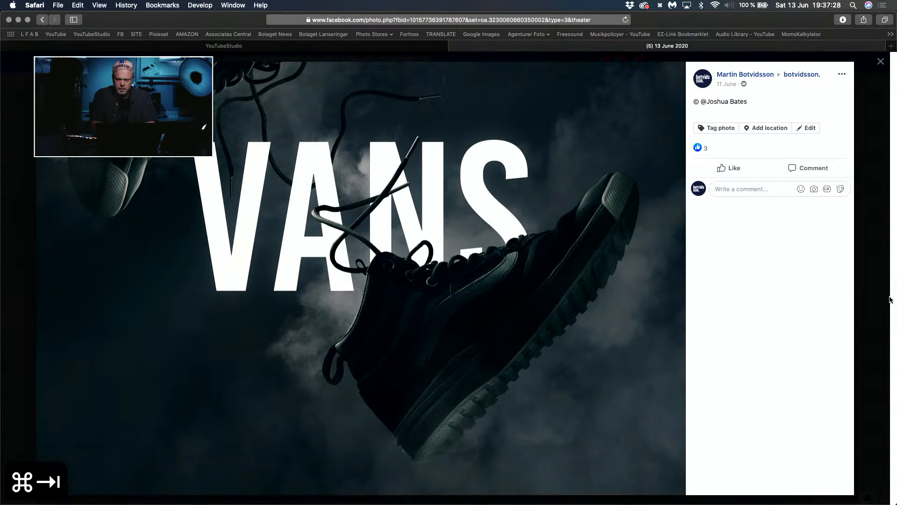
{"action": "left_click", "coordinate": [867, 299]}
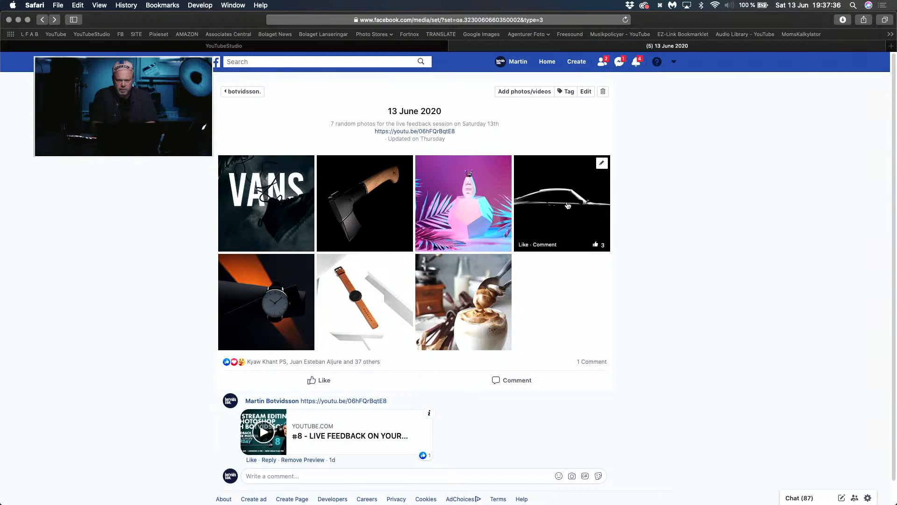
Step: Open the album's watch photo with the orange light streak in Photoshop and duplicate its Background layer
{"action": "left_click", "coordinate": [271, 305]}
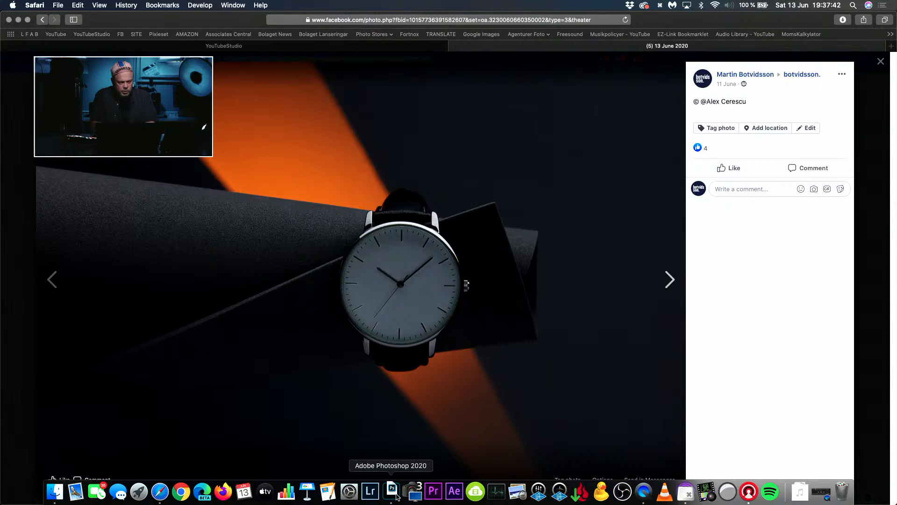
{"action": "left_click", "coordinate": [396, 494]}
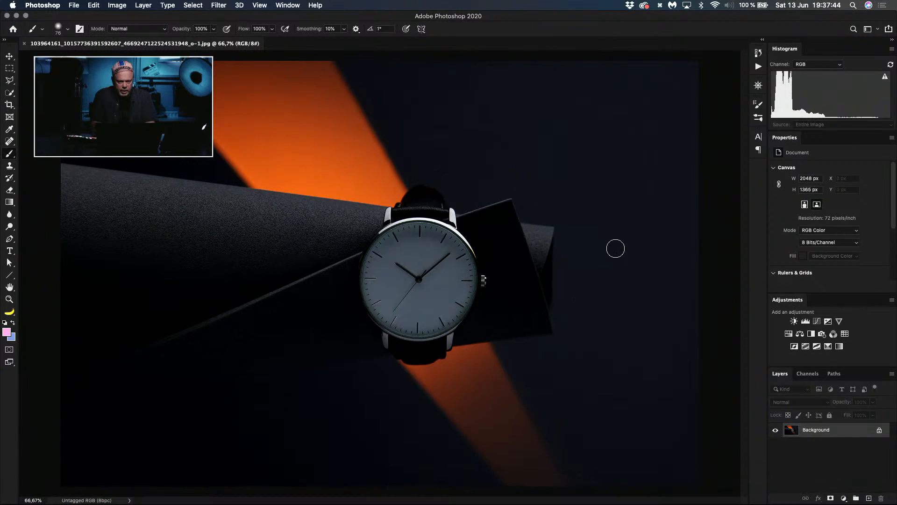
{"action": "key", "text": "super+j"}
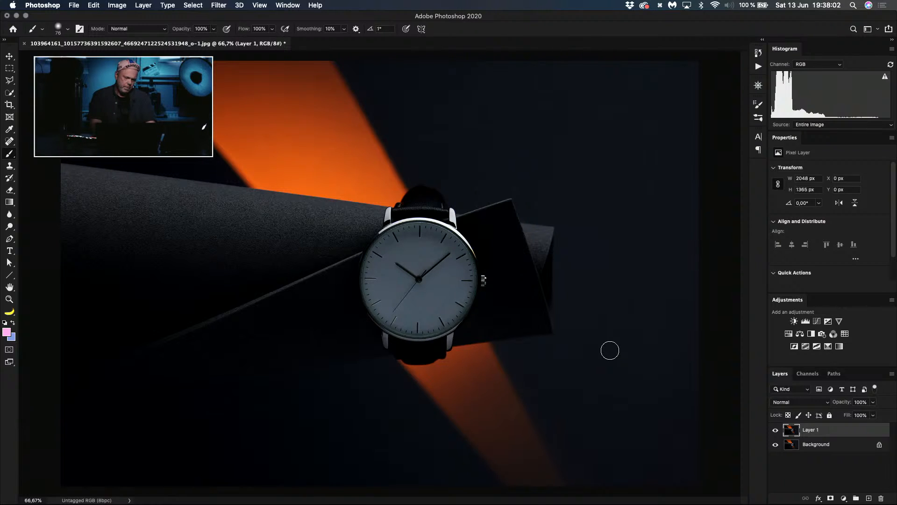
Step: Switch to Safari and compare the Vans shoe photo with the orange-lit watch photo in the Facebook album
{"action": "key", "text": "super+Tab"}
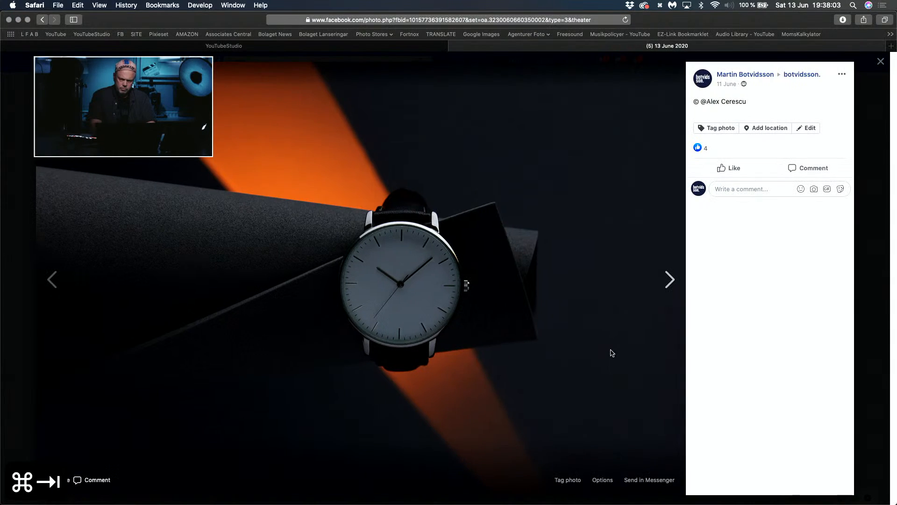
{"action": "left_click", "coordinate": [867, 344]}
{"action": "left_click", "coordinate": [279, 198]}
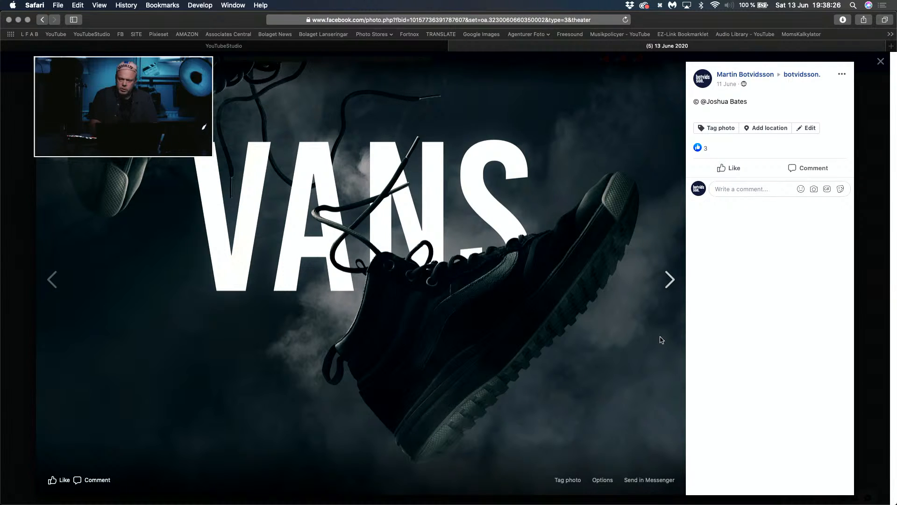
{"action": "left_click", "coordinate": [872, 277]}
{"action": "key", "text": "super+Tab"}
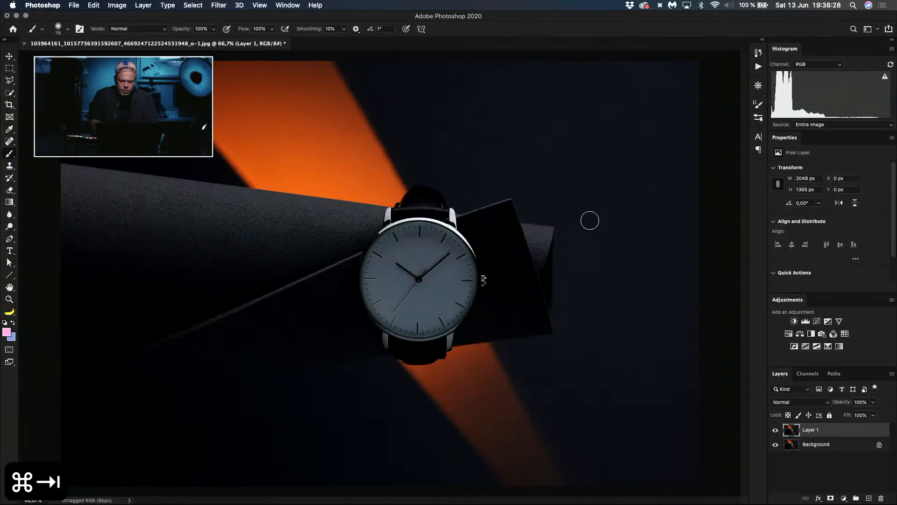
{"action": "key", "text": "super+Tab"}
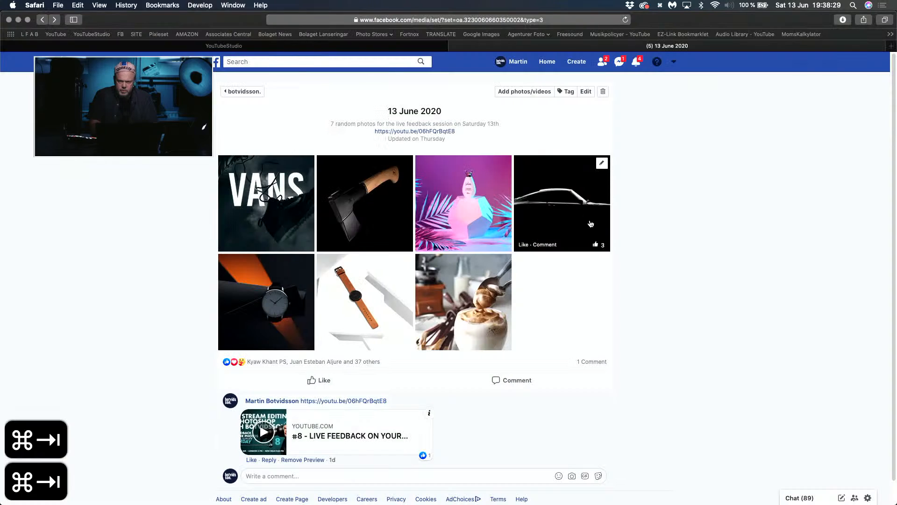
{"action": "left_click", "coordinate": [278, 295]}
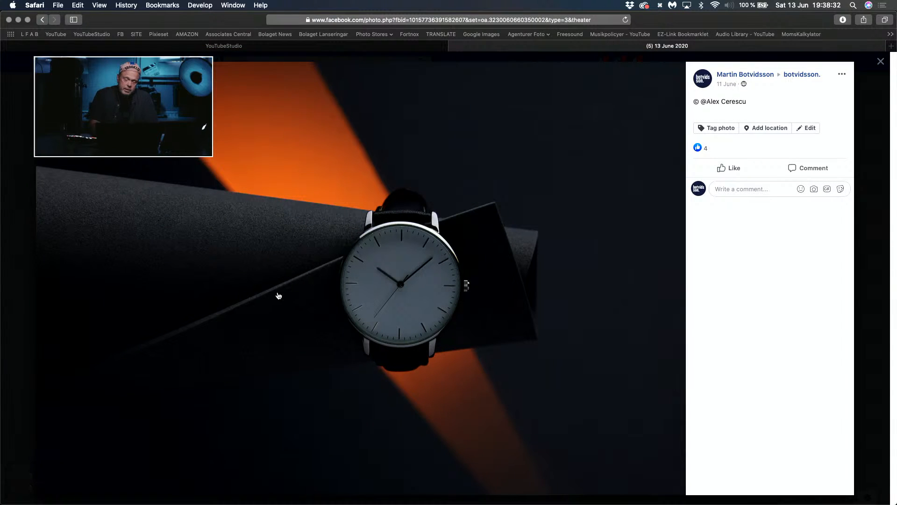
Step: Switch back to Photoshop and display the watch photo in full-screen mode, fitted to the screen
{"action": "key", "text": "super+Tab"}
{"action": "key", "text": "f"}
{"action": "key", "text": "f"}
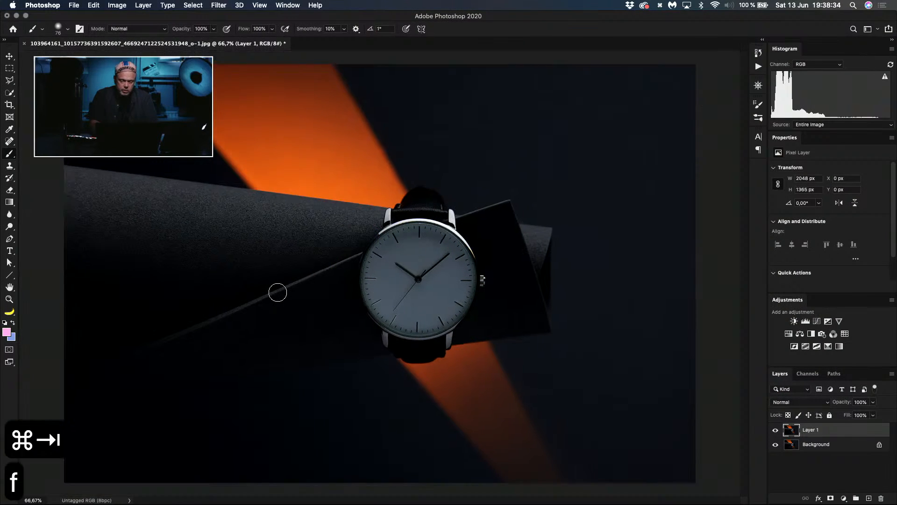
{"action": "key", "text": "super+0"}
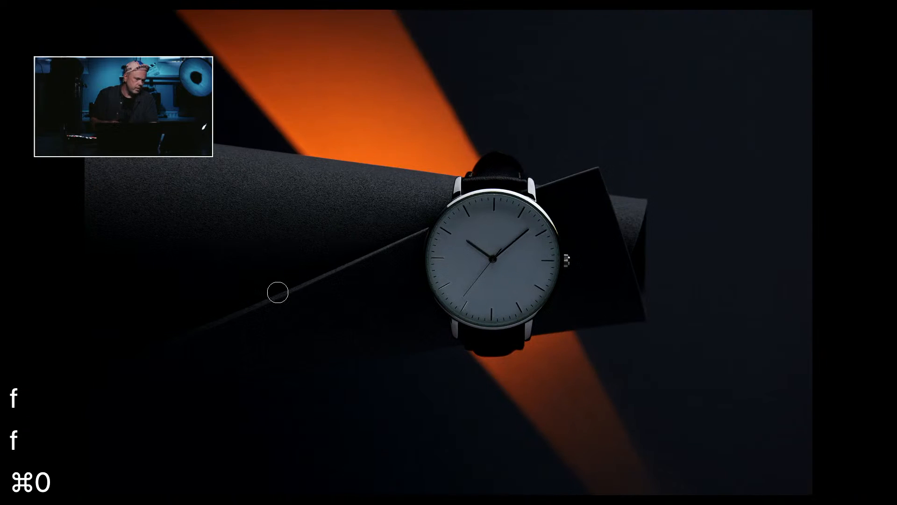
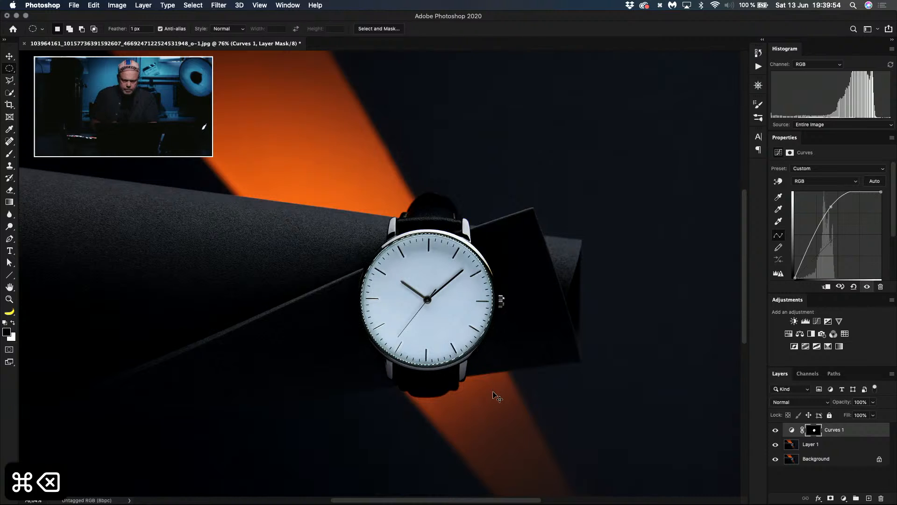
Step: Load the Curves 1 mask as a selection, add a Hue/Saturation adjustment for the watch dial, and set its saturation to -100
{"action": "key", "text": "super+d"}
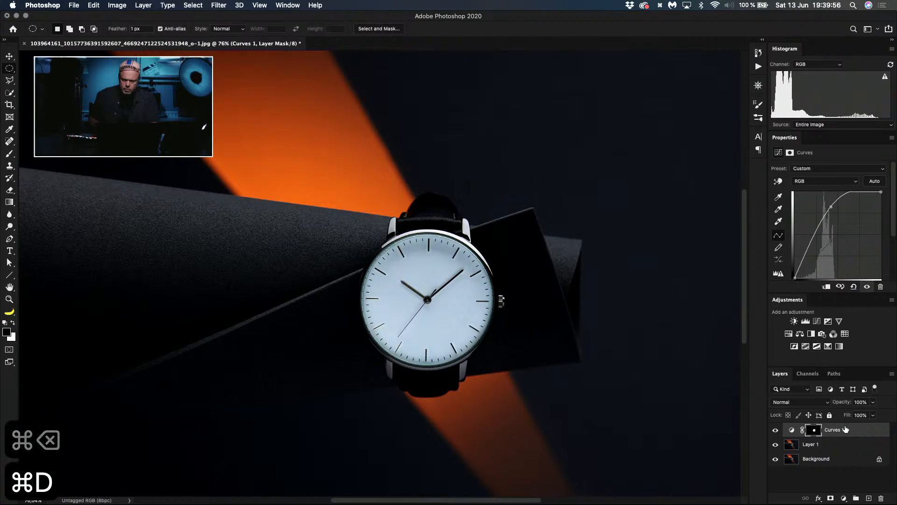
{"action": "left_click", "coordinate": [816, 431], "text": "super"}
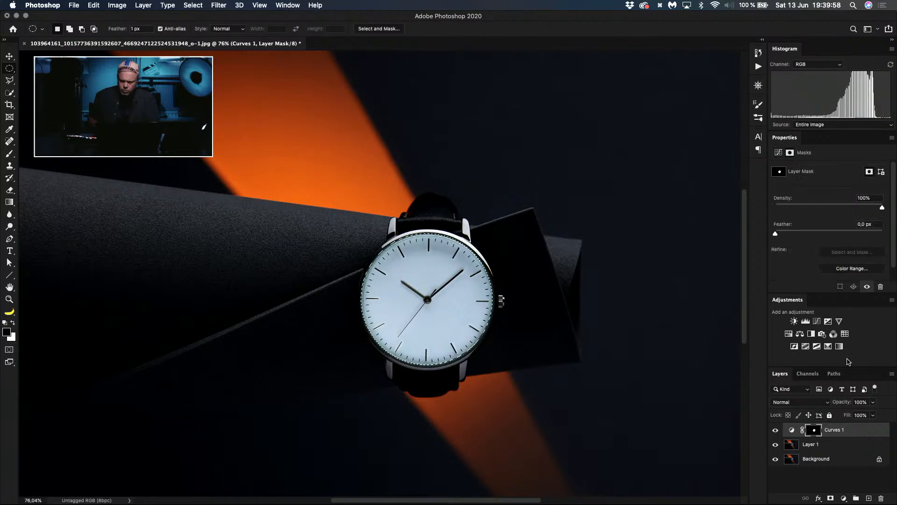
{"action": "left_click", "coordinate": [789, 334]}
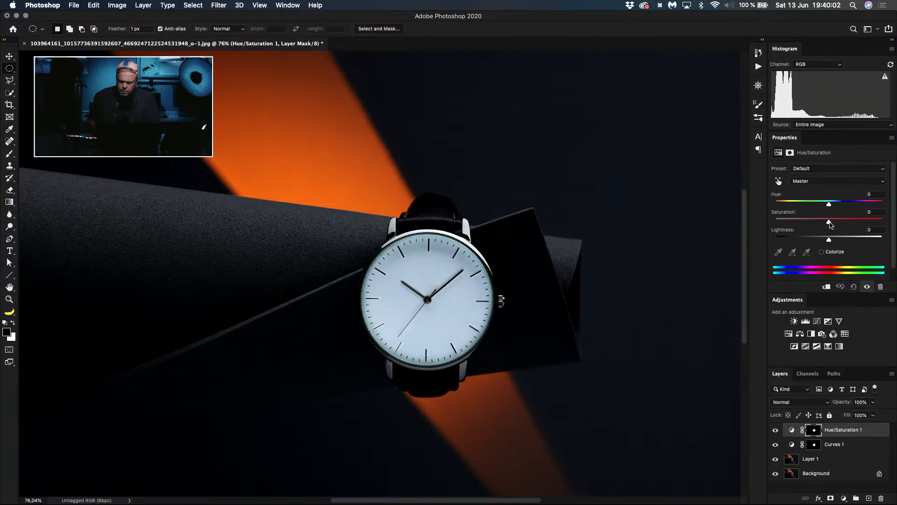
{"action": "left_click_drag", "start_coordinate": [830, 225], "coordinate": [758, 219]}
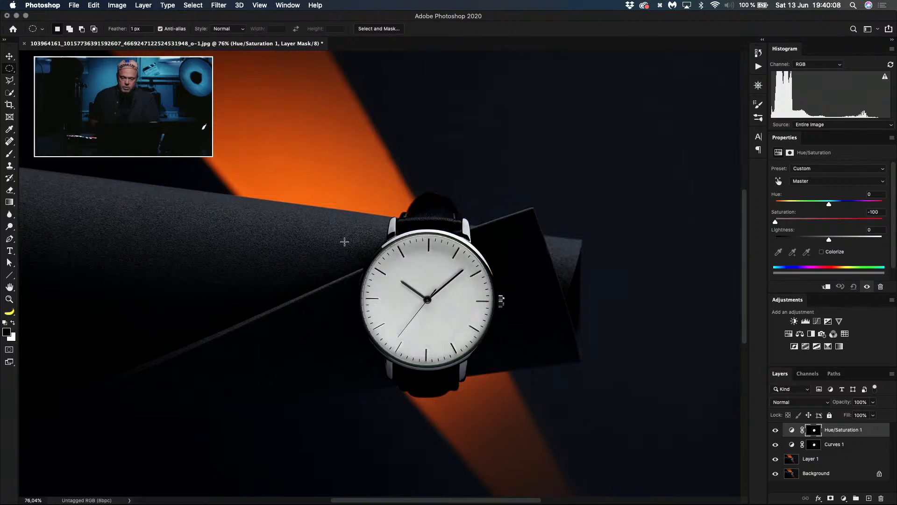
Step: Lower the Curves 1 adjustment's curve point slightly to dim the dial, and merge all layers above the hidden Background
{"action": "key", "text": "super+0"}
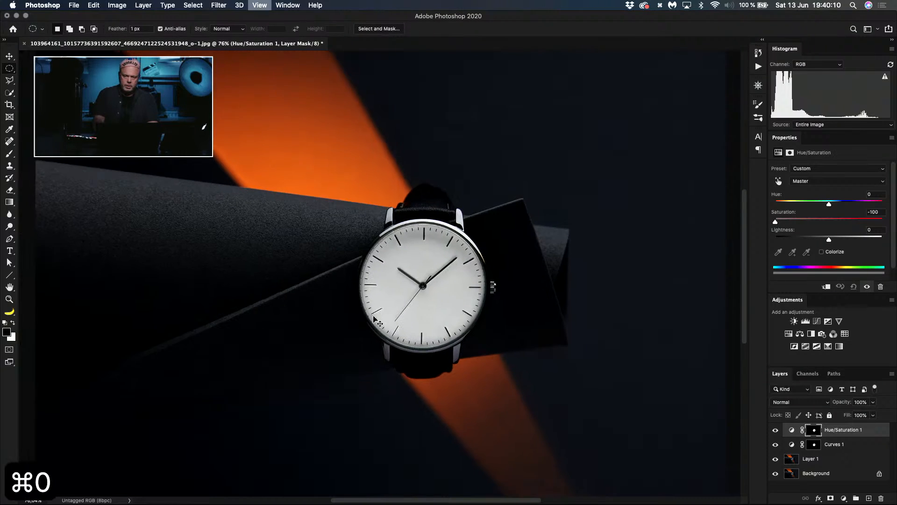
{"action": "key", "text": "super+minus"}
{"action": "key", "text": "super+minus"}
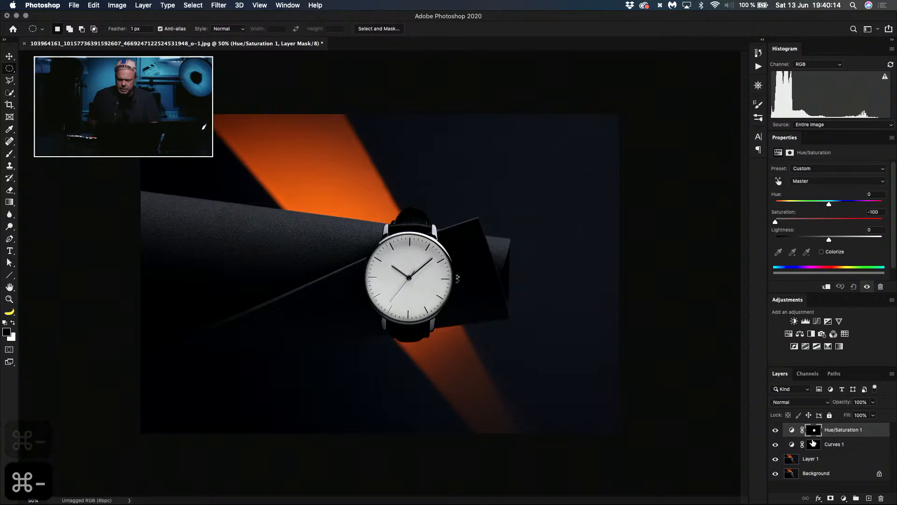
{"action": "left_click", "coordinate": [797, 443]}
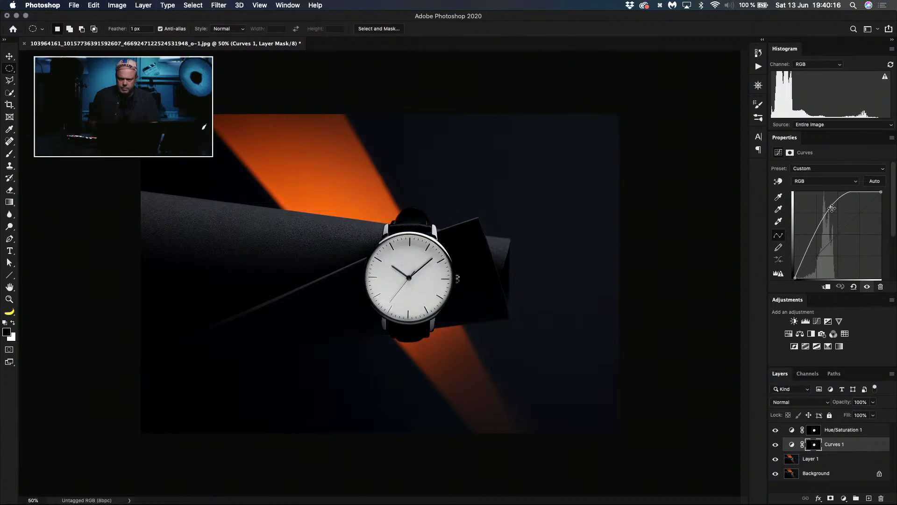
{"action": "left_click_drag", "start_coordinate": [831, 208], "coordinate": [835, 210]}
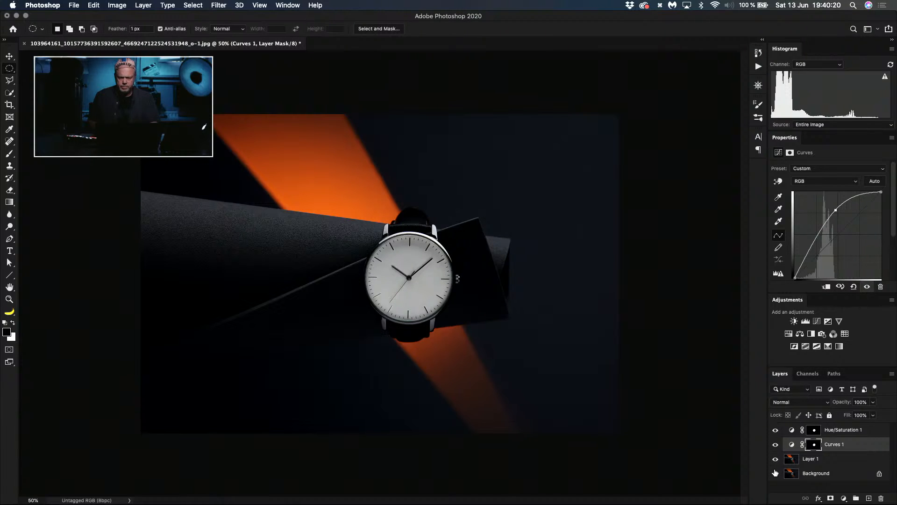
{"action": "left_click", "coordinate": [794, 429]}
{"action": "key", "text": "shift+super+e"}
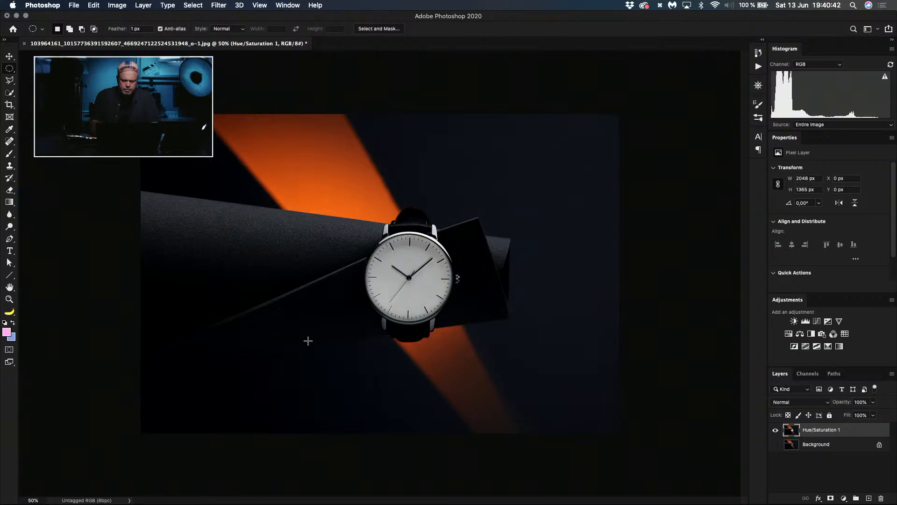
Step: Copy an elliptical area about 160 × 193 px around the watch's upper-right rim to a new layer and flip it horizontally
{"action": "key", "text": "super+plus"}
{"action": "key", "text": "super+plus"}
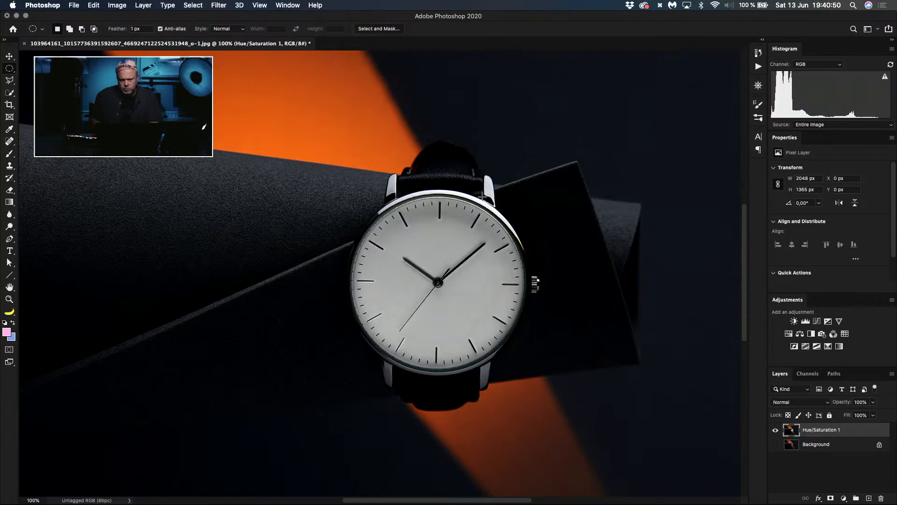
{"action": "key", "text": "m"}
{"action": "left_click_drag", "start_coordinate": [468, 182], "coordinate": [541, 272]}
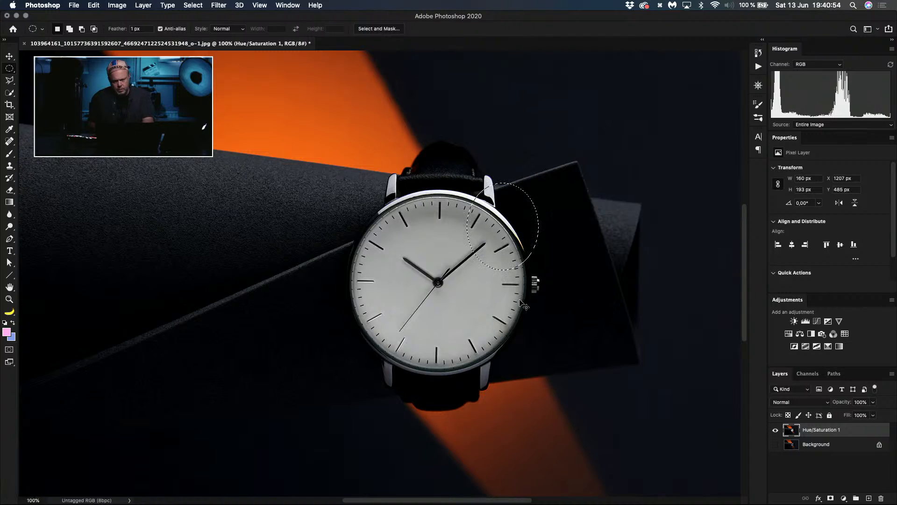
{"action": "key", "text": "super+j"}
{"action": "key", "text": "super+t"}
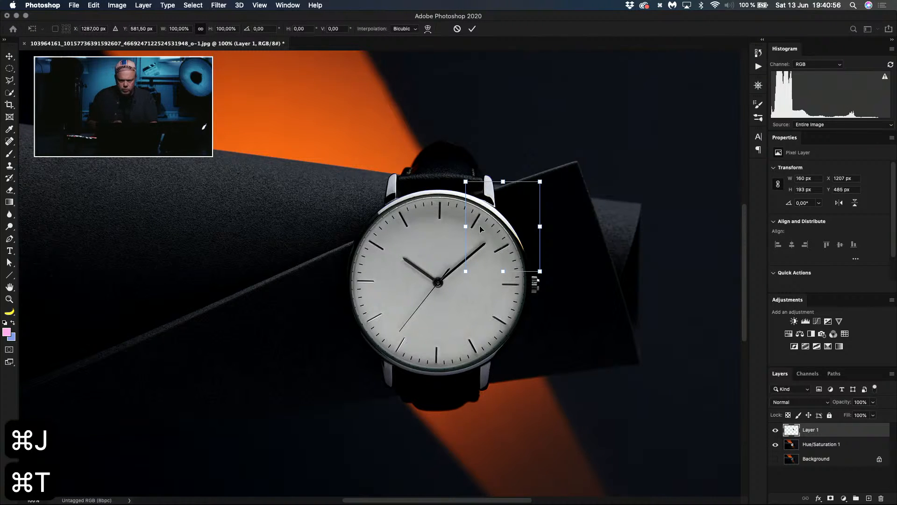
{"action": "right_click", "coordinate": [503, 198]}
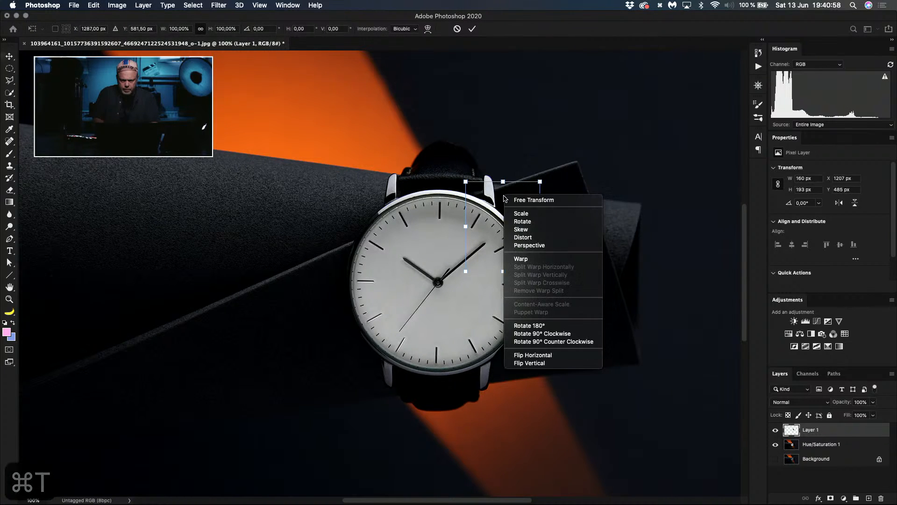
{"action": "left_click", "coordinate": [554, 355]}
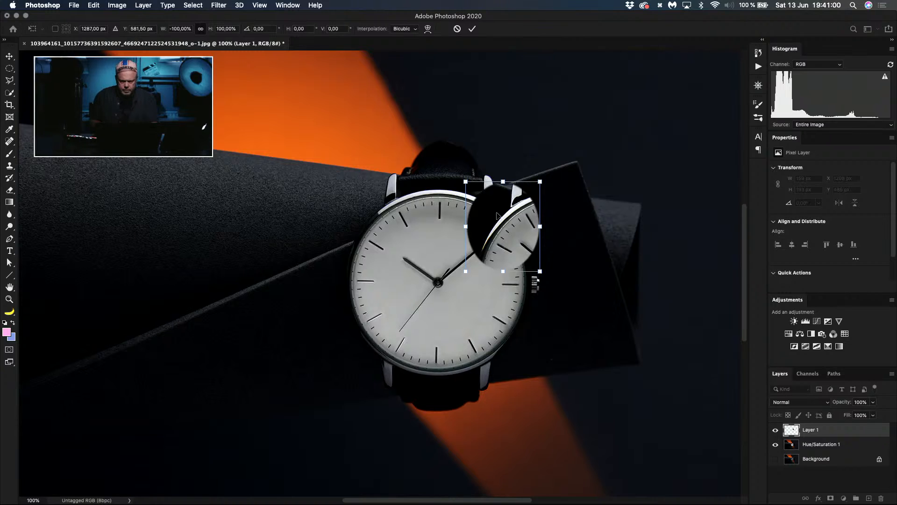
Step: Move and rotate the flipped rim copy to fit the watch's upper-left edge, and apply the transform
{"action": "left_click_drag", "start_coordinate": [507, 233], "coordinate": [374, 234]}
{"action": "left_click_drag", "start_coordinate": [427, 225], "coordinate": [311, 233]}
{"action": "left_click_drag", "start_coordinate": [383, 236], "coordinate": [388, 237]}
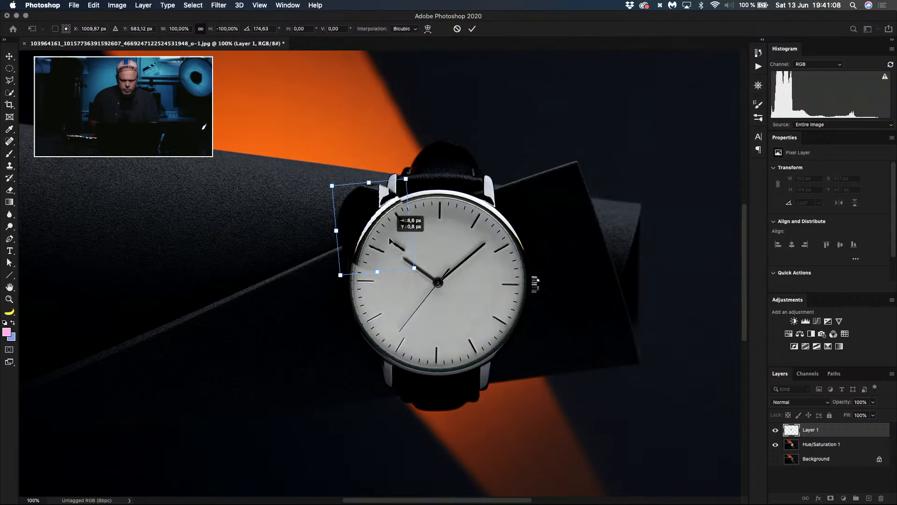
{"action": "key", "text": "super+z"}
{"action": "key", "text": "super+z"}
{"action": "key", "text": "super+z"}
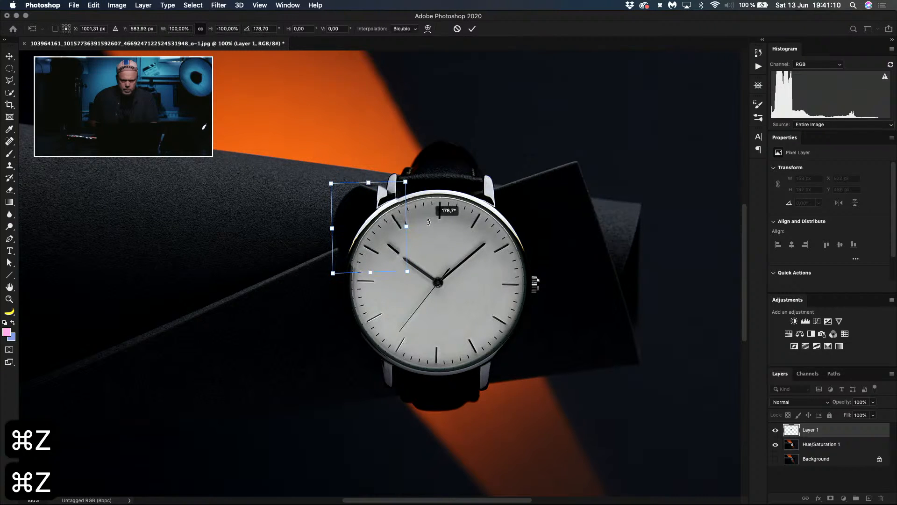
{"action": "left_click_drag", "start_coordinate": [379, 232], "coordinate": [385, 232]}
{"action": "key", "text": "Return"}
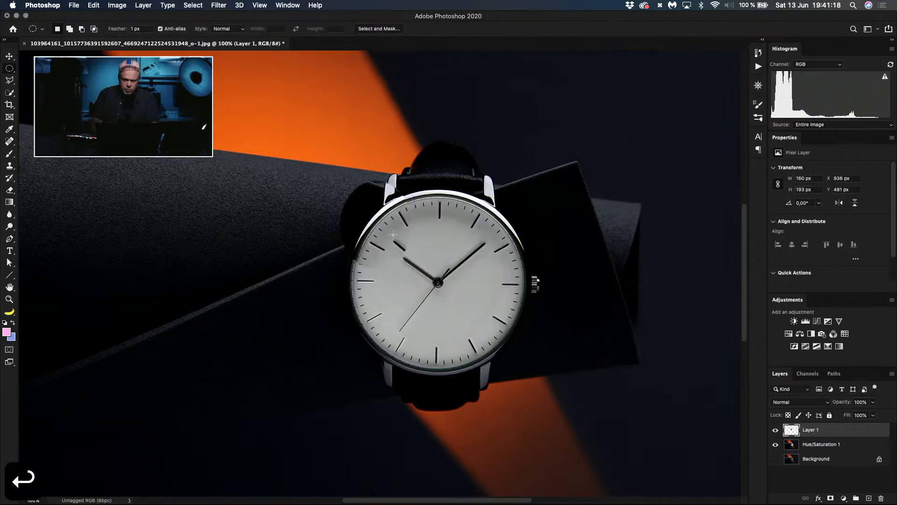
Step: Add a layer mask to the rim copy and paint black over its duplicate hand fragment and surrounding dark patch
{"action": "left_click", "coordinate": [830, 498]}
{"action": "key", "text": "b"}
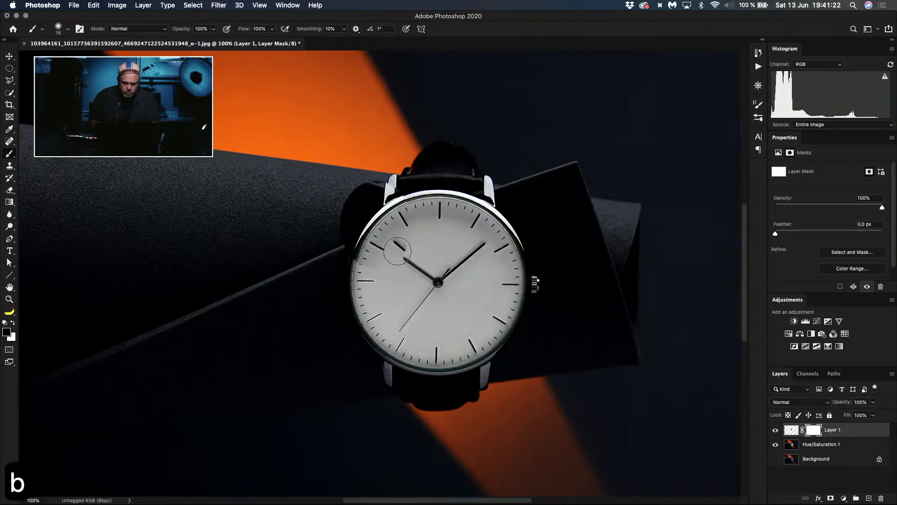
{"action": "mouse_move", "coordinate": [398, 251]}
{"action": "left_mouse_down"}
{"action": "mouse_move", "coordinate": [394, 236]}
{"action": "mouse_move", "coordinate": [399, 244]}
{"action": "mouse_move", "coordinate": [377, 243]}
{"action": "mouse_move", "coordinate": [376, 252]}
{"action": "left_mouse_up"}
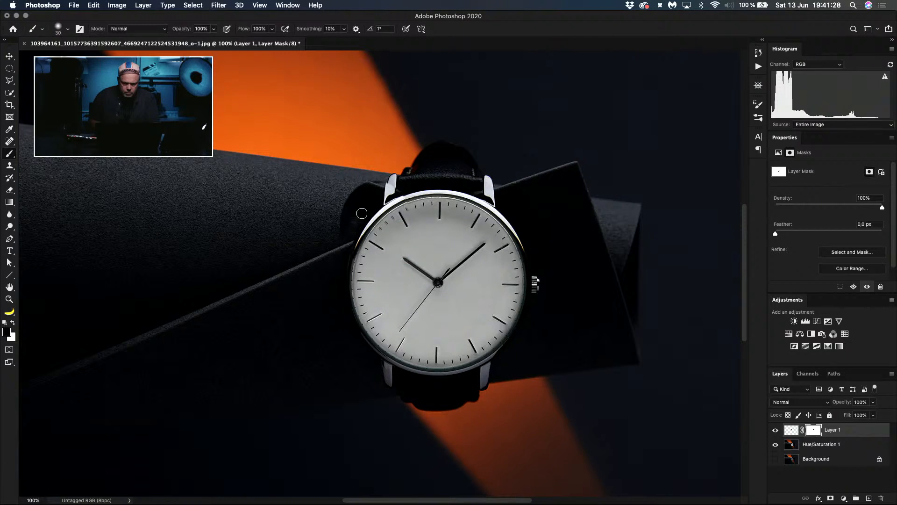
{"action": "mouse_move", "coordinate": [338, 245]}
{"action": "left_mouse_down"}
{"action": "mouse_move", "coordinate": [375, 191]}
{"action": "mouse_move", "coordinate": [372, 174]}
{"action": "mouse_move", "coordinate": [363, 206]}
{"action": "mouse_move", "coordinate": [394, 185]}
{"action": "left_mouse_up"}
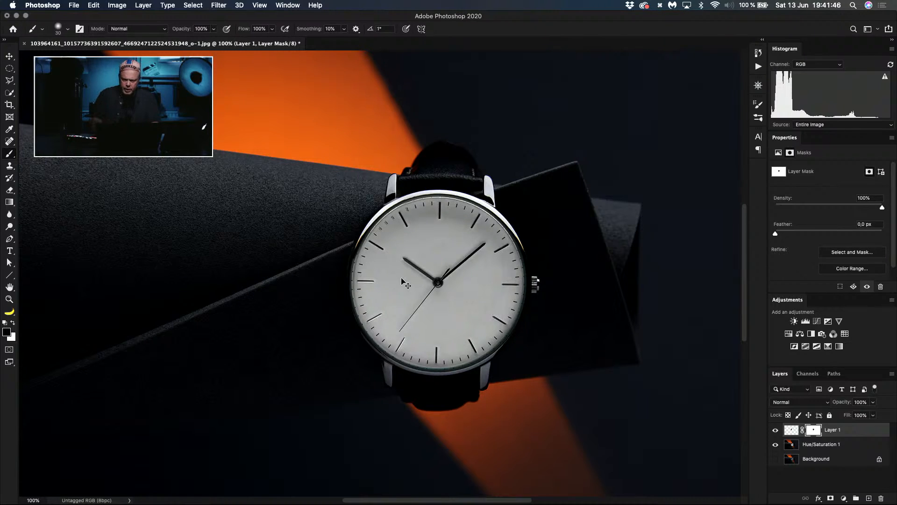
Step: Stamp the visible layers onto a new layer, and crop the photo at 2:3 with a slight counterclockwise rotation and a tighter frame
{"action": "key", "text": "super+minus"}
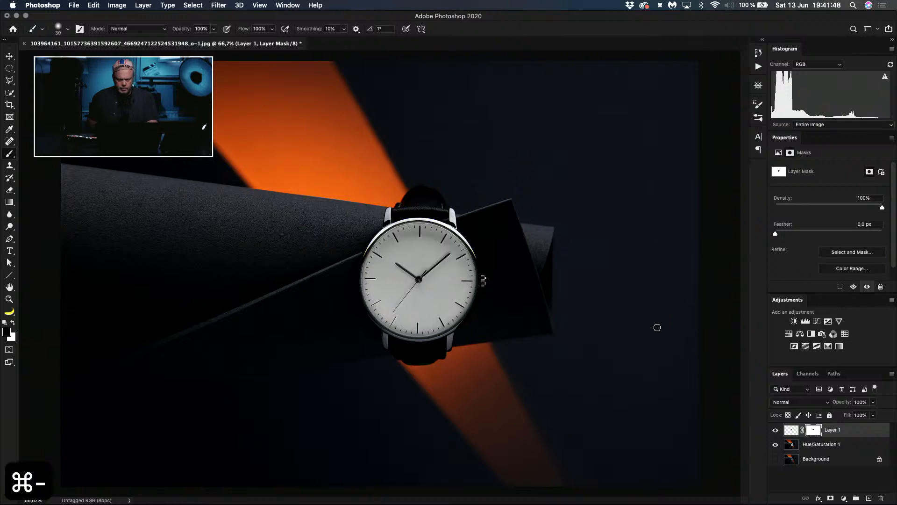
{"action": "key", "text": "alt+shift+super+e"}
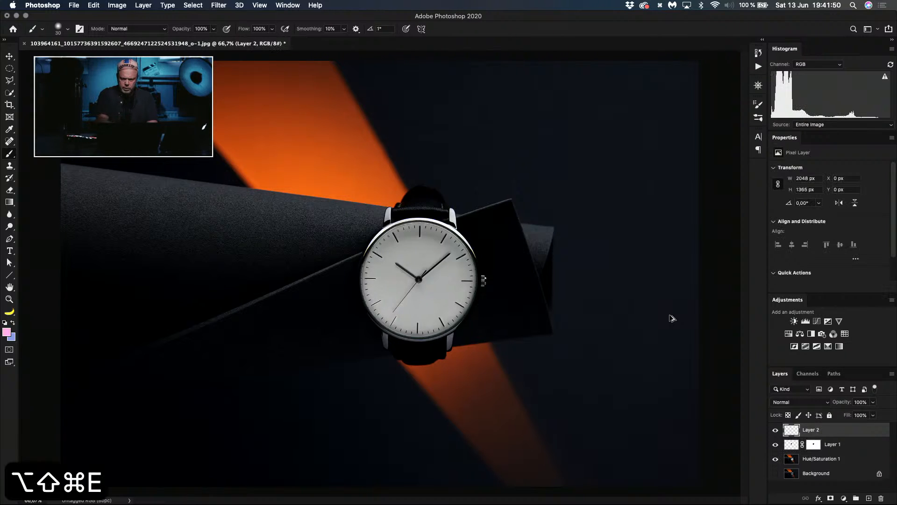
{"action": "key", "text": "c"}
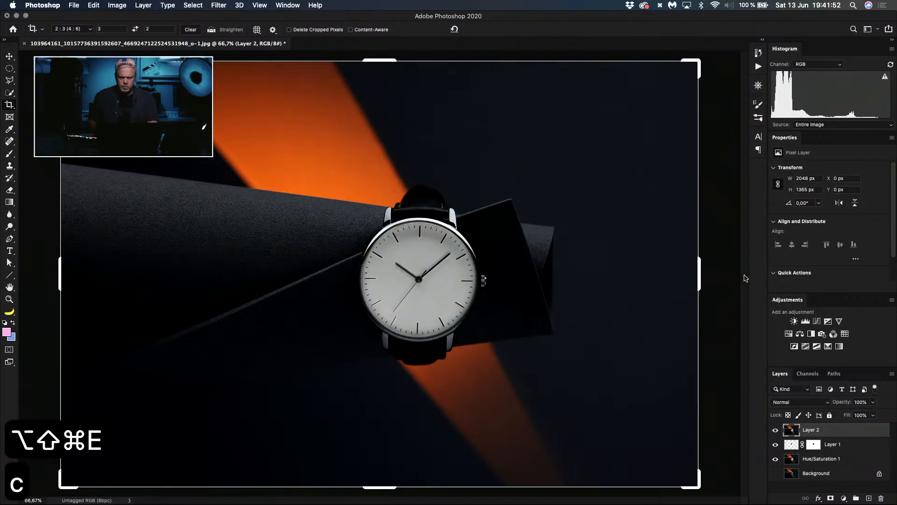
{"action": "left_click_drag", "start_coordinate": [746, 278], "coordinate": [728, 274]}
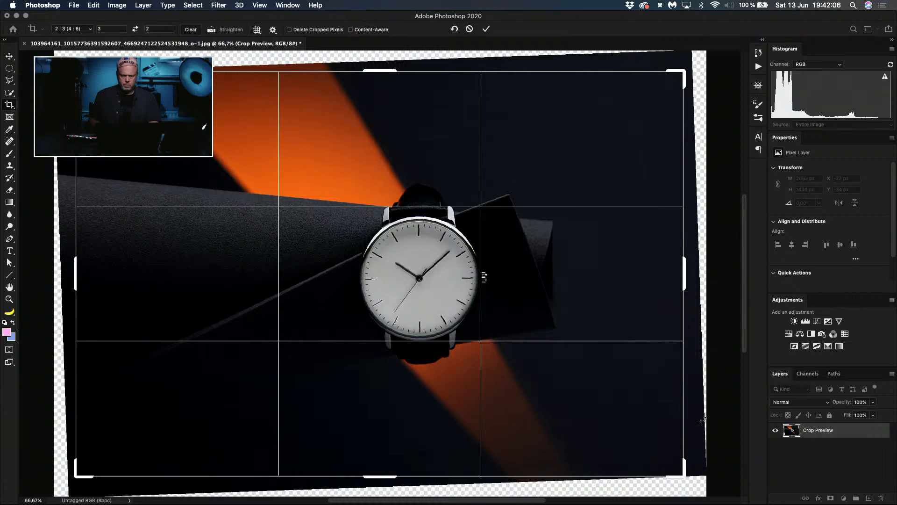
{"action": "left_click_drag", "start_coordinate": [704, 468], "coordinate": [667, 464]}
{"action": "left_click_drag", "start_coordinate": [571, 387], "coordinate": [572, 390]}
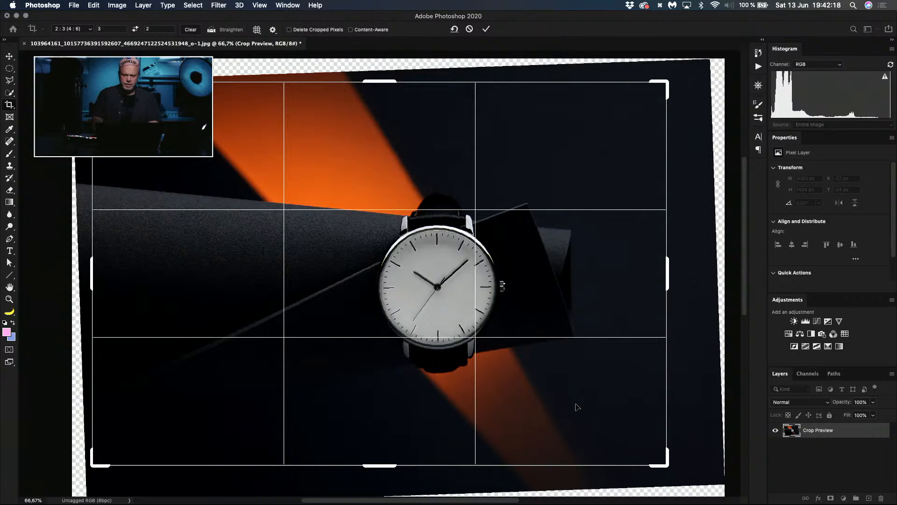
{"action": "key", "text": "Return"}
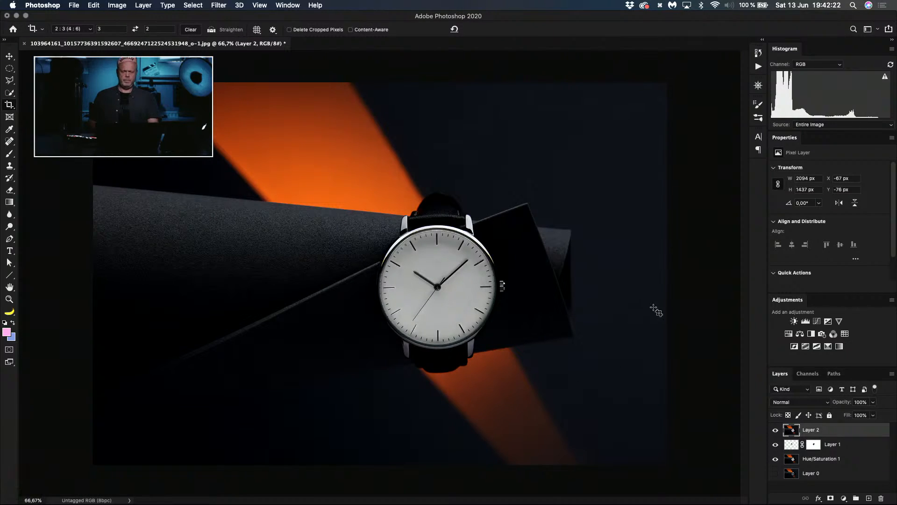
Step: Rotate the photo slightly further counterclockwise within the crop frame and apply the crop
{"action": "key", "text": "c"}
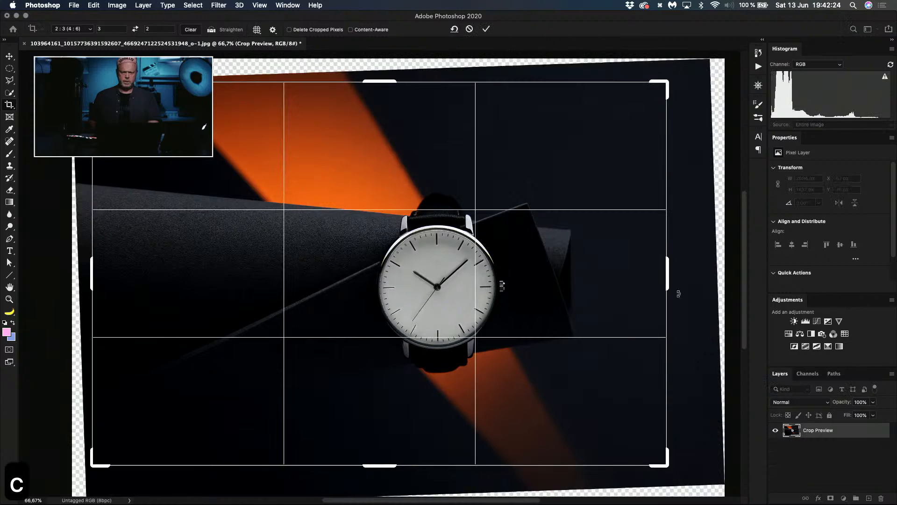
{"action": "left_click_drag", "start_coordinate": [692, 297], "coordinate": [686, 301]}
{"action": "key", "text": "Return"}
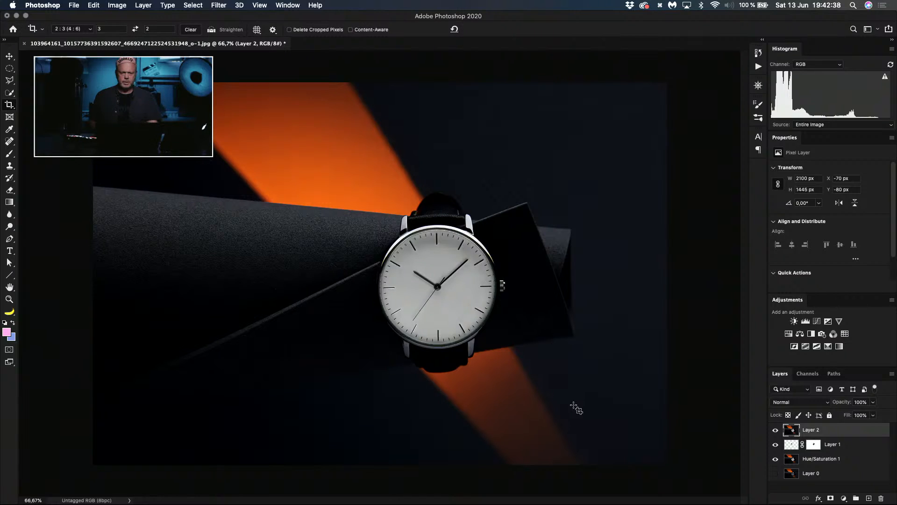
Step: Check the watch's alignment by drawing rectangular selections across the dial, and clear the selection
{"action": "key", "text": "m"}
{"action": "left_click_drag", "start_coordinate": [356, 276], "coordinate": [525, 362]}
{"action": "key", "text": "super+d"}
{"action": "key", "text": "shift+m"}
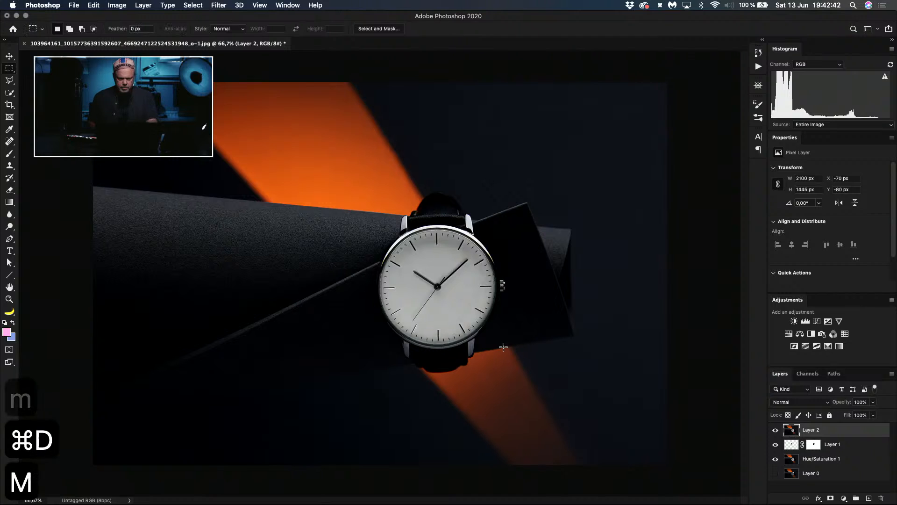
{"action": "left_click_drag", "start_coordinate": [380, 289], "coordinate": [547, 378]}
{"action": "key", "text": "space"}
{"action": "key", "text": "space"}
{"action": "key", "text": "super+d"}
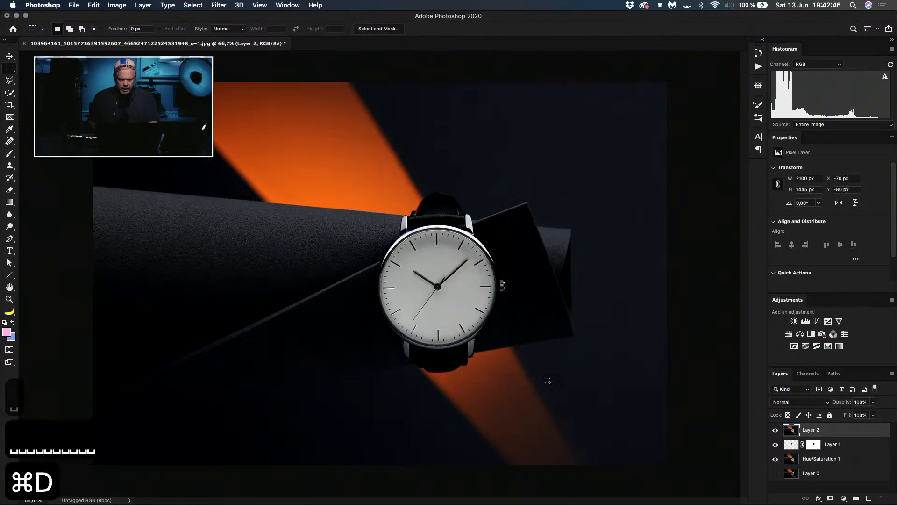
Step: Rotate the photo about 0.4° clockwise within the crop frame and apply the crop
{"action": "key", "text": "c"}
{"action": "left_click_drag", "start_coordinate": [683, 294], "coordinate": [691, 295]}
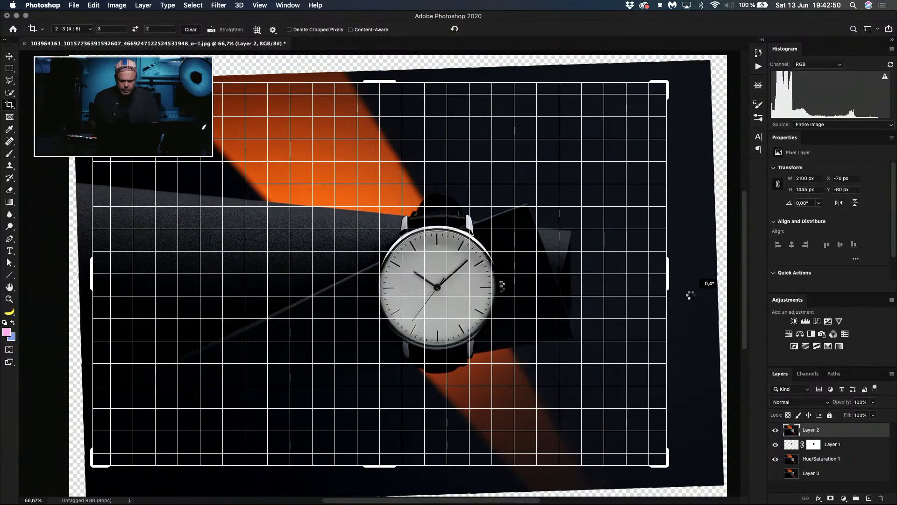
{"action": "key", "text": "Return"}
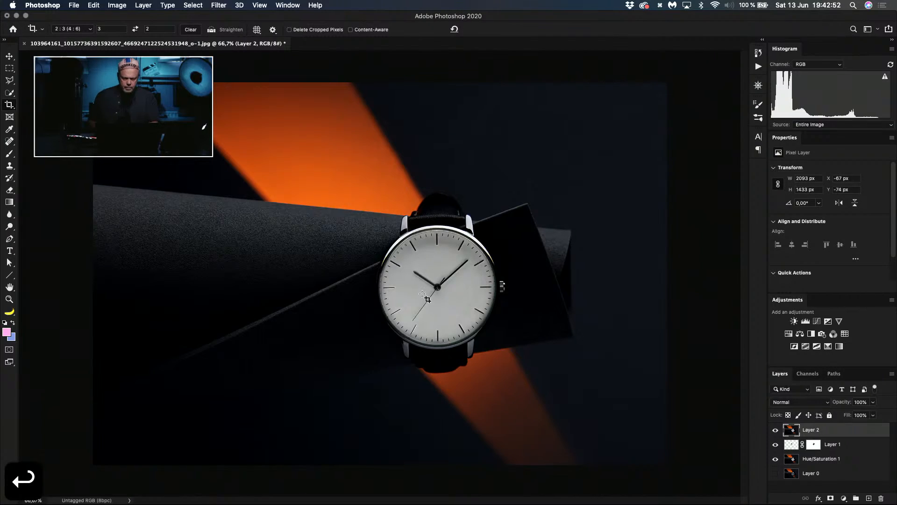
Step: Check the watch's level with a rectangular selection across its lower half, and rotate the crop slightly further clockwise
{"action": "key", "text": "m"}
{"action": "left_click_drag", "start_coordinate": [364, 354], "coordinate": [534, 287]}
{"action": "key", "text": "super+d"}
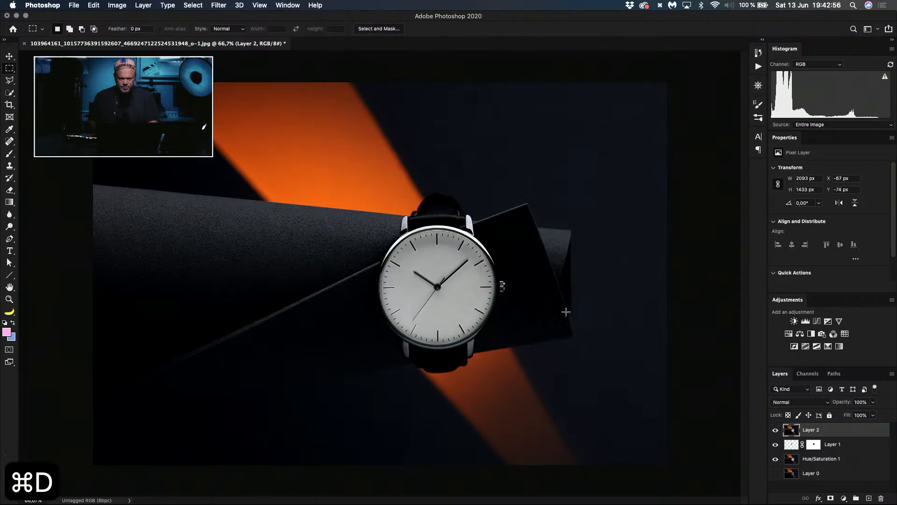
{"action": "key", "text": "c"}
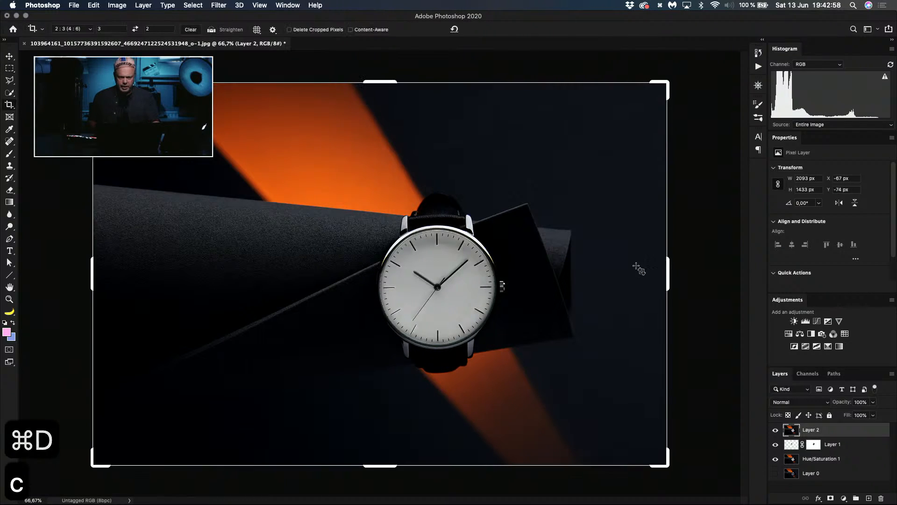
{"action": "mouse_move", "coordinate": [689, 256]}
{"action": "left_mouse_down"}
{"action": "mouse_move", "coordinate": [705, 248]}
{"action": "mouse_move", "coordinate": [687, 266]}
{"action": "left_mouse_up"}
{"action": "key", "text": "Return"}
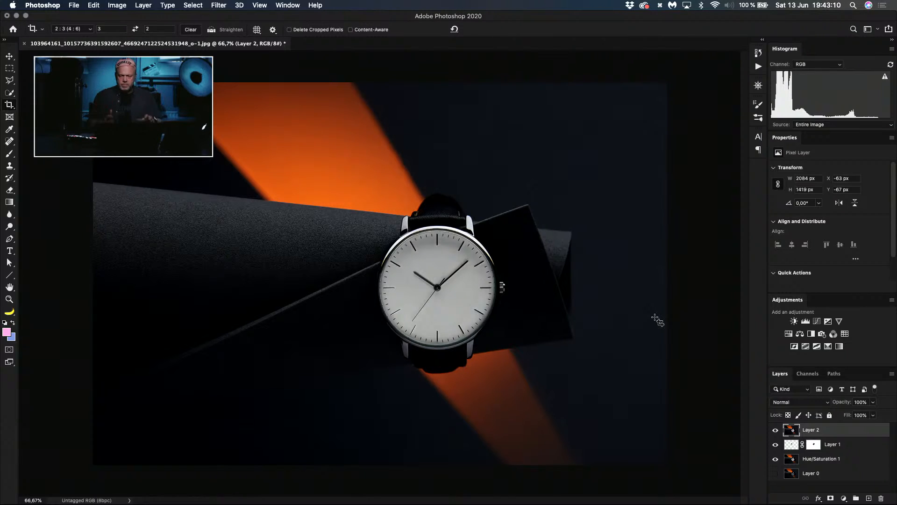
Step: Add a Hue/Saturation adjustment layer above the retouched photo and set its saturation to -100
{"action": "left_click", "coordinate": [789, 334]}
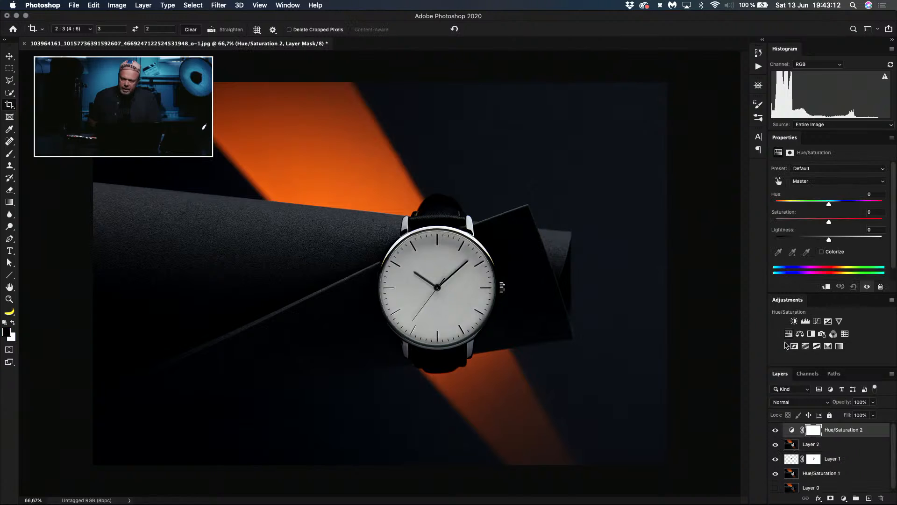
{"action": "mouse_move", "coordinate": [844, 225]}
{"action": "left_mouse_down"}
{"action": "mouse_move", "coordinate": [877, 224]}
{"action": "mouse_move", "coordinate": [835, 223]}
{"action": "left_mouse_up"}
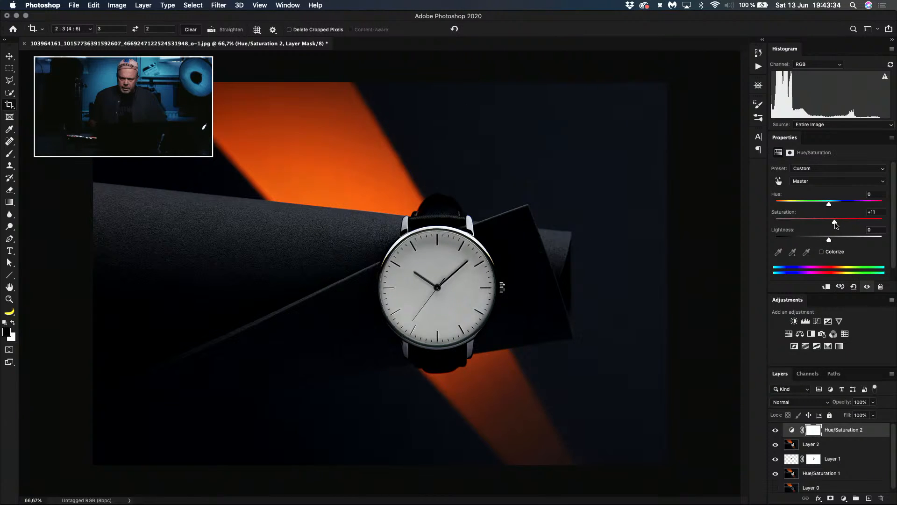
{"action": "left_click_drag", "start_coordinate": [835, 224], "coordinate": [756, 210]}
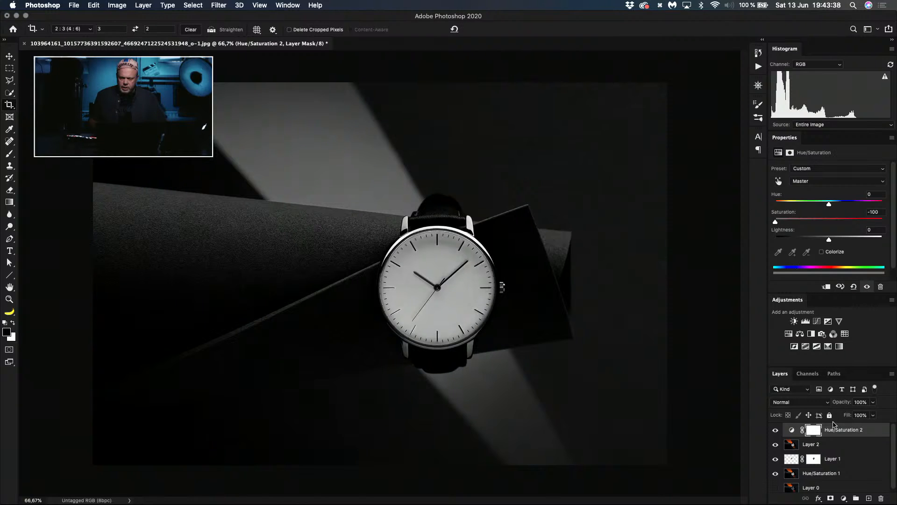
Step: On the adjustment's mask, trace a closed Pen path around the upper light beam, following the paper roll and watch strap
{"action": "left_click", "coordinate": [814, 432]}
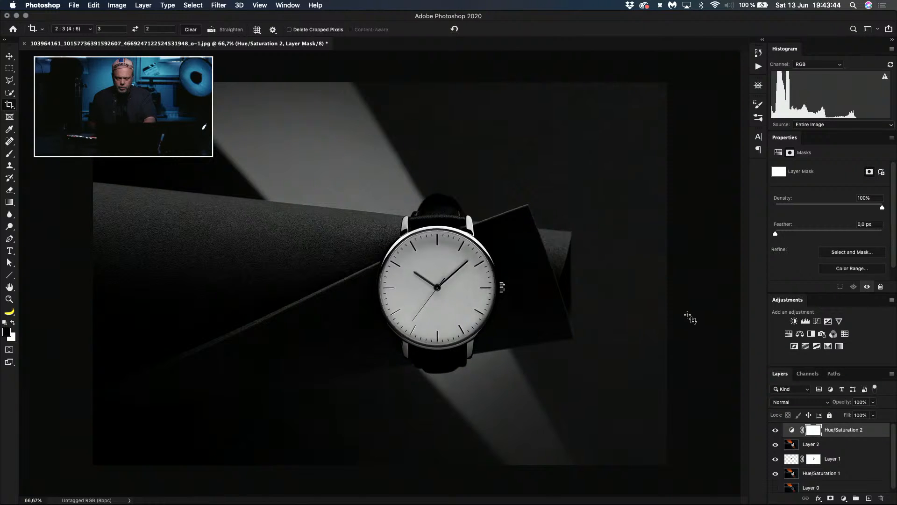
{"action": "key", "text": "p"}
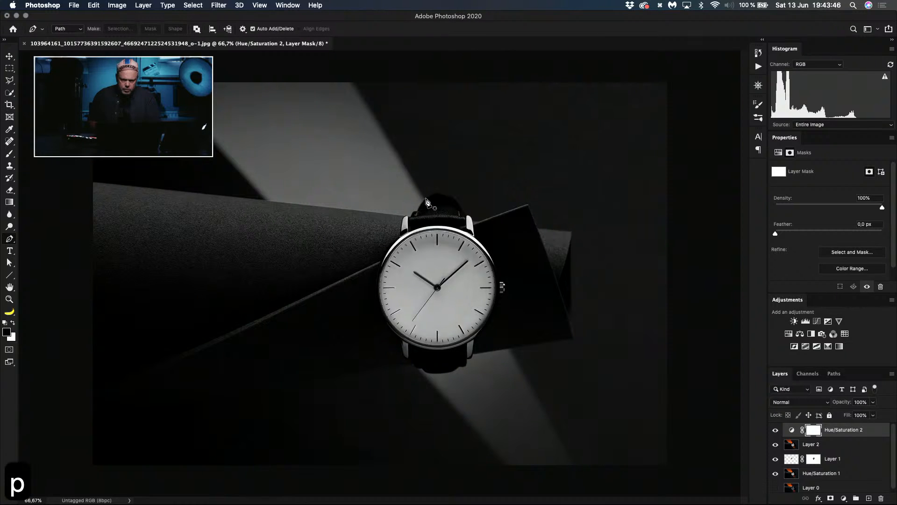
{"action": "left_click", "coordinate": [426, 199]}
{"action": "left_click", "coordinate": [349, 65]}
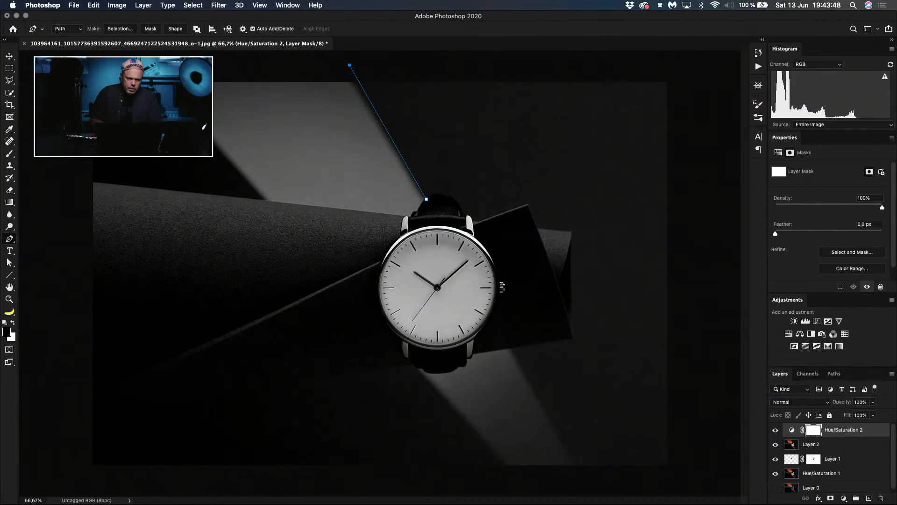
{"action": "left_click", "coordinate": [119, 72]}
{"action": "left_click", "coordinate": [266, 200]}
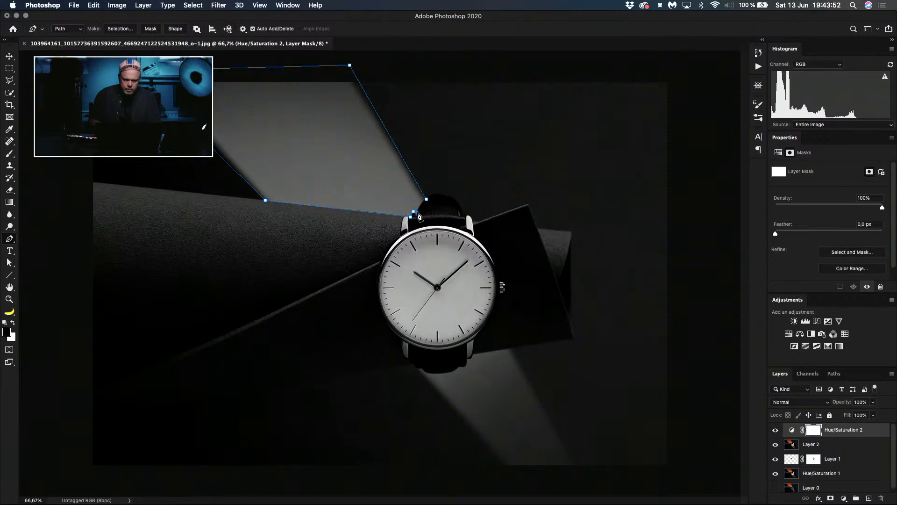
{"action": "left_click", "coordinate": [421, 208]}
{"action": "left_click", "coordinate": [423, 204]}
{"action": "left_click", "coordinate": [426, 199]}
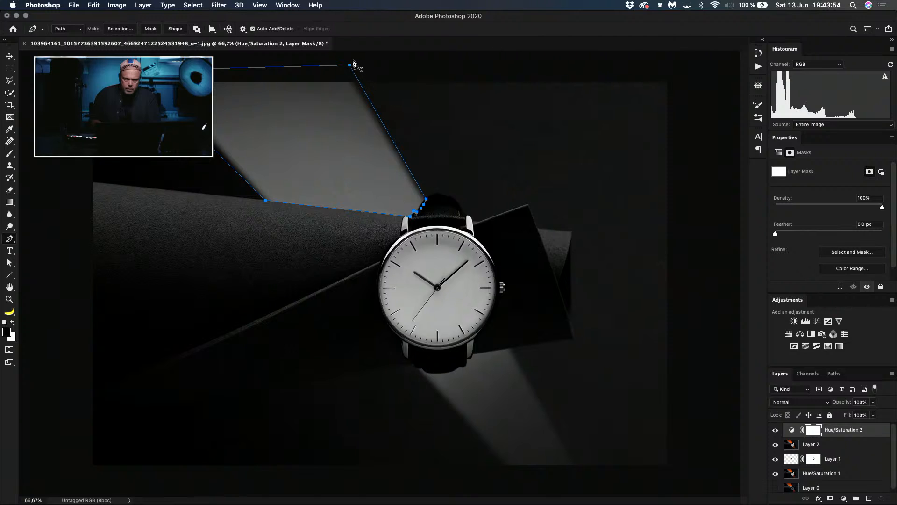
Step: Shift the upper beam's path slightly and refine its corner points to match the beam's edges
{"action": "left_click_drag", "start_coordinate": [350, 66], "coordinate": [347, 66]}
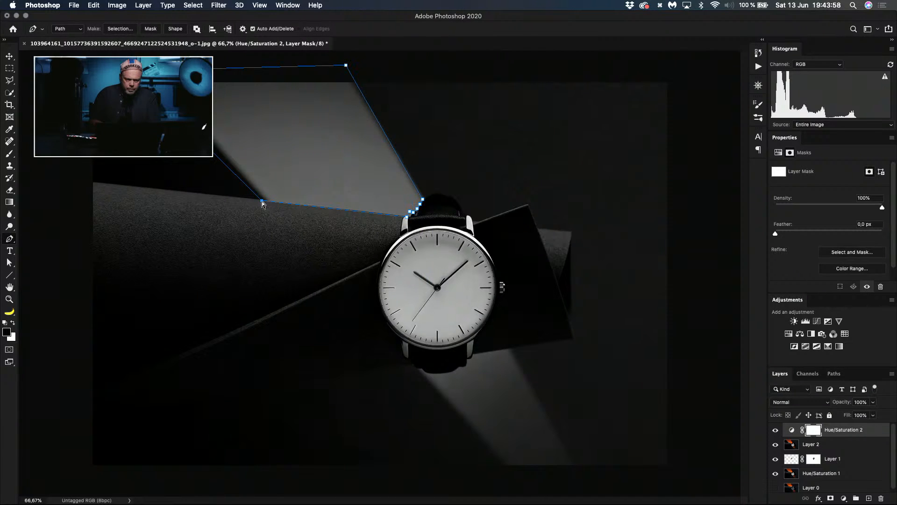
{"action": "left_click_drag", "start_coordinate": [262, 201], "coordinate": [265, 199]}
{"action": "left_click_drag", "start_coordinate": [129, 71], "coordinate": [144, 70]}
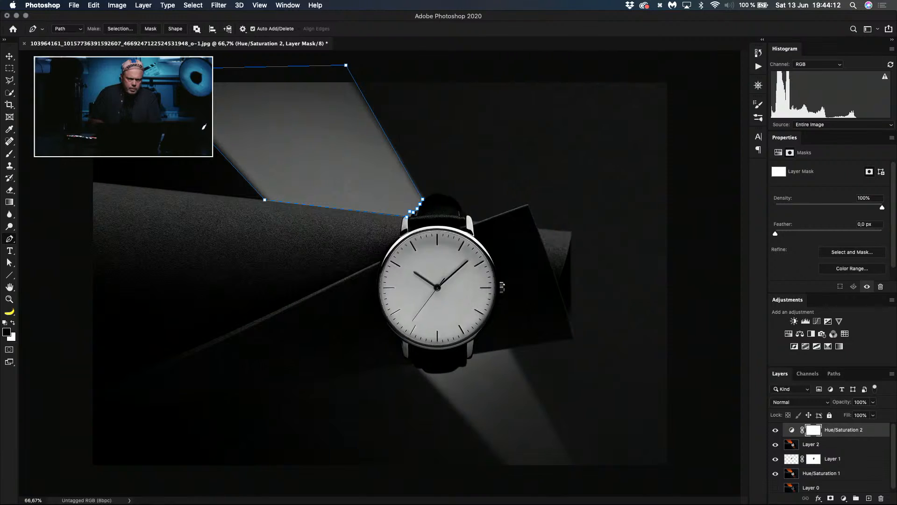
Step: Turn the upper beam's path into a selection, fill it with black on the Hue/Saturation mask, and deselect
{"action": "left_click", "coordinate": [121, 29]}
{"action": "key", "text": "Return"}
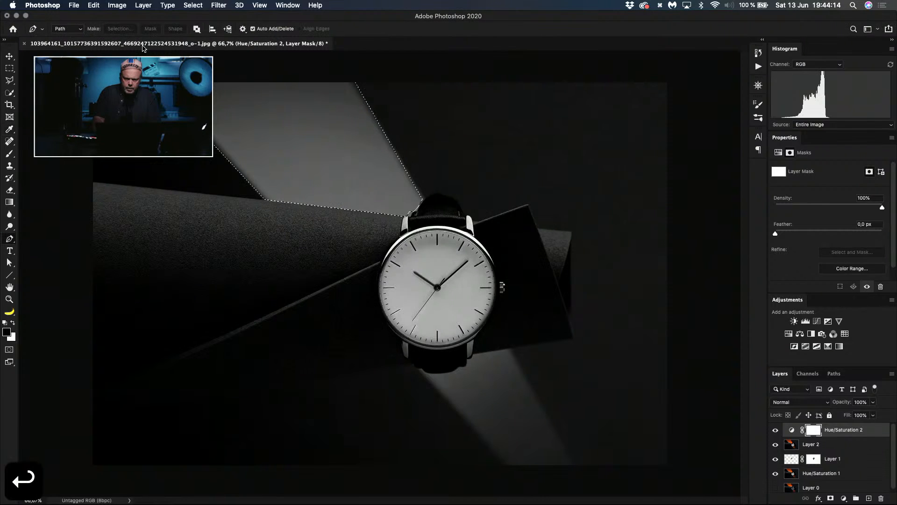
{"action": "key", "text": "alt+BackSpace"}
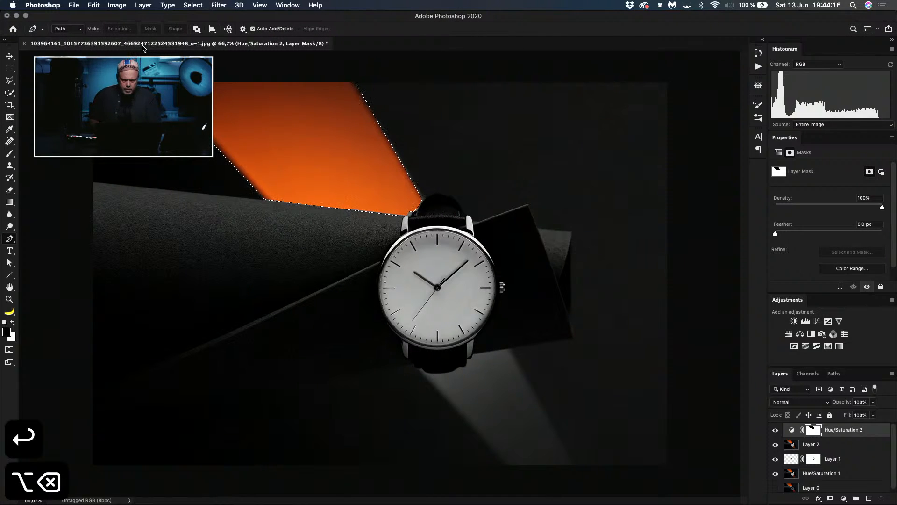
{"action": "key", "text": "super+d"}
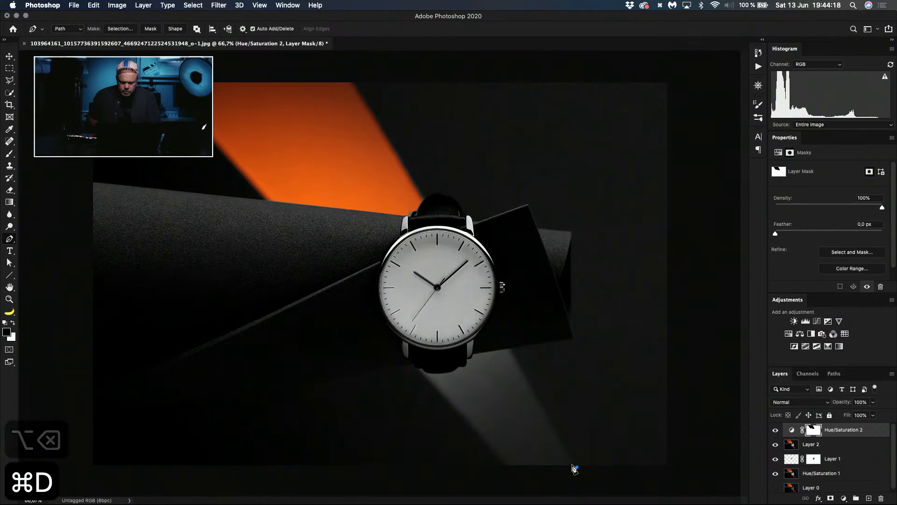
Step: Trace a Pen path around the lower light beam, following the strap's lower edge and extending past the photo's bottom
{"action": "left_click", "coordinate": [577, 467]}
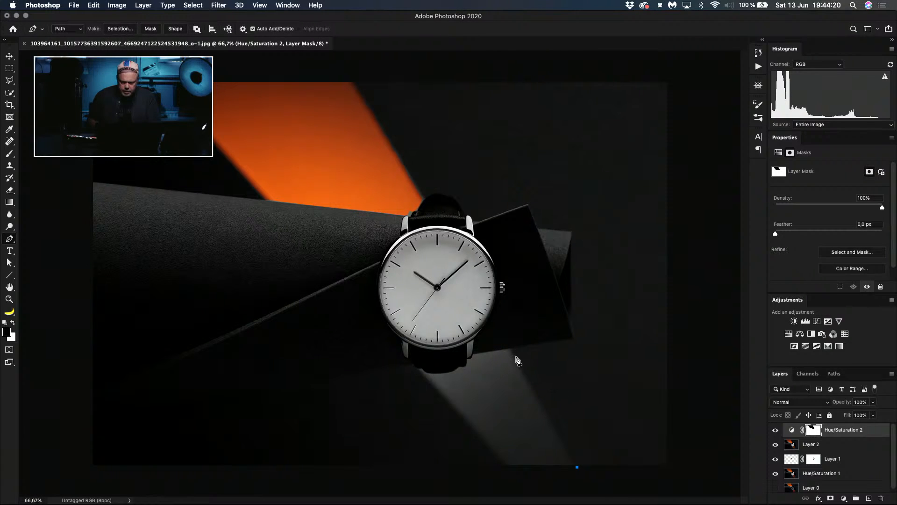
{"action": "left_click", "coordinate": [512, 350]}
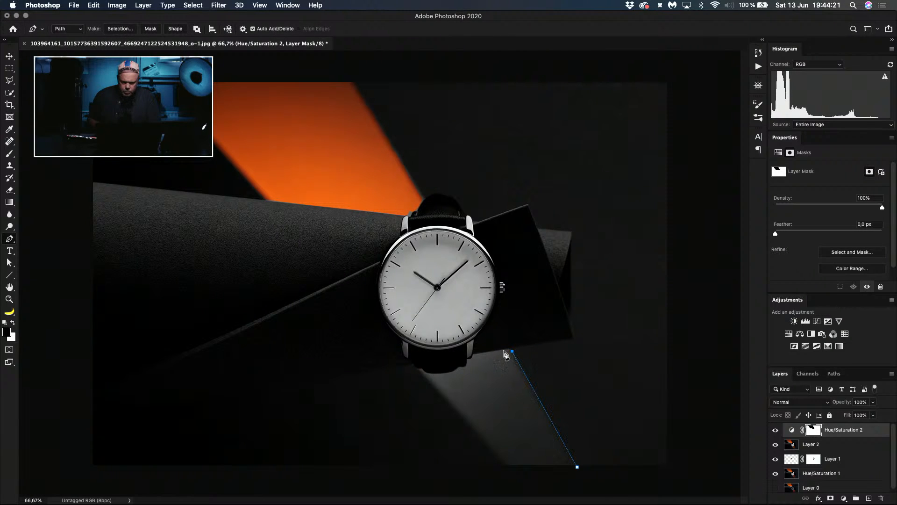
{"action": "left_click", "coordinate": [466, 366]}
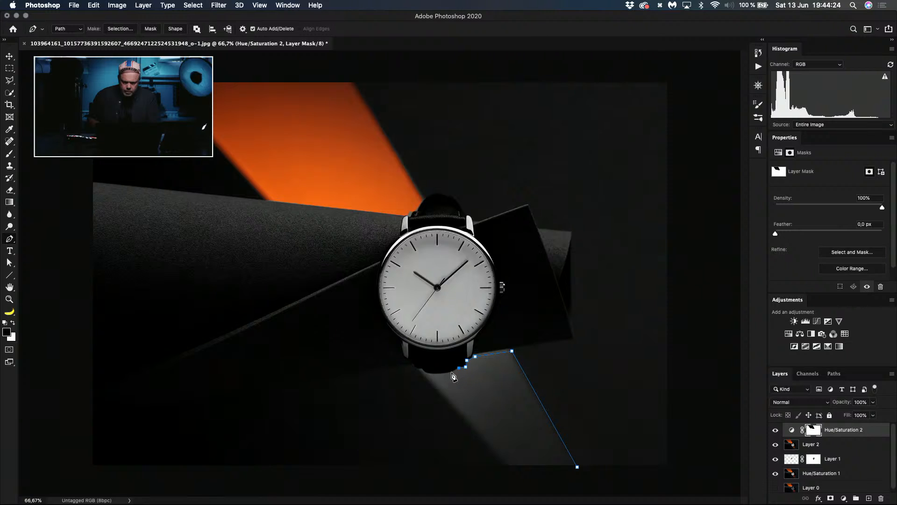
{"action": "left_click", "coordinate": [452, 372]}
{"action": "left_click", "coordinate": [439, 372]}
{"action": "left_click", "coordinate": [429, 371]}
{"action": "left_click", "coordinate": [422, 368]}
{"action": "left_click", "coordinate": [413, 362]}
{"action": "left_click", "coordinate": [518, 478]}
{"action": "left_click", "coordinate": [585, 482]}
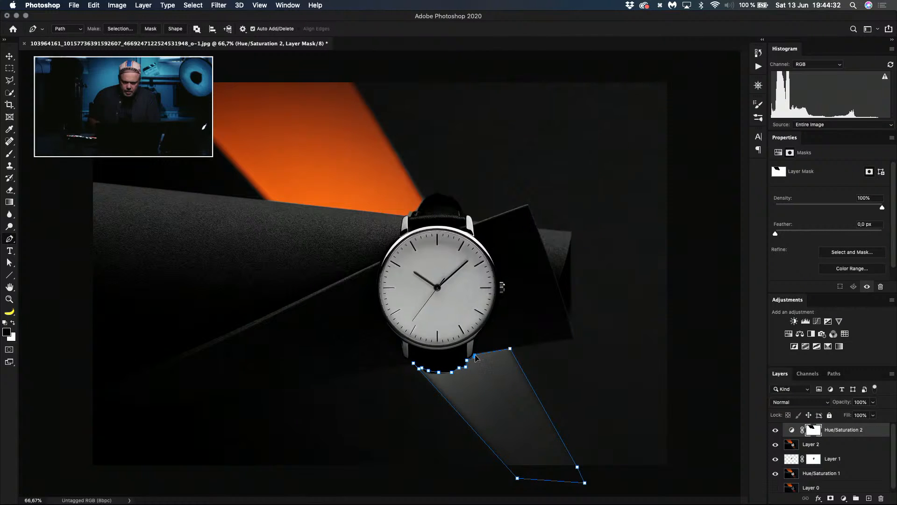
Step: Turn the lower beam's path into a selection, fill it with black on the Hue/Saturation mask, and deselect
{"action": "left_click", "coordinate": [119, 29]}
{"action": "key", "text": "Return"}
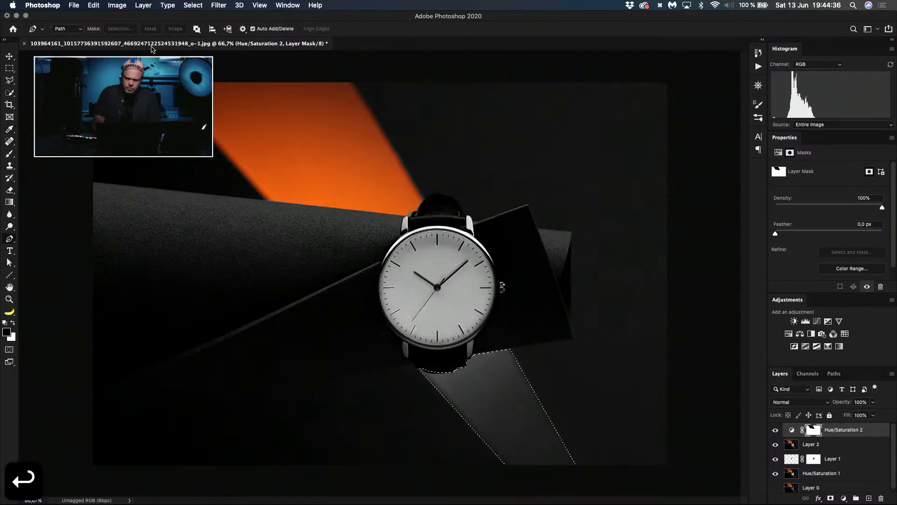
{"action": "key", "text": "alt+BackSpace"}
{"action": "key", "text": "super+d"}
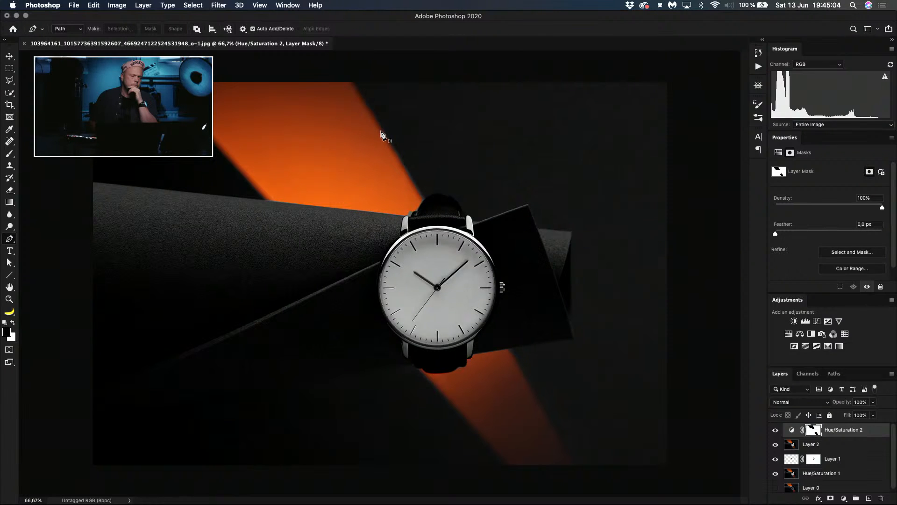
Step: Create a new empty layer above the Hue/Saturation adjustment
{"action": "left_click", "coordinate": [834, 498]}
{"action": "key", "text": "super+z"}
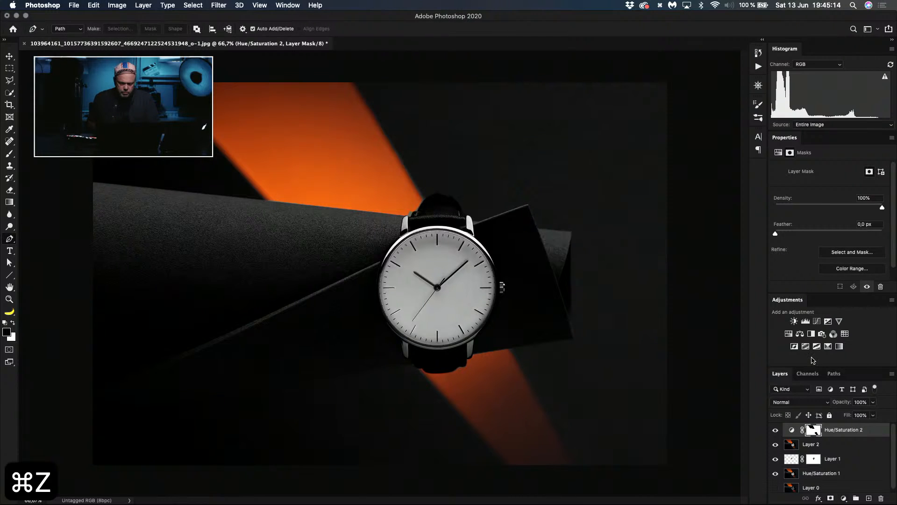
{"action": "key", "text": "super+shift+n"}
{"action": "key", "text": "Return"}
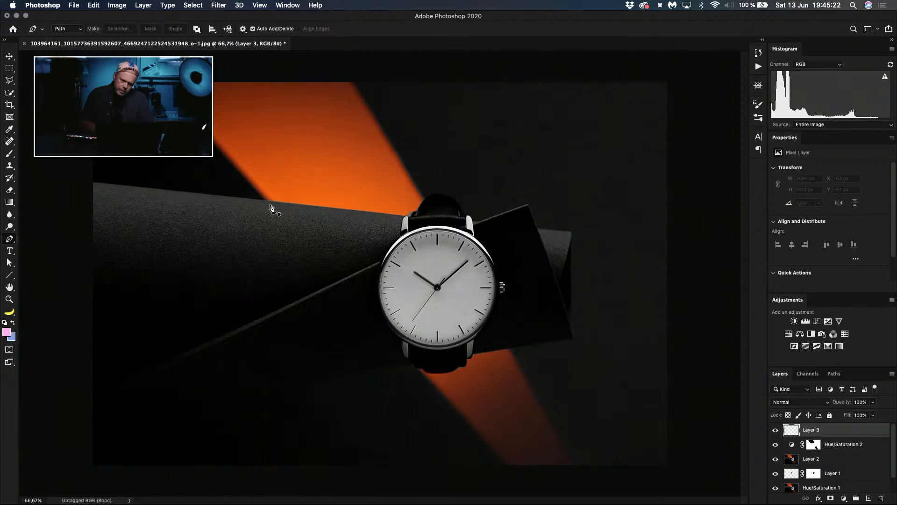
Step: Start a Pen path along both straight edges of the lower orange beam, extending past the photo's bottom
{"action": "left_click", "coordinate": [405, 368]}
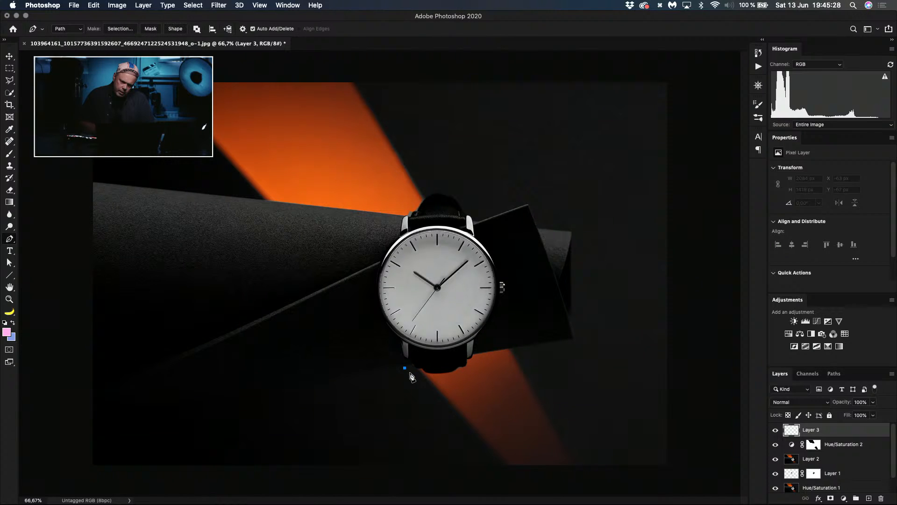
{"action": "left_click", "coordinate": [503, 473]}
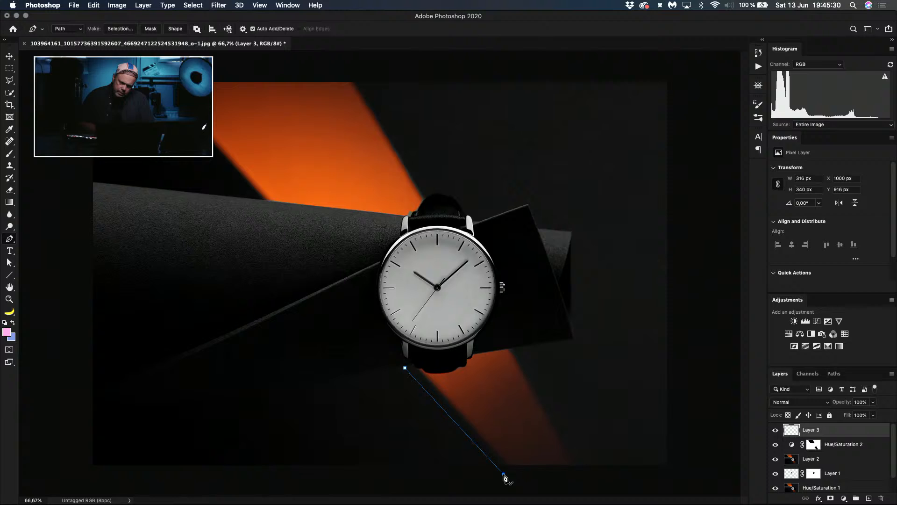
{"action": "left_click", "coordinate": [582, 473]}
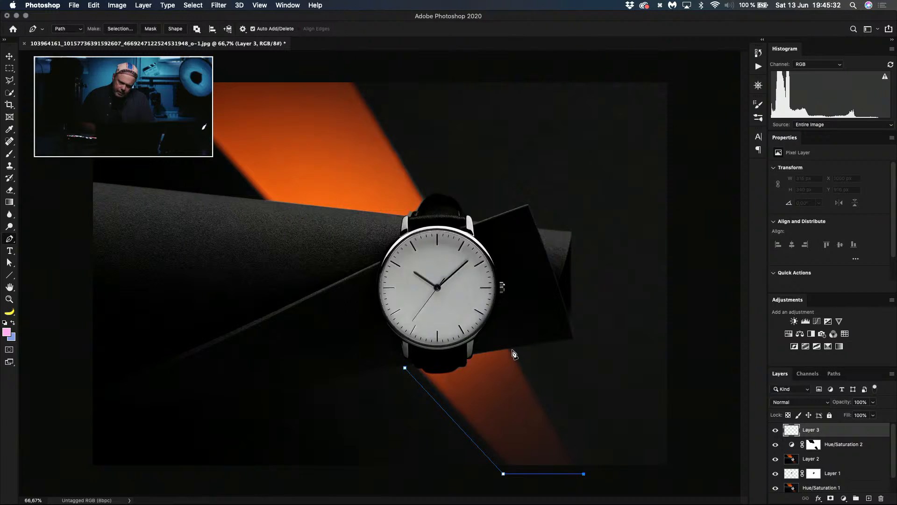
{"action": "left_click", "coordinate": [513, 349]}
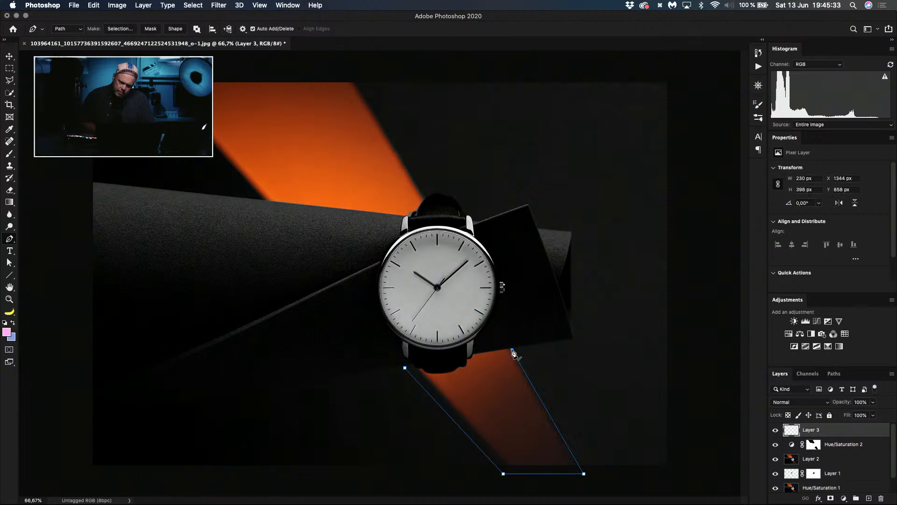
Step: Continue the path along the black card's edge and around the lug to the strap, undoing the last misplaced points
{"action": "left_click", "coordinate": [475, 354]}
{"action": "left_click", "coordinate": [471, 358]}
{"action": "left_click", "coordinate": [467, 360]}
{"action": "left_click", "coordinate": [466, 365]}
{"action": "left_click", "coordinate": [460, 365]}
{"action": "key", "text": "super+z"}
{"action": "key", "text": "super+z"}
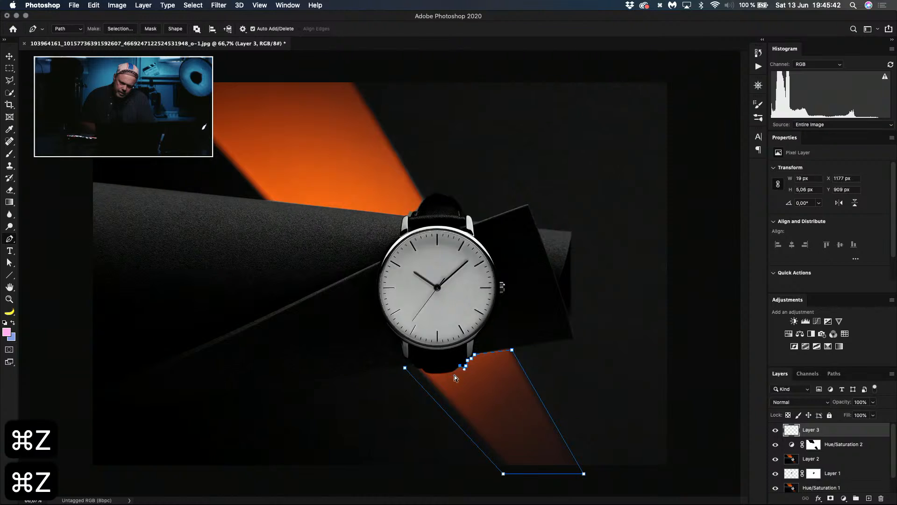
Step: Continue the path along the strap's lower edge and close it at its starting point
{"action": "left_click", "coordinate": [452, 371]}
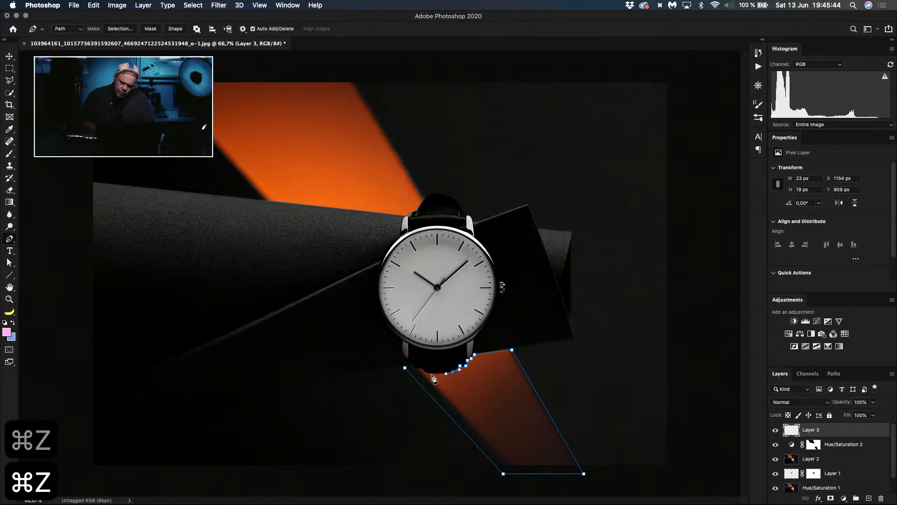
{"action": "left_click", "coordinate": [432, 373]}
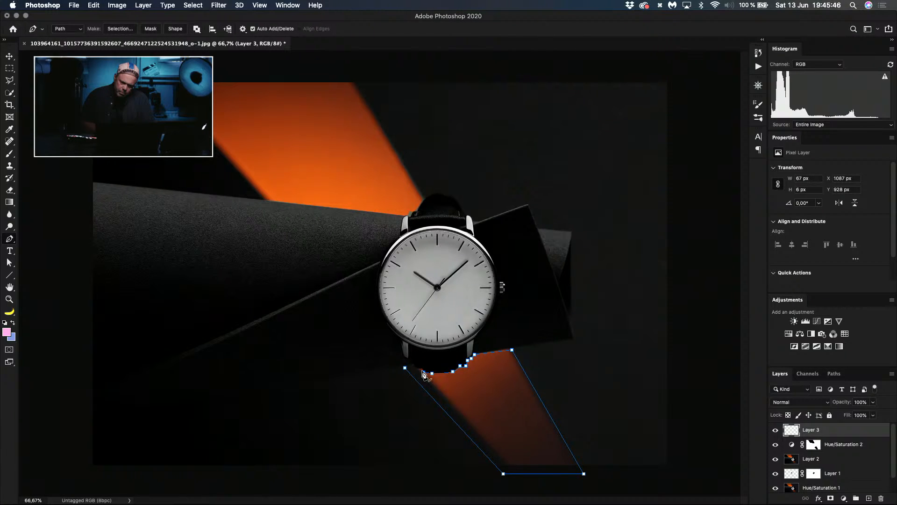
{"action": "left_click", "coordinate": [422, 372]}
{"action": "left_click", "coordinate": [418, 367]}
{"action": "left_click", "coordinate": [414, 364]}
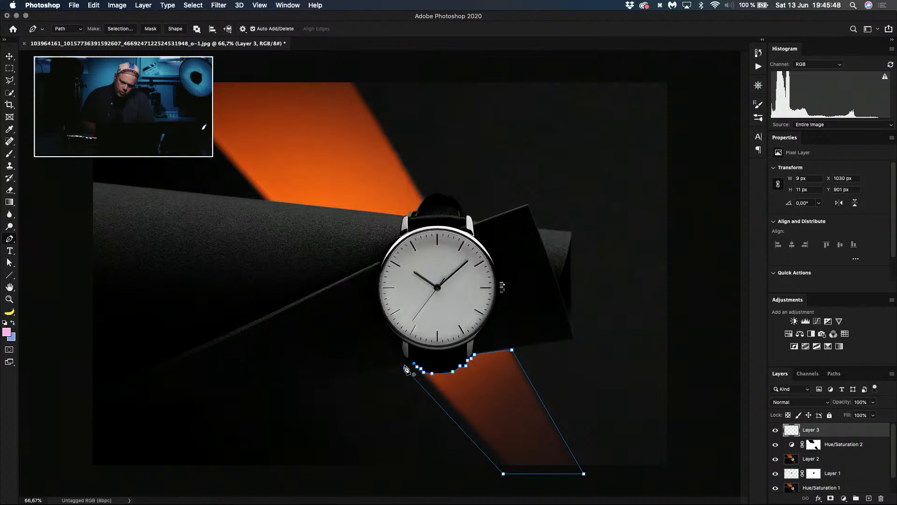
{"action": "left_click", "coordinate": [406, 368]}
{"action": "left_click", "coordinate": [405, 368]}
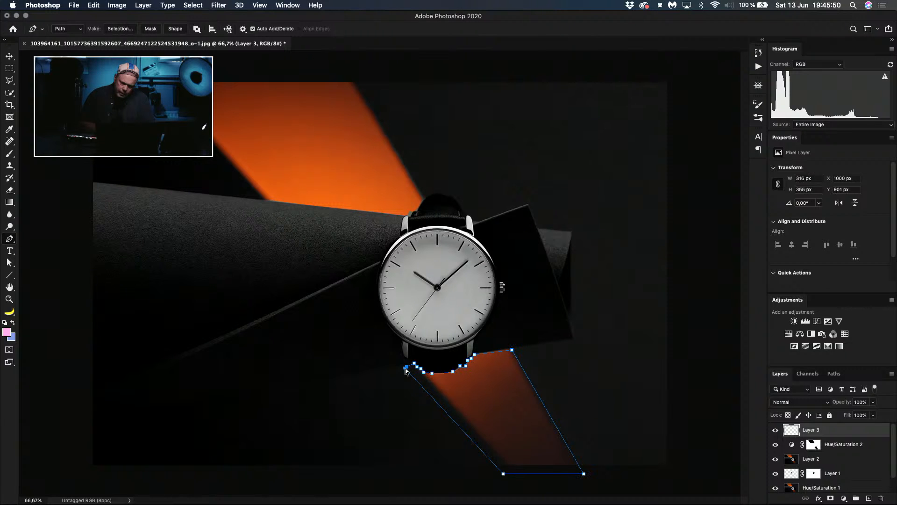
Step: Reposition the path's corner points beside the strap and below the photo to fit the lower beam
{"action": "left_click_drag", "start_coordinate": [406, 367], "coordinate": [403, 366]}
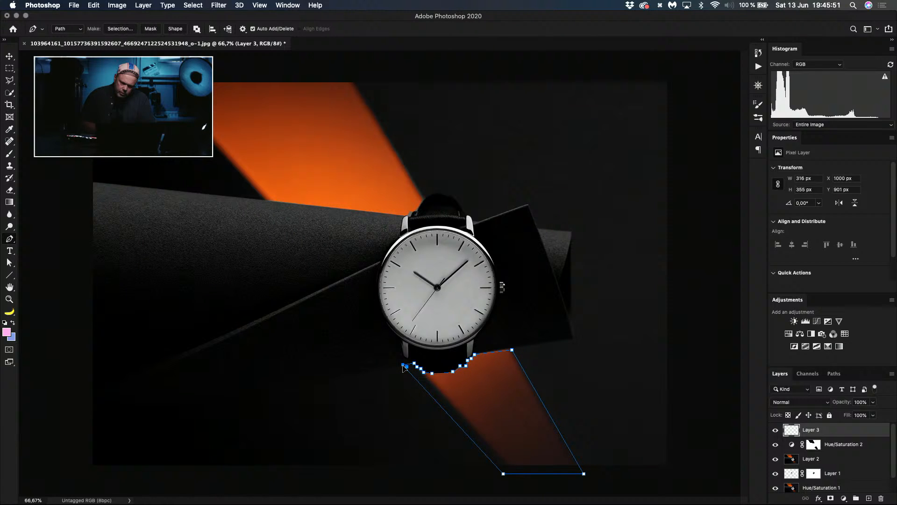
{"action": "left_click", "coordinate": [511, 474]}
{"action": "left_click_drag", "start_coordinate": [504, 474], "coordinate": [509, 475]}
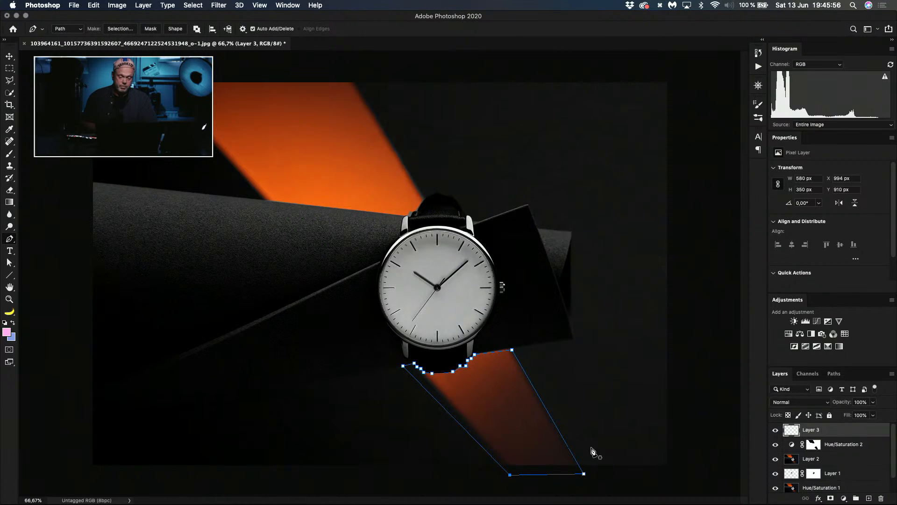
{"action": "left_click", "coordinate": [584, 474]}
{"action": "left_click_drag", "start_coordinate": [584, 474], "coordinate": [584, 475]}
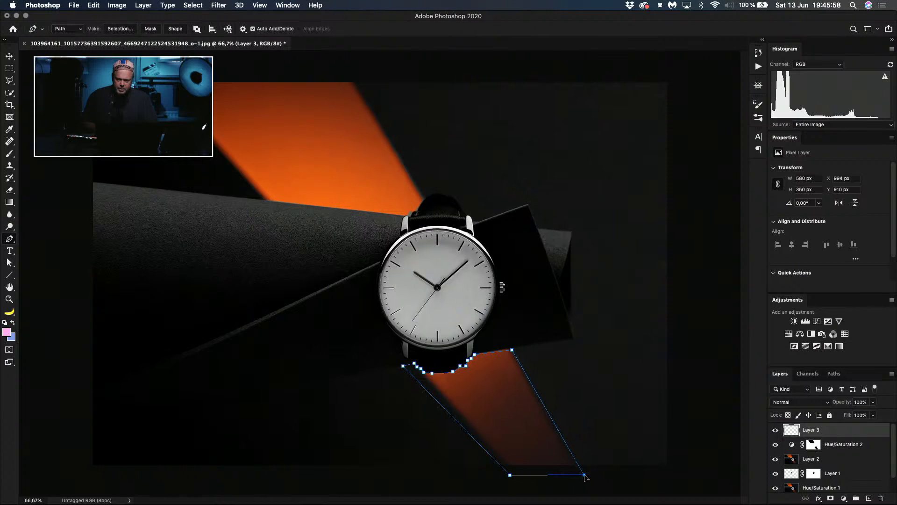
{"action": "left_click", "coordinate": [539, 395]}
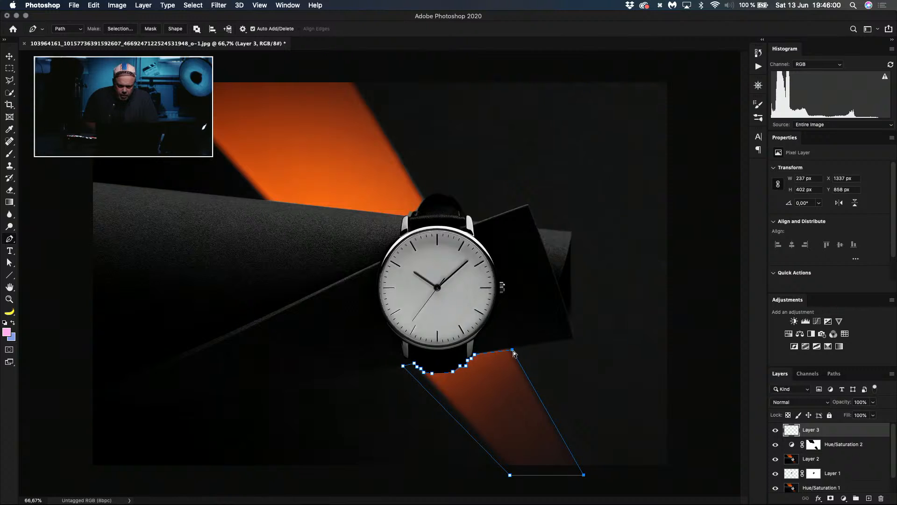
Step: Nudge the path's corner where the beam's outer edge meets the black card, and convert the path into a 1-pixel feathered selection
{"action": "left_click_drag", "start_coordinate": [512, 352], "coordinate": [512, 348]}
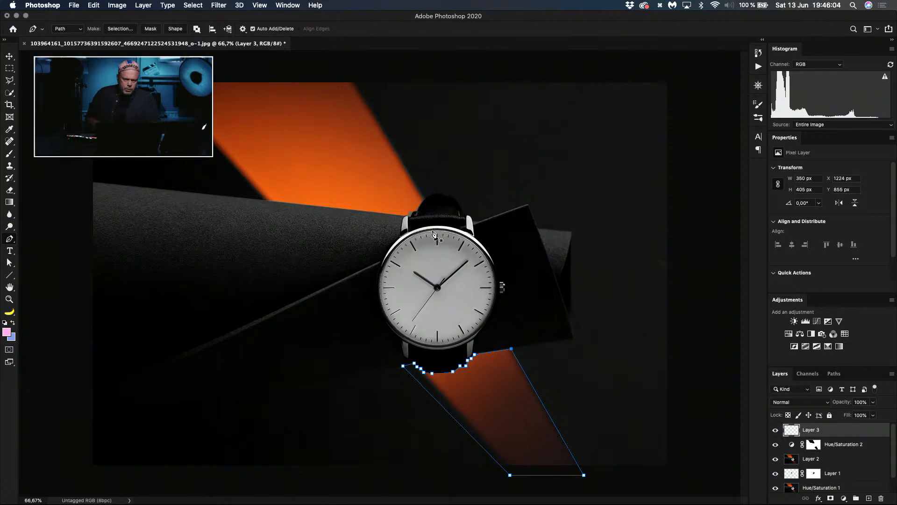
{"action": "left_click", "coordinate": [120, 29]}
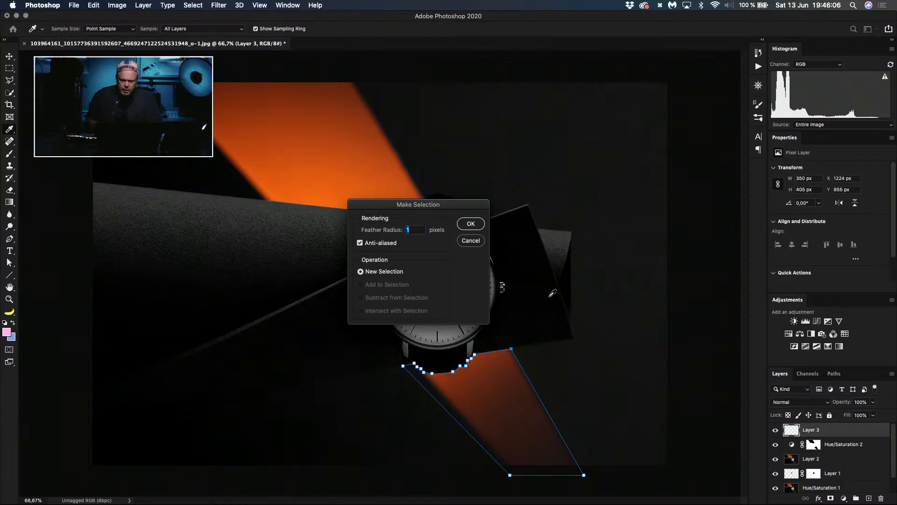
{"action": "left_click", "coordinate": [471, 224]}
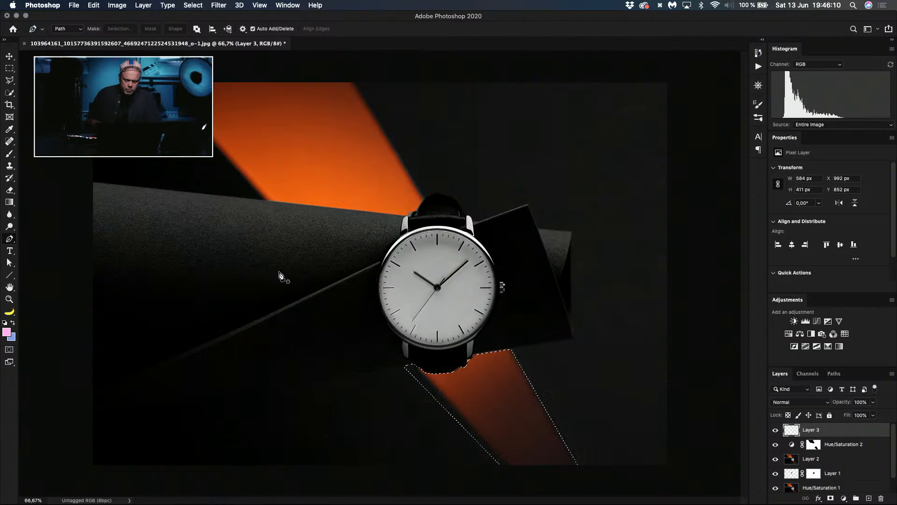
Step: Sample the upper beam's bright orange (da6d0e) as the foreground colour and its dark brown-orange (743516) as the background colour
{"action": "key", "text": "g"}
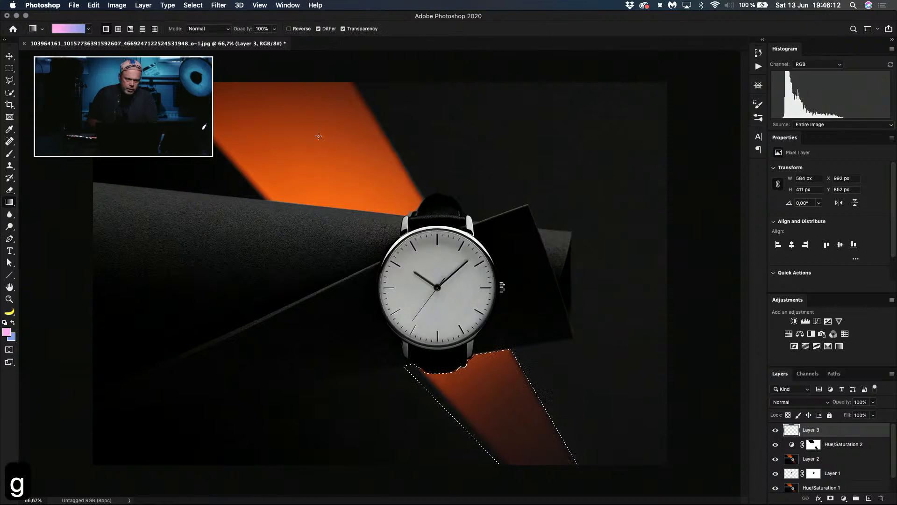
{"action": "key", "text": "alt+a"}
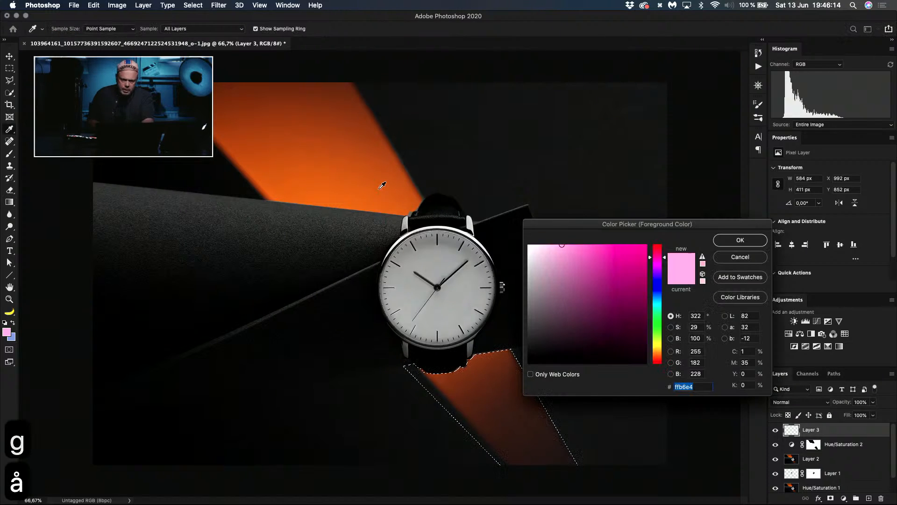
{"action": "left_click", "coordinate": [395, 210]}
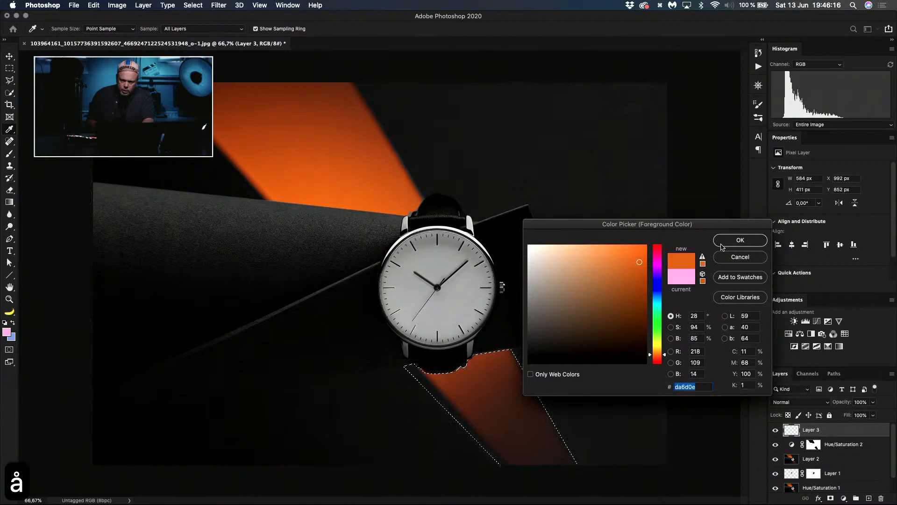
{"action": "left_click", "coordinate": [738, 240]}
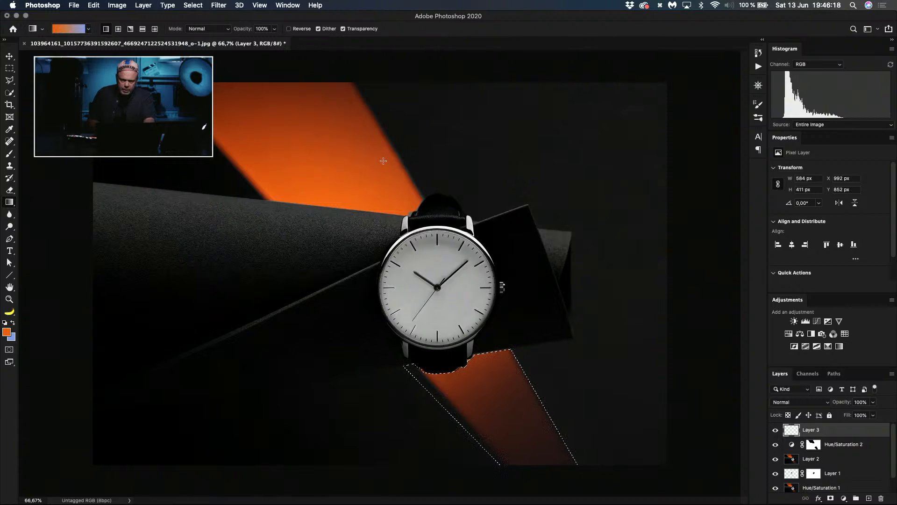
{"action": "key", "text": "adiaeresis"}
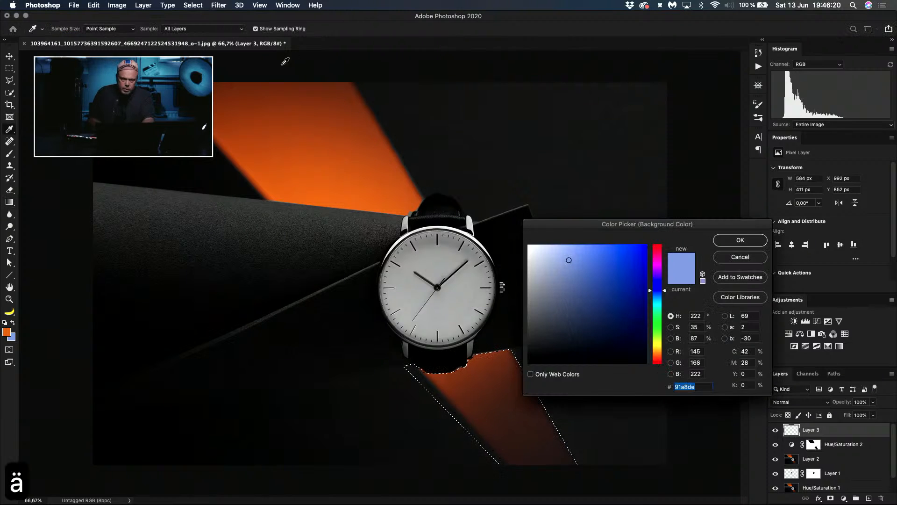
{"action": "left_click", "coordinate": [223, 90]}
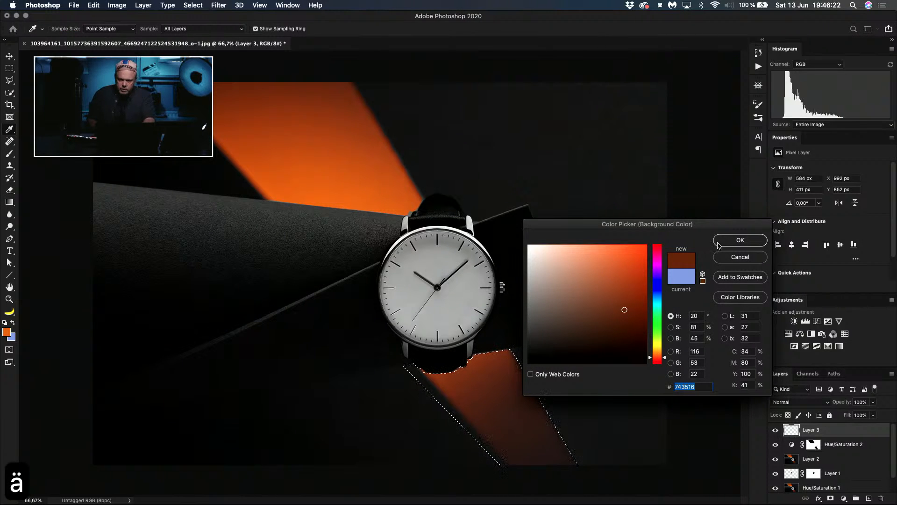
{"action": "left_click", "coordinate": [718, 244]}
Step: Try several orange-to-brown linear gradients down the selected lower beam, undoing all but the last, and deselect
{"action": "key", "text": "g"}
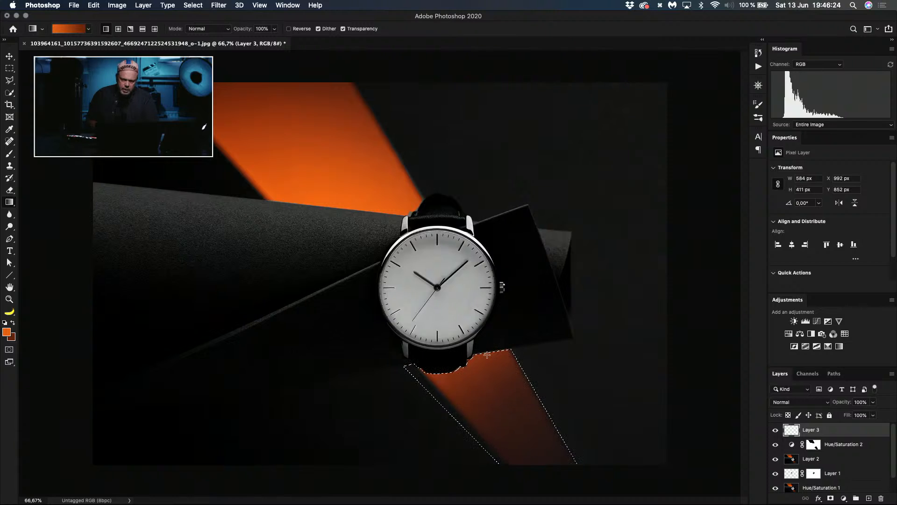
{"action": "left_click_drag", "start_coordinate": [487, 355], "coordinate": [552, 455]}
{"action": "key", "text": "super+z"}
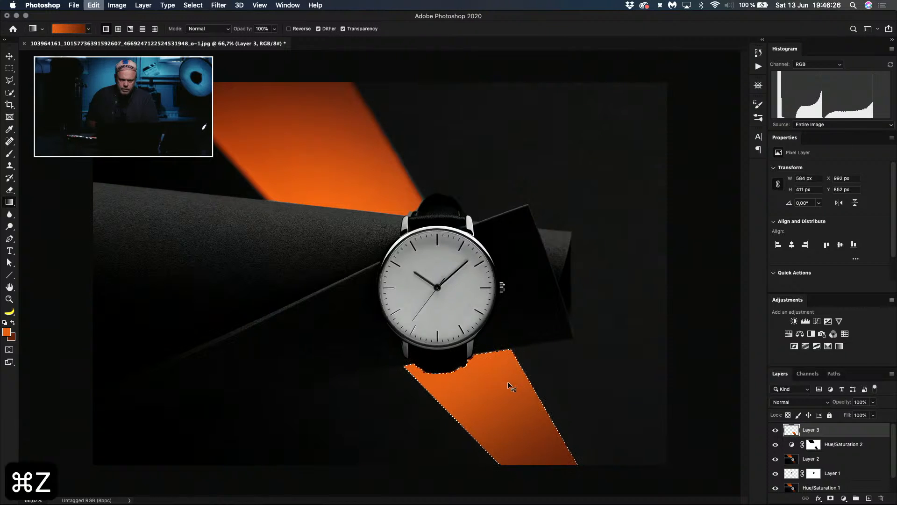
{"action": "left_click_drag", "start_coordinate": [482, 362], "coordinate": [543, 437]}
{"action": "key", "text": "super+z"}
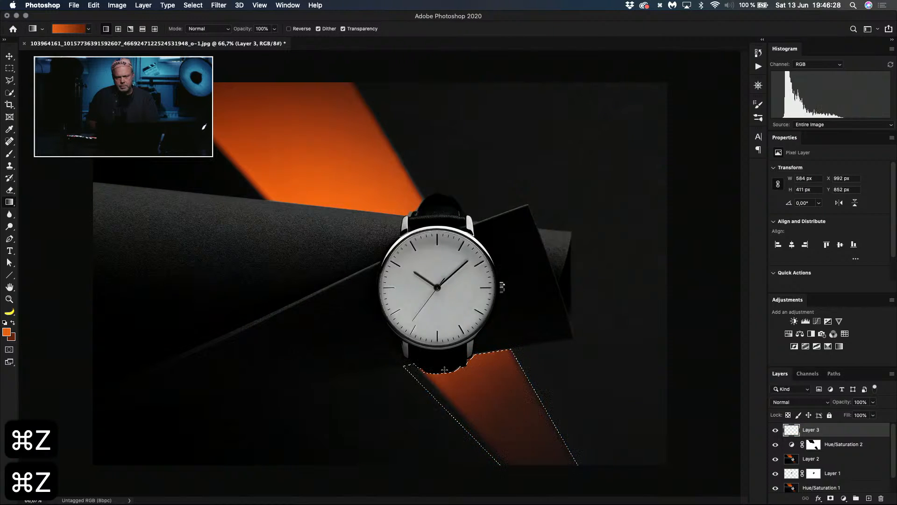
{"action": "left_click_drag", "start_coordinate": [484, 363], "coordinate": [547, 448]}
{"action": "key", "text": "super+z"}
{"action": "left_click_drag", "start_coordinate": [482, 369], "coordinate": [529, 485]}
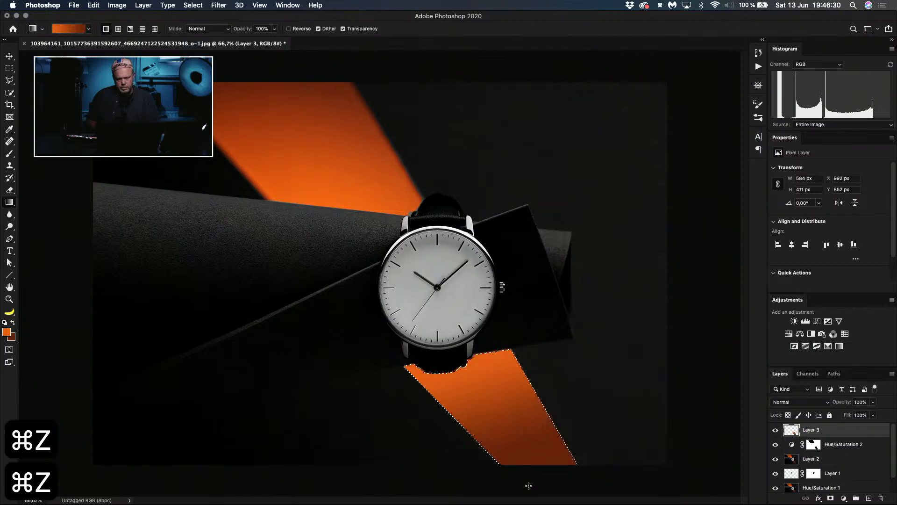
{"action": "key", "text": "super+d"}
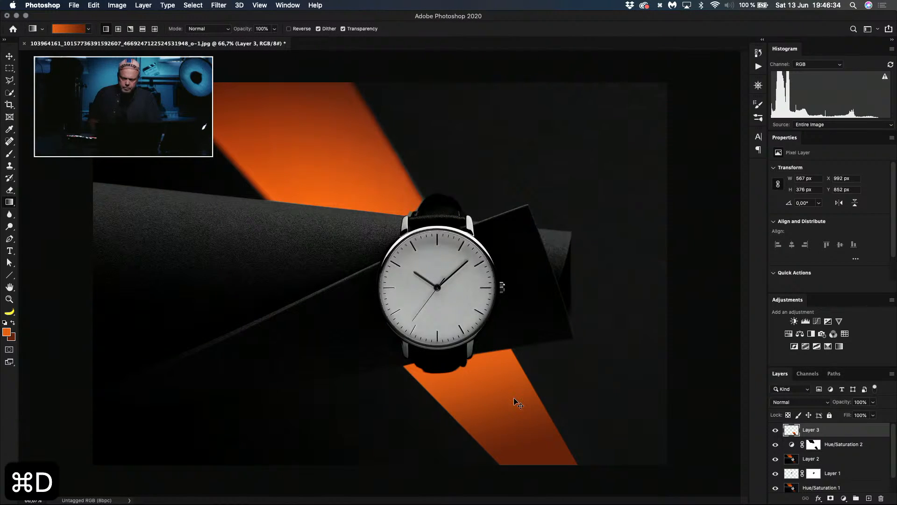
Step: Review the whole photo, and undo the deselection, gradient fill and path-to-selection conversion to bring back the beam path
{"action": "key", "text": "super+minus"}
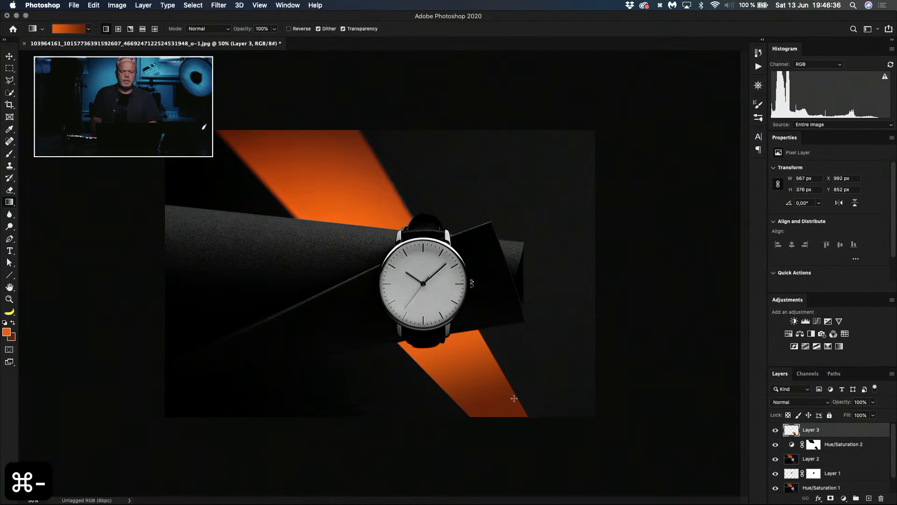
{"action": "key", "text": "super+minus"}
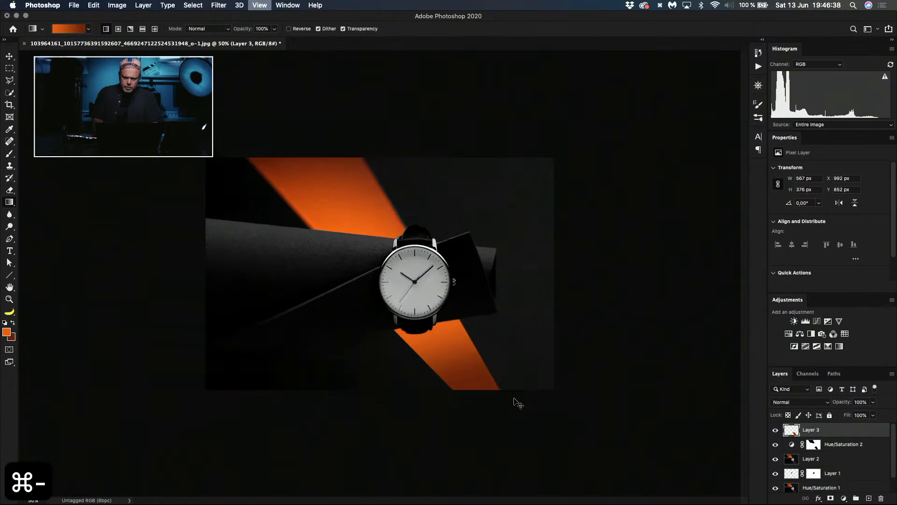
{"action": "key", "text": "super+plus"}
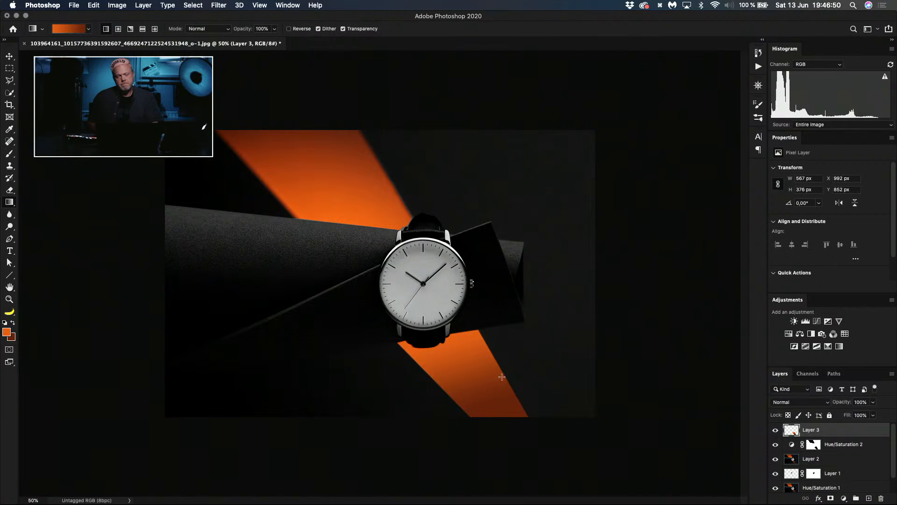
{"action": "key", "text": "super+z"}
{"action": "key", "text": "super+z"}
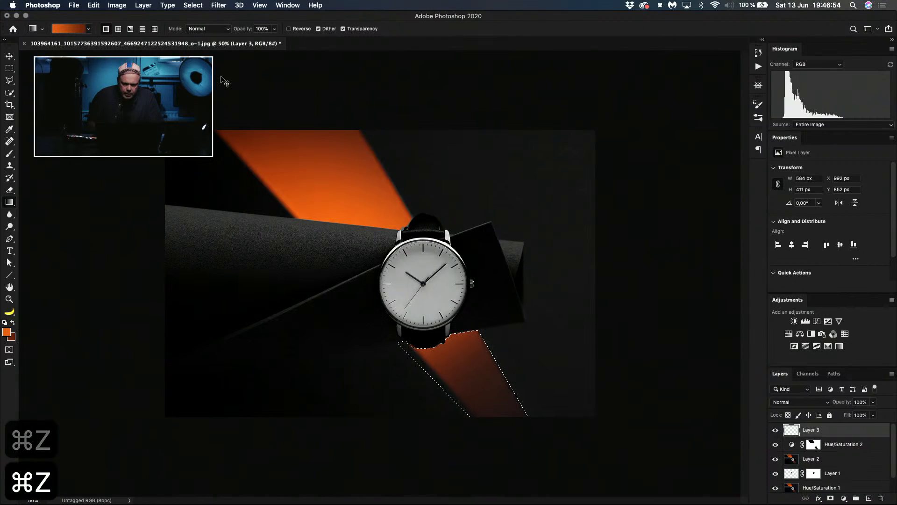
{"action": "key", "text": "super+z"}
{"action": "key", "text": "super+z"}
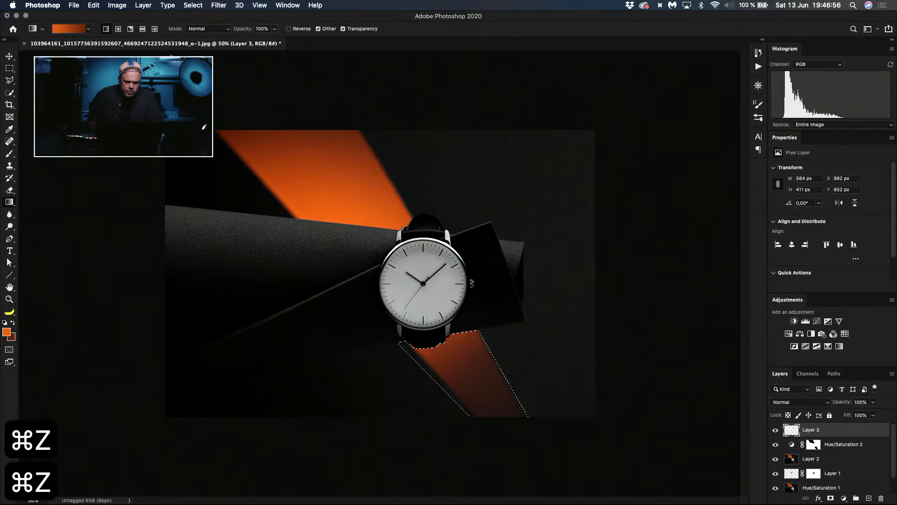
{"action": "key", "text": "super+z"}
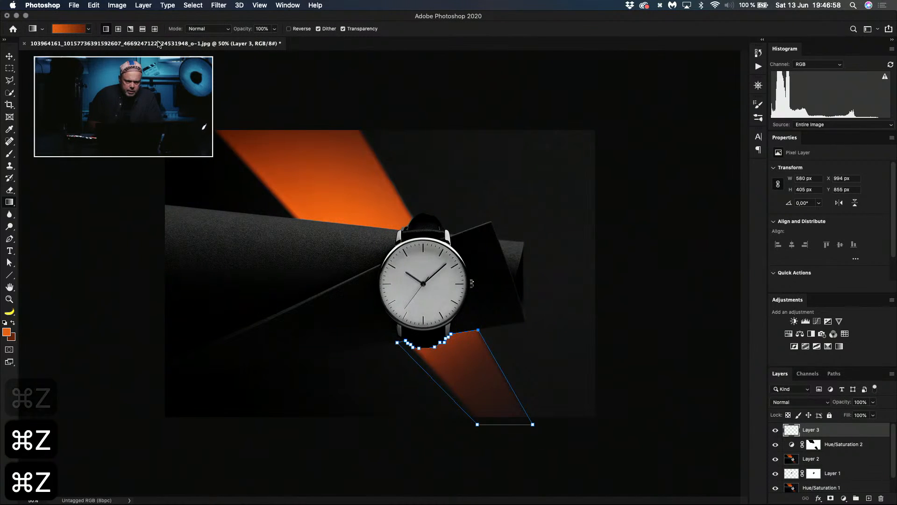
Step: Convert the lower beam's path into a new selection with a feather radius of 4 pixels
{"action": "key", "text": "m"}
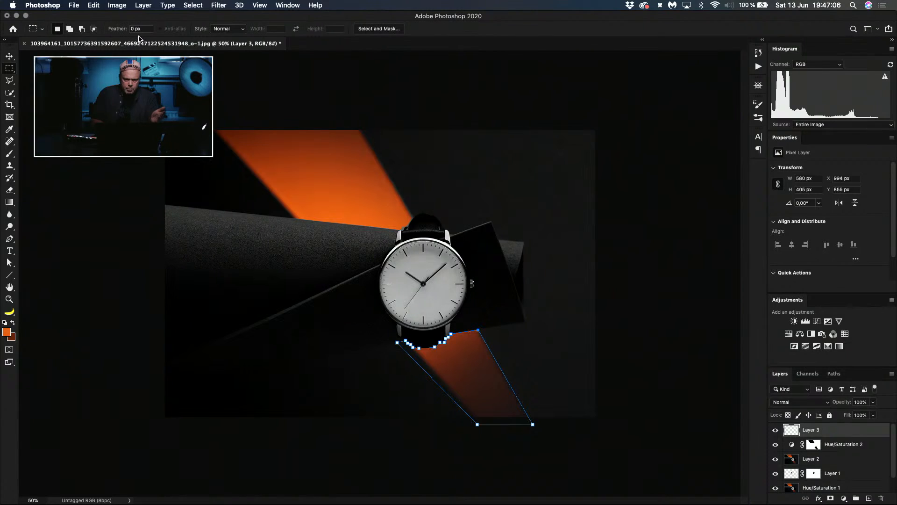
{"action": "key", "text": "p"}
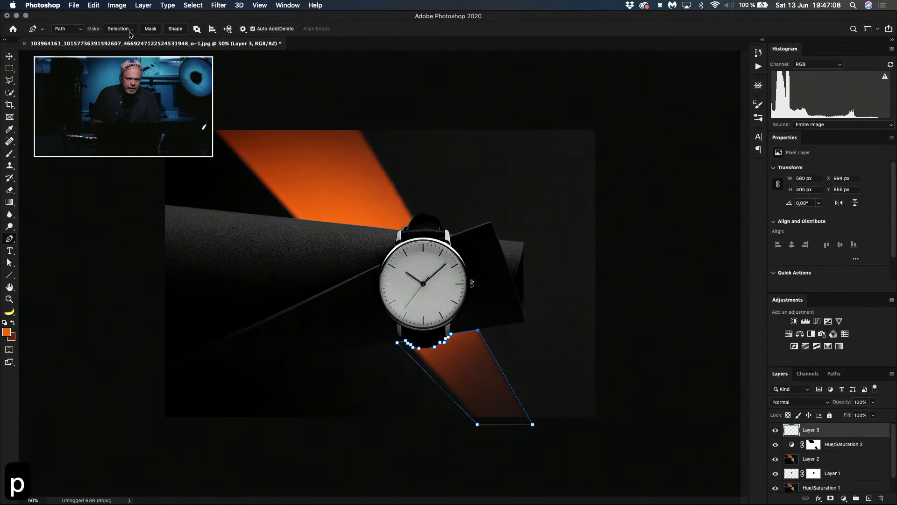
{"action": "left_click", "coordinate": [120, 29]}
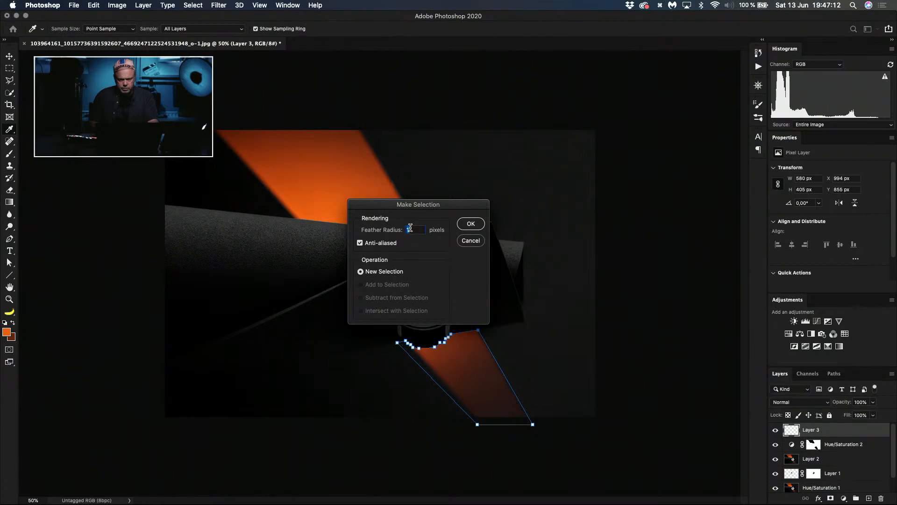
{"action": "type", "text": "4"}
{"action": "left_click", "coordinate": [467, 226]}
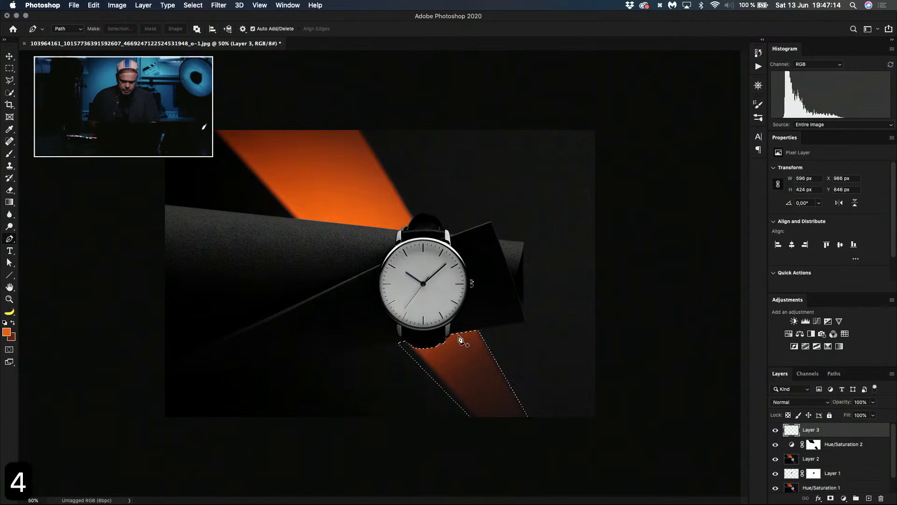
Step: Fill the selected lower beam with an orange-to-brown linear gradient, undoing trial versions until a short downward fade fits, and deselect
{"action": "key", "text": "g"}
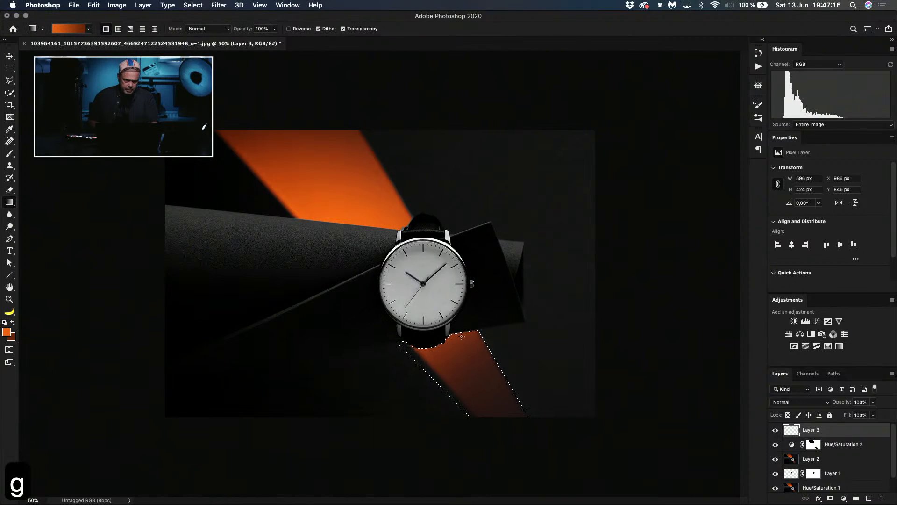
{"action": "left_click_drag", "start_coordinate": [452, 345], "coordinate": [525, 453]}
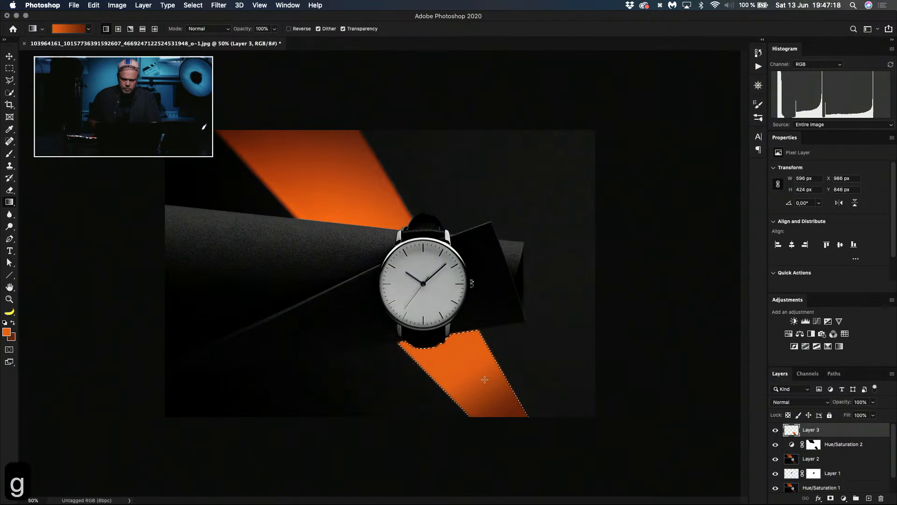
{"action": "key", "text": "super+z"}
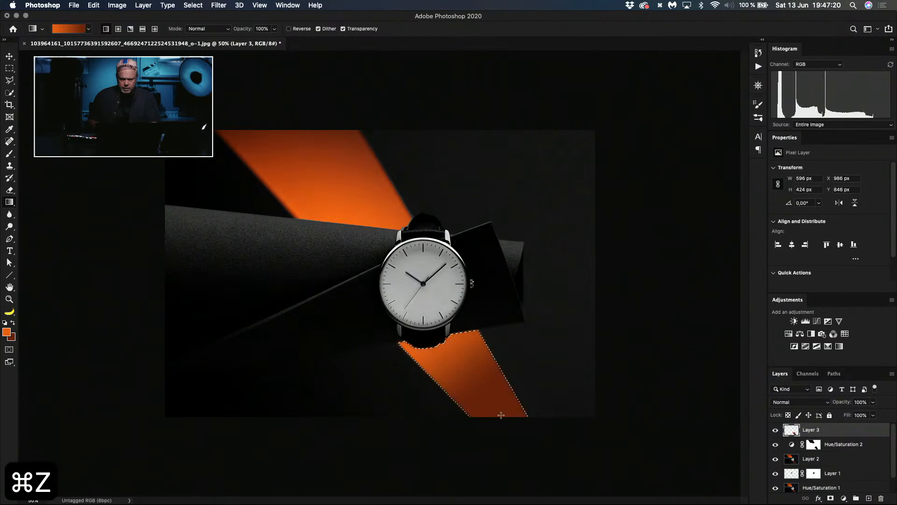
{"action": "key", "text": "super+z"}
{"action": "key", "text": "super+z"}
{"action": "key", "text": "super+z"}
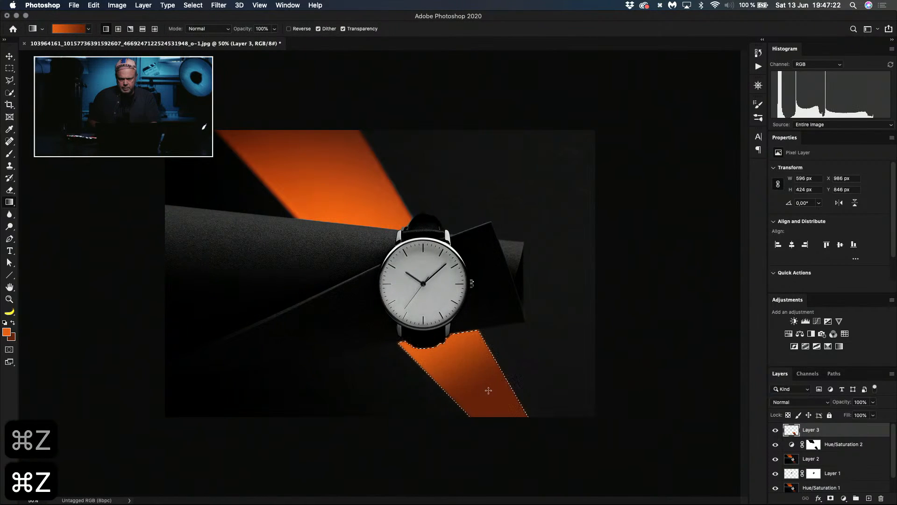
{"action": "key", "text": "super+z"}
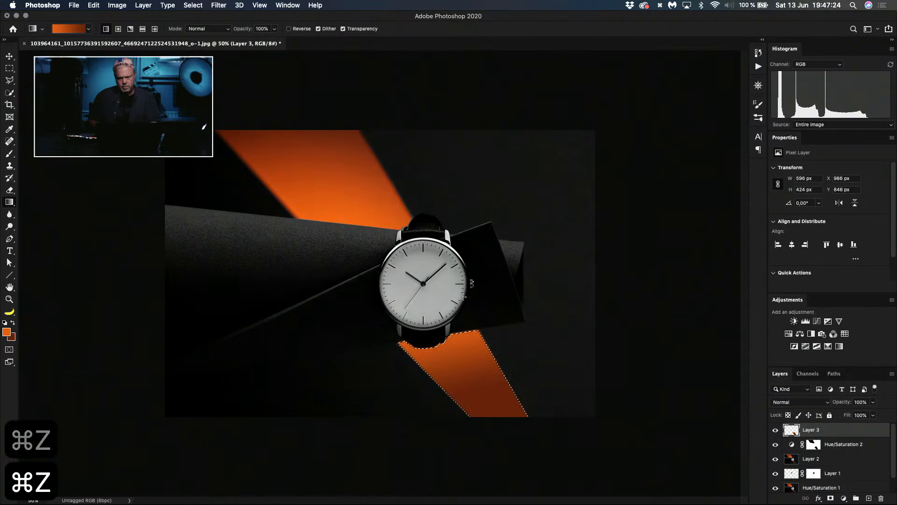
{"action": "key", "text": "super+z"}
{"action": "left_click_drag", "start_coordinate": [454, 328], "coordinate": [511, 368]}
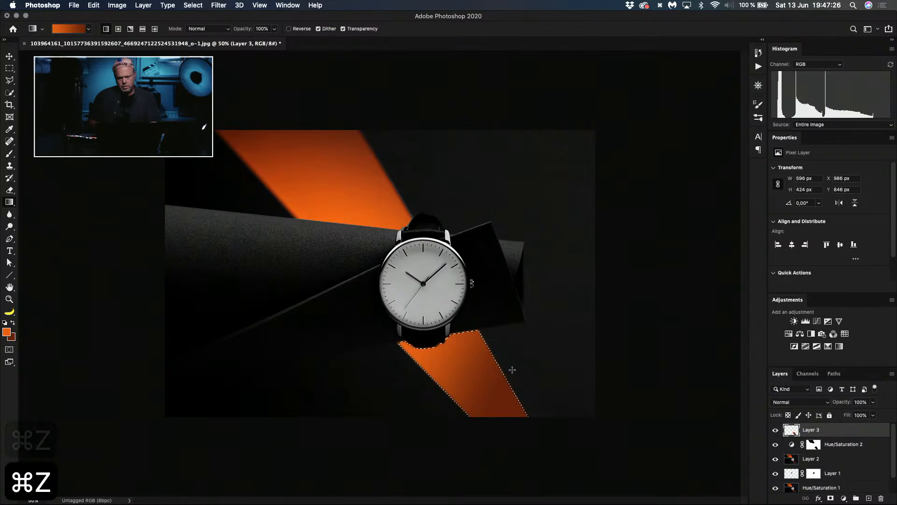
{"action": "key", "text": "super+z"}
{"action": "left_click_drag", "start_coordinate": [450, 307], "coordinate": [460, 343]}
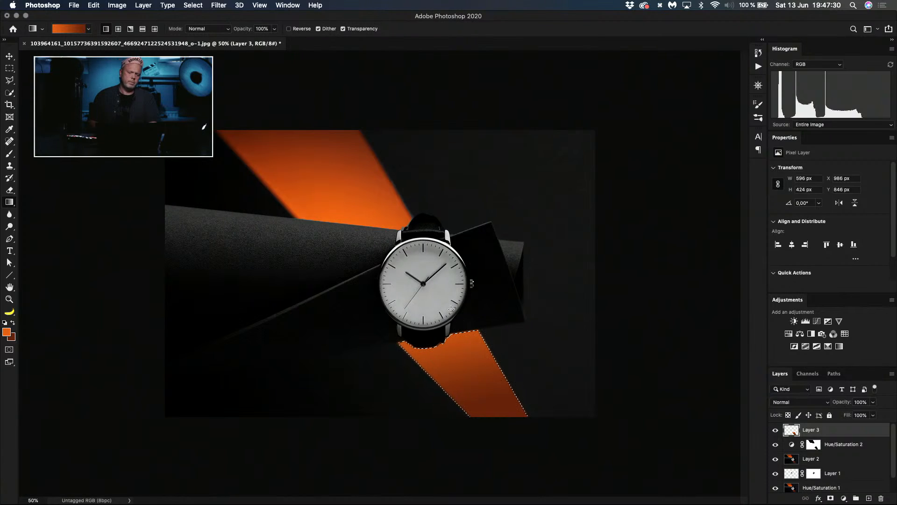
{"action": "key", "text": "super+d"}
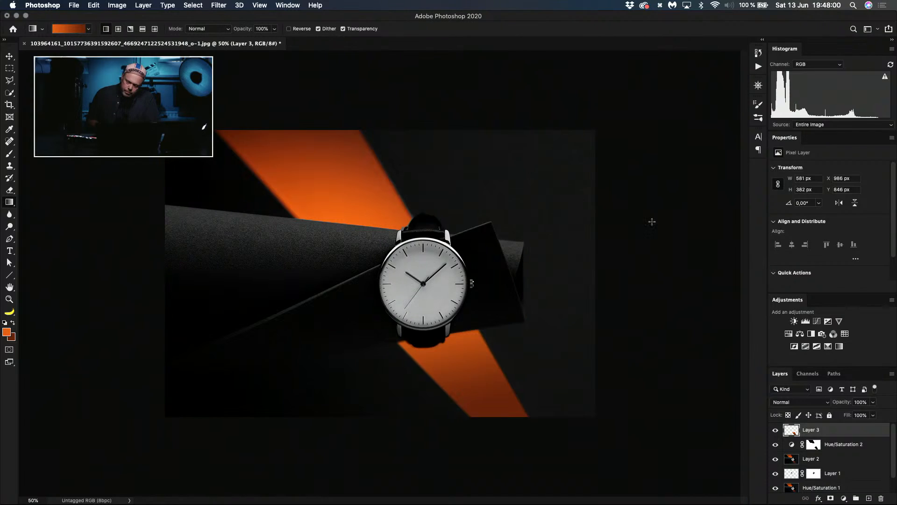
Step: Stamp all visible layers into a new merged layer and open it in the Camera Raw filter
{"action": "key", "text": "alt+shift+super+e"}
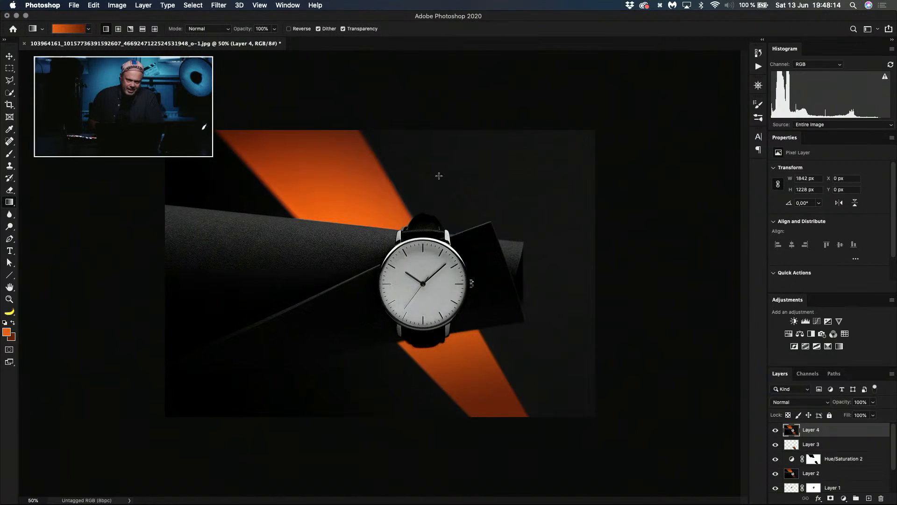
{"action": "left_click", "coordinate": [221, 5]}
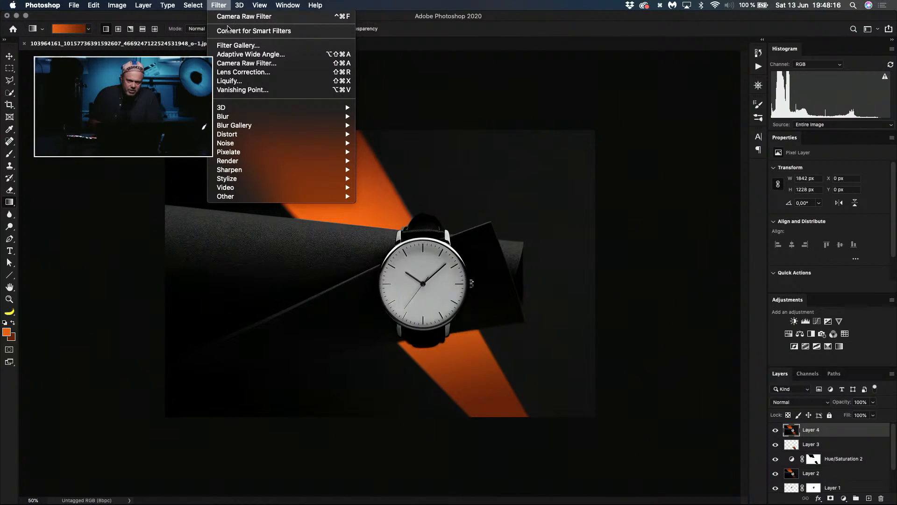
{"action": "left_click", "coordinate": [238, 63]}
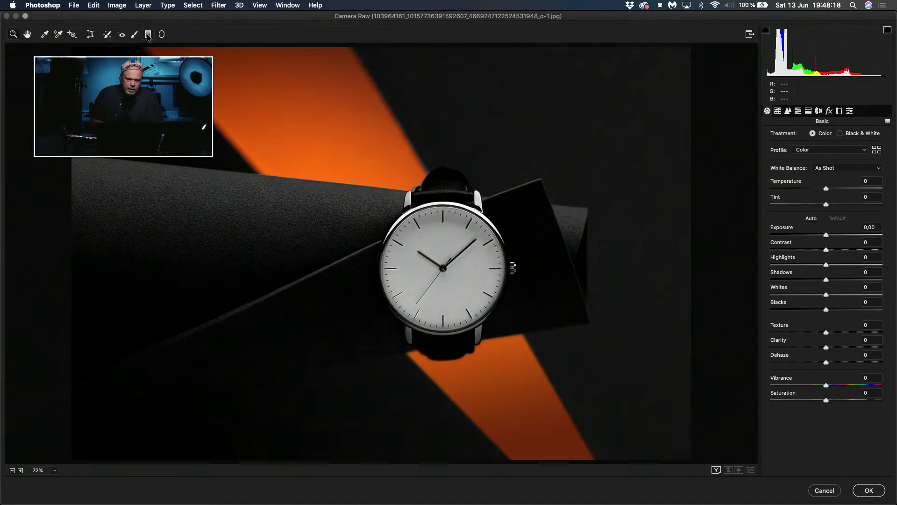
Step: Darken and desaturate the photo's right side with a graduated filter angled in toward the watch, and apply the Camera Raw changes
{"action": "key", "text": "super+minus"}
{"action": "key", "text": "super+minus"}
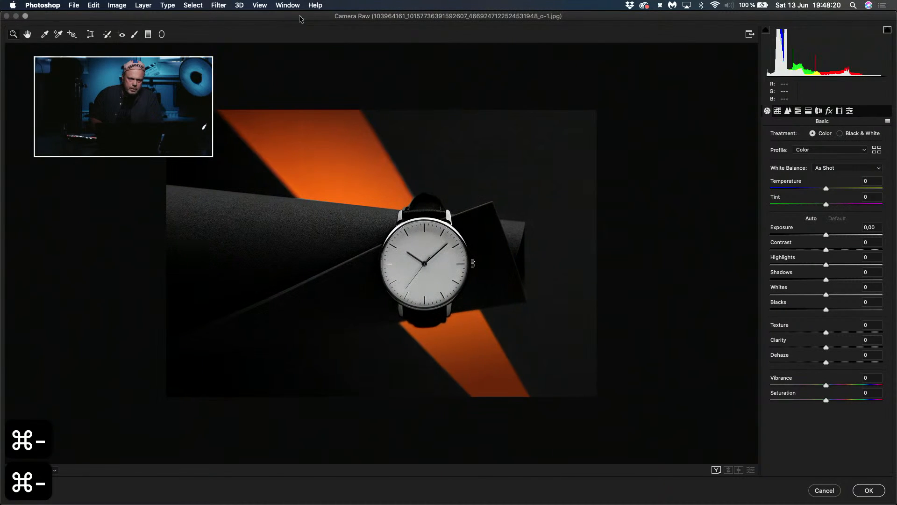
{"action": "left_click", "coordinate": [147, 35]}
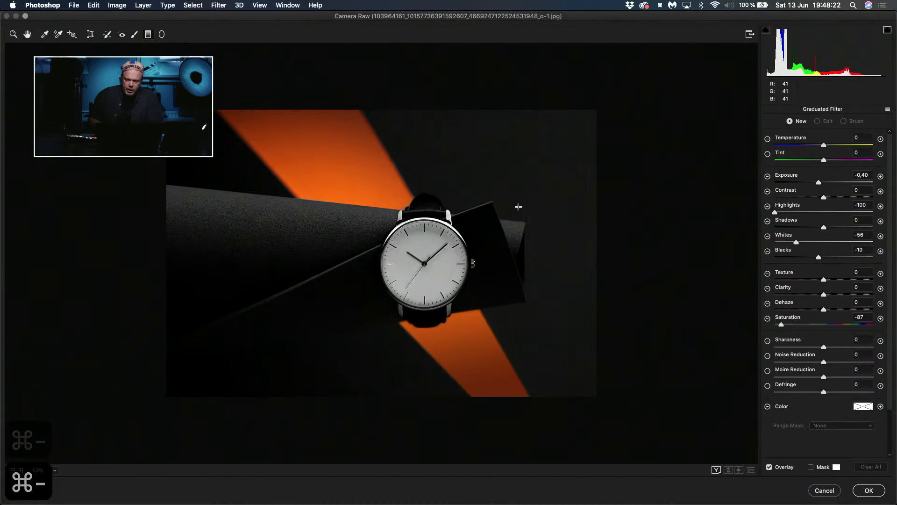
{"action": "left_click_drag", "start_coordinate": [639, 224], "coordinate": [457, 301]}
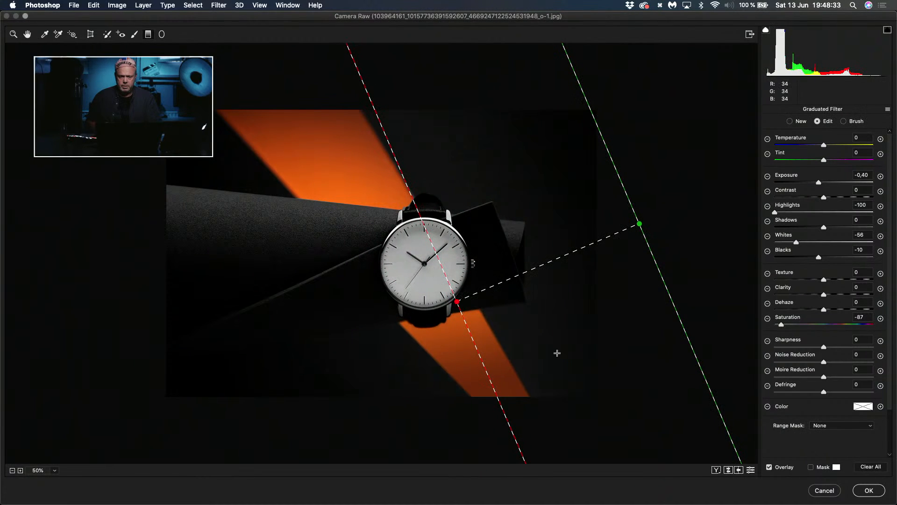
{"action": "left_click", "coordinate": [862, 492]}
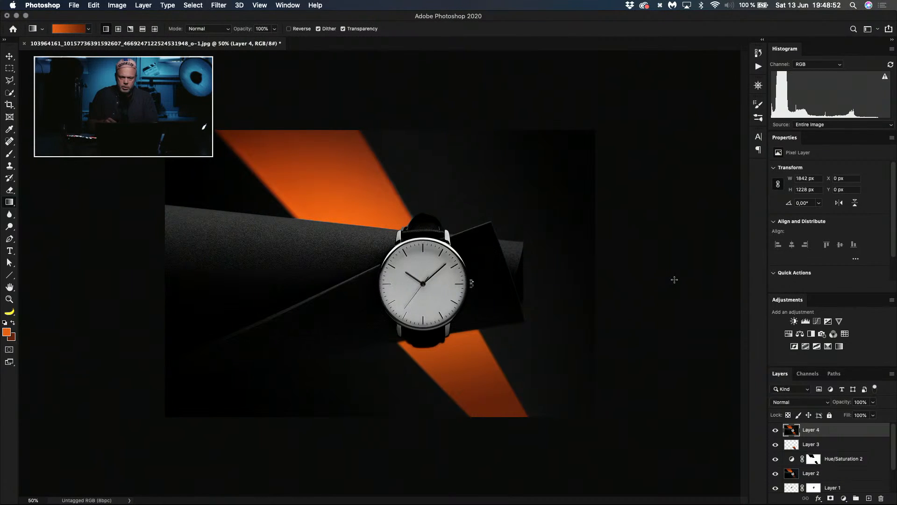
Step: Add a Curves adjustment layer with raised highlights and a lower anchor point for contrast, and invert its mask to black
{"action": "key", "text": "super+plus"}
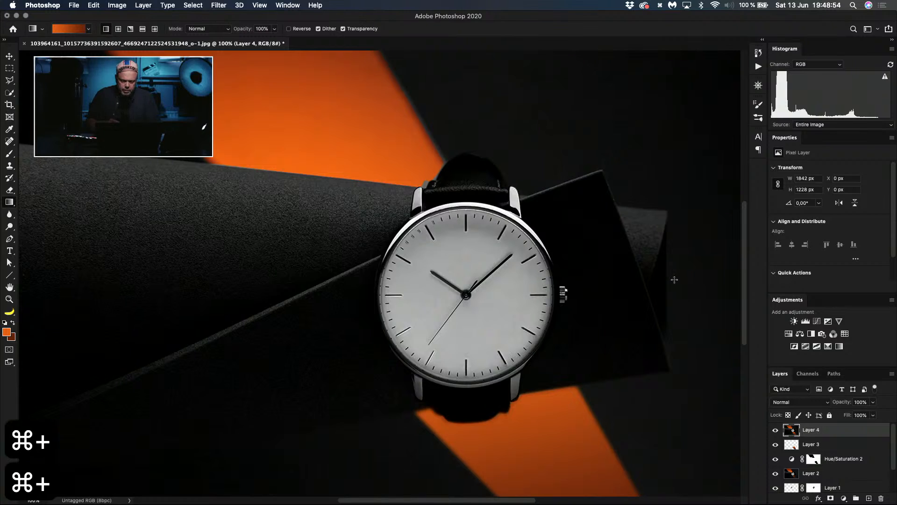
{"action": "key", "text": "shift+super+m"}
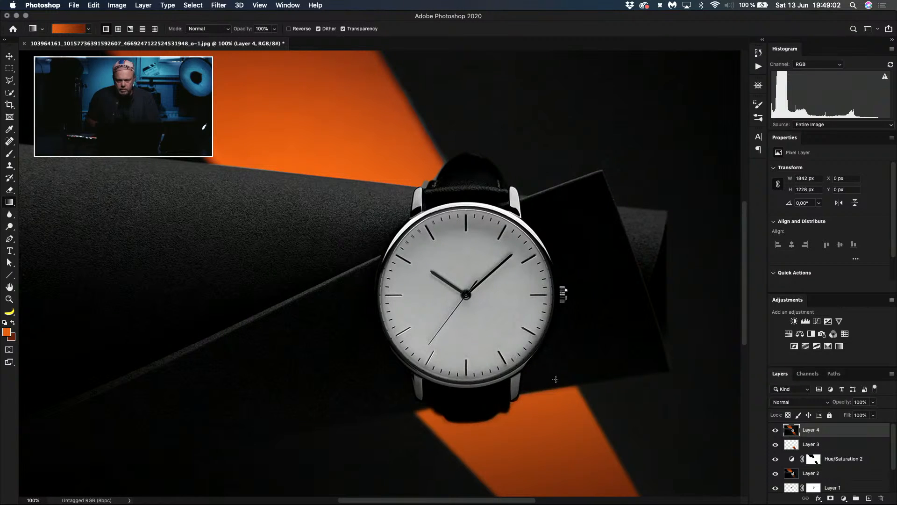
{"action": "left_click", "coordinate": [818, 322]}
{"action": "left_click_drag", "start_coordinate": [840, 231], "coordinate": [832, 214]}
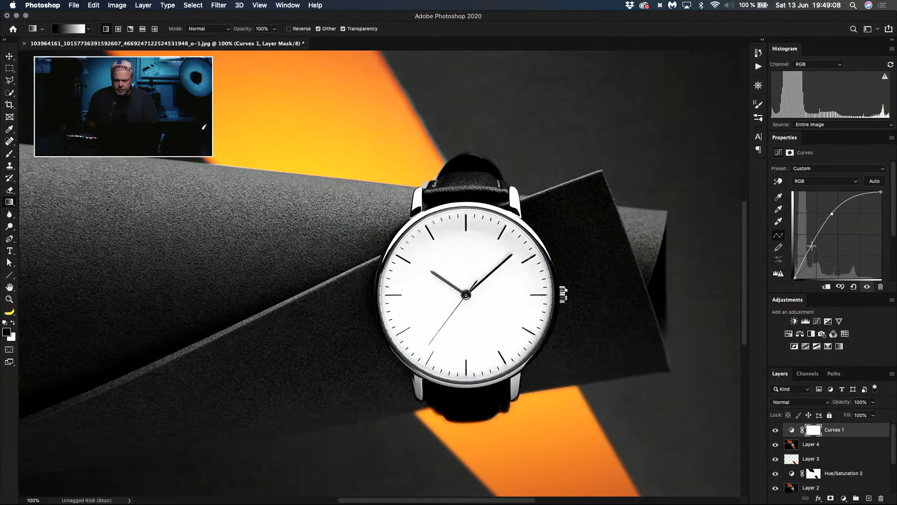
{"action": "left_click_drag", "start_coordinate": [812, 246], "coordinate": [814, 249]}
{"action": "key", "text": "super+i"}
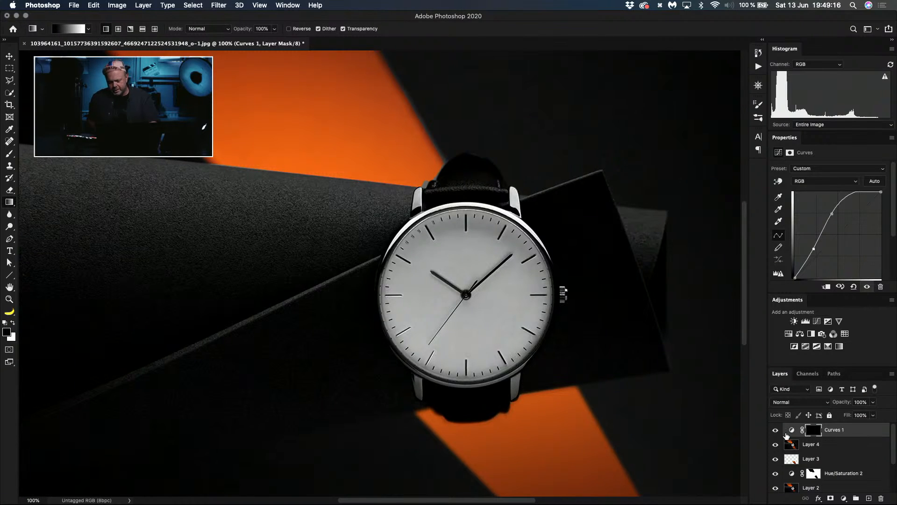
Step: Brighten the watch's lower strap lugs by painting white on the Curves mask with a small brush
{"action": "key", "text": "b"}
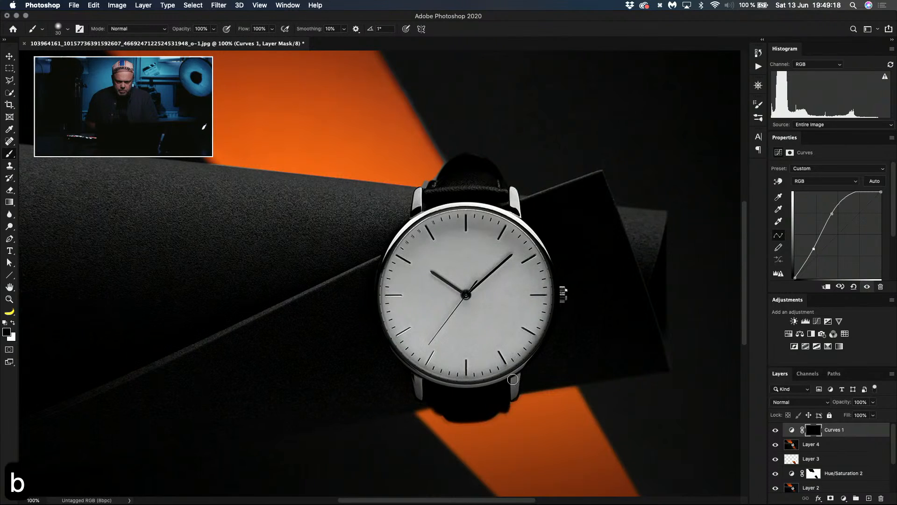
{"action": "left_click_drag", "start_coordinate": [519, 379], "coordinate": [515, 383], "text": "ctrl+alt"}
{"action": "key", "text": "z"}
{"action": "key", "text": "x"}
{"action": "key", "text": "b"}
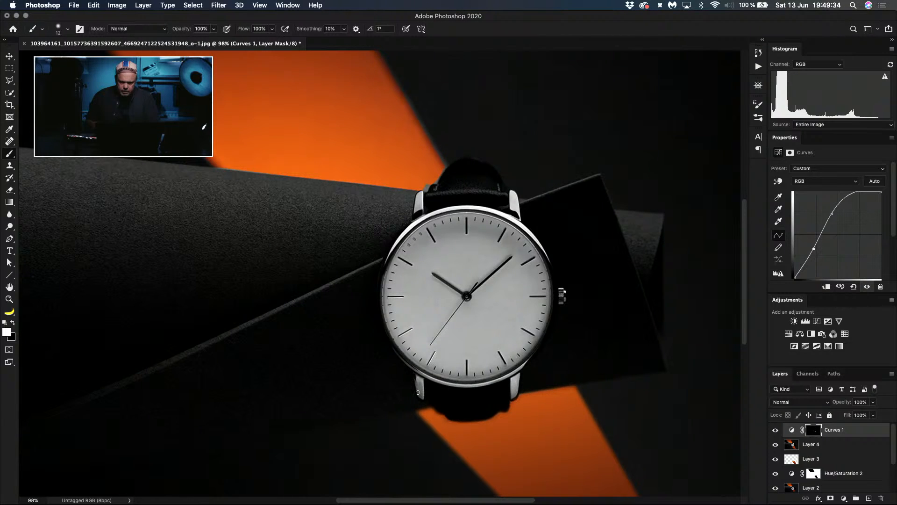
Step: Set the Curves layer's opacity to 72% and merge all visible layers into one
{"action": "left_click", "coordinate": [834, 374]}
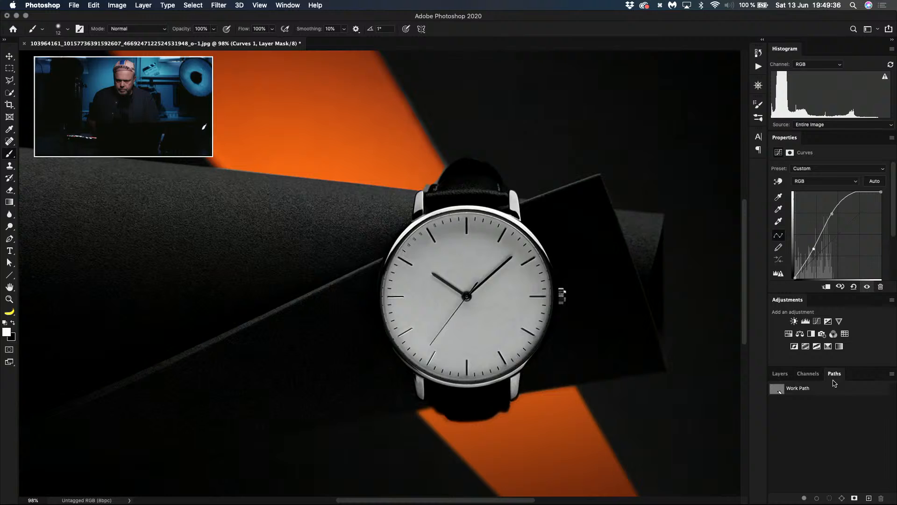
{"action": "left_click", "coordinate": [780, 374]}
{"action": "left_click", "coordinate": [849, 402]}
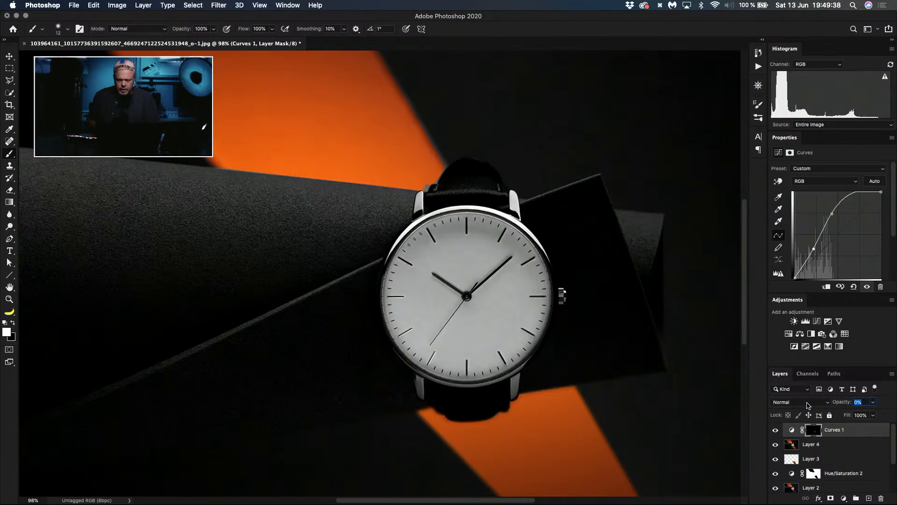
{"action": "type", "text": "38"}
{"action": "key", "text": "Return"}
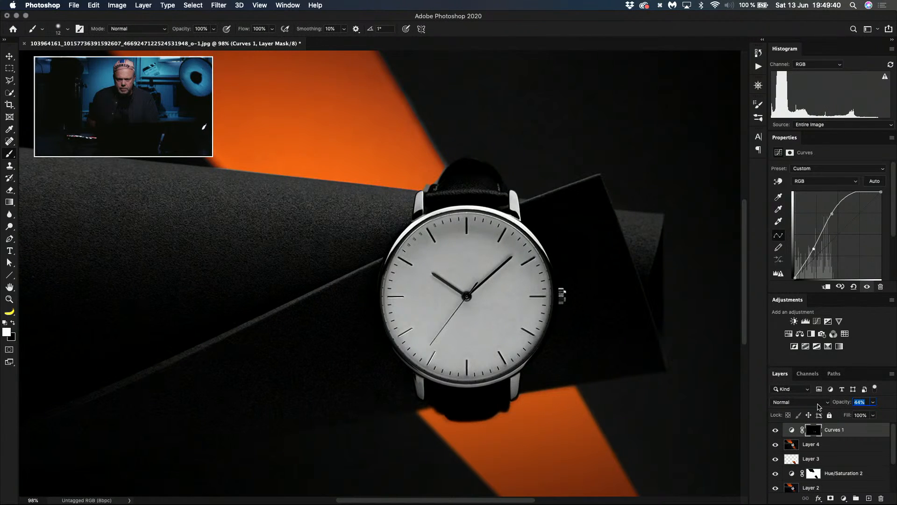
{"action": "left_click_drag", "start_coordinate": [819, 407], "coordinate": [821, 418]}
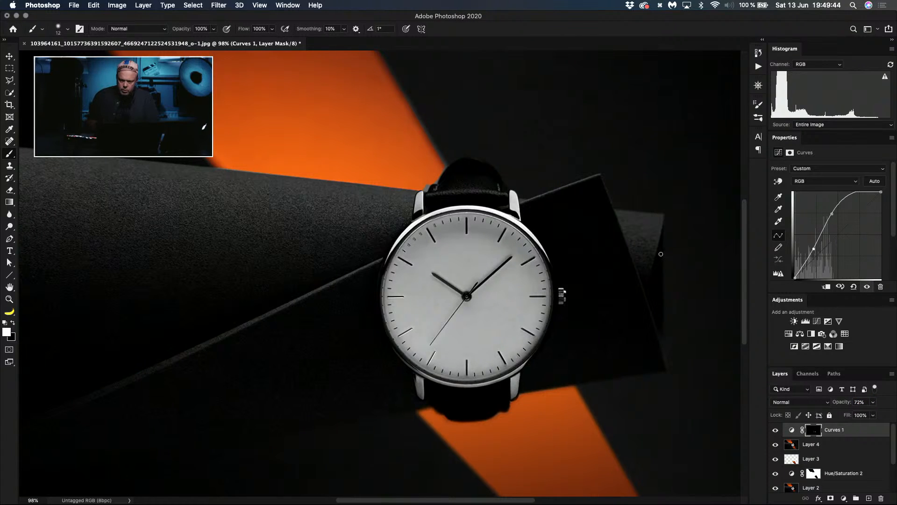
{"action": "left_click_drag", "start_coordinate": [893, 448], "coordinate": [894, 425]}
{"action": "key", "text": "shift+super+e"}
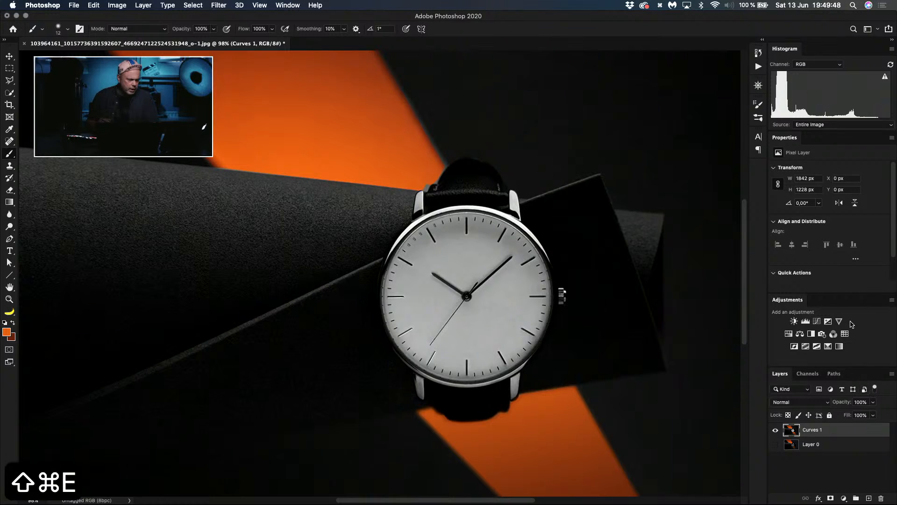
Step: Recolour the fringe along the upper beam's right edge with a brush in Color mode, using orange sampled from the beam
{"action": "key", "text": "super+0"}
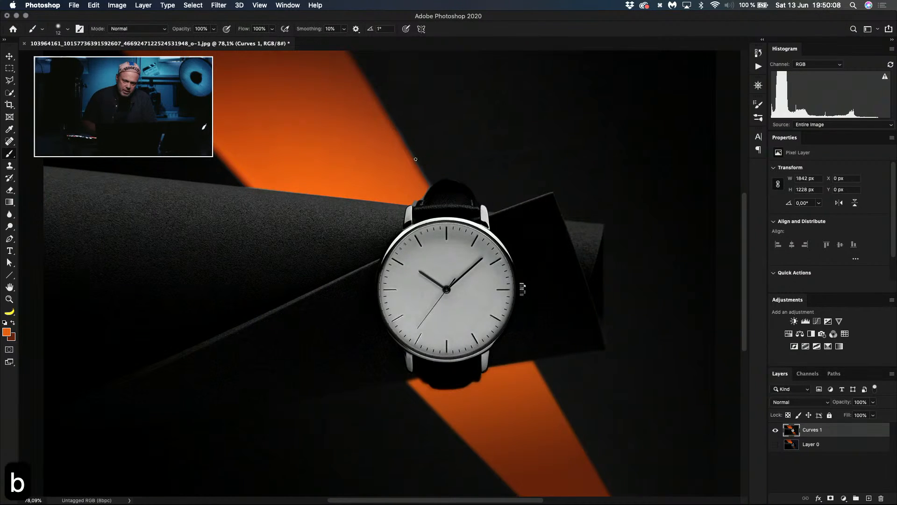
{"action": "left_click", "coordinate": [422, 176], "text": "alt"}
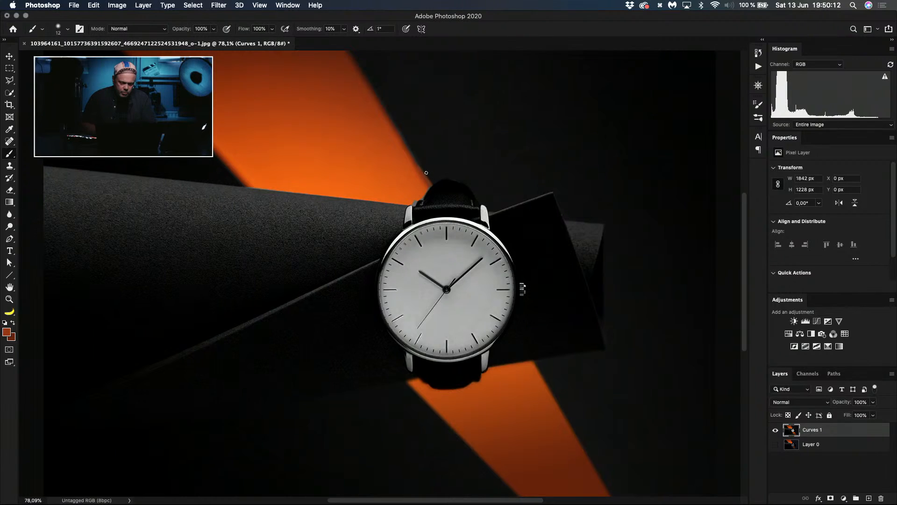
{"action": "key", "text": "super+z"}
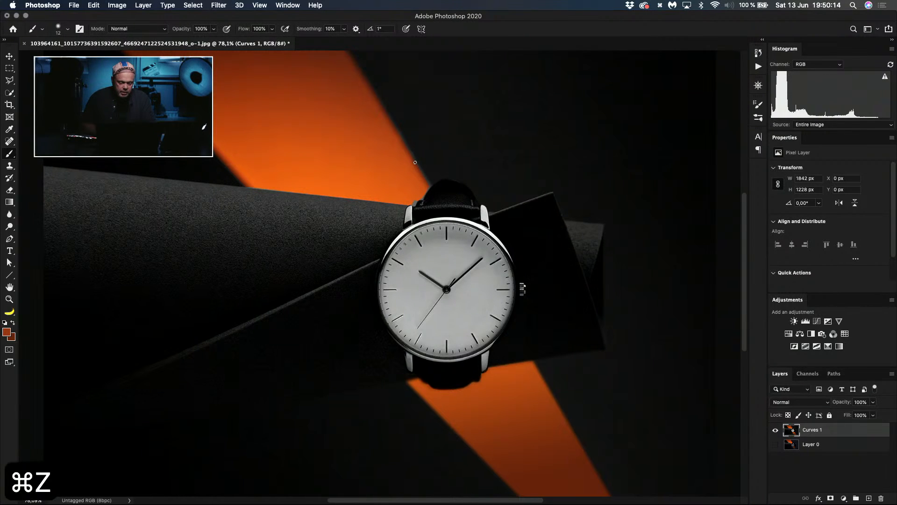
{"action": "key", "text": "alt+shift+c"}
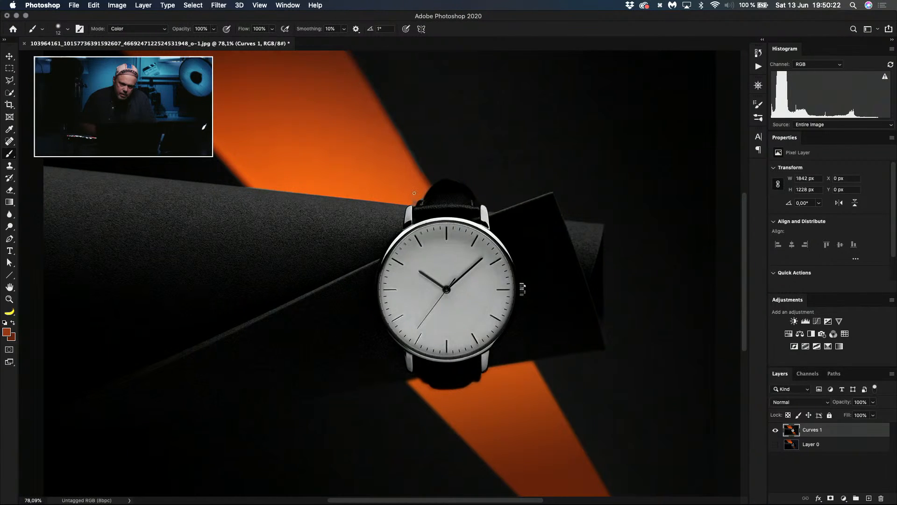
{"action": "left_click", "coordinate": [393, 165], "text": "alt"}
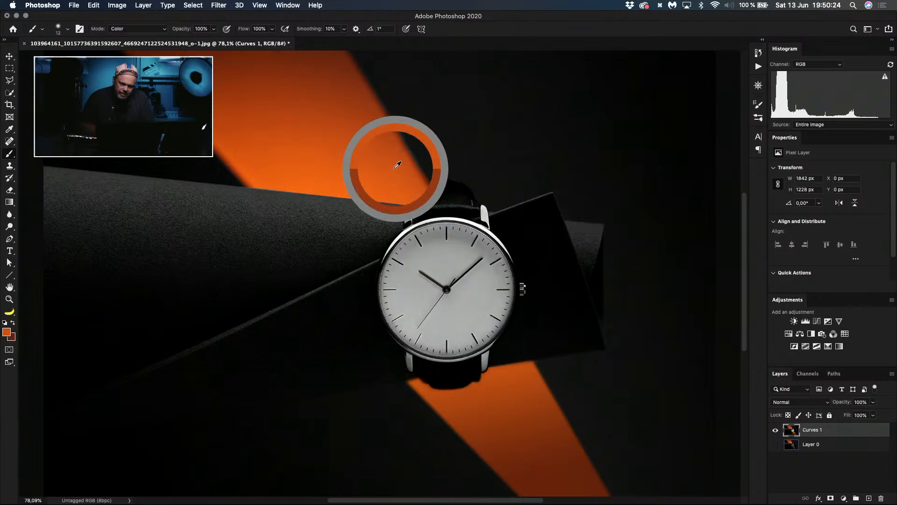
{"action": "mouse_move", "coordinate": [391, 166]}
{"action": "left_mouse_down"}
{"action": "mouse_move", "coordinate": [382, 111]}
{"action": "mouse_move", "coordinate": [398, 138]}
{"action": "mouse_move", "coordinate": [359, 70]}
{"action": "mouse_move", "coordinate": [382, 105]}
{"action": "left_mouse_up"}
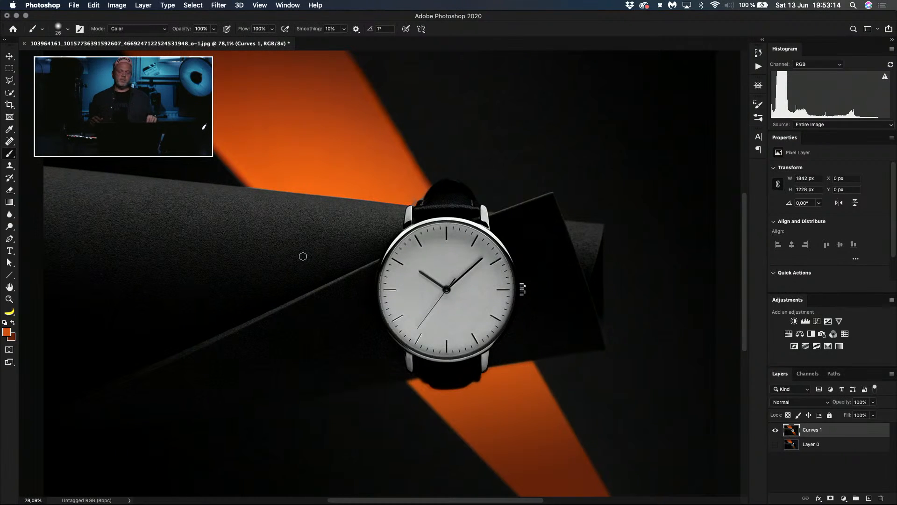
Step: Show the retouched watch photo in full-screen mode without the interface
{"action": "key", "text": "f"}
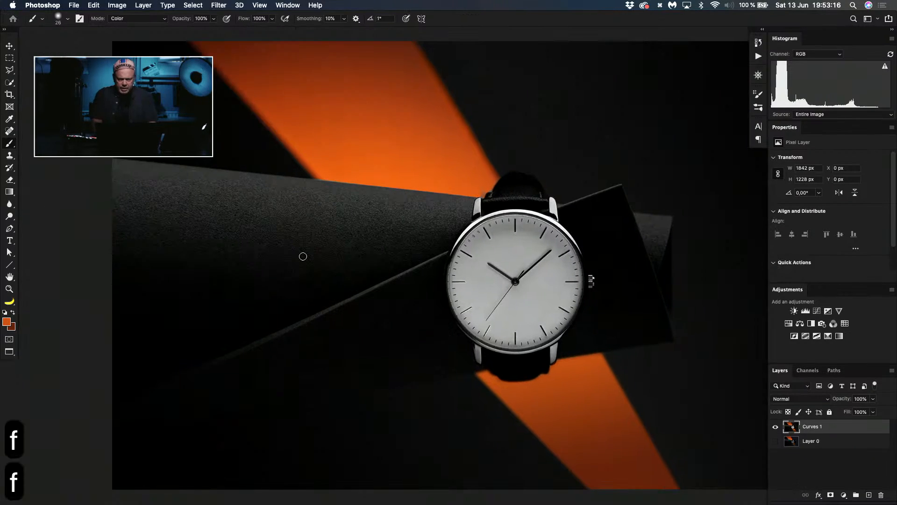
{"action": "key", "text": "f"}
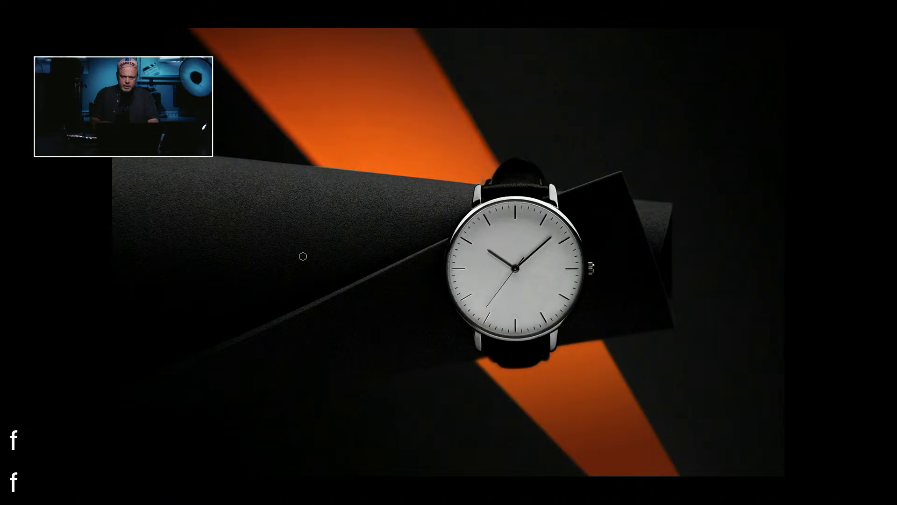